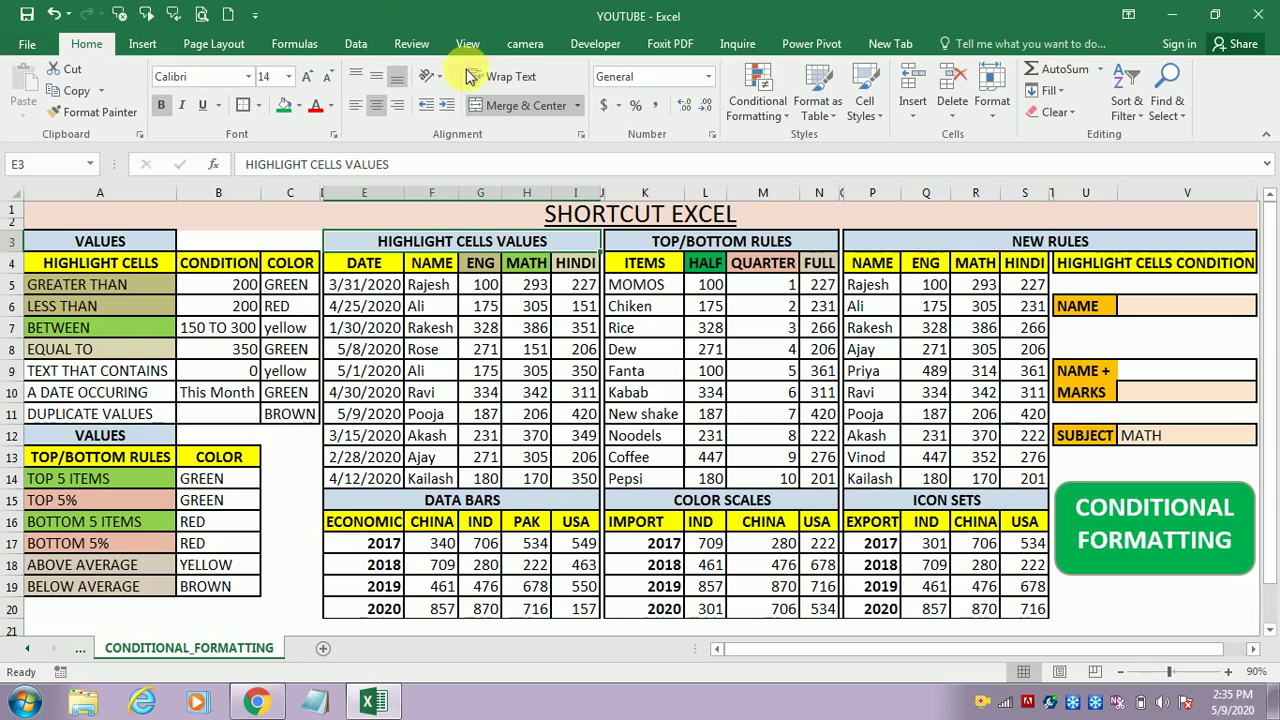
Examine the conditional formatting rule types and the Greater Than and Less Than conditions listed for the ENG column
click(779, 104)
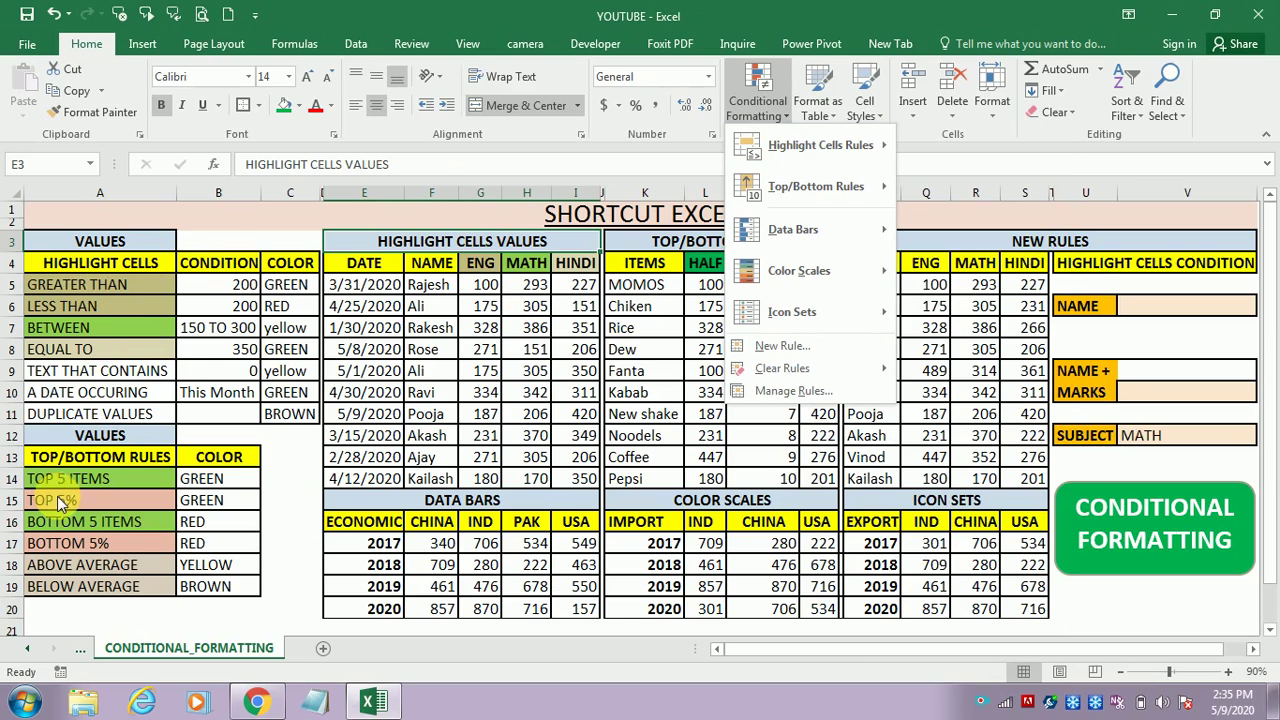
mouse_move(812, 186)
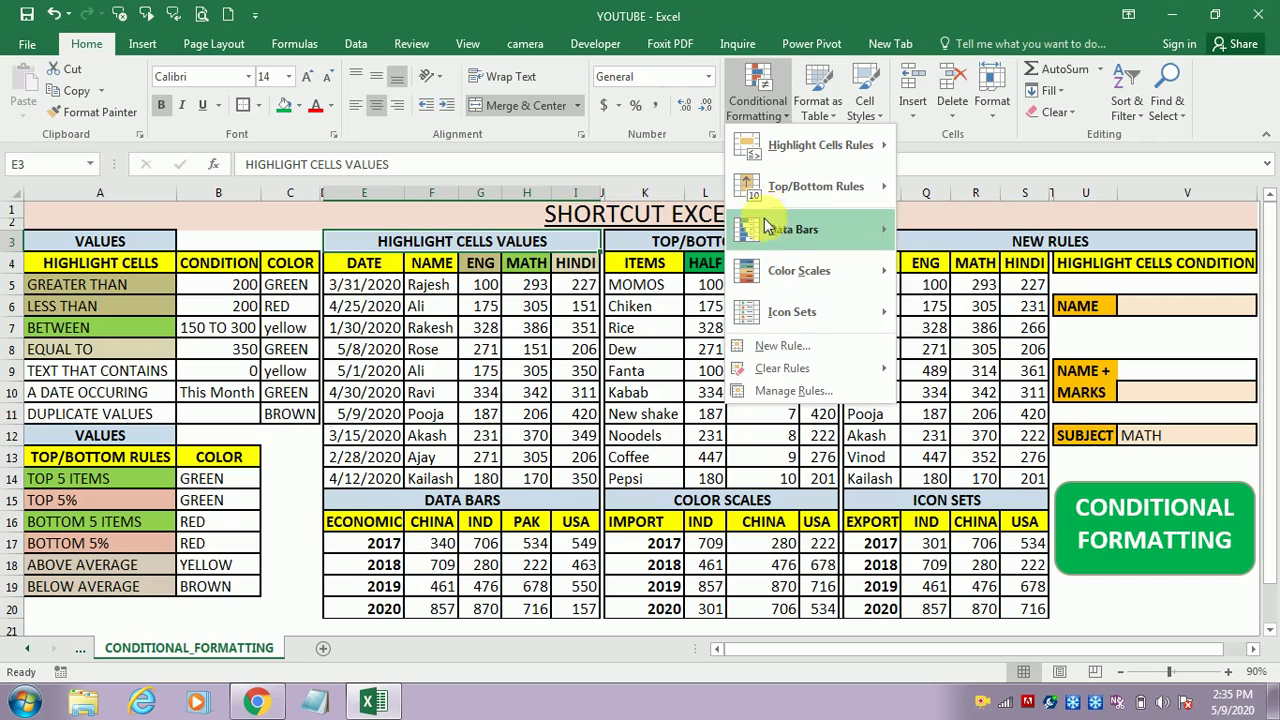
mouse_move(758, 229)
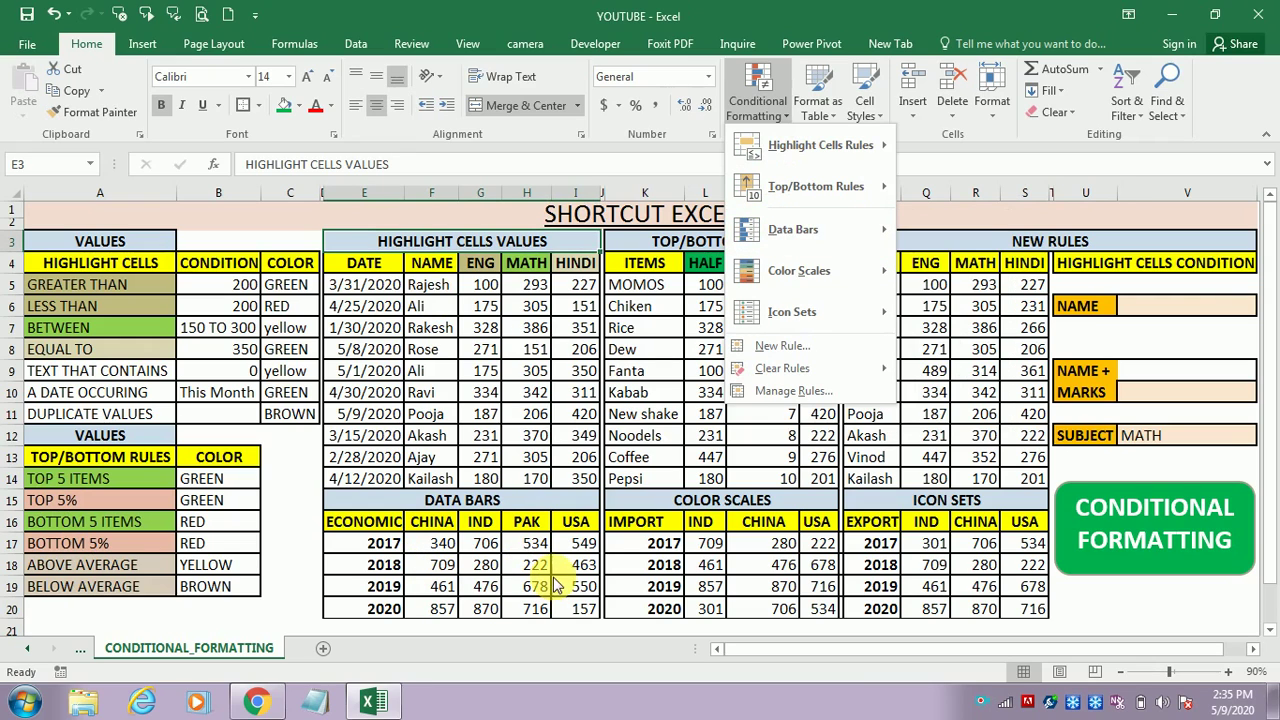
mouse_move(876, 263)
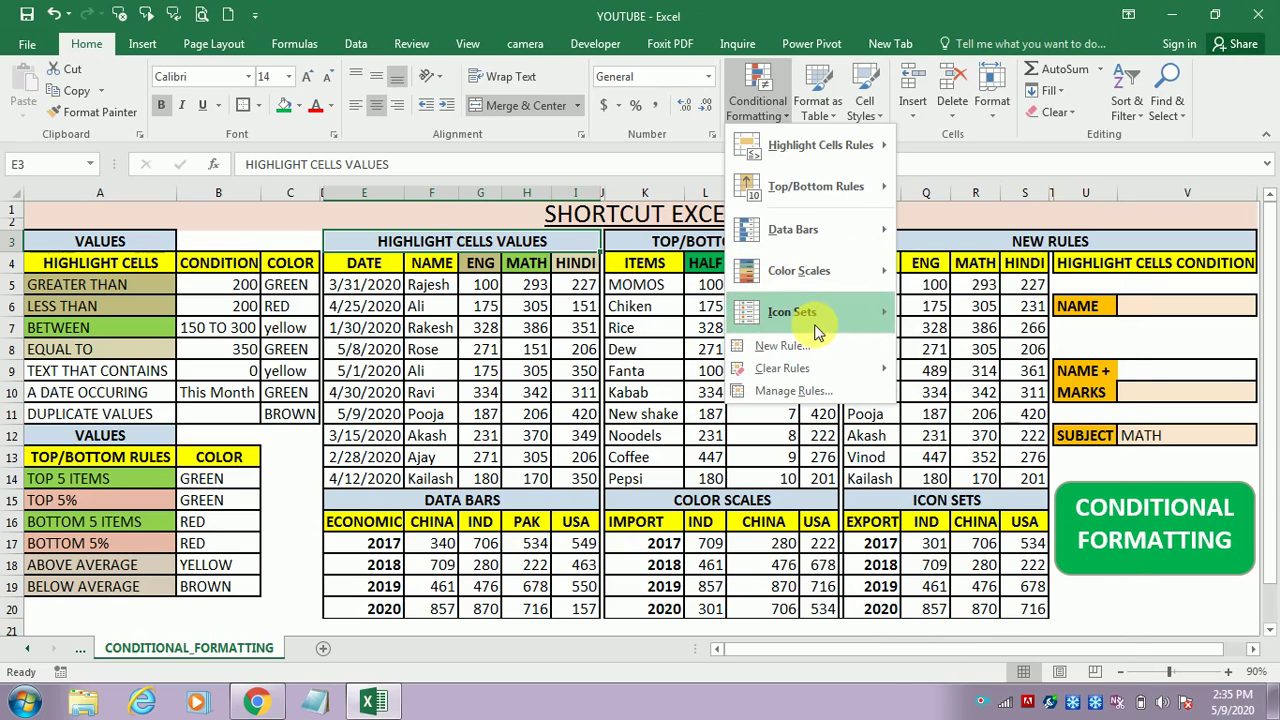
mouse_move(815, 318)
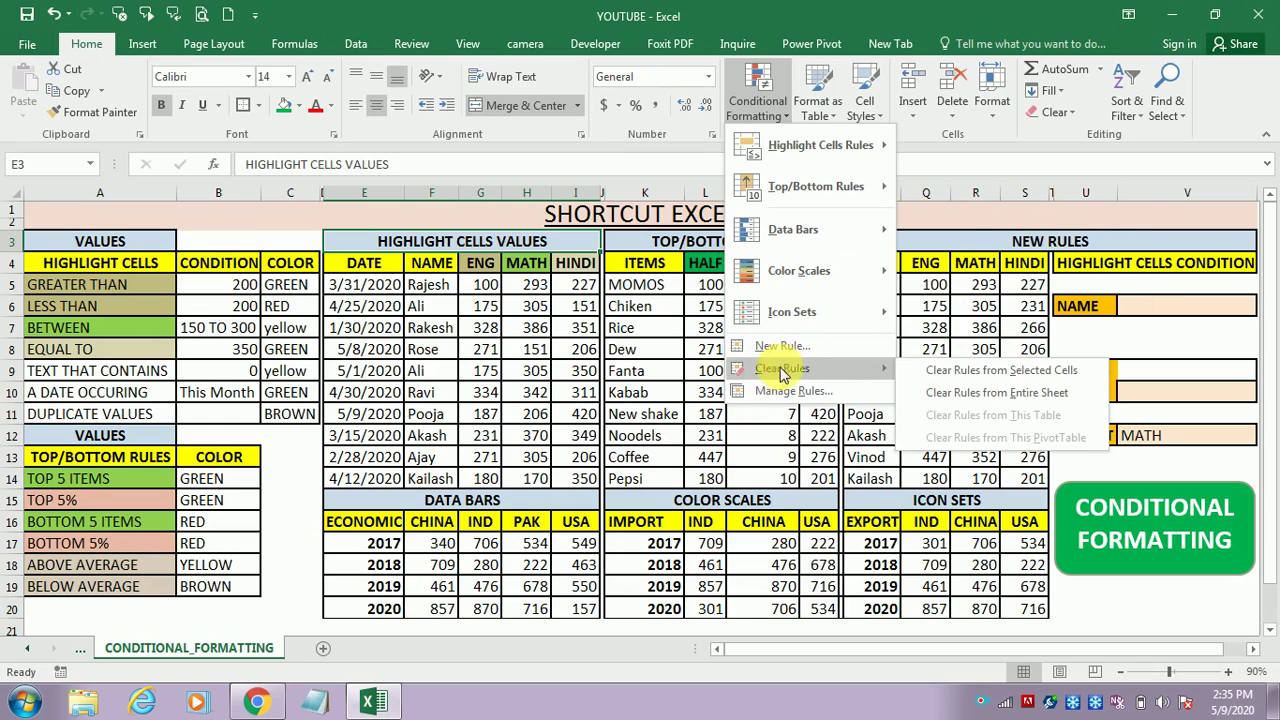
mouse_move(770, 368)
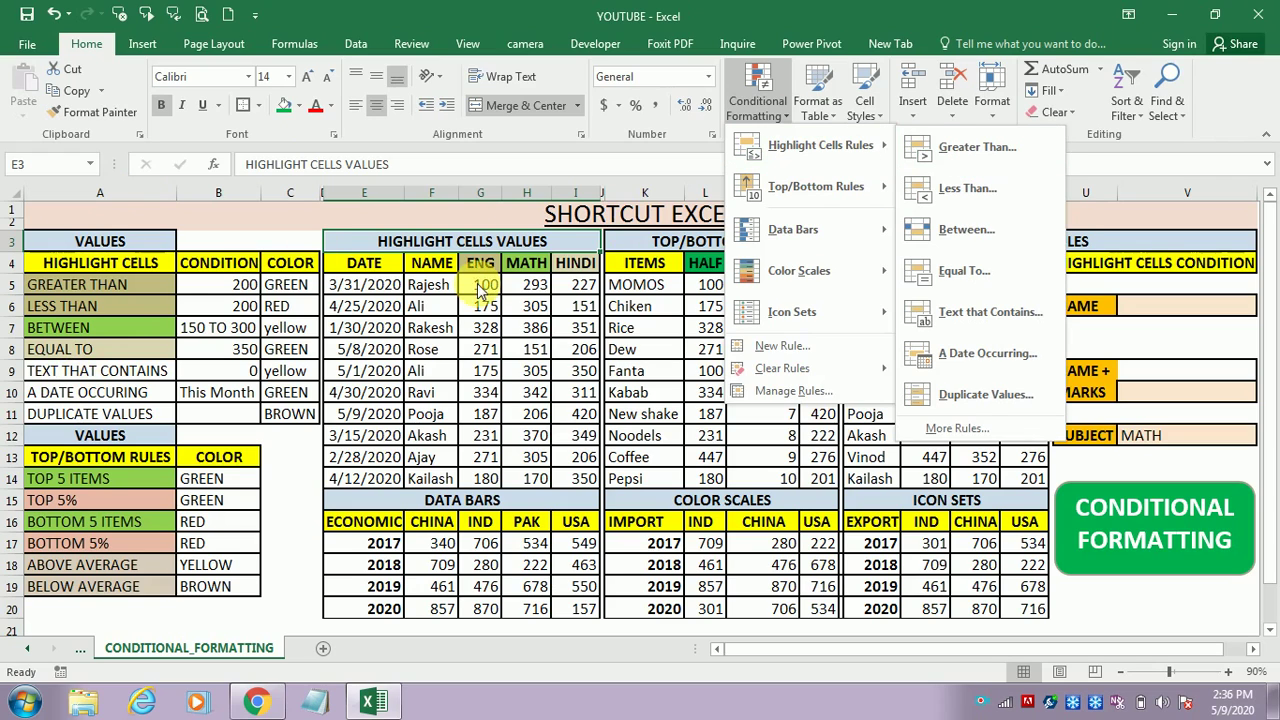
click(135, 283)
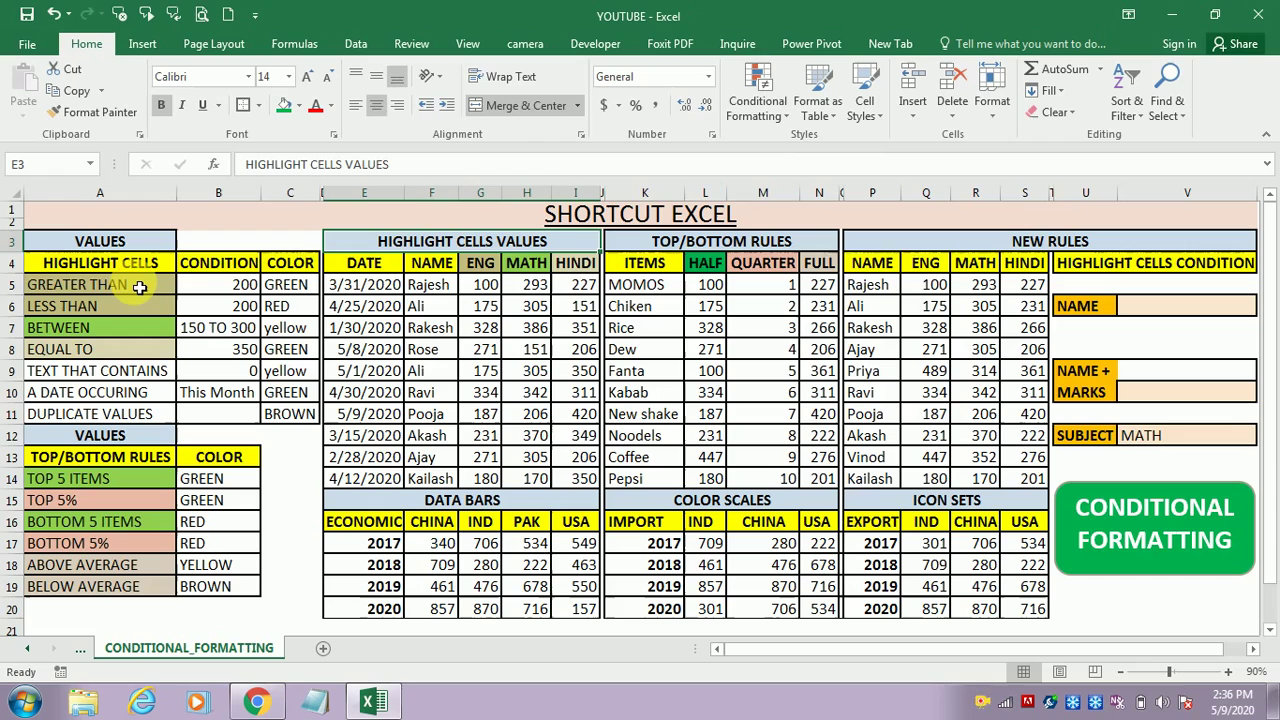
click(140, 287)
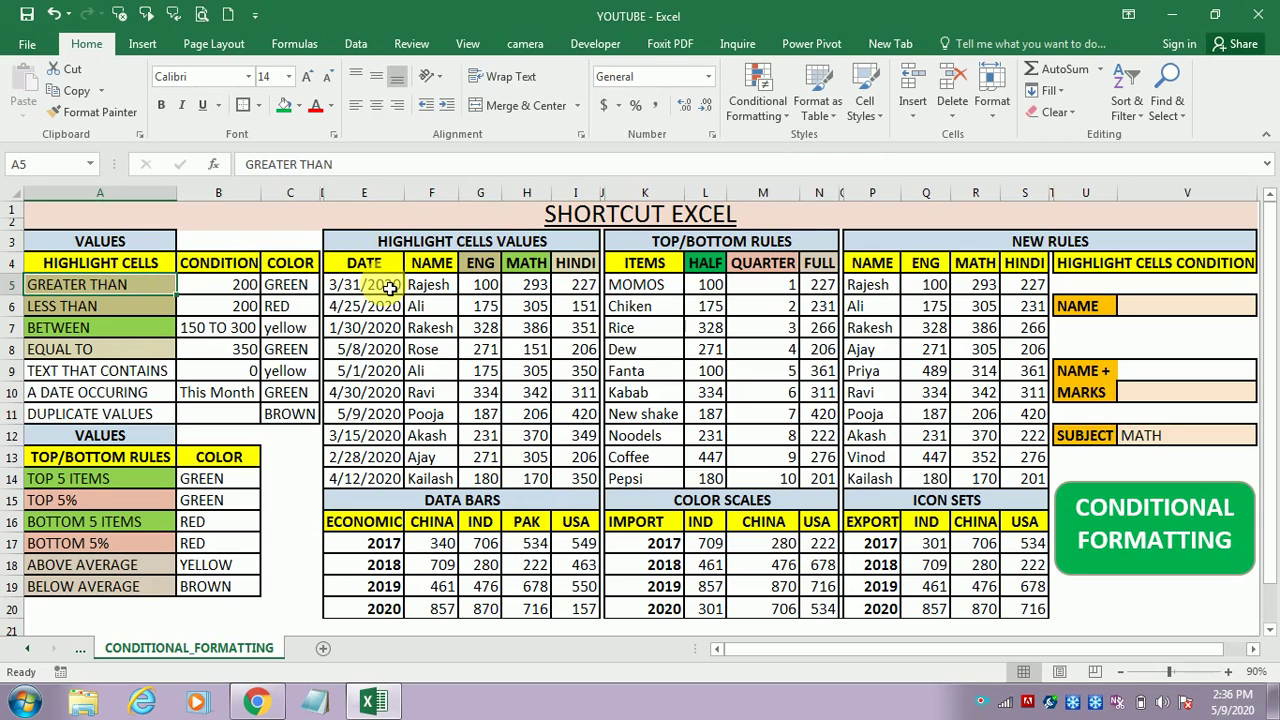
click(82, 308)
click(100, 284)
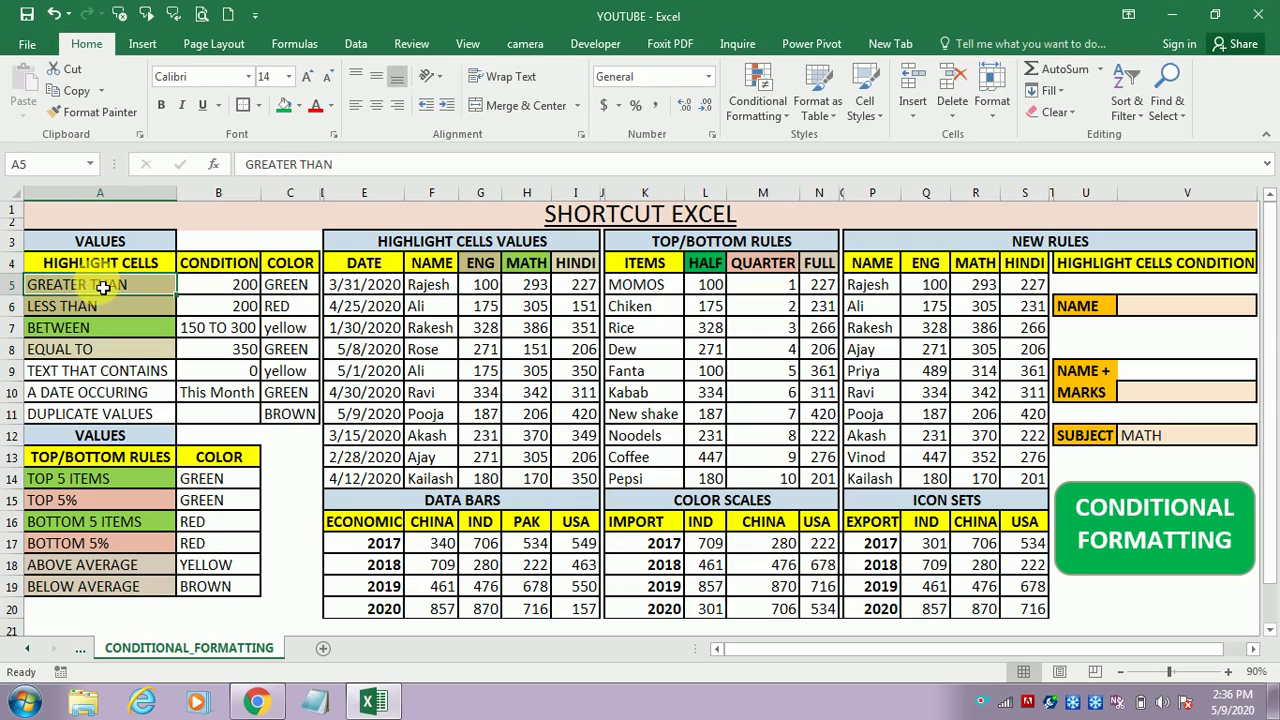
click(476, 268)
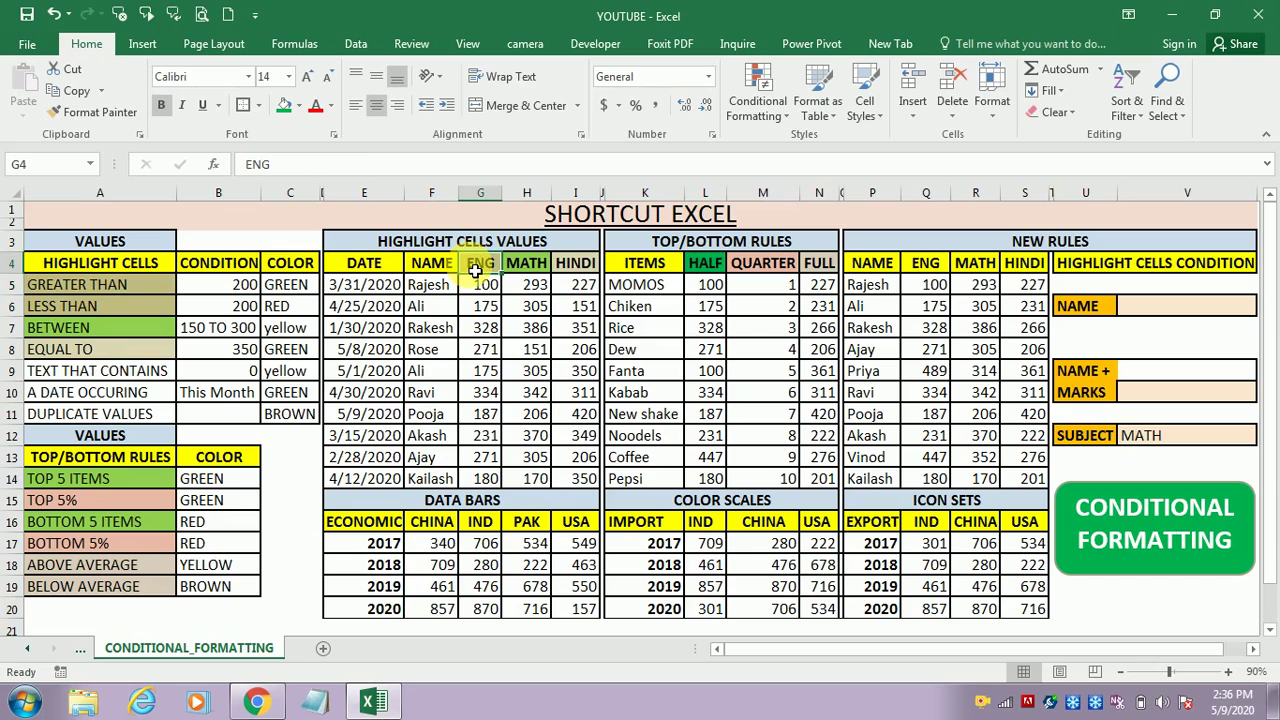
click(118, 289)
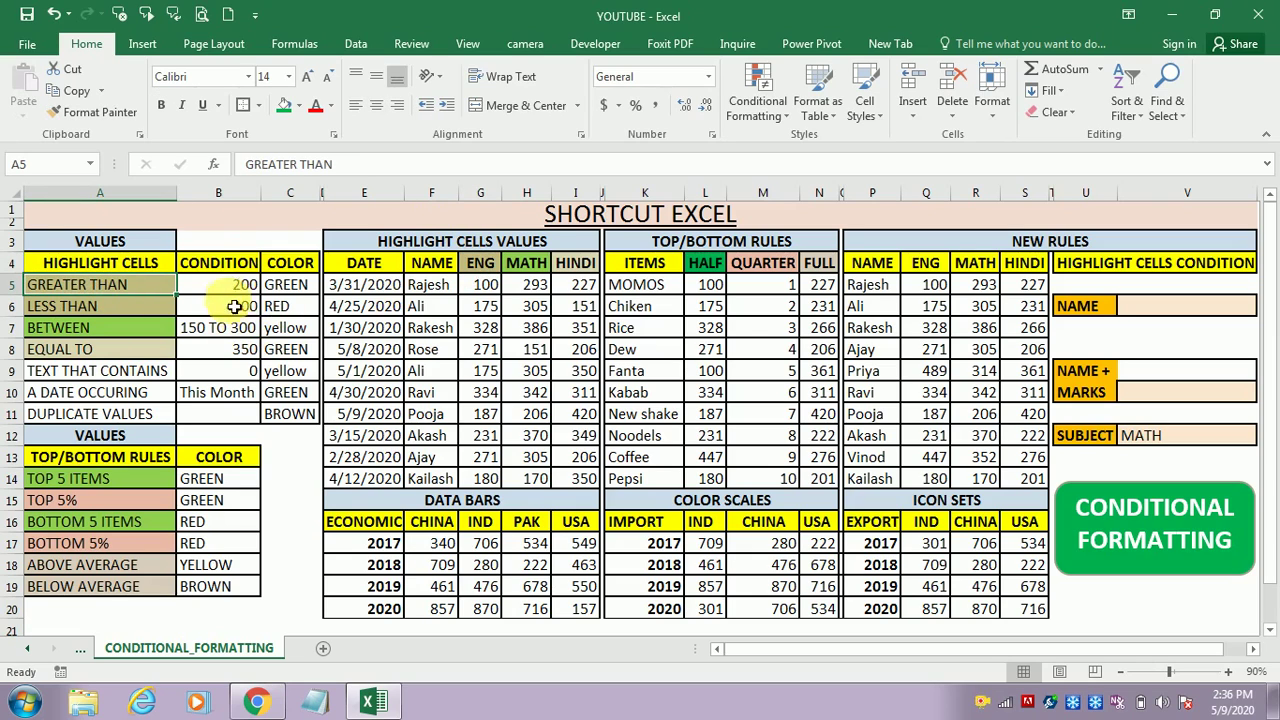
Set up a Greater Than highlight rule with a threshold of 200 on the ENG marks in G5:G14
click(487, 286)
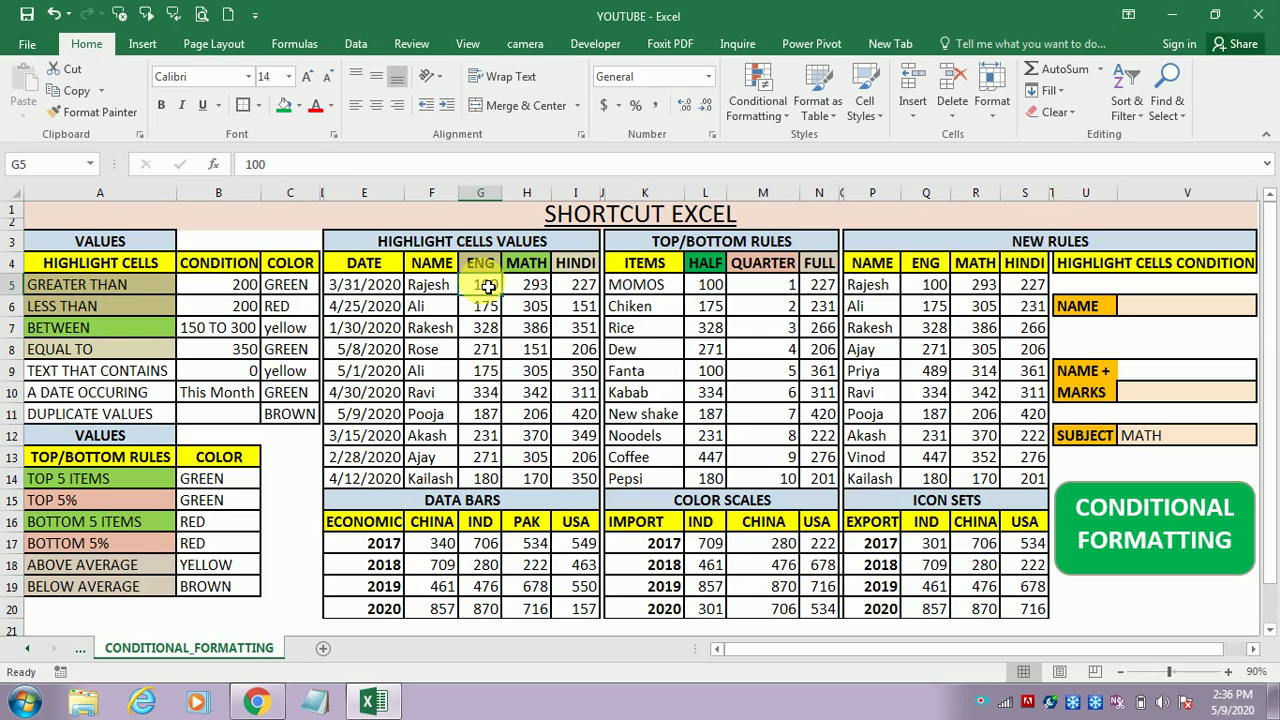
key(shift+Down)
key(shift+Down)
key(shift+Down)
key(shift+Down)
key(shift+Down)
key(shift+Down)
key(shift+Down)
key(shift+Down)
key(shift+Down)
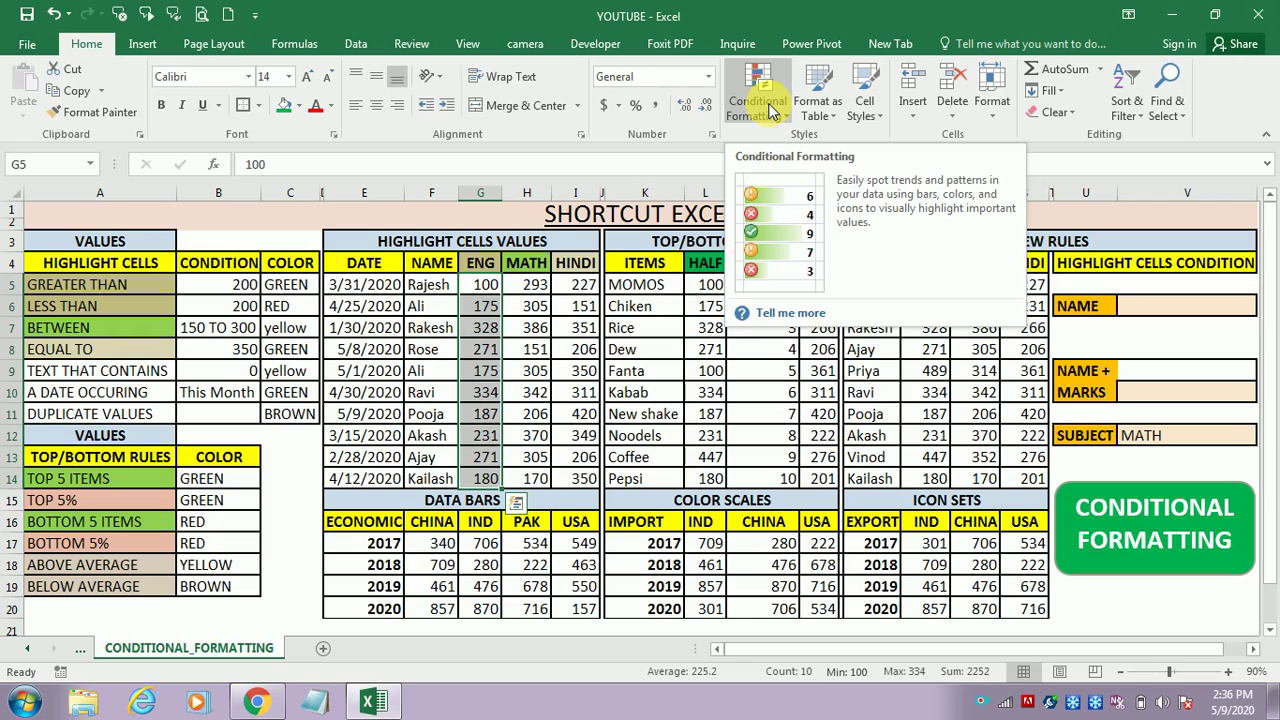
click(770, 110)
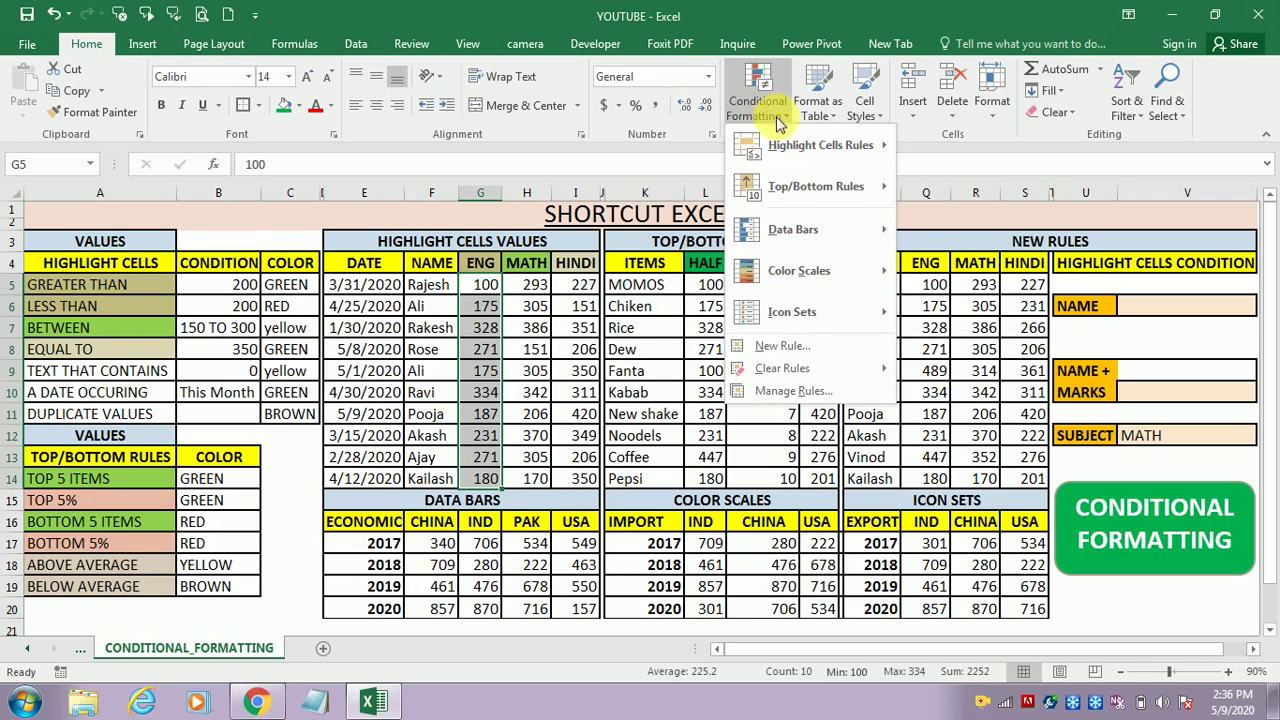
mouse_move(820, 145)
click(975, 143)
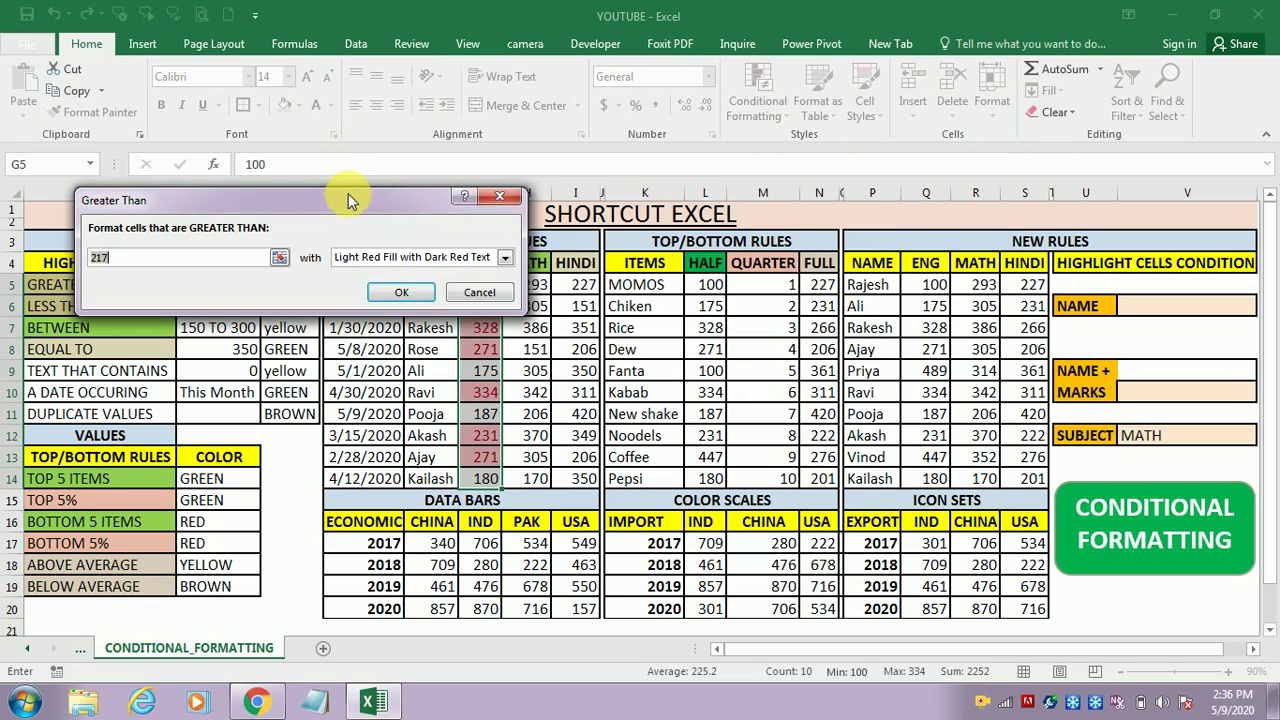
drag(348, 193, 629, 237)
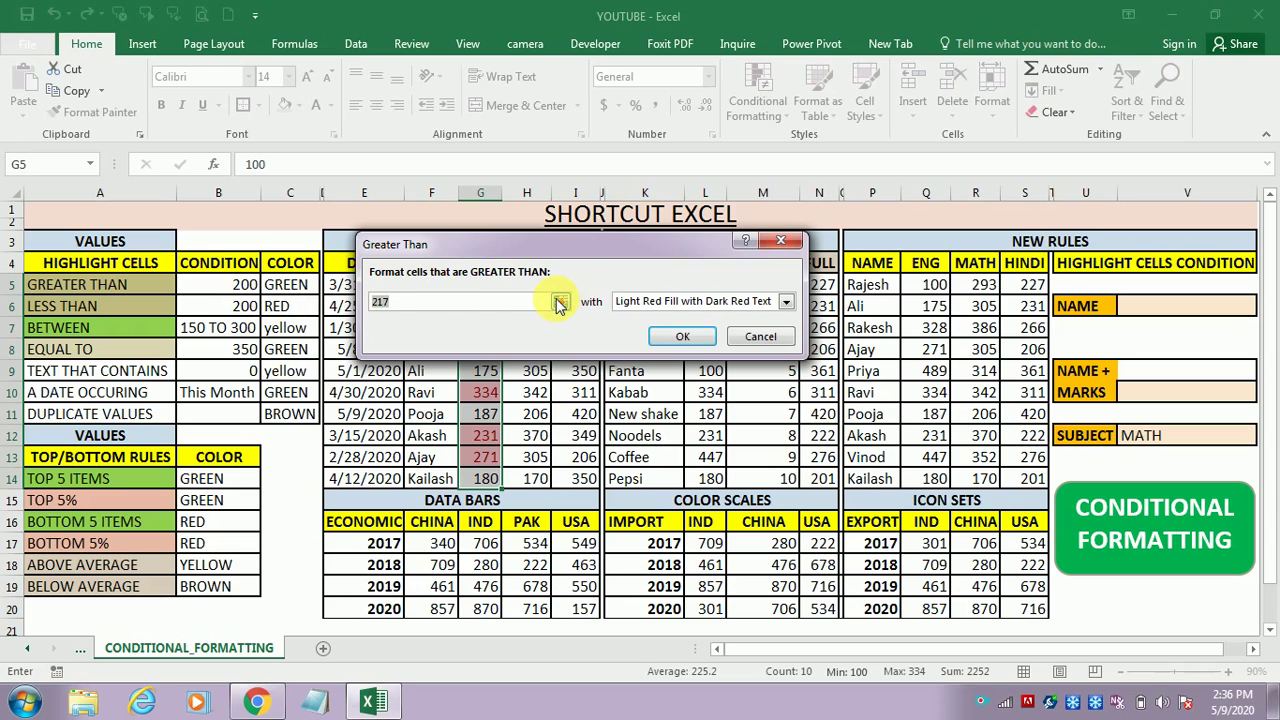
text(200)
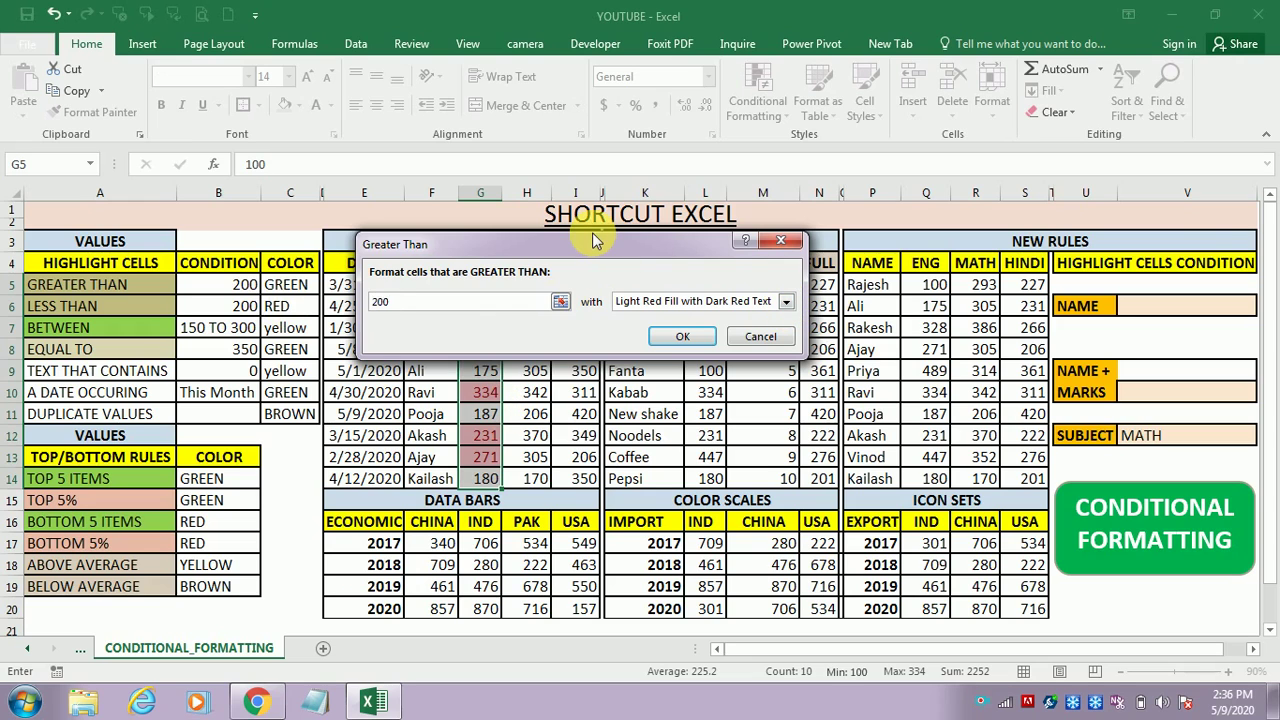
drag(592, 238, 908, 256)
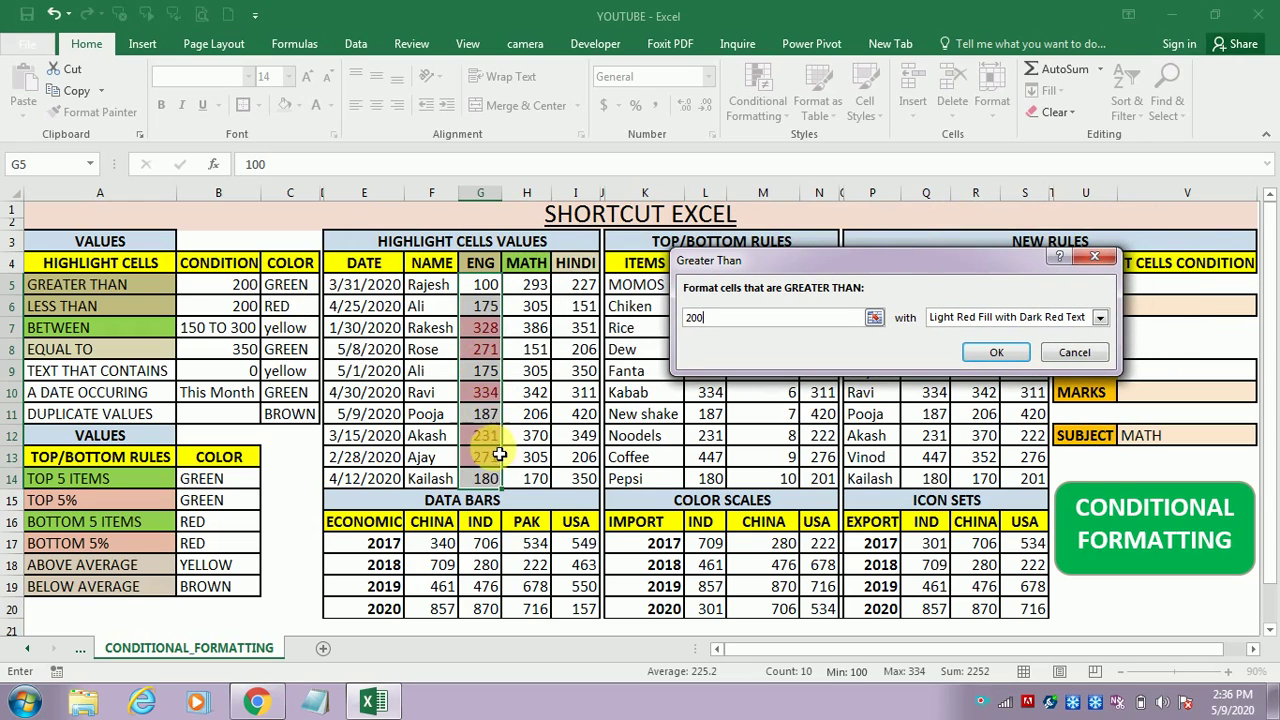
Try a custom Percentage number format with 2 decimal places for the ENG marks matching the rule
click(1100, 318)
click(968, 408)
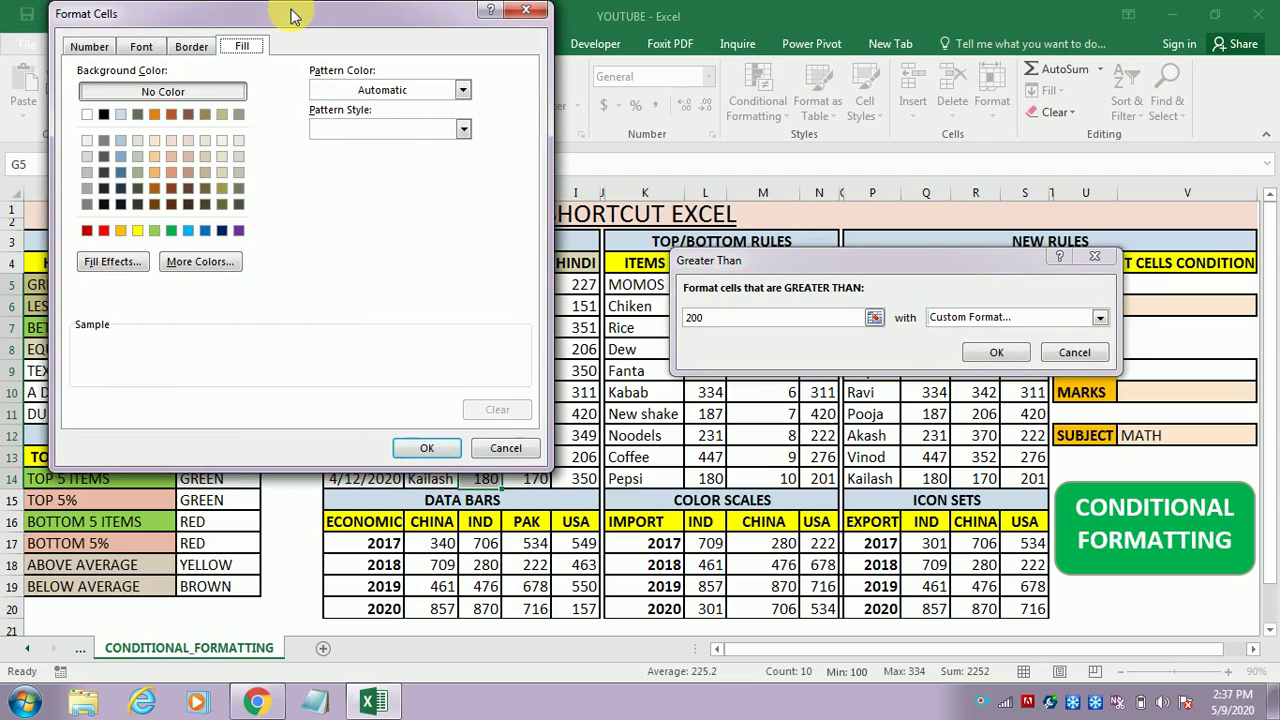
drag(293, 16, 911, 368)
click(708, 400)
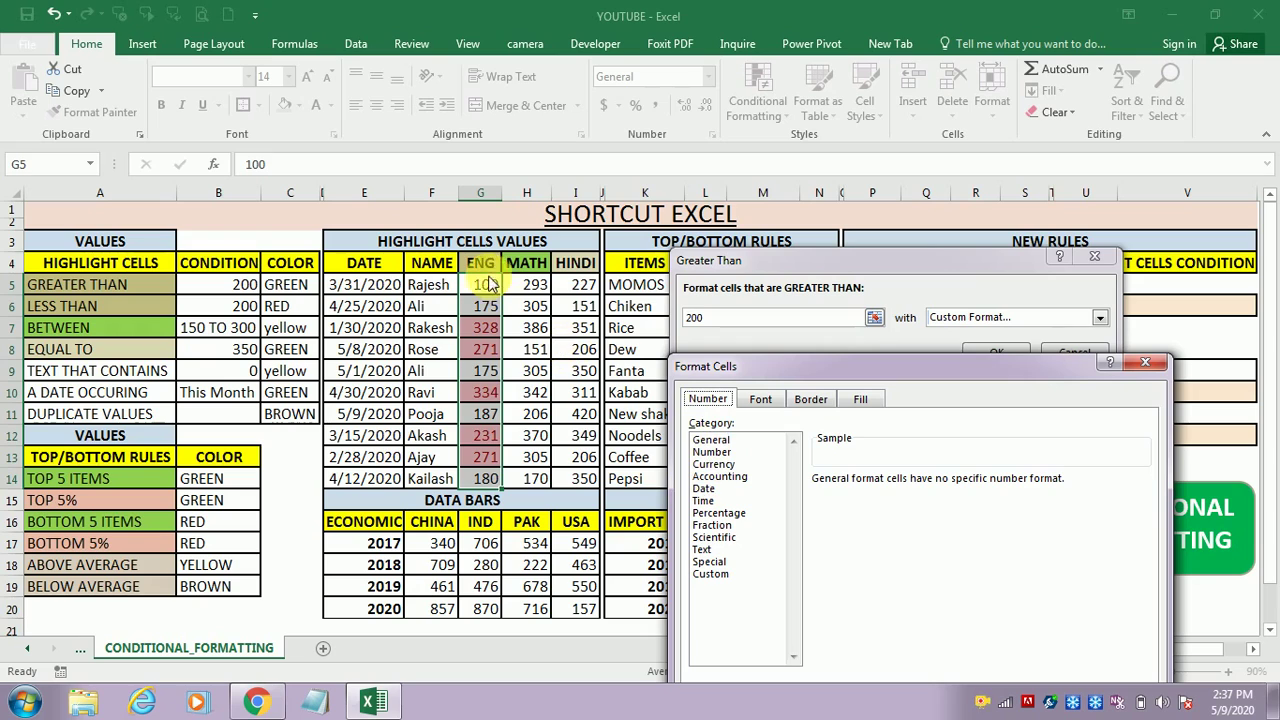
click(716, 465)
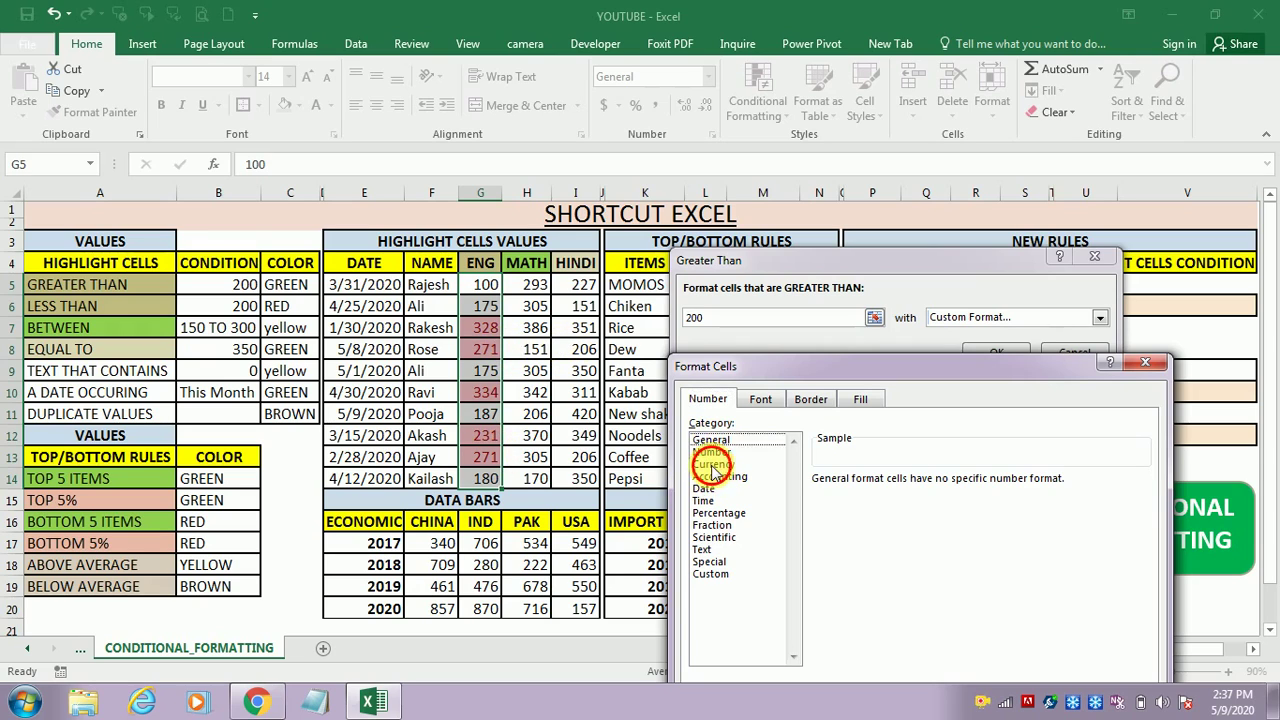
click(838, 553)
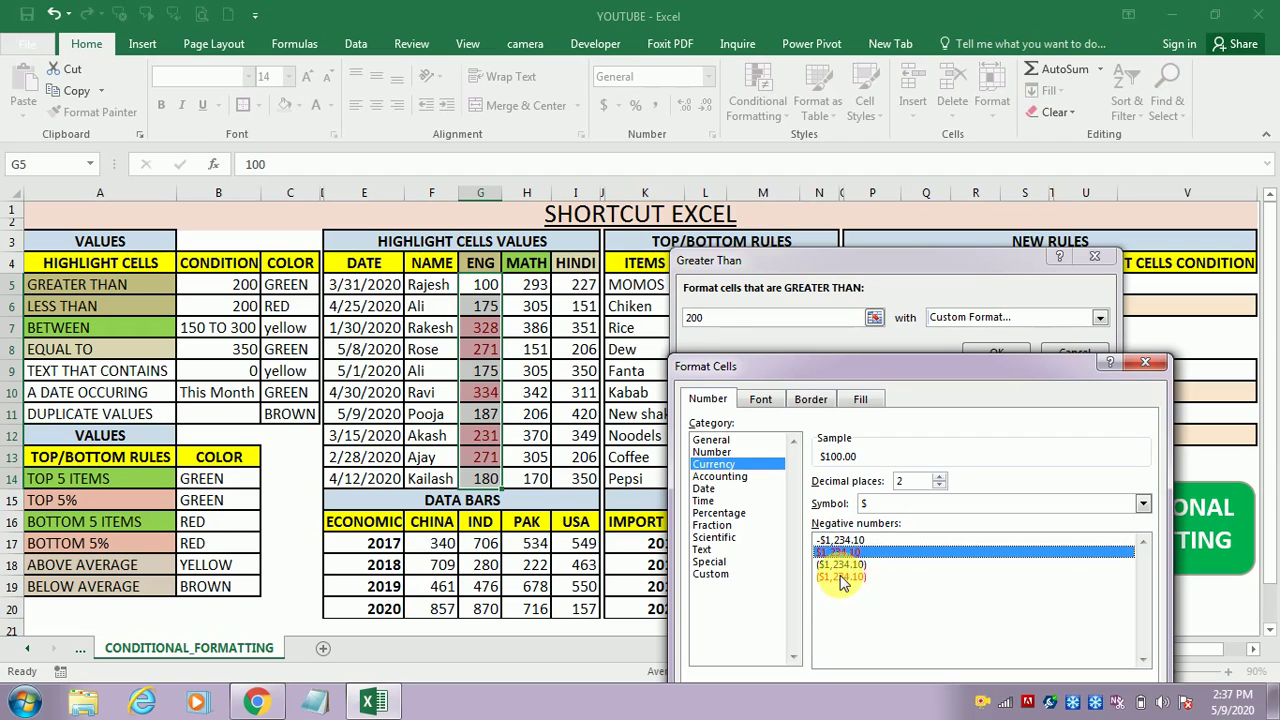
click(840, 577)
click(704, 477)
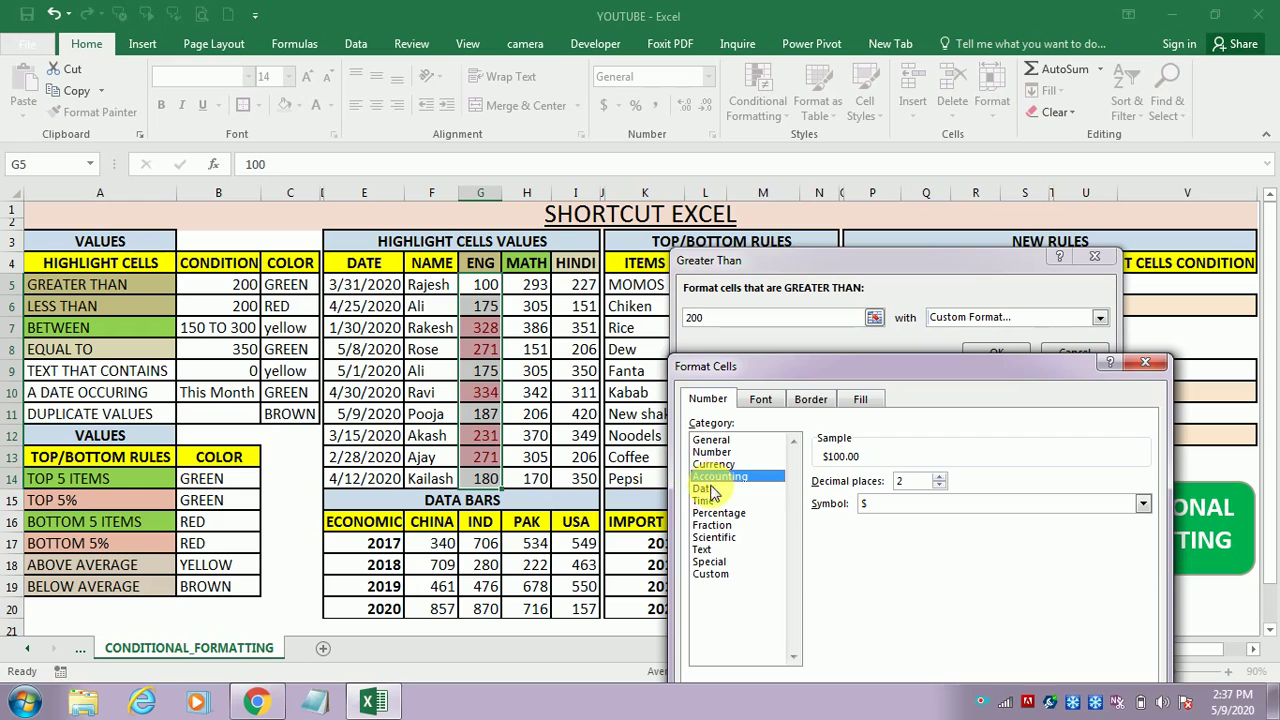
click(705, 488)
click(710, 500)
click(718, 514)
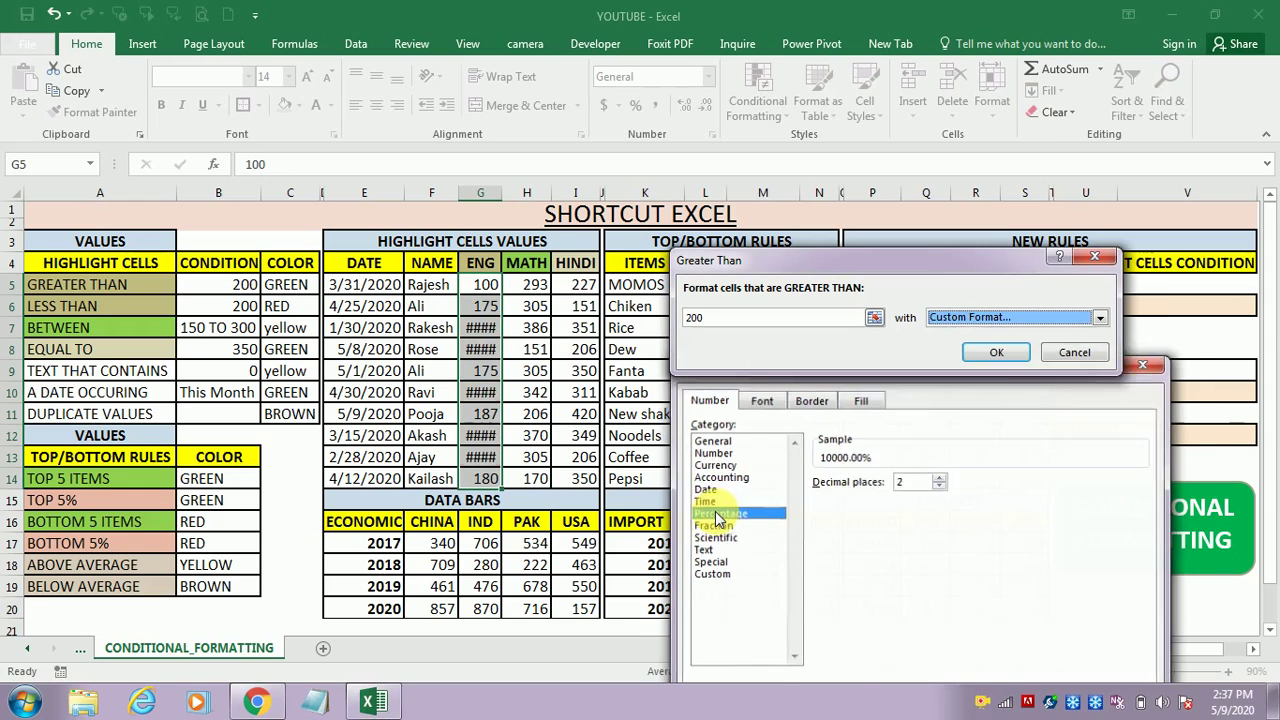
key(Return)
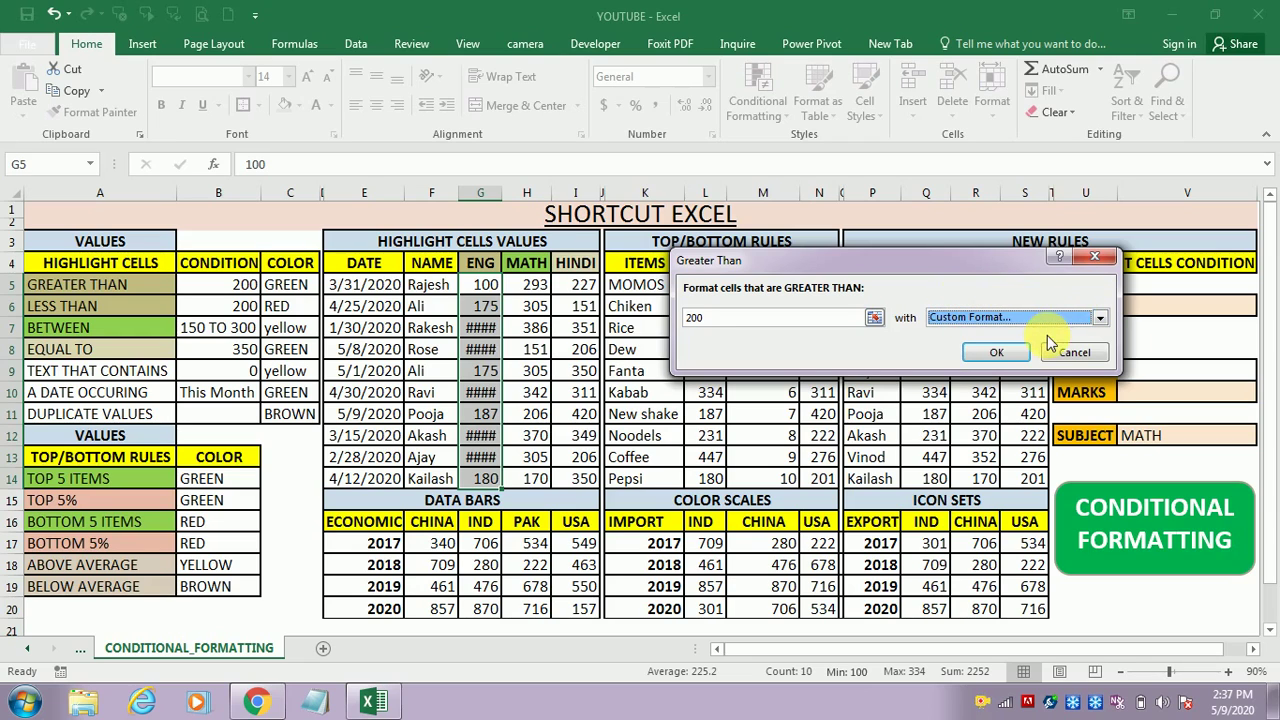
Try a custom format with the Bold font style for the ENG marks matching the rule
click(1097, 318)
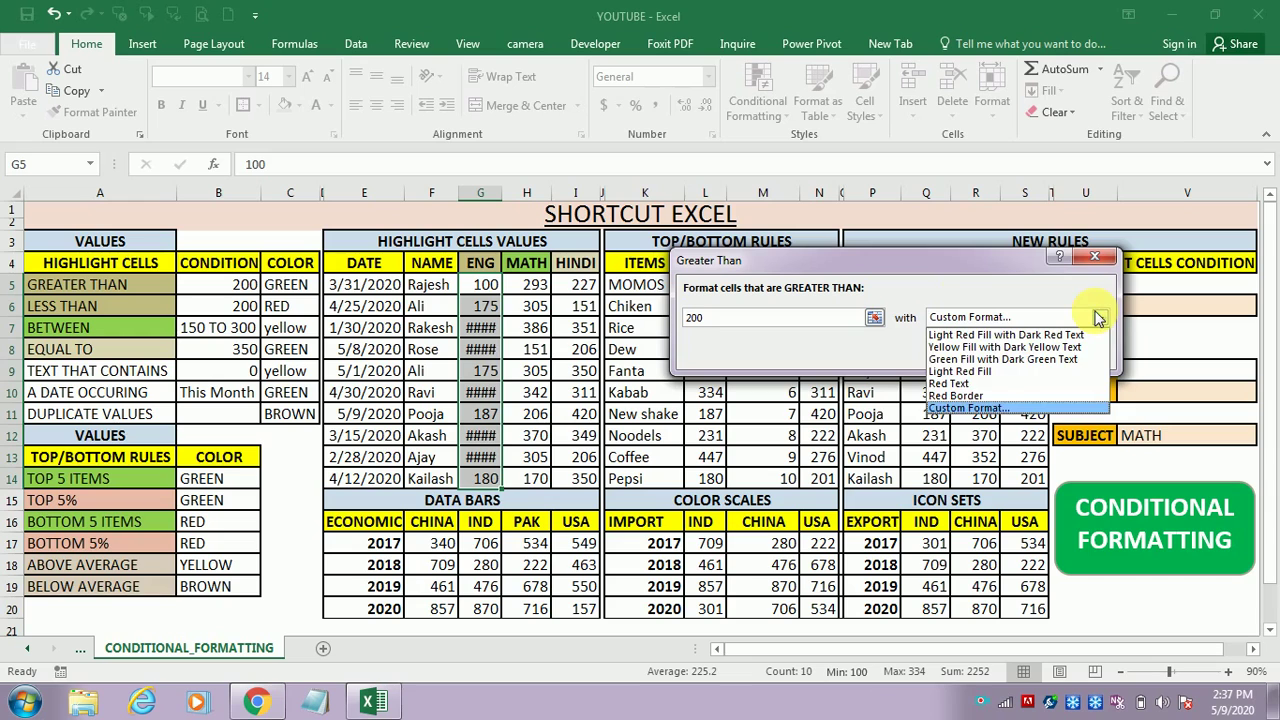
click(970, 409)
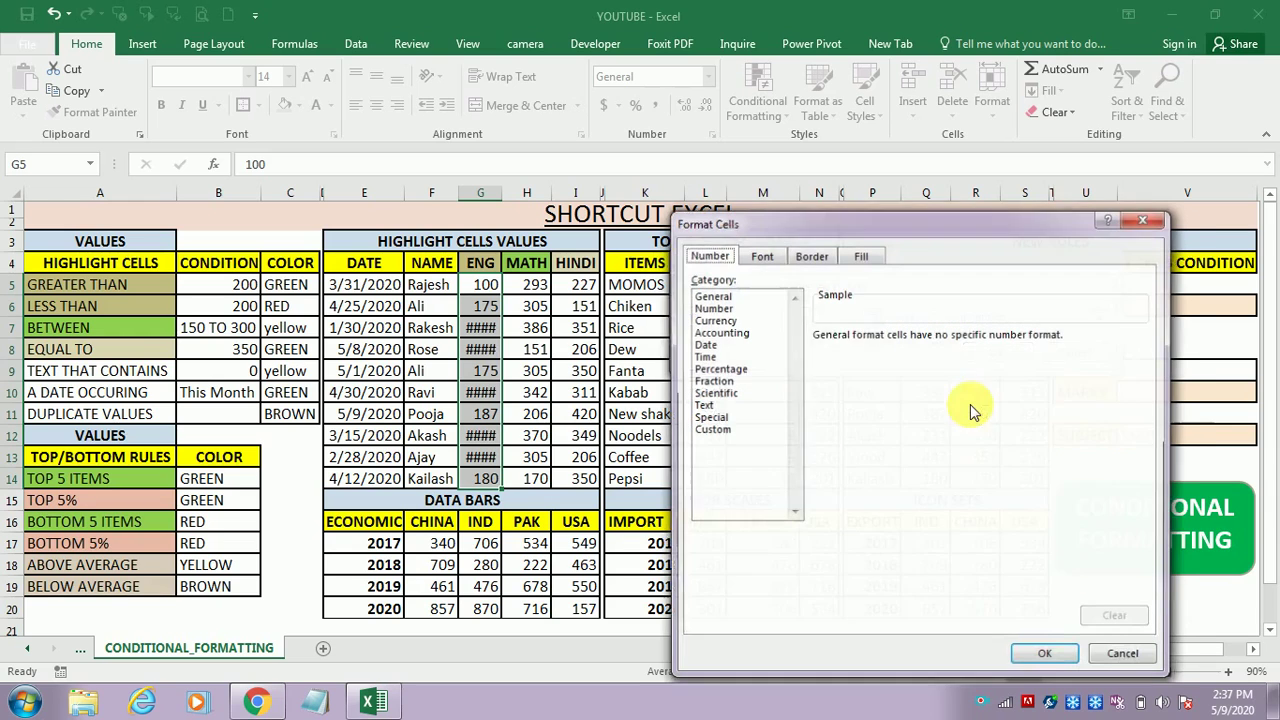
click(768, 258)
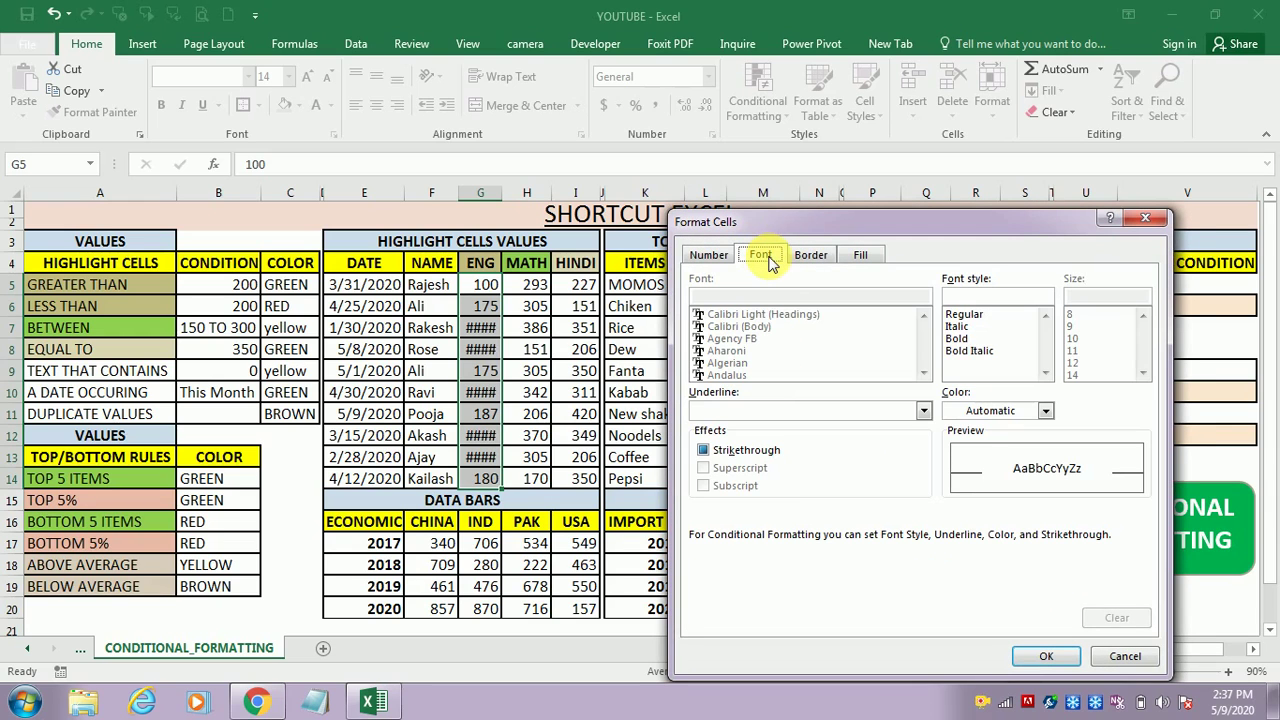
click(958, 339)
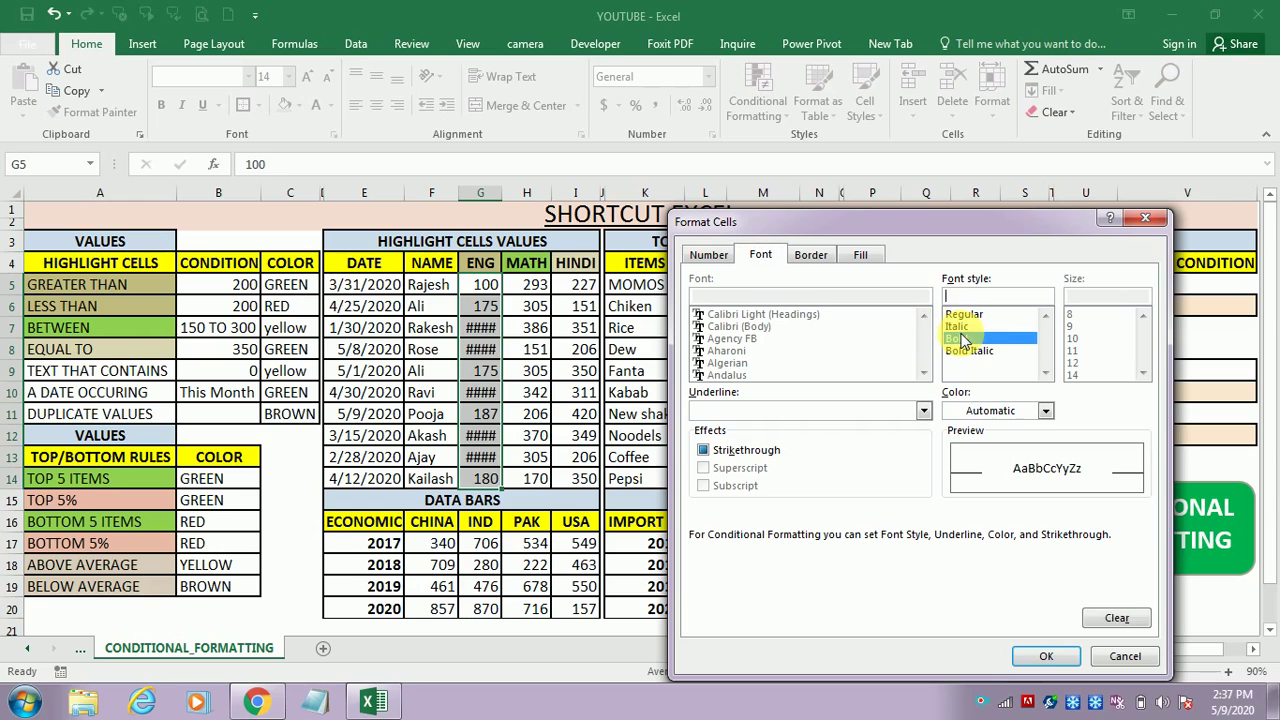
click(1040, 656)
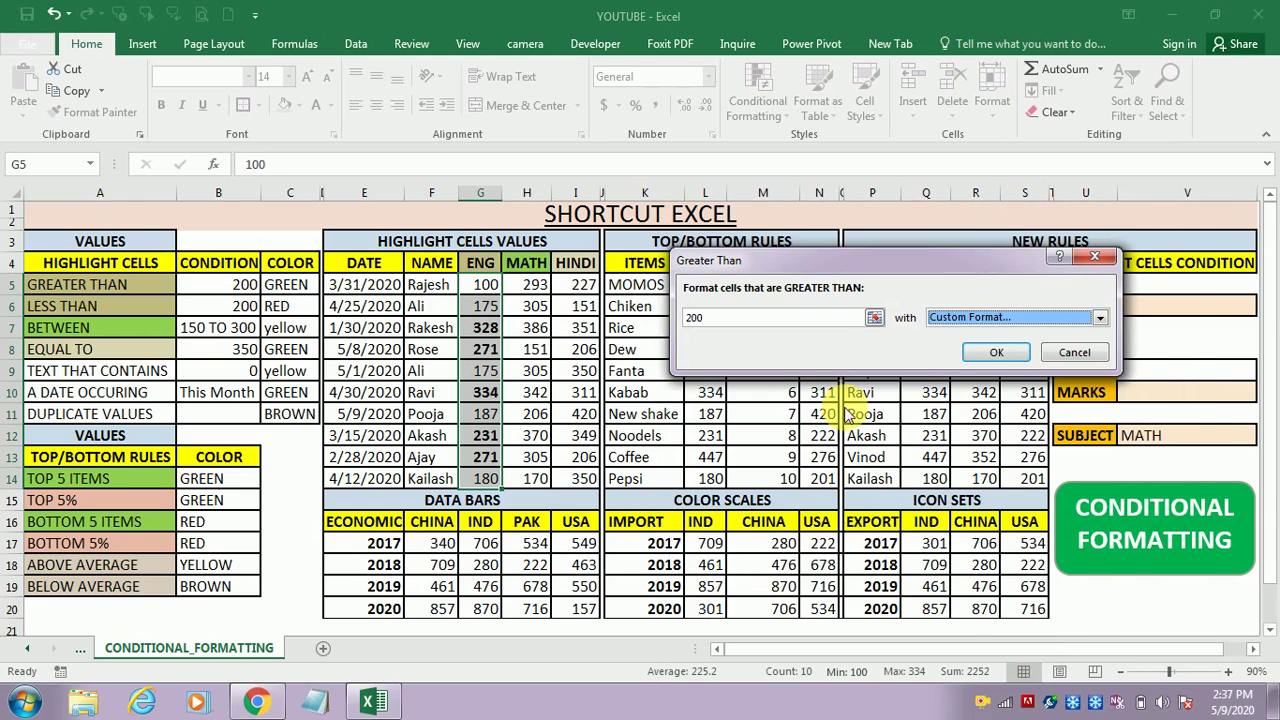
Give the ENG marks greater than 200 a custom light green background fill and apply the rule
click(1099, 317)
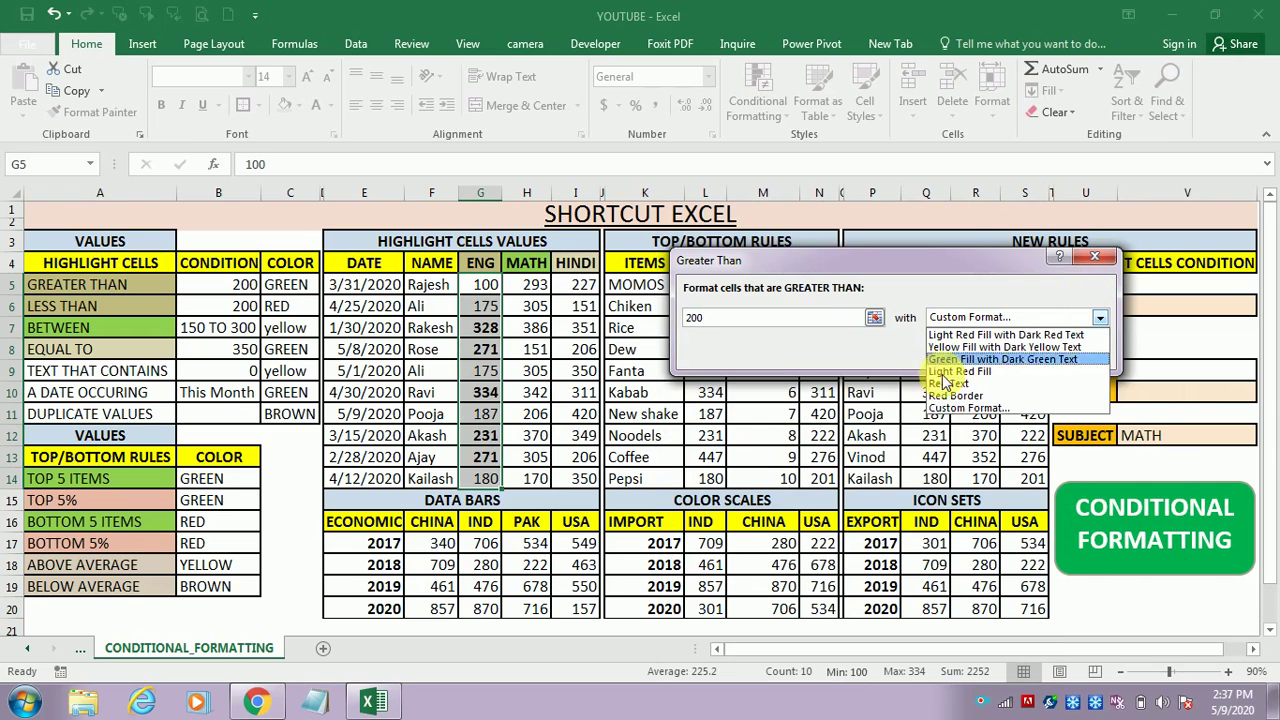
click(950, 407)
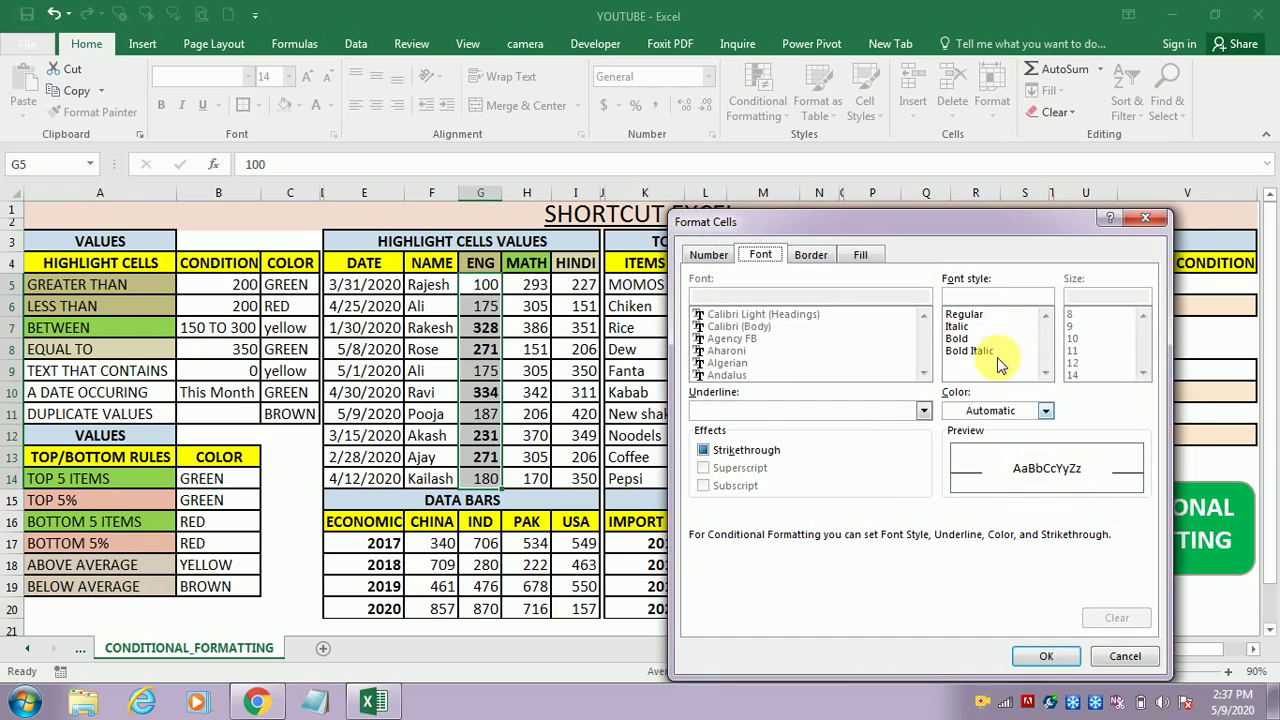
click(861, 256)
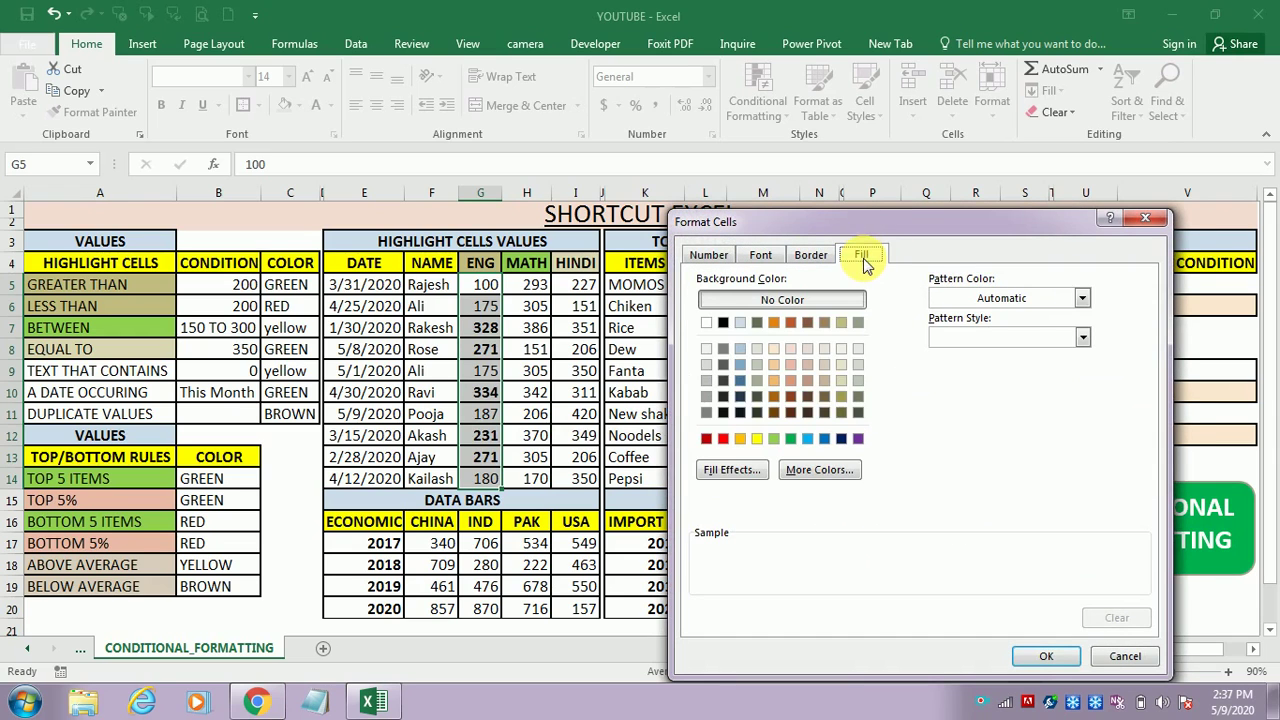
click(774, 441)
click(1055, 657)
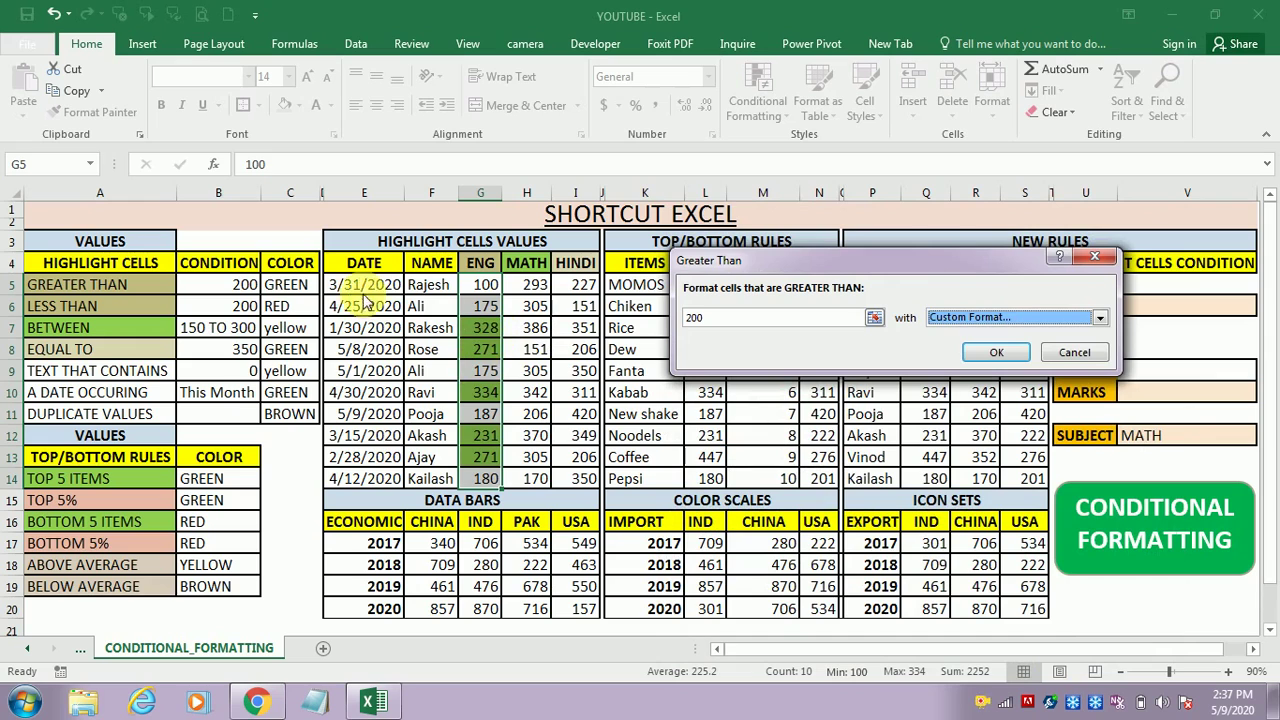
click(997, 352)
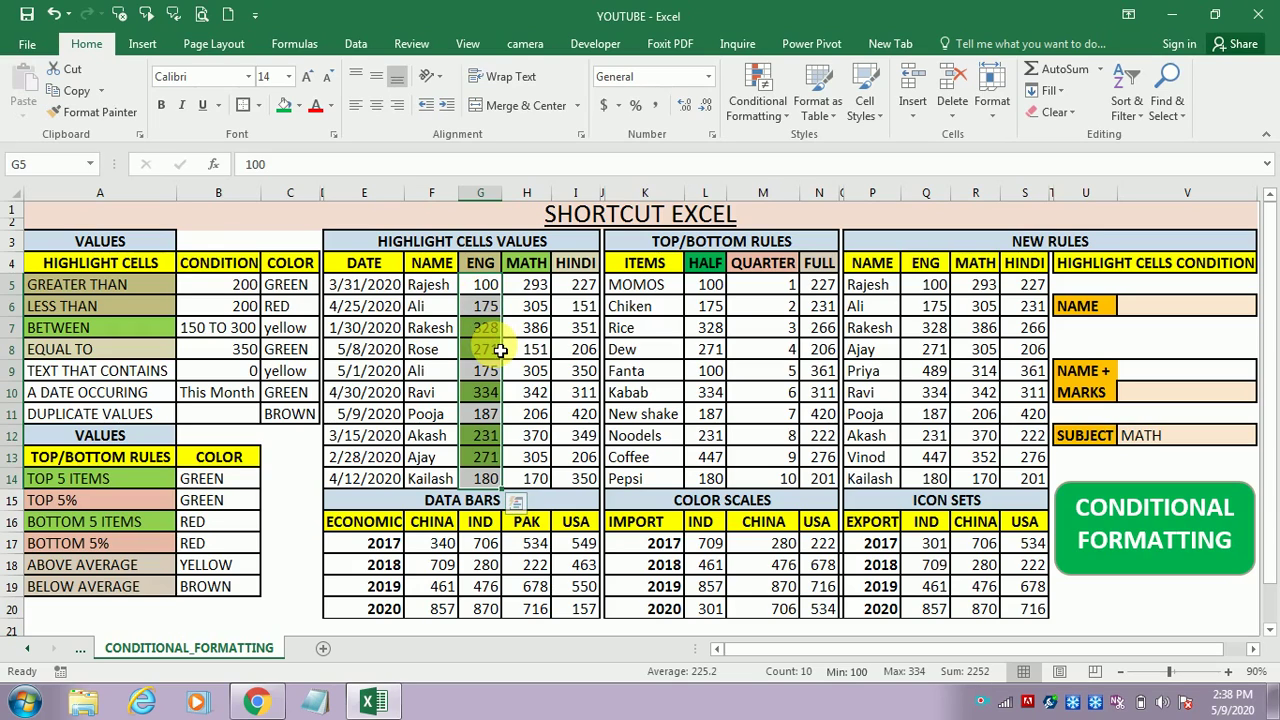
Set up a Less Than highlight rule with a threshold of 200 on the ENG marks in G5:G14
click(490, 330)
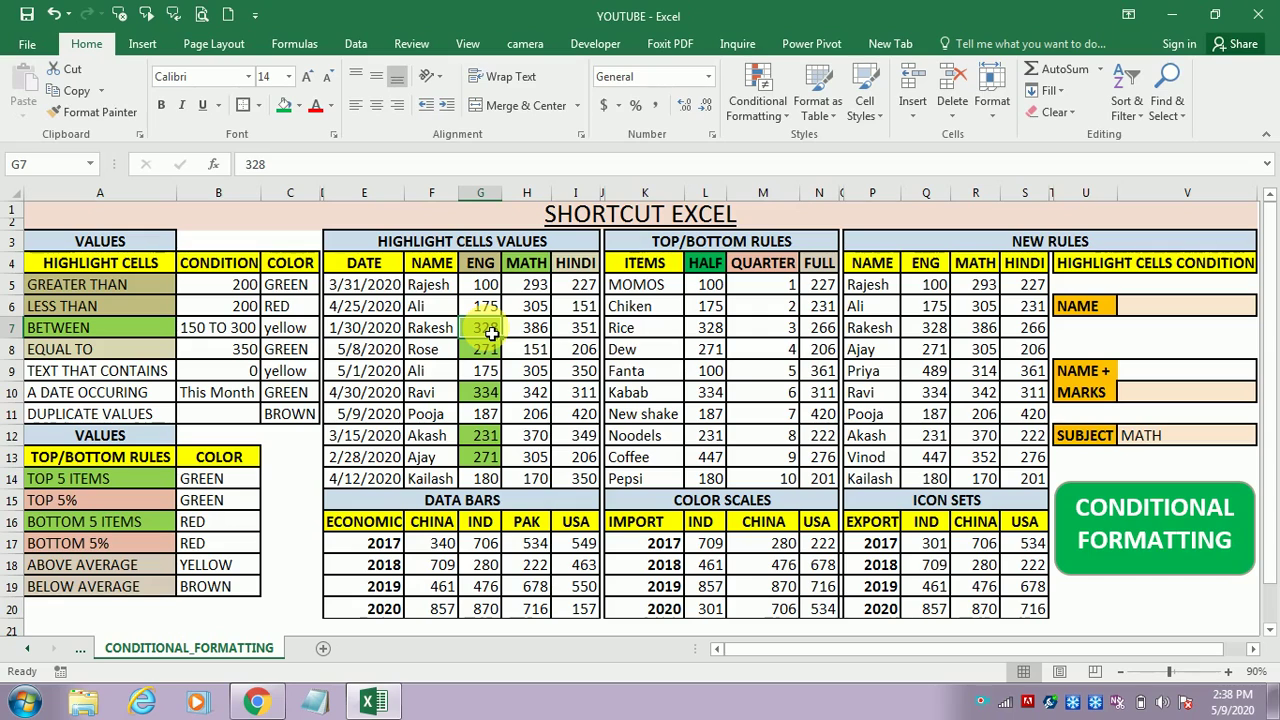
click(110, 306)
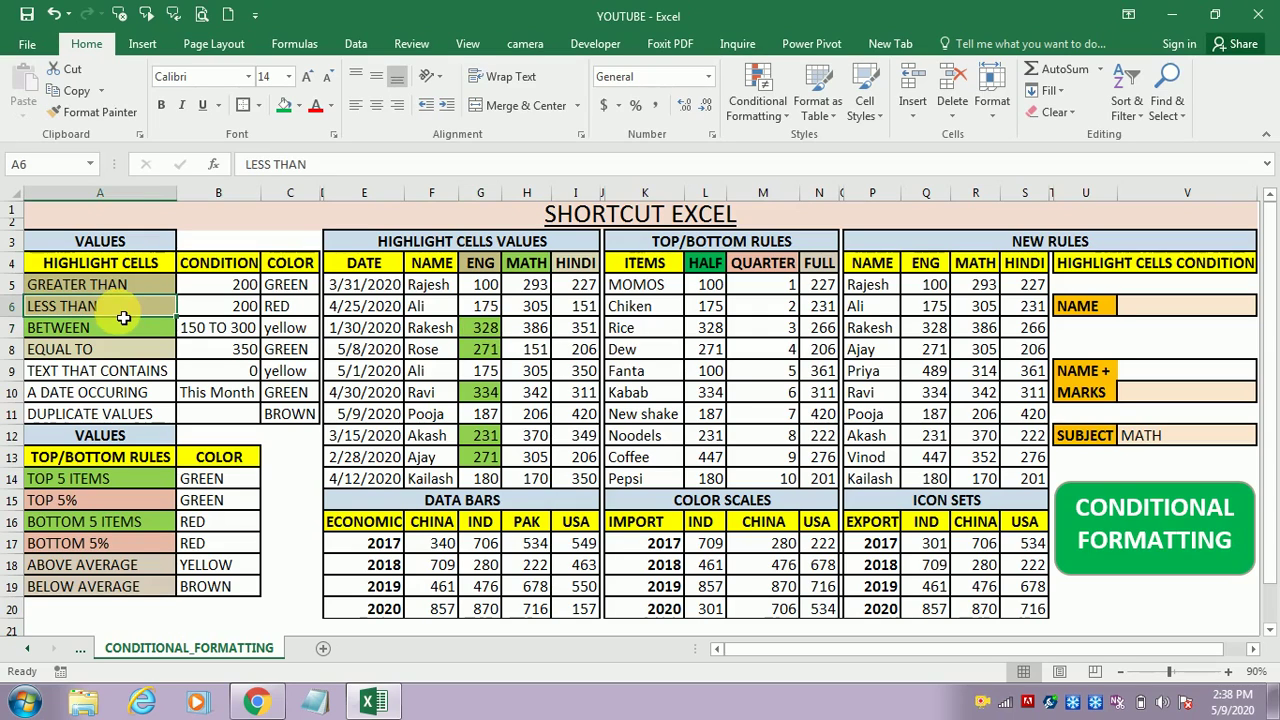
click(221, 316)
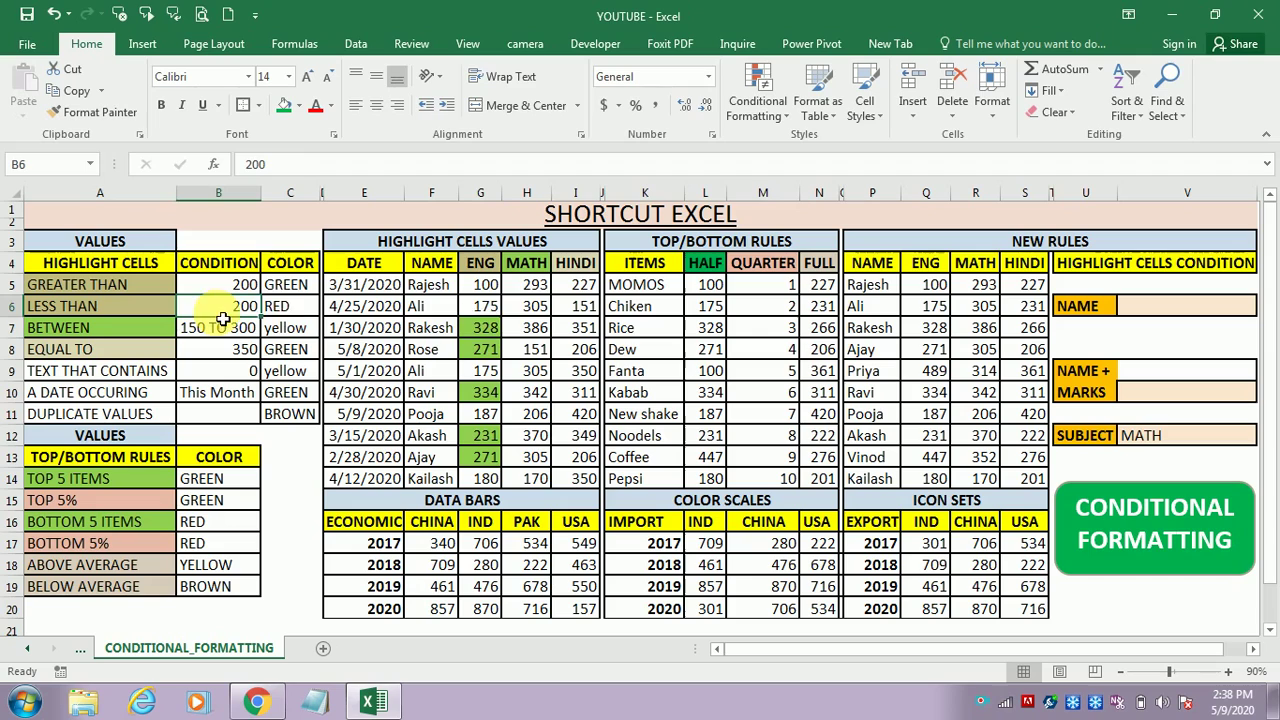
click(484, 287)
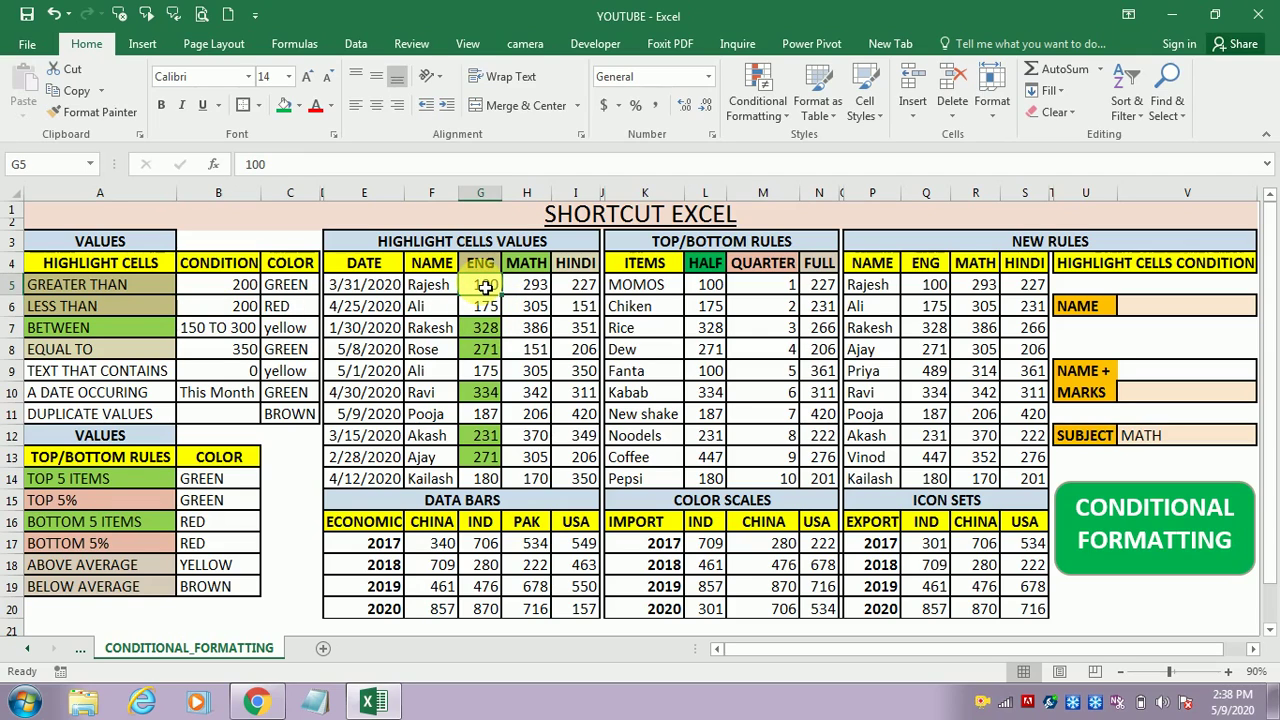
key(shift+Down)
key(shift+Down)
key(shift+Down)
key(shift+Down)
key(shift+Down)
key(shift+Down)
key(shift+Down)
key(shift+Down)
key(shift+Down)
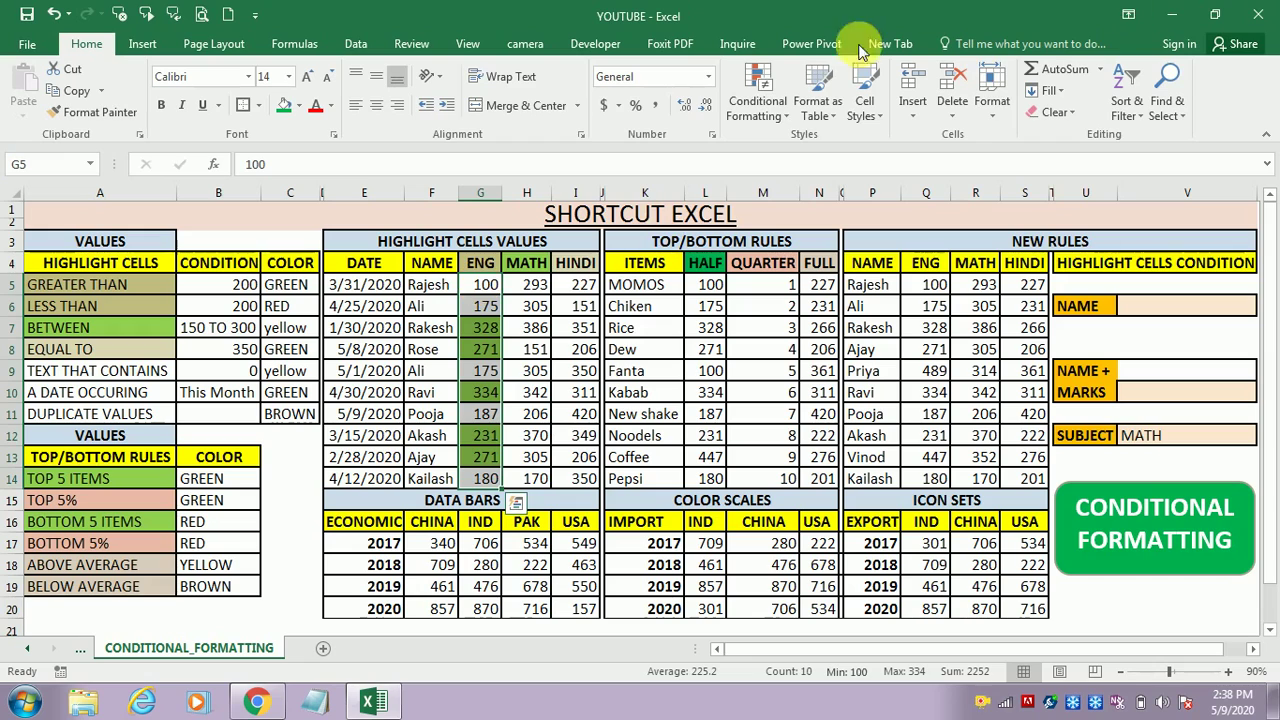
mouse_move(822, 145)
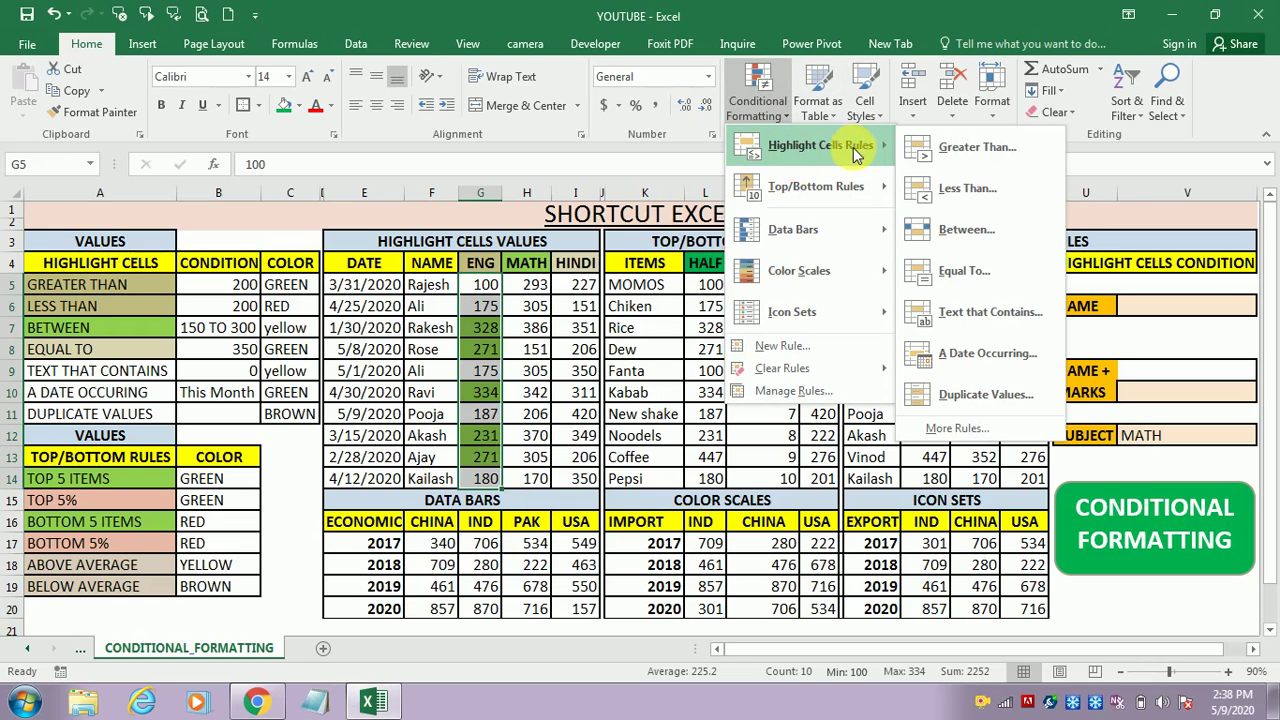
click(971, 183)
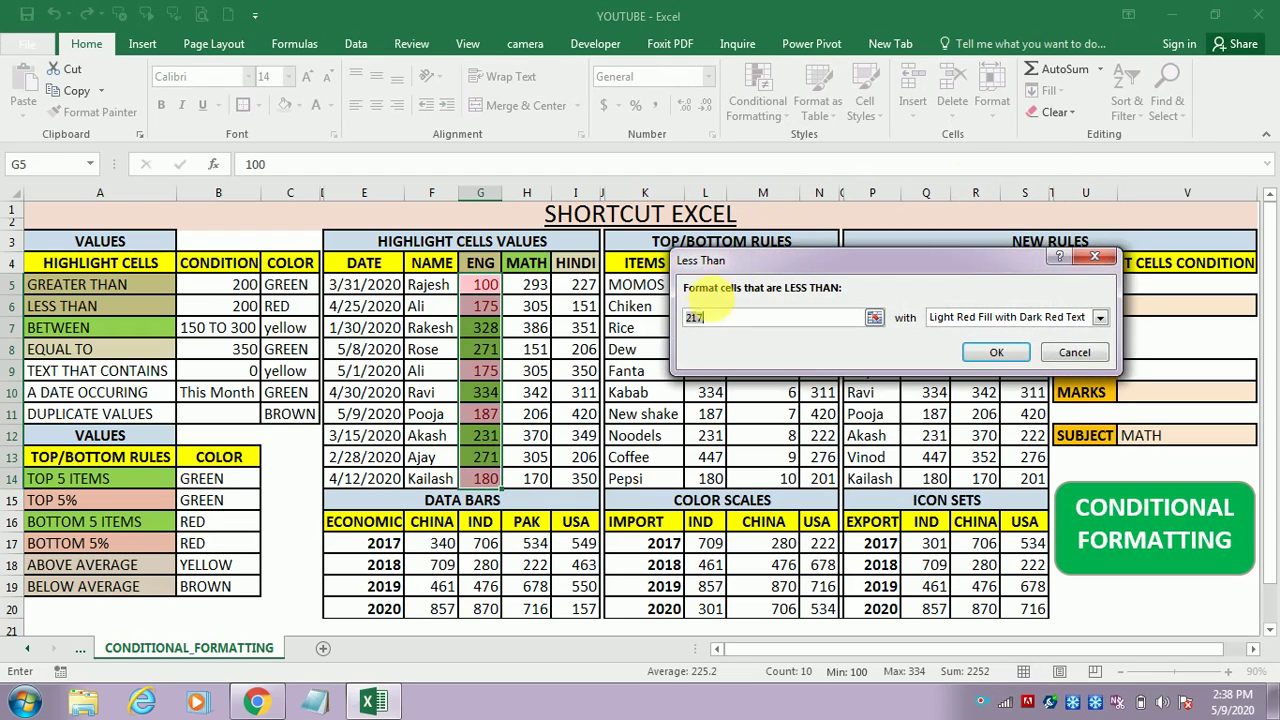
text(200)
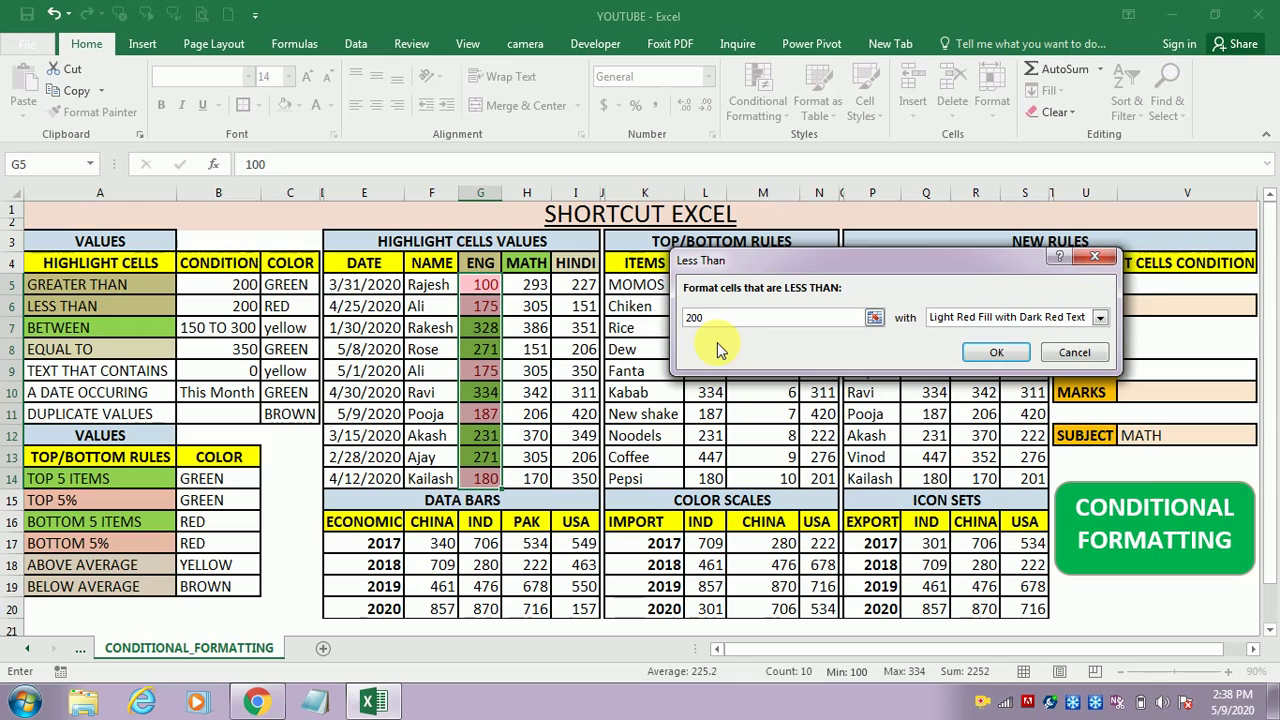
Give the ENG marks less than 200 a custom red background fill and apply the rule
click(1100, 318)
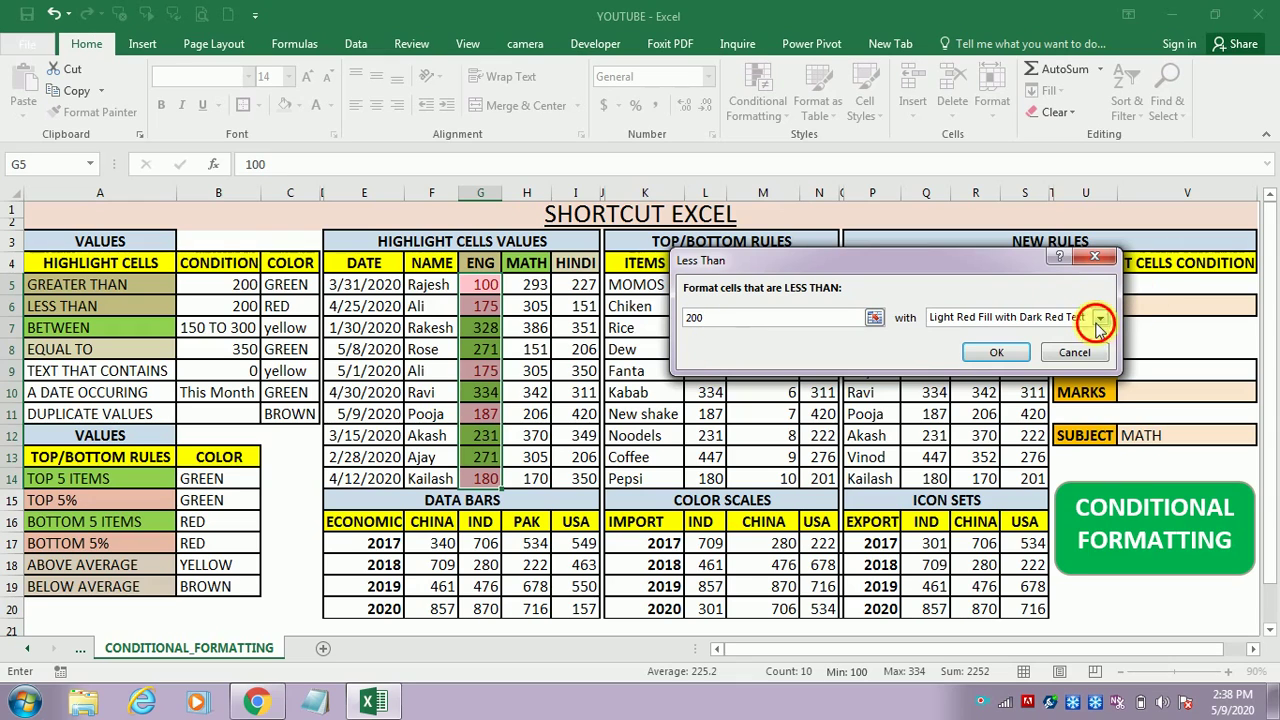
click(958, 410)
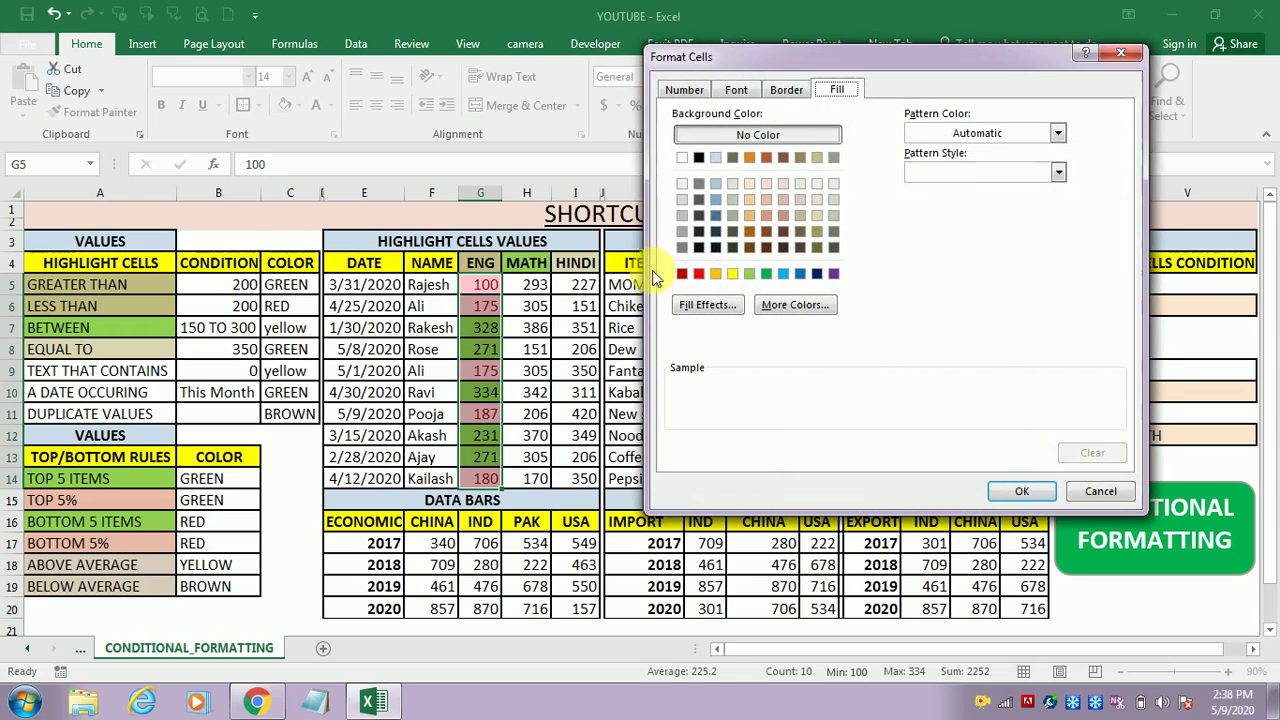
click(699, 273)
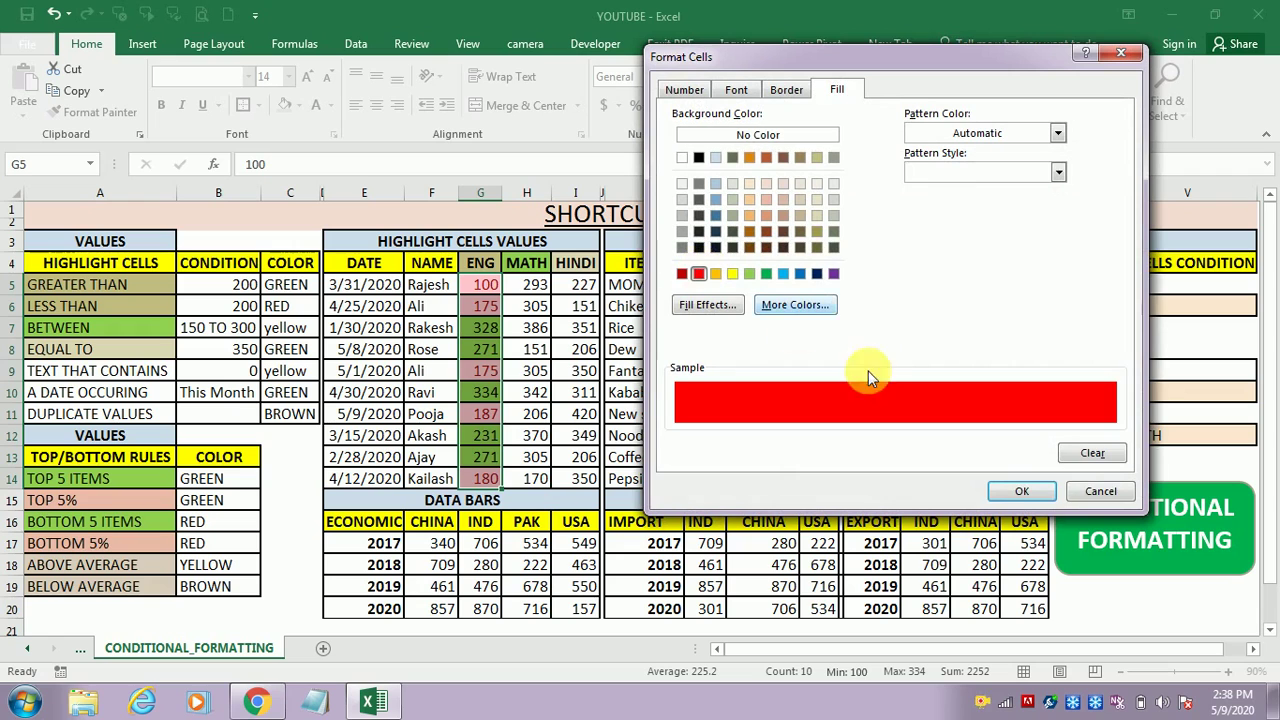
click(1033, 492)
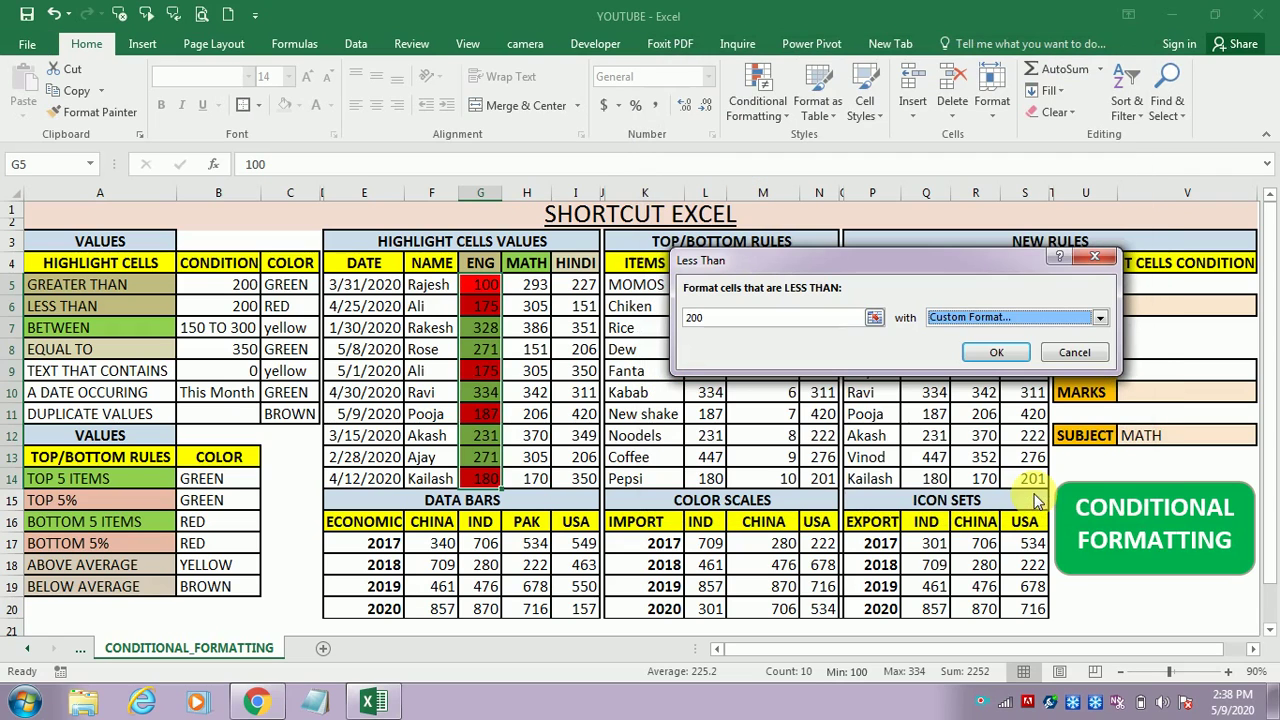
click(990, 352)
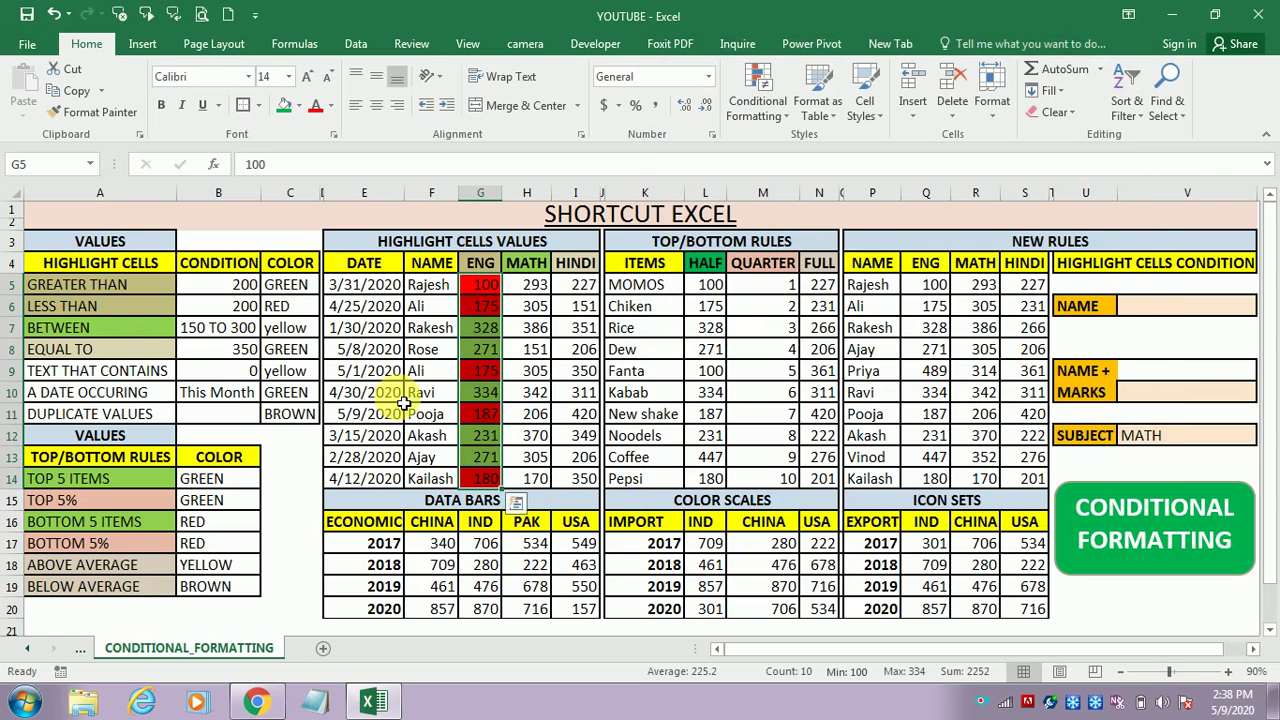
Set up a Between highlight rule with limits 150 and 300 on the MATH marks in H5:H14
click(535, 350)
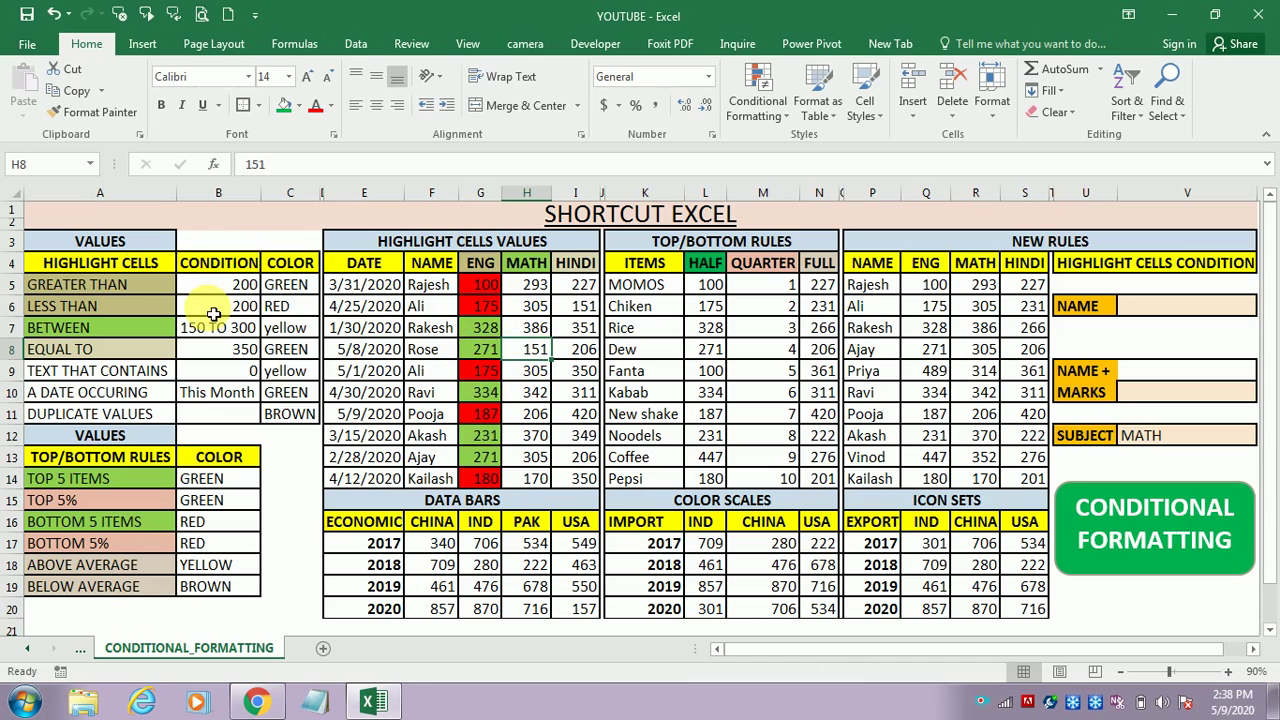
click(499, 288)
click(538, 288)
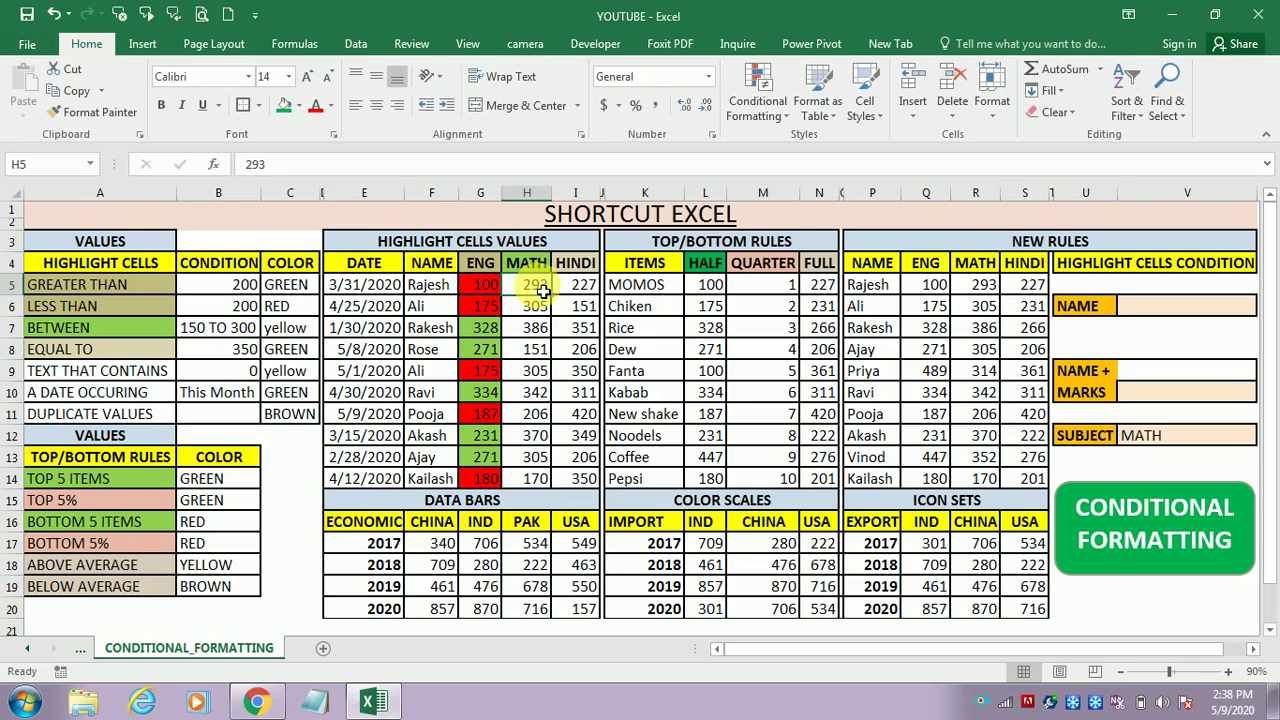
click(100, 336)
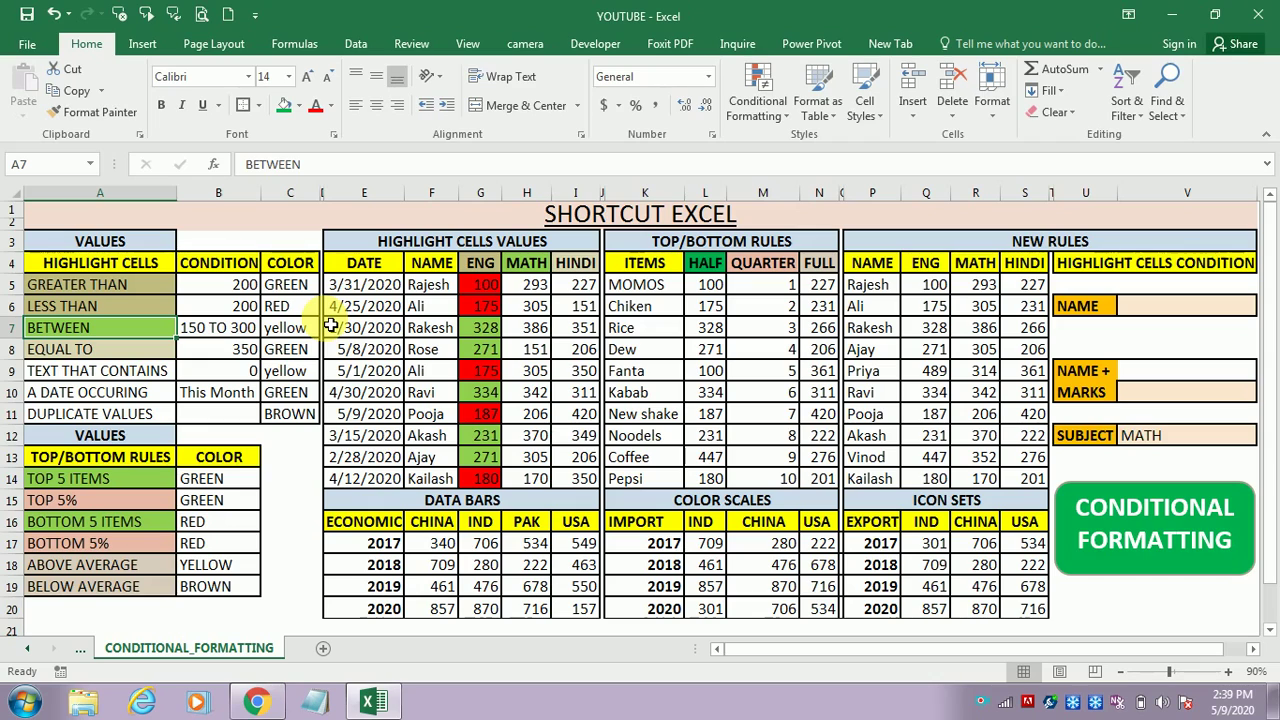
click(537, 290)
key(shift+Down)
key(shift+Down)
key(shift+Down)
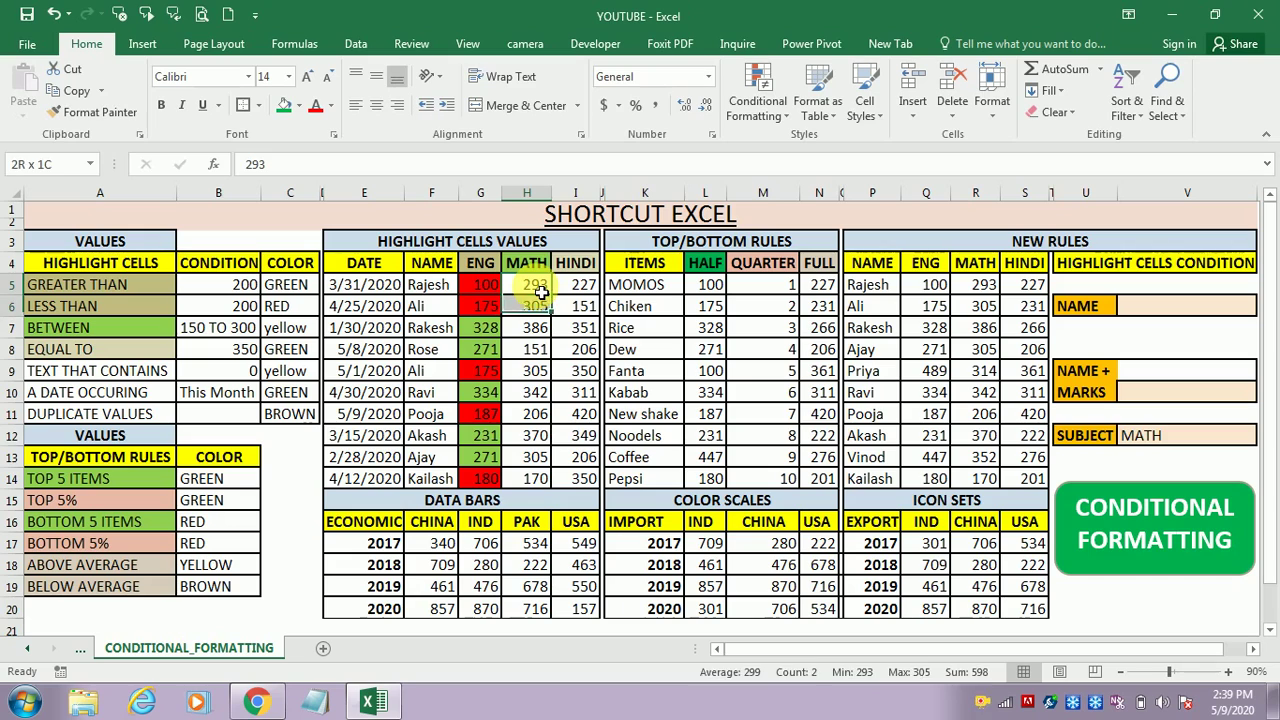
key(shift+Down)
key(shift+Down)
key(shift+Down)
key(shift+Down)
key(shift+Down)
key(shift+Down)
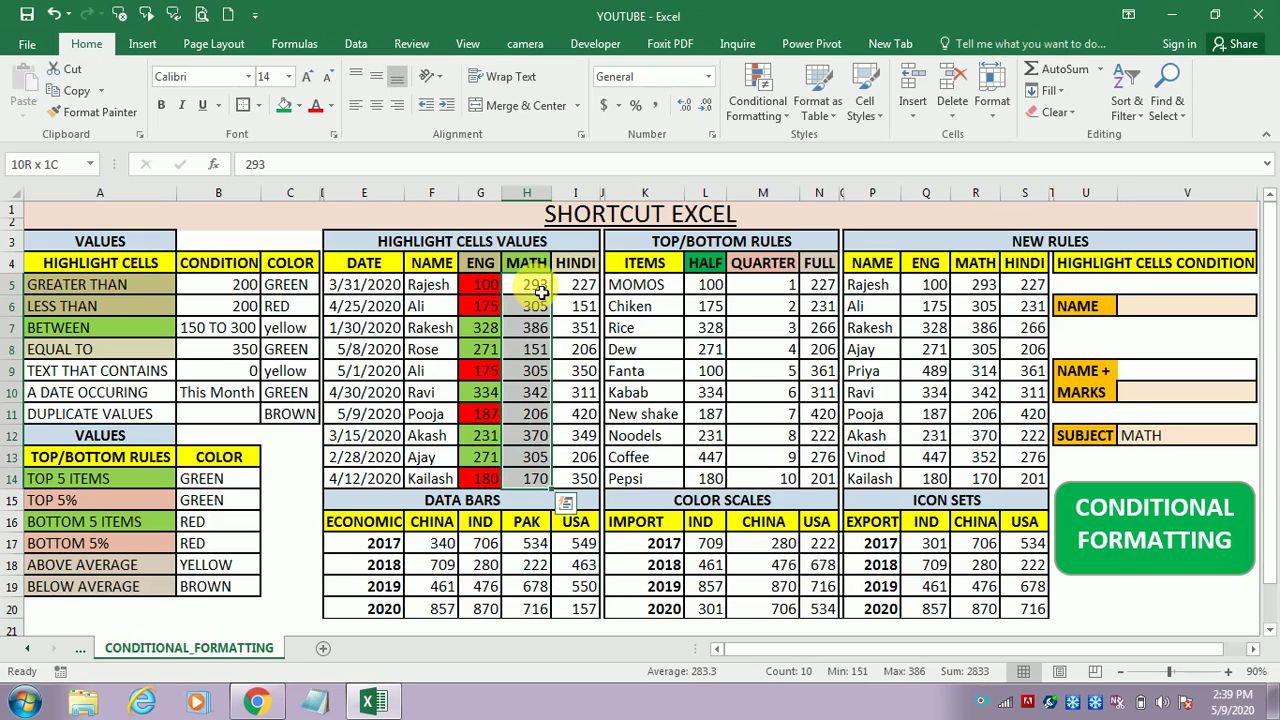
click(757, 112)
mouse_move(789, 149)
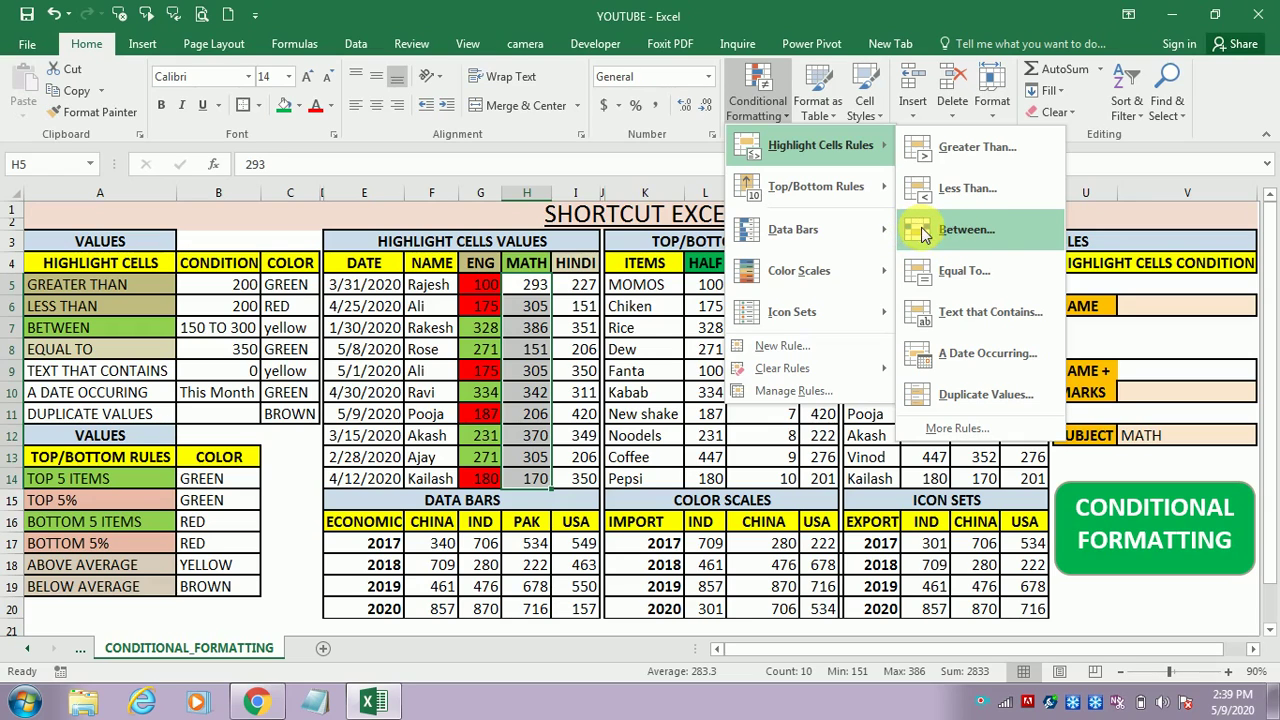
click(963, 224)
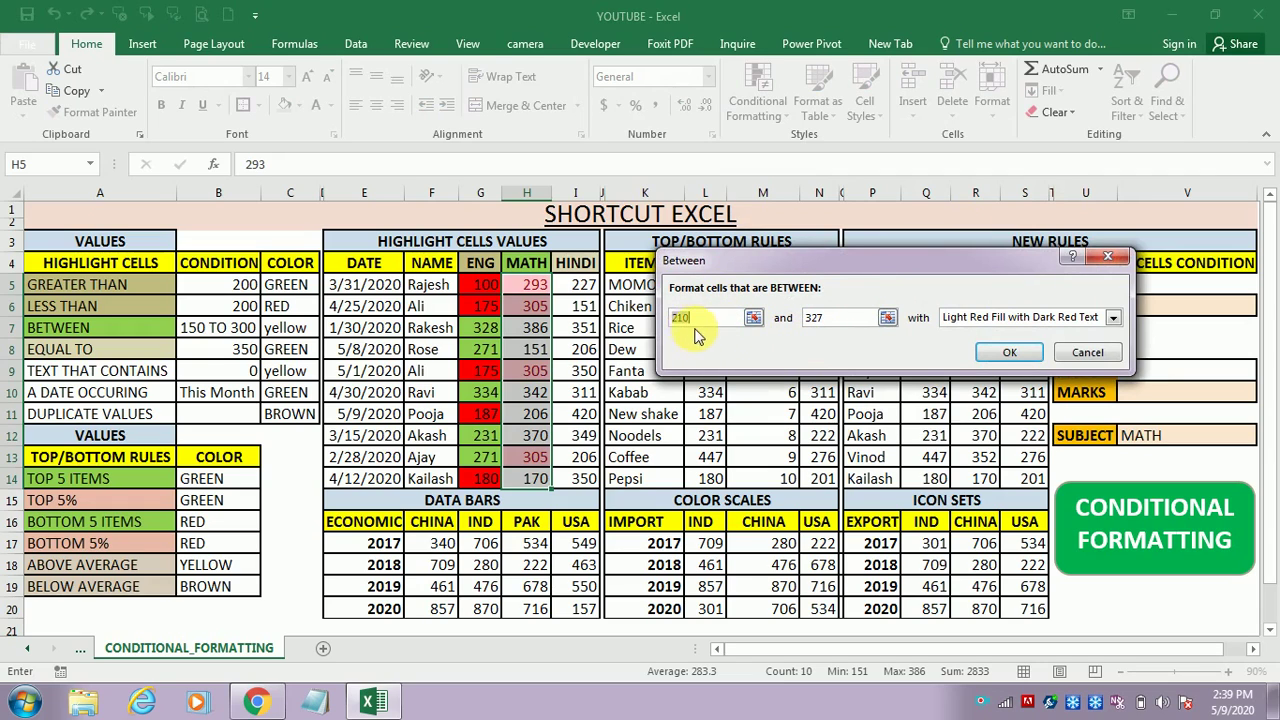
text(15)
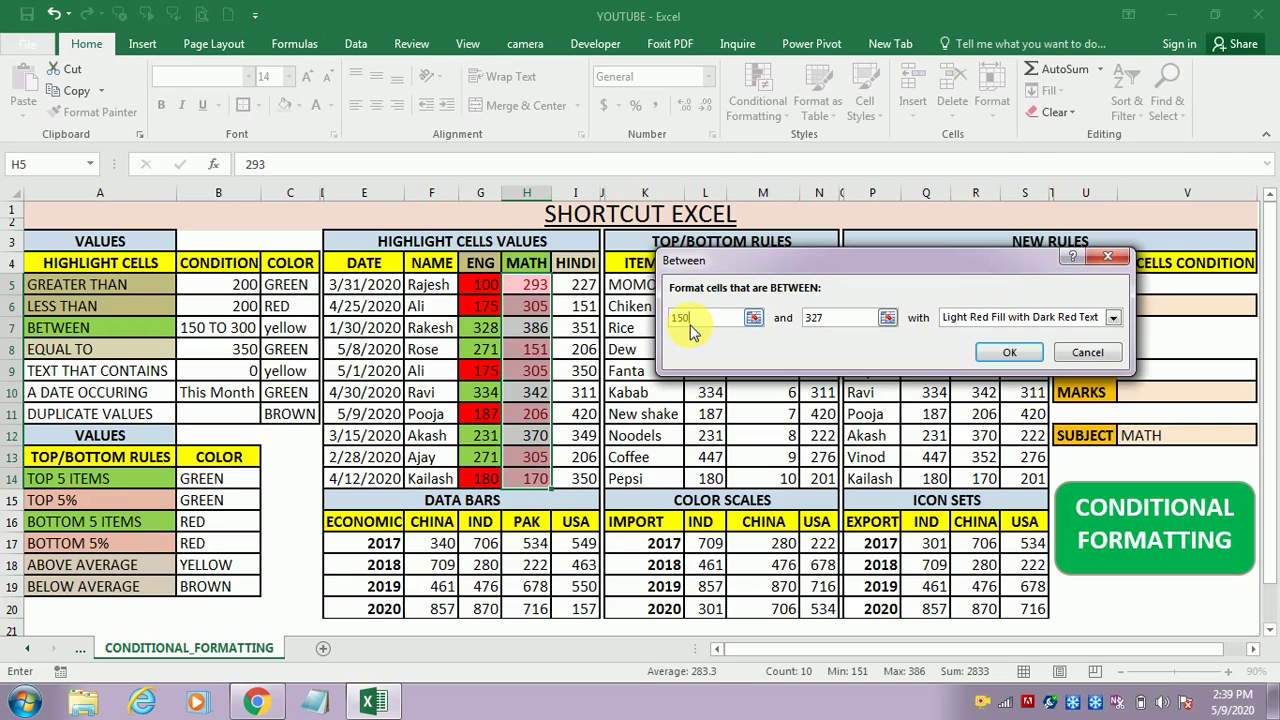
double_click(838, 322)
text(3)
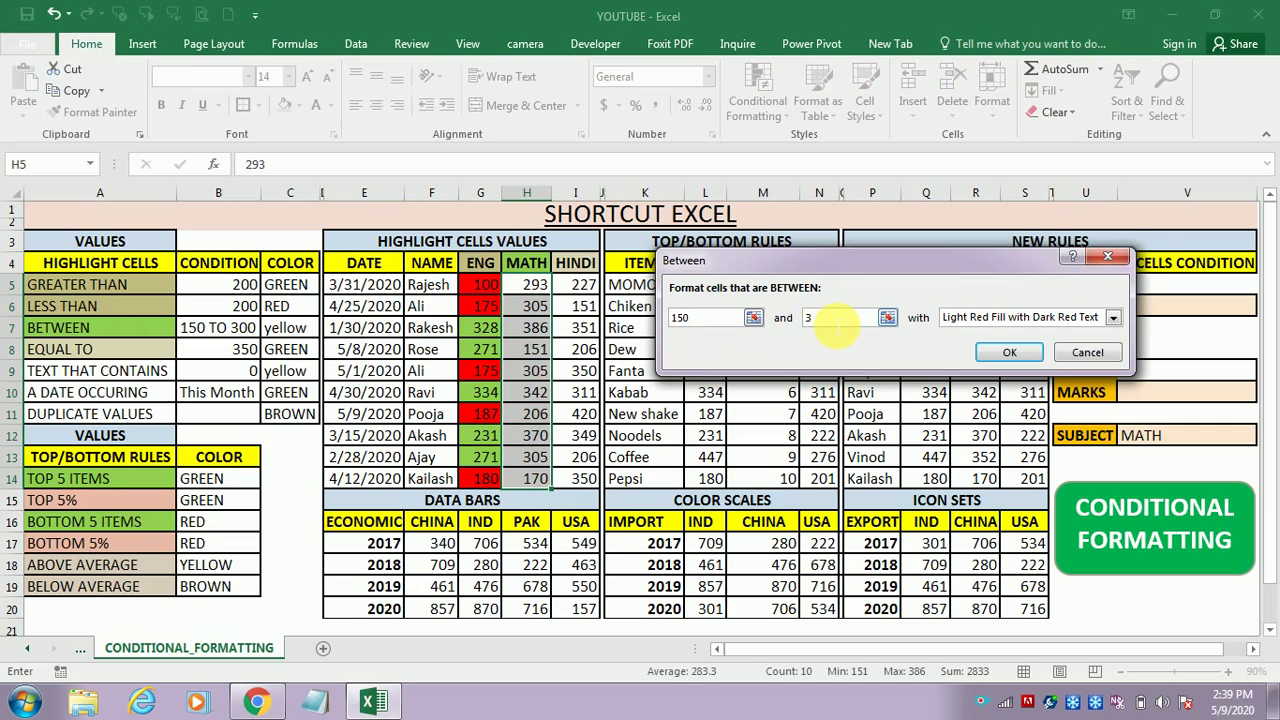
text(00)
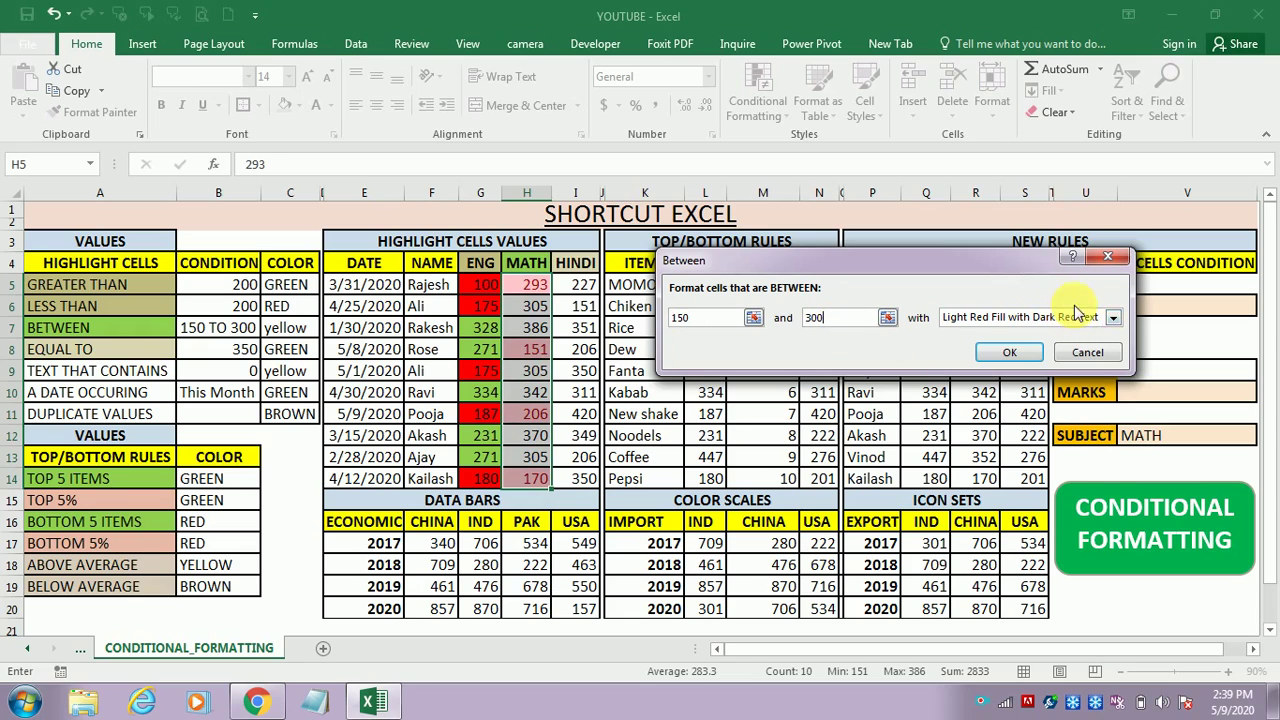
Give the MATH marks between 150 and 300 a custom yellow background fill and apply the rule
click(1113, 317)
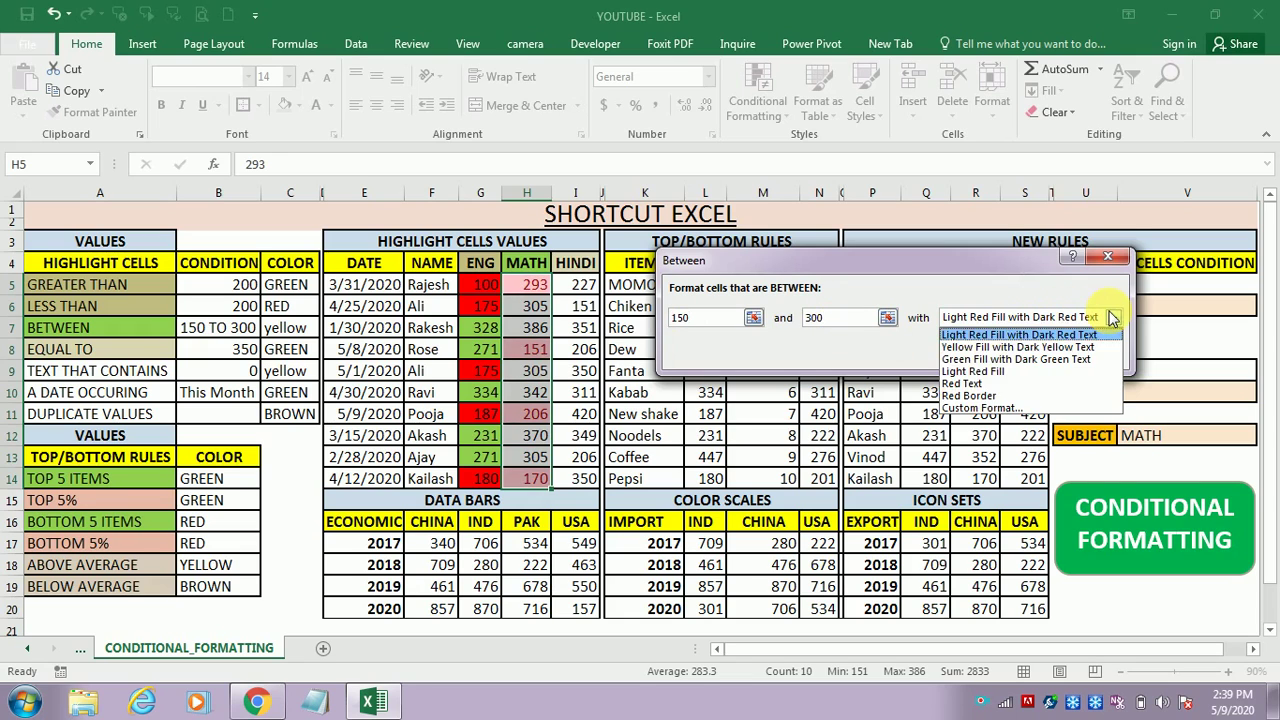
click(983, 408)
click(728, 271)
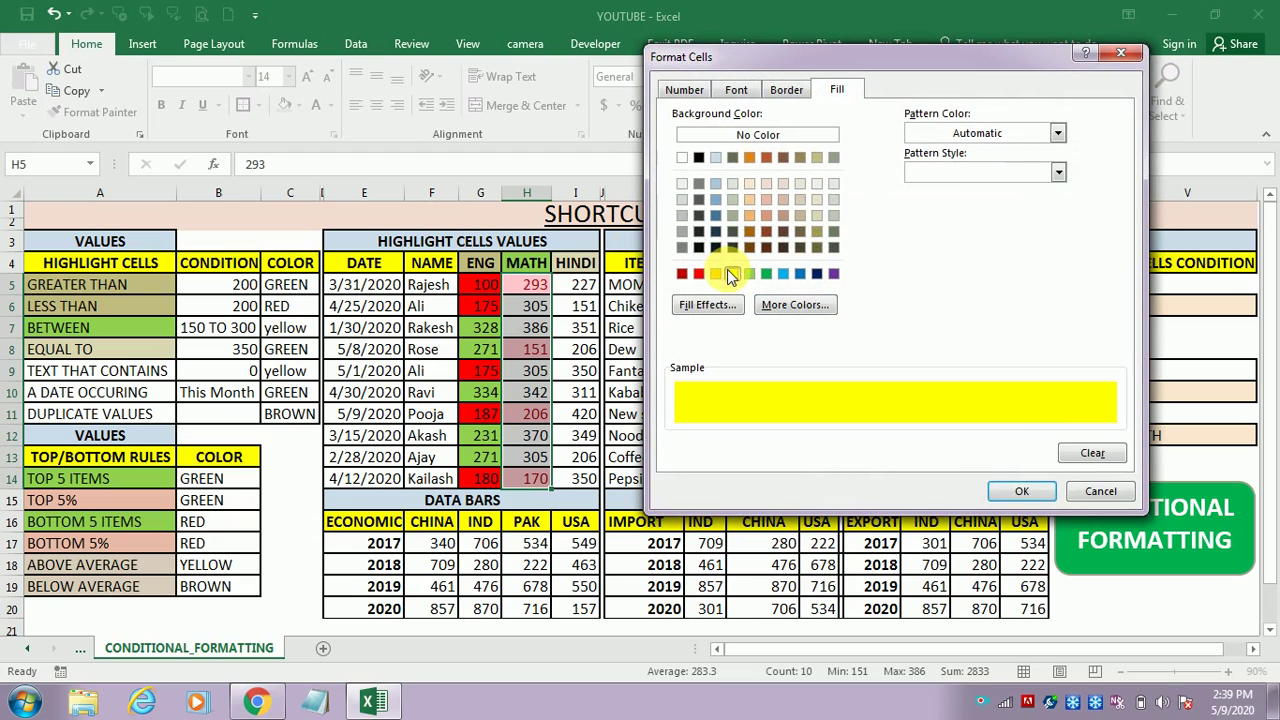
click(1018, 495)
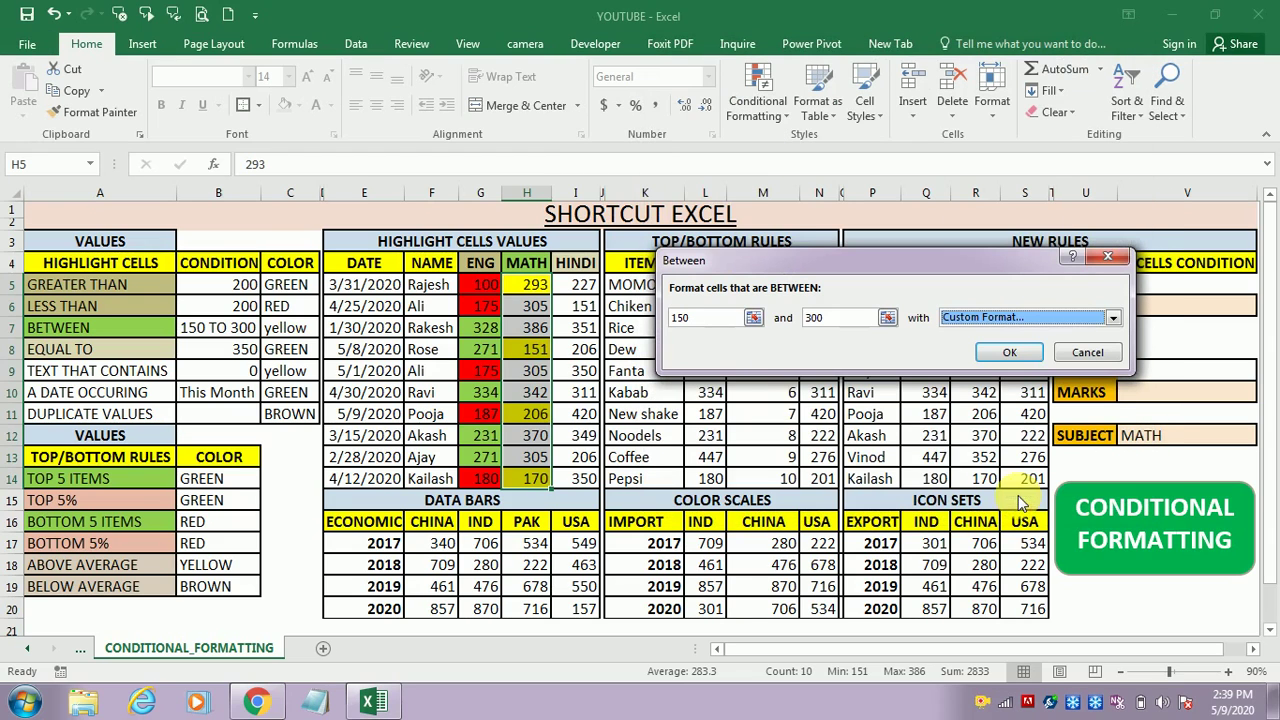
click(1006, 353)
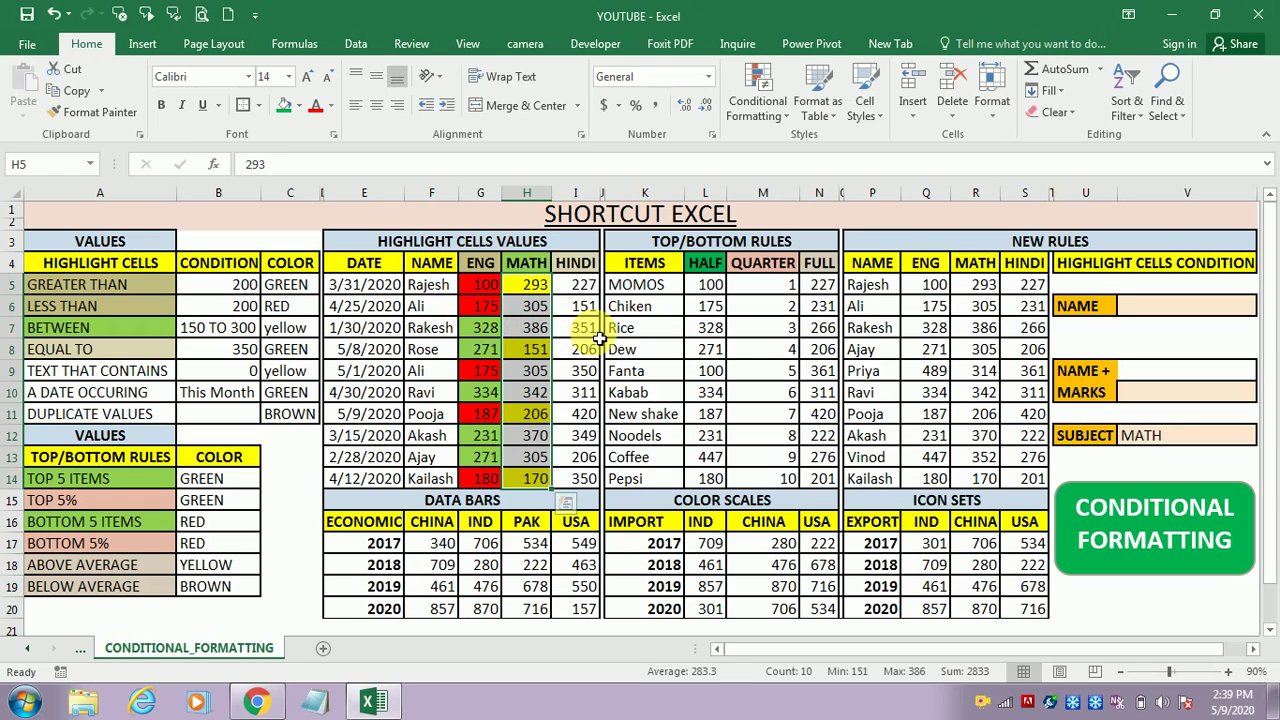
Set up an Equal To highlight rule with the value 350 on the HINDI marks in I5:I14
click(587, 290)
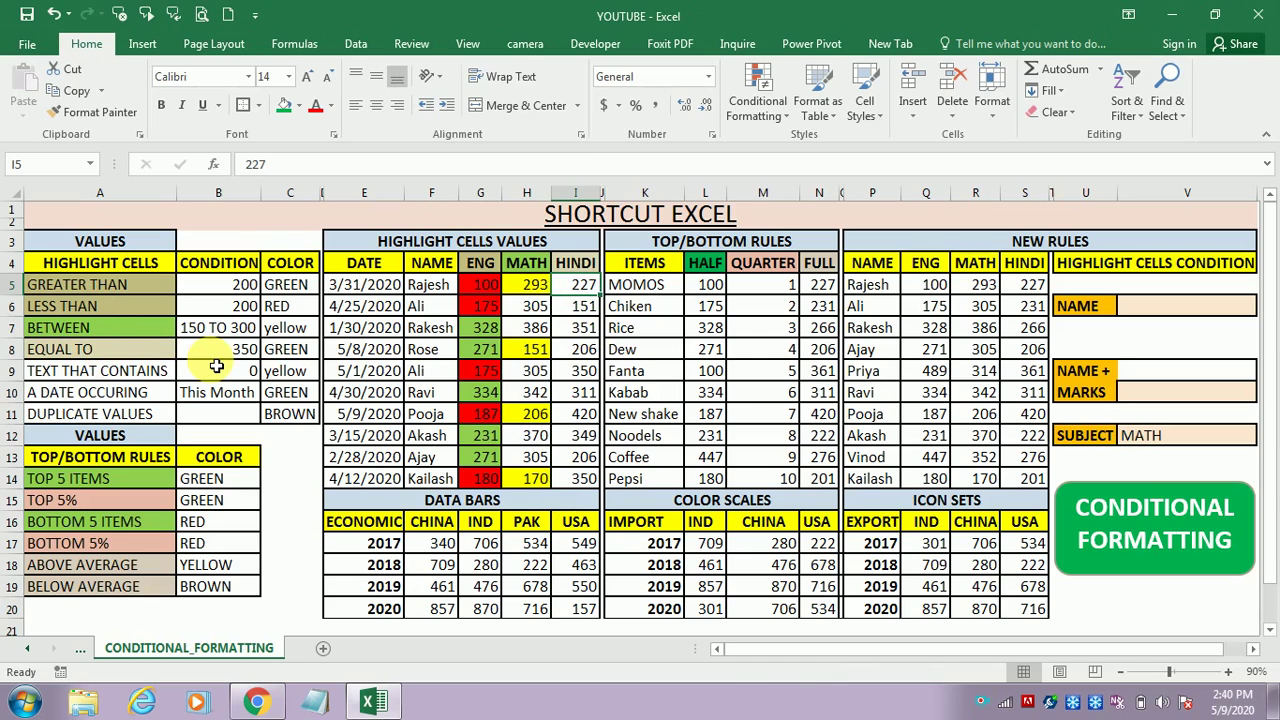
key(shift+Down)
key(shift+Down)
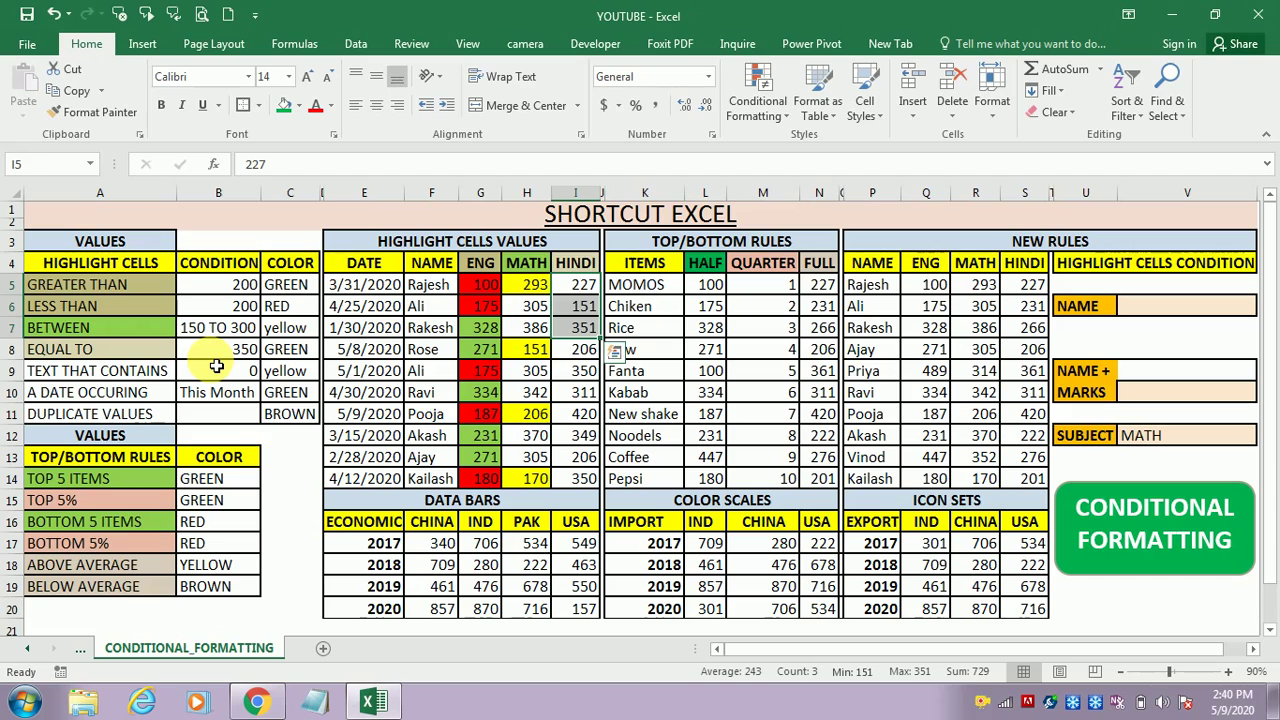
key(shift+Down)
key(shift+Down)
key(shift+Down)
key(shift+Down)
key(shift+Down)
key(shift+Down)
key(shift+Down)
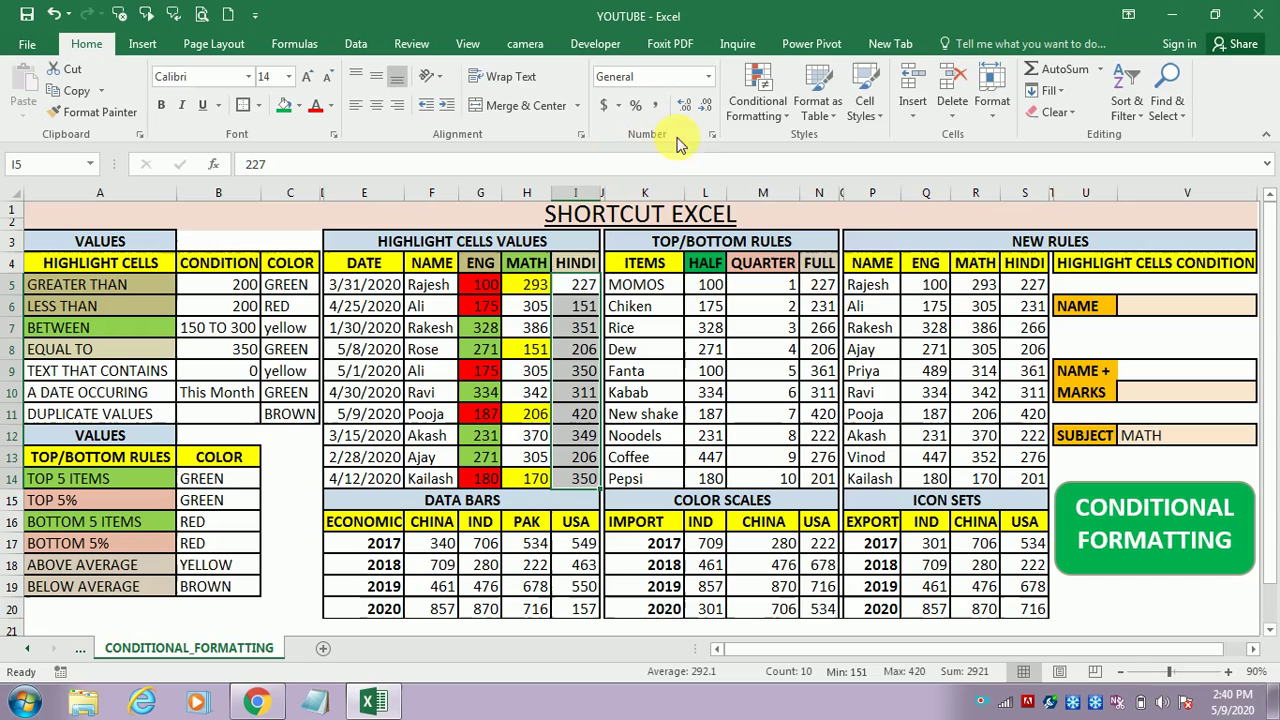
click(757, 110)
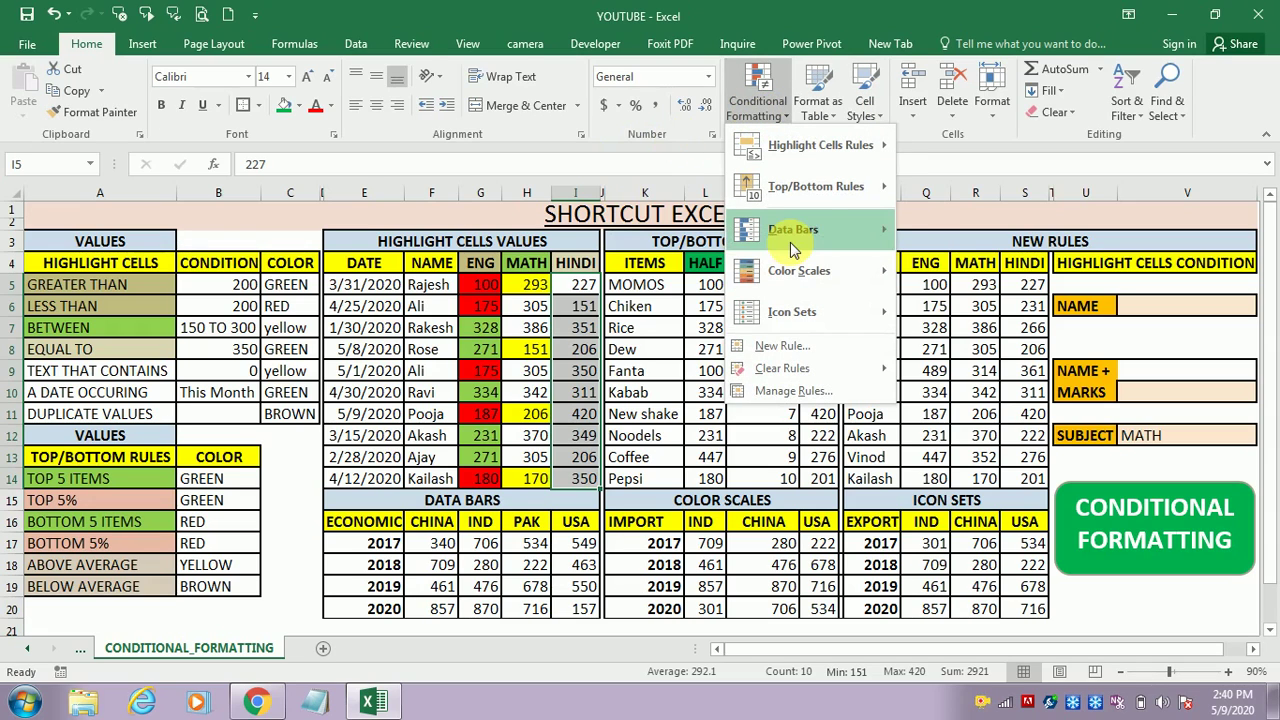
mouse_move(793, 200)
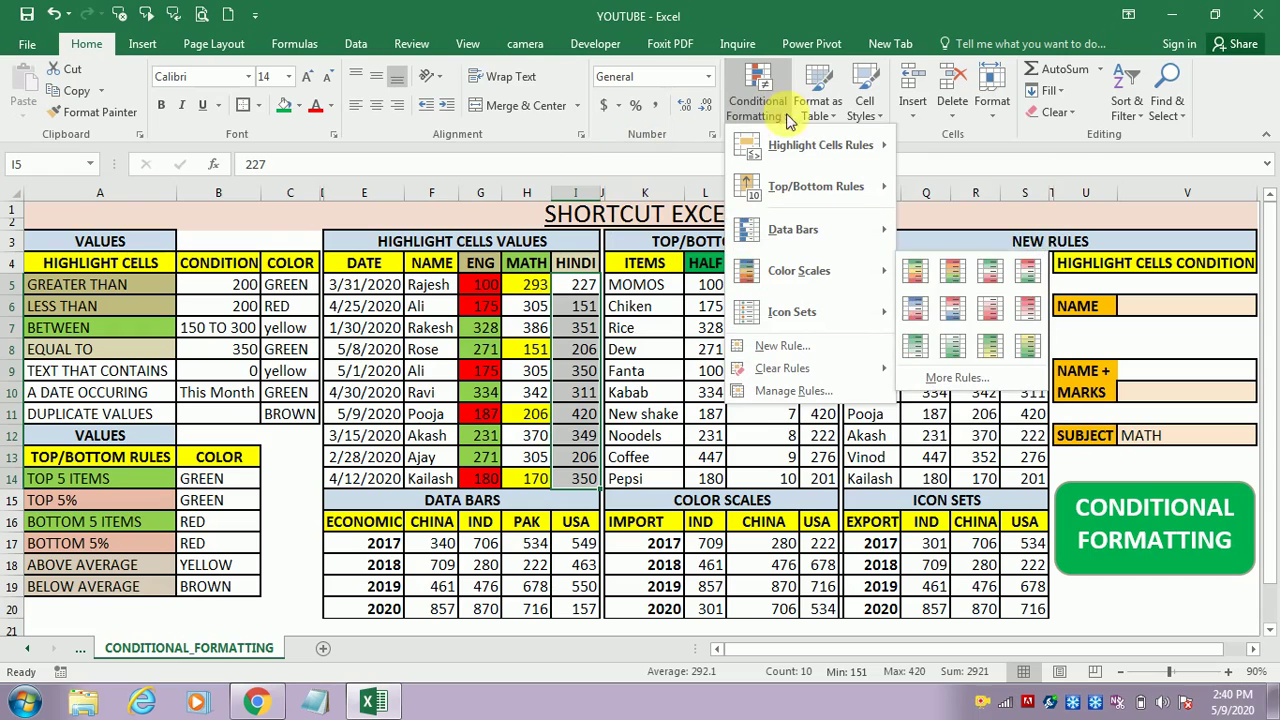
mouse_move(793, 140)
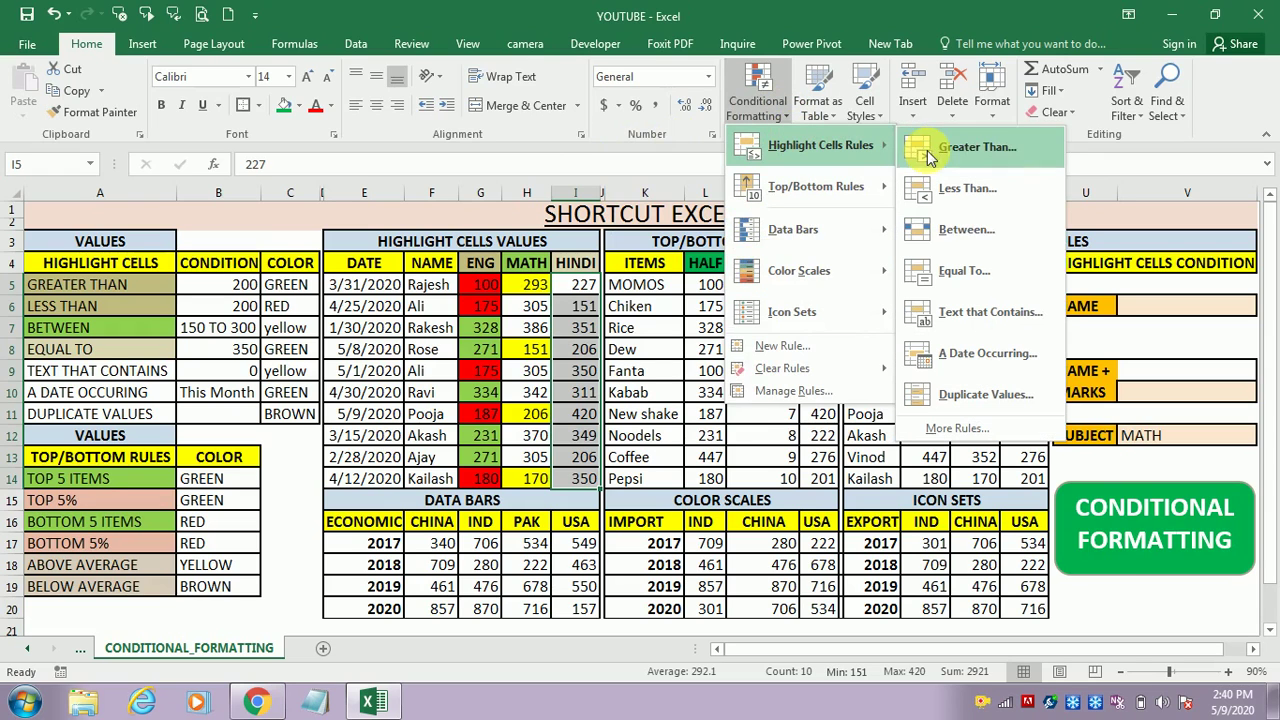
click(948, 271)
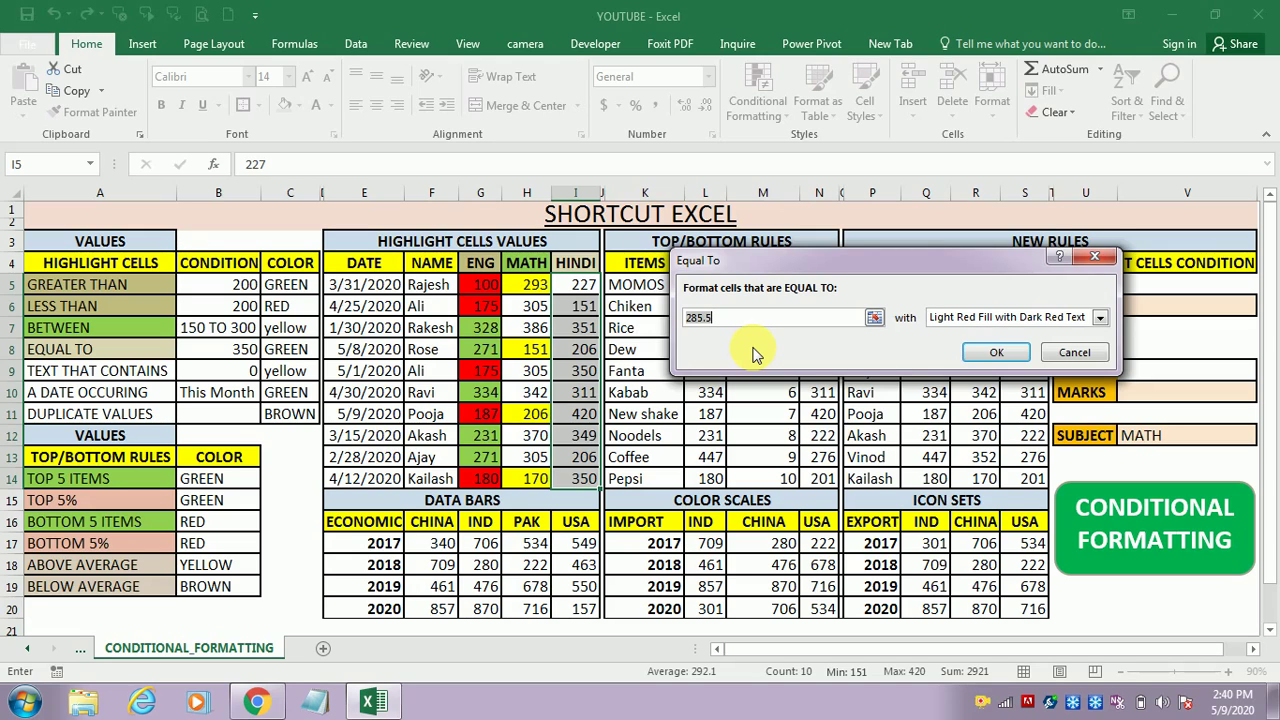
key(BackSpace)
key(BackSpace)
key(BackSpace)
key(BackSpace)
key(BackSpace)
text(350)
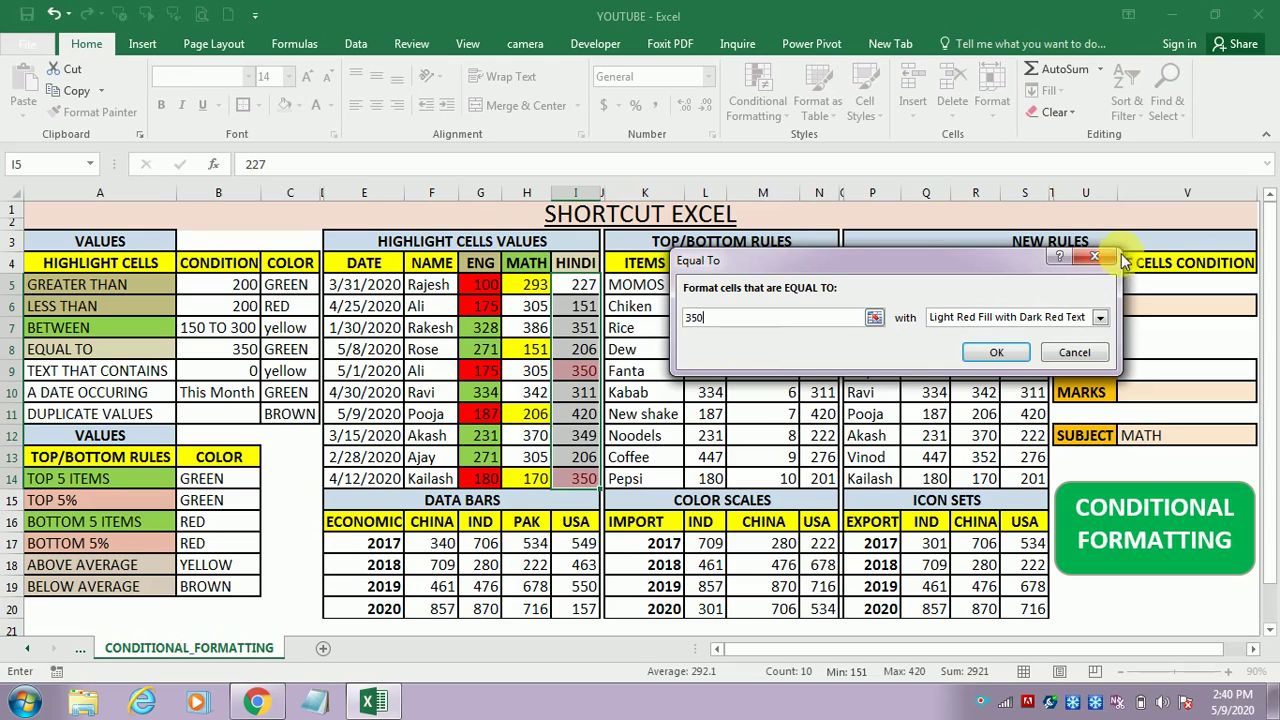
Give the HINDI marks equal to 350 a custom light green background fill and apply the rule
click(1099, 317)
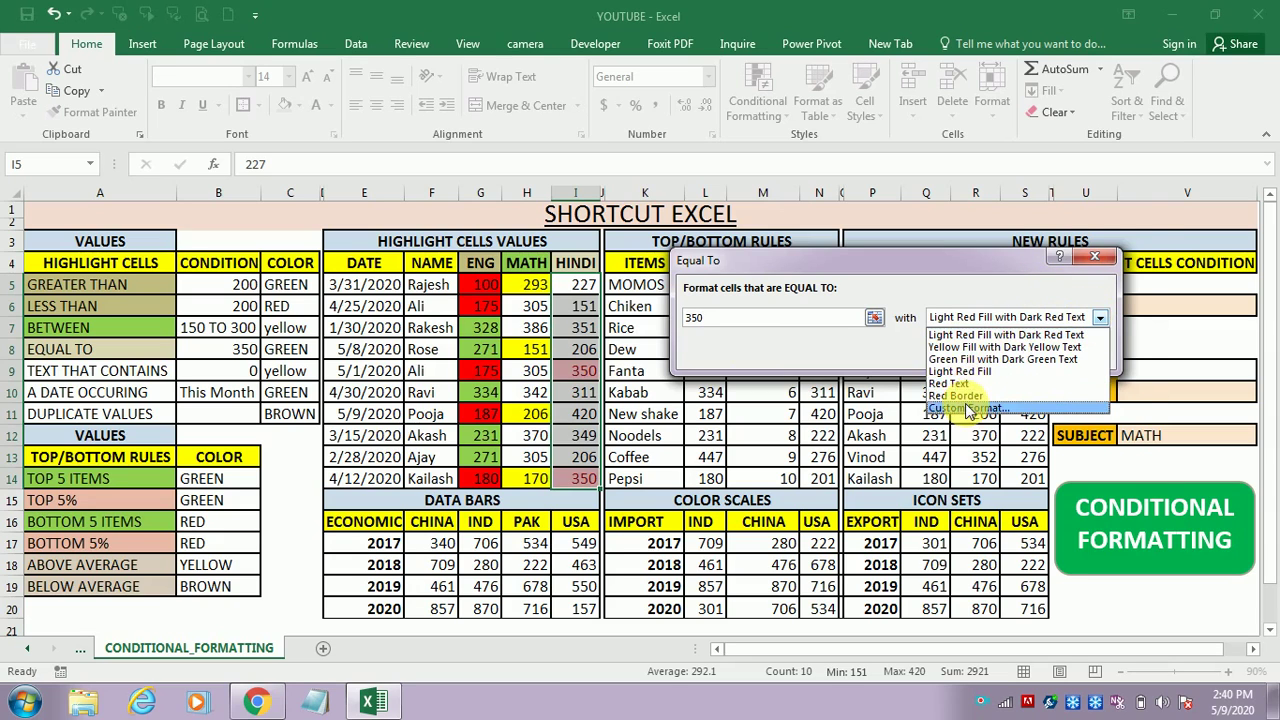
click(968, 408)
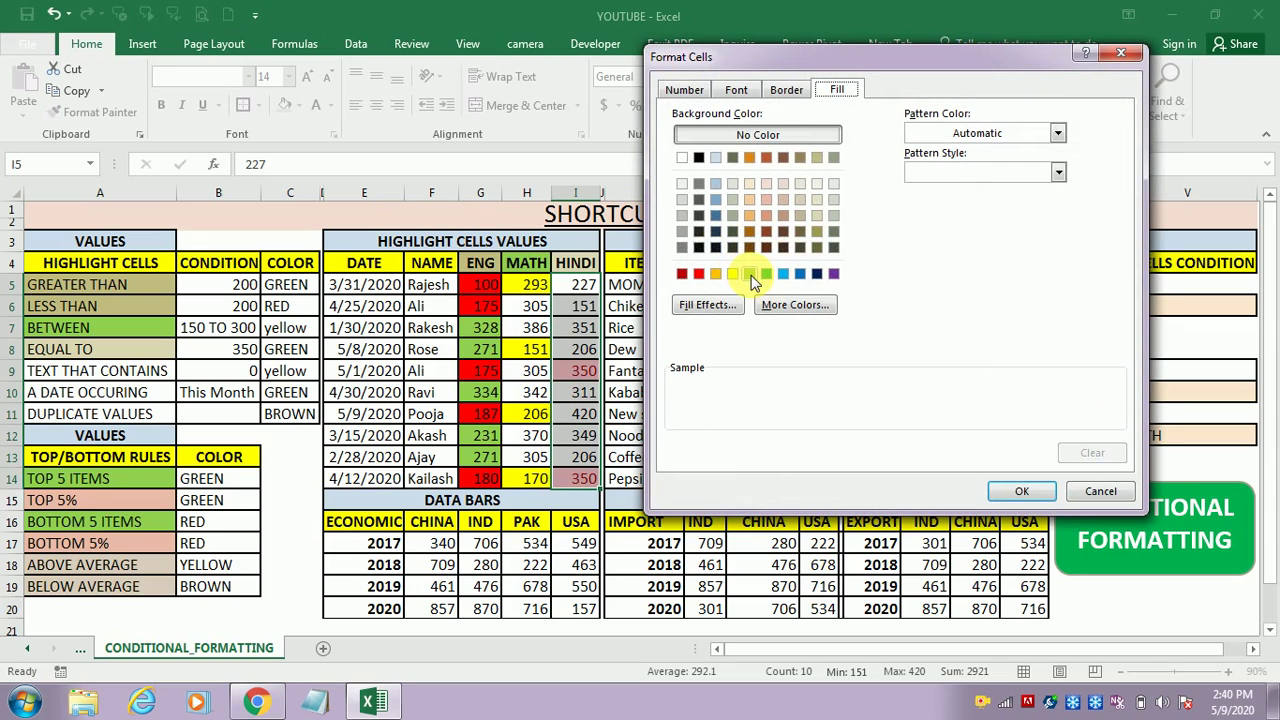
click(750, 276)
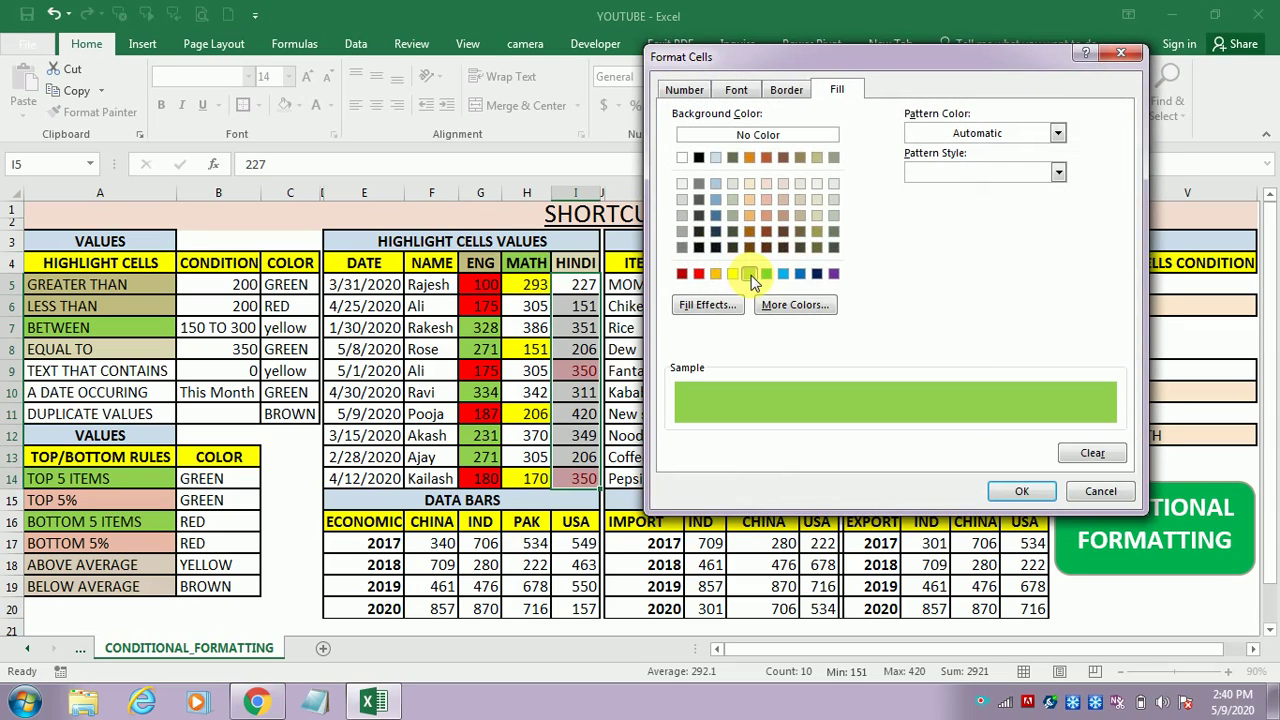
click(1030, 490)
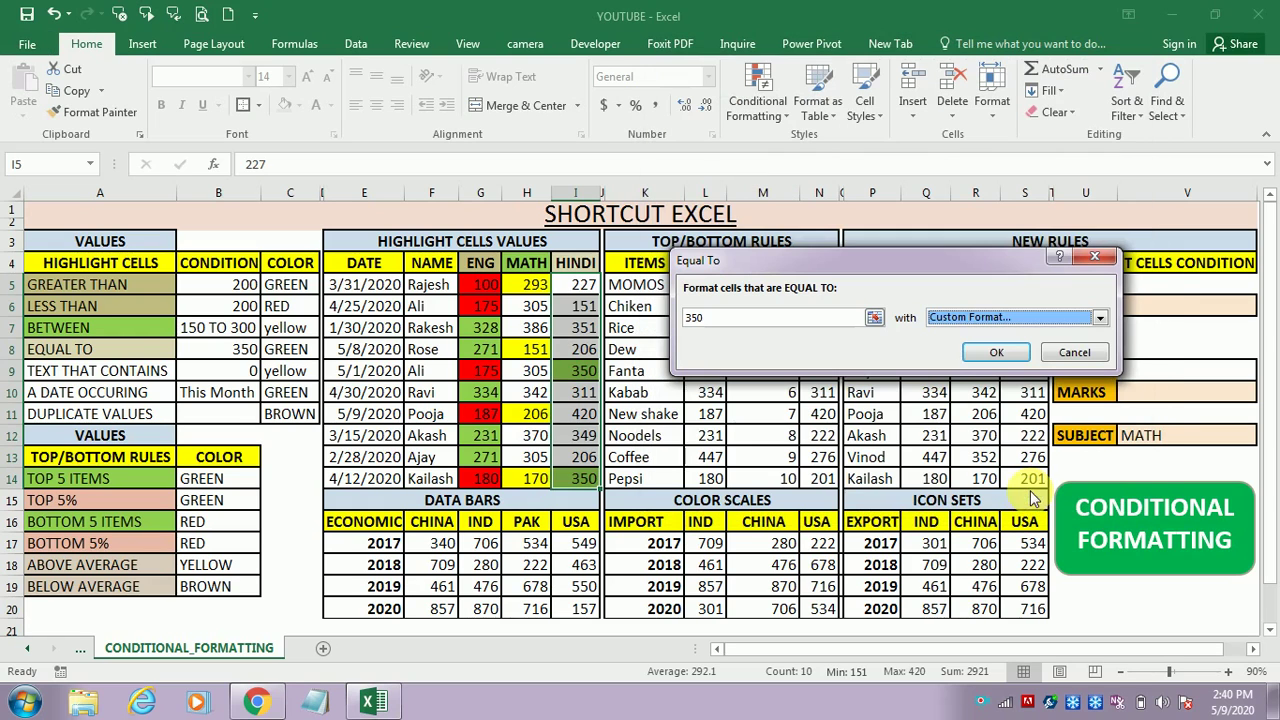
click(996, 353)
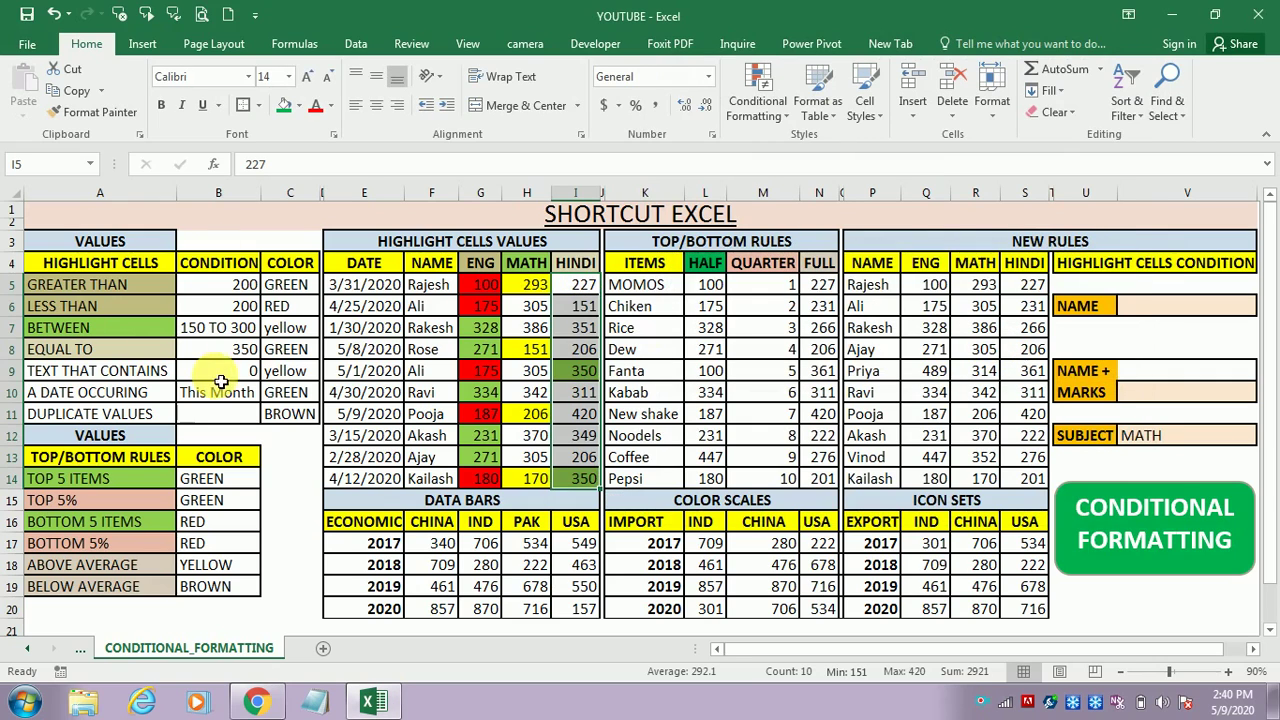
click(585, 395)
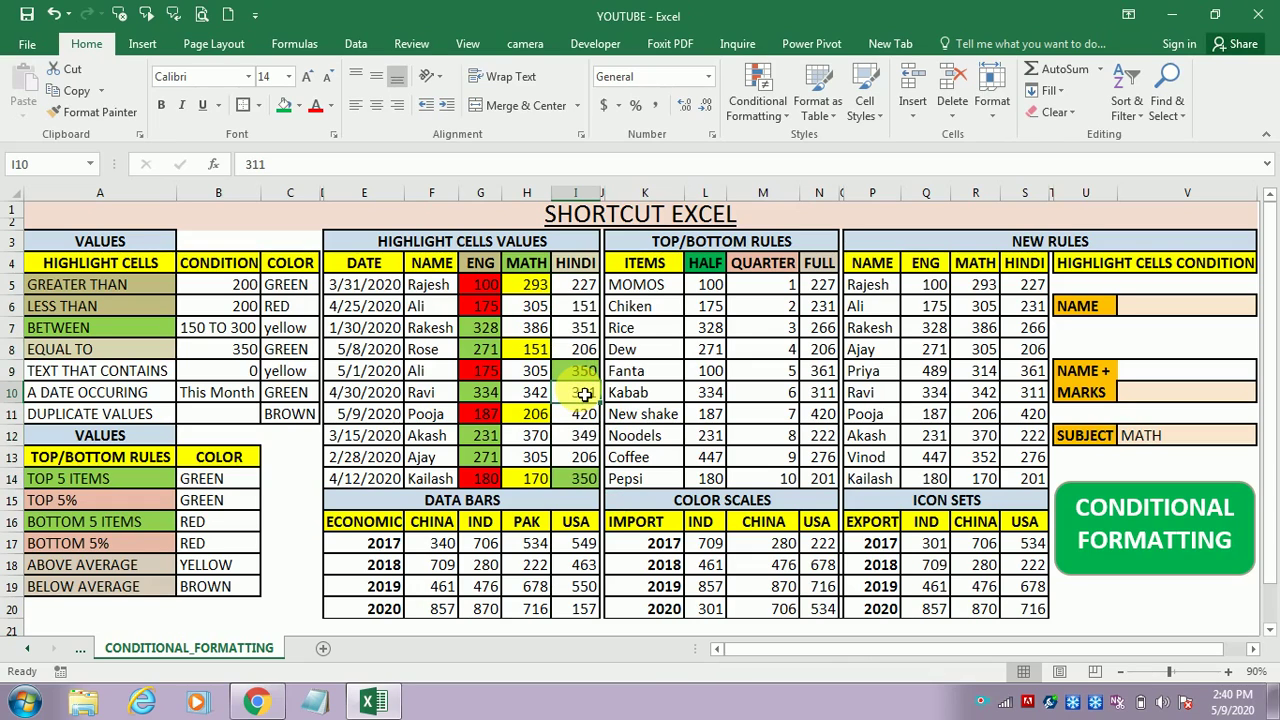
click(588, 479)
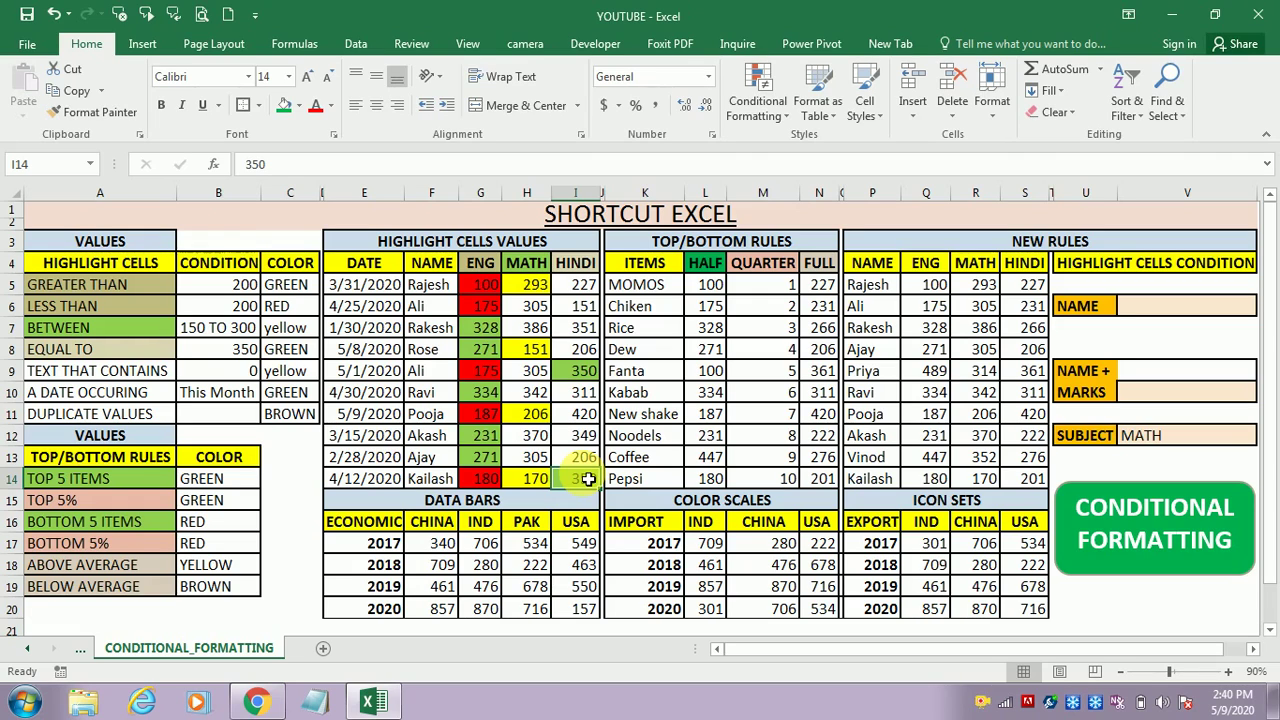
Replace the MATH mark in H6 with 151, a value inside the Between rule's limits
click(530, 375)
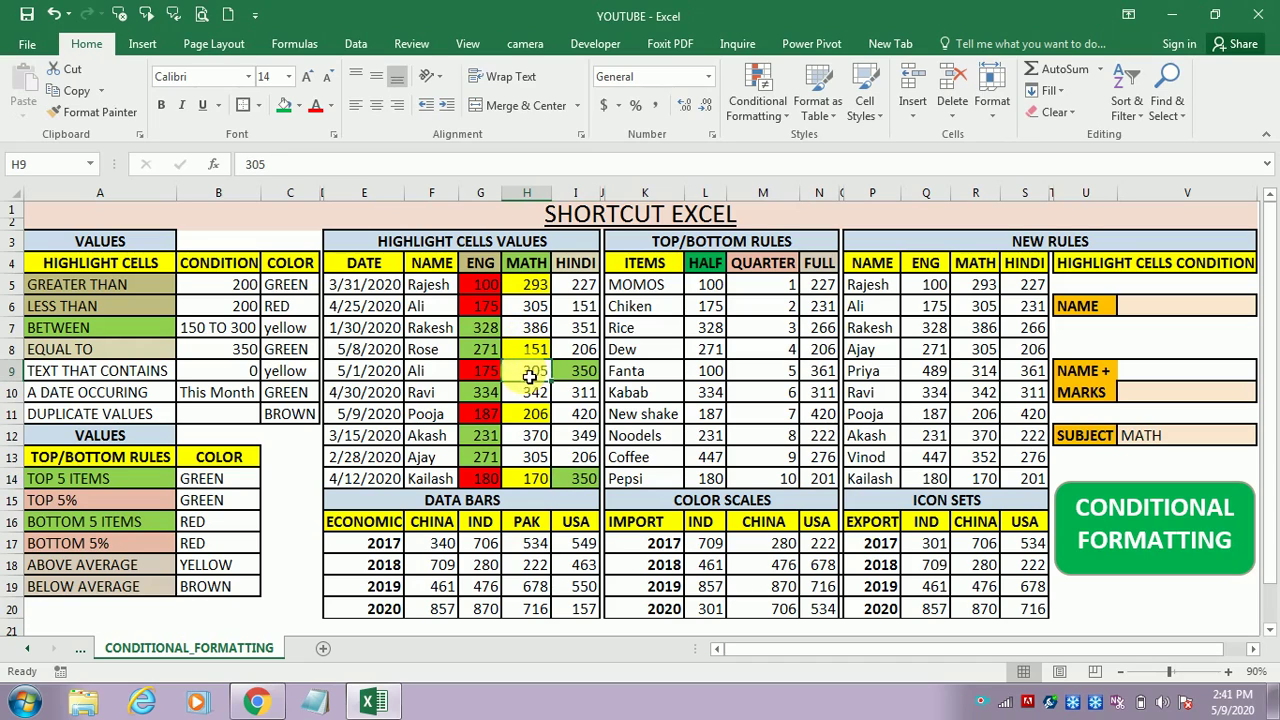
click(524, 330)
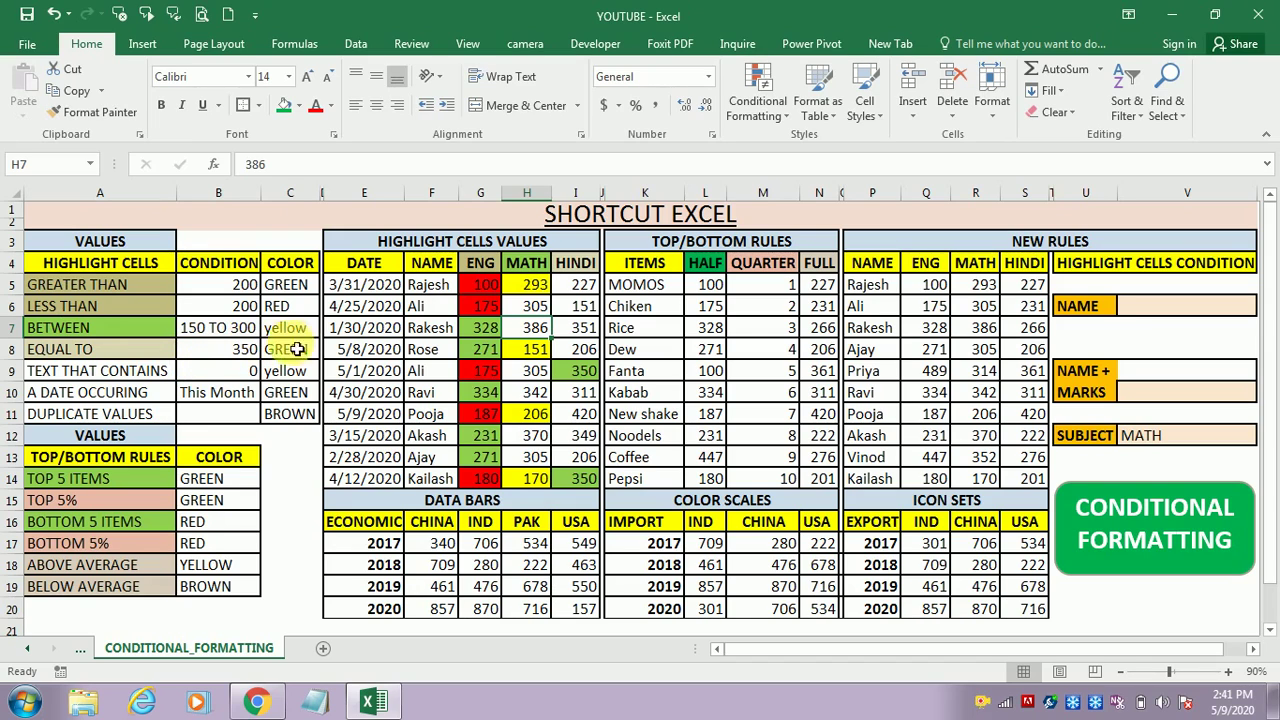
click(537, 310)
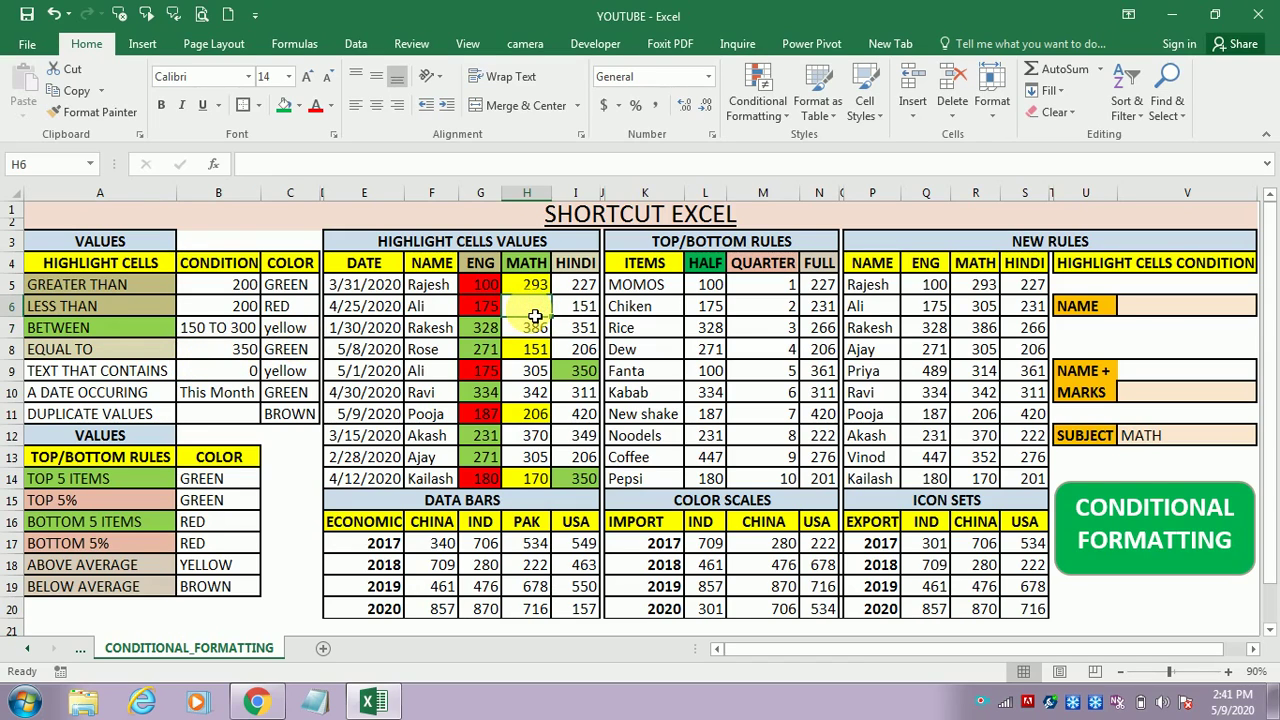
click(529, 392)
click(529, 306)
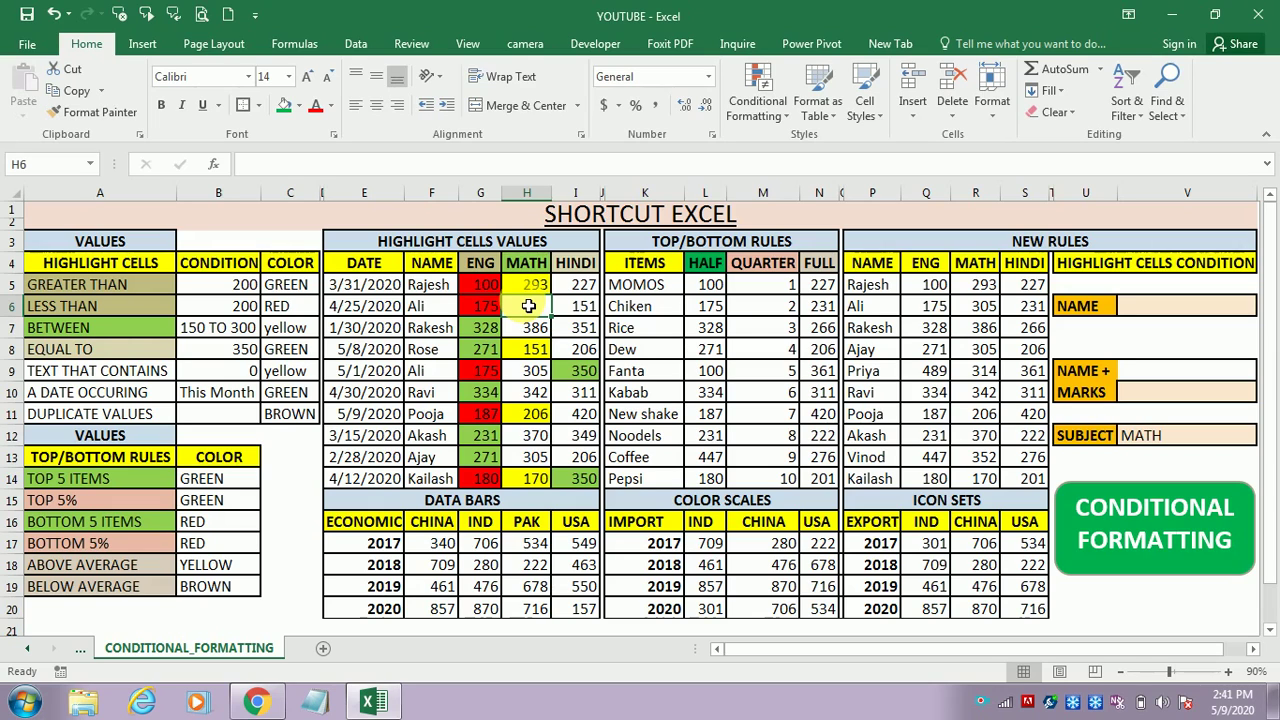
text(1)
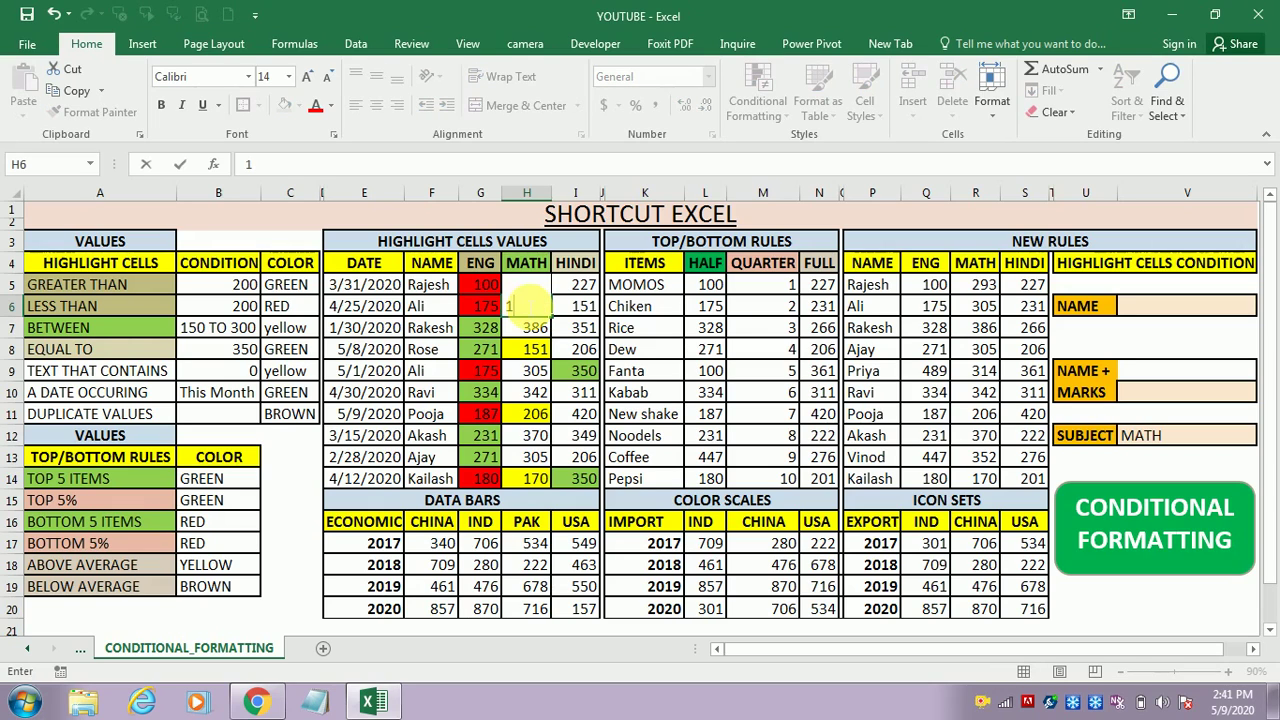
text(51)
key(ctrl+Return)
key(Return)
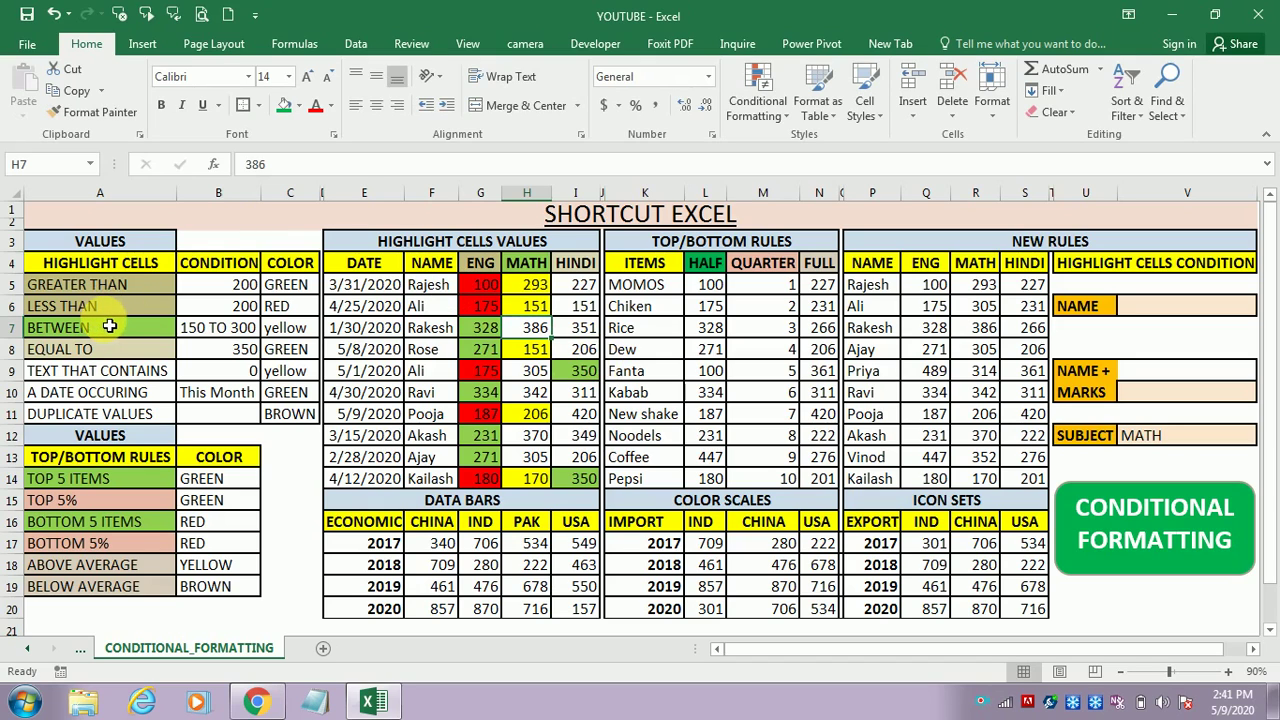
Set up a Text That Contains highlight rule with the text "O" on the NAME column in F5:F14
click(116, 370)
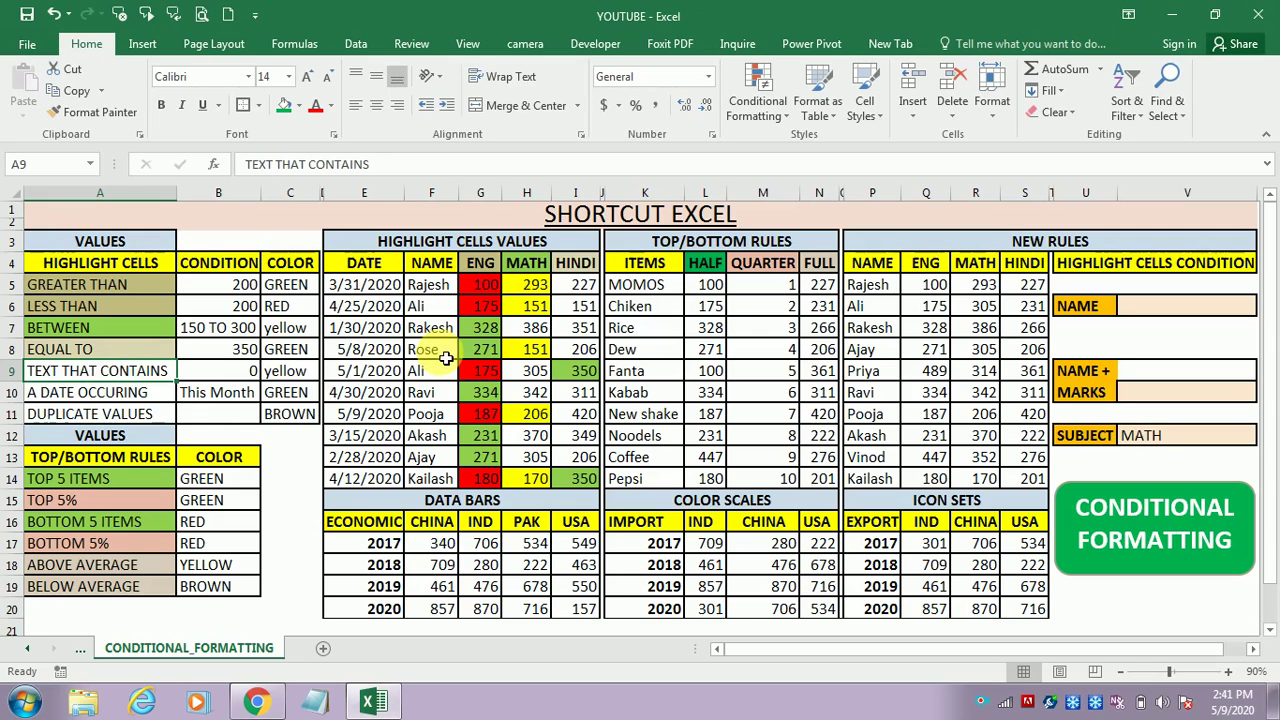
click(438, 290)
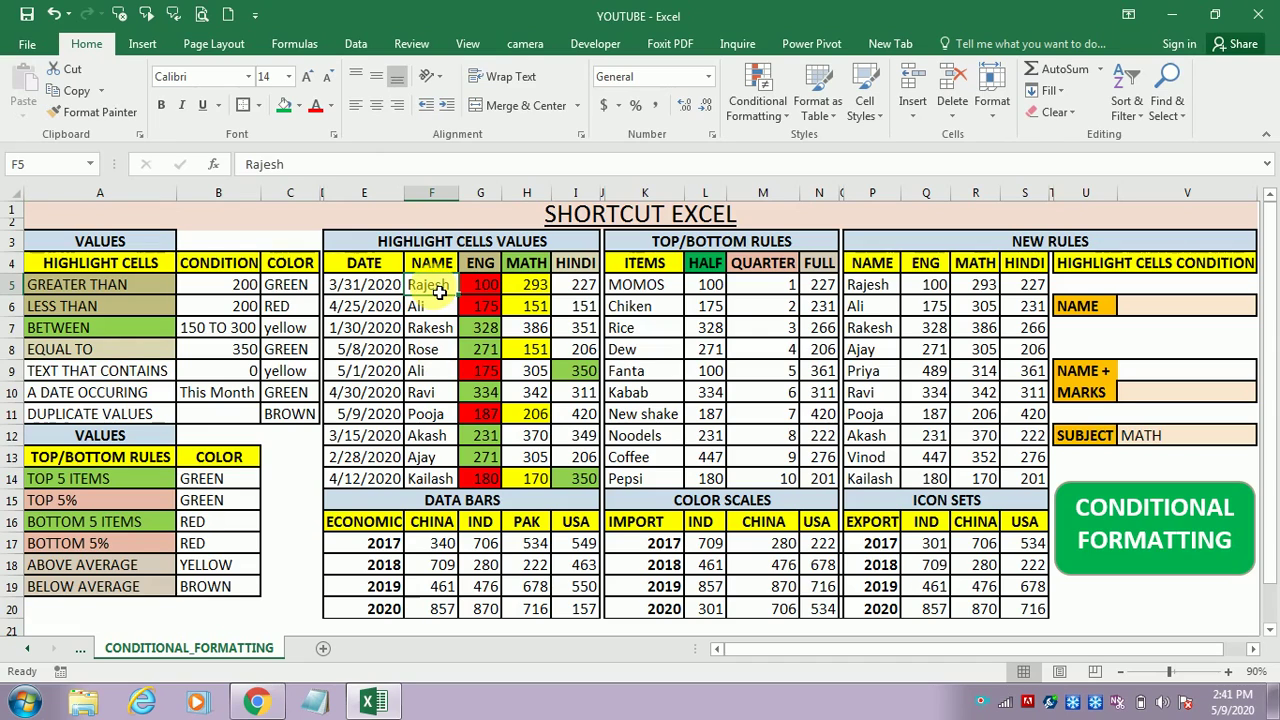
key(shift+Down)
key(shift+Down)
key(shift+Down)
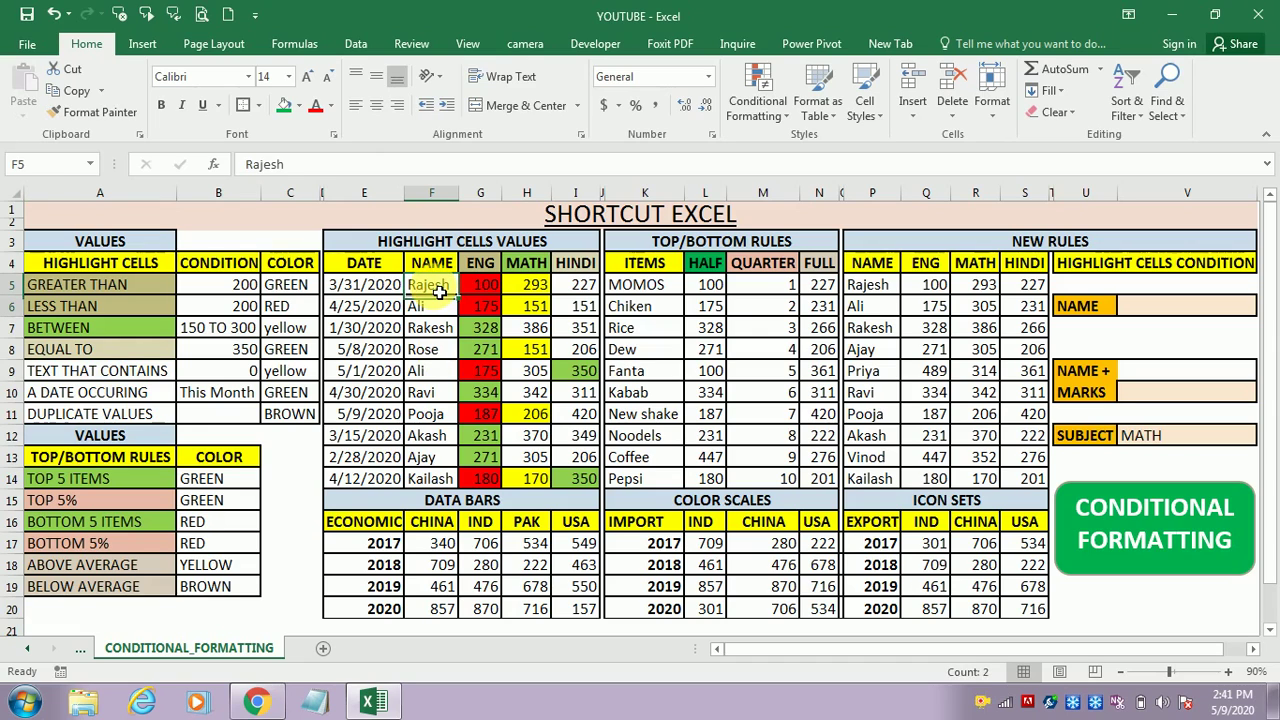
key(shift+Down)
key(shift+Down)
key(shift+Down)
key(shift+Down)
key(shift+Down)
key(shift+Down)
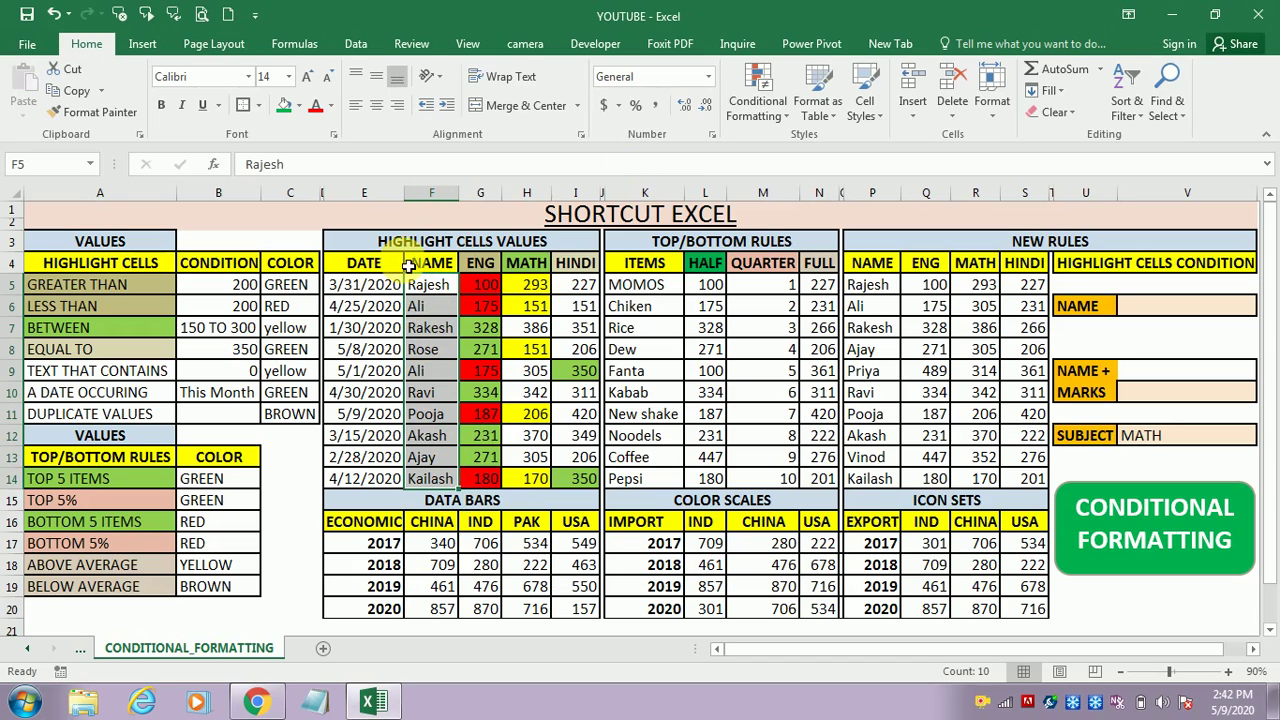
click(764, 81)
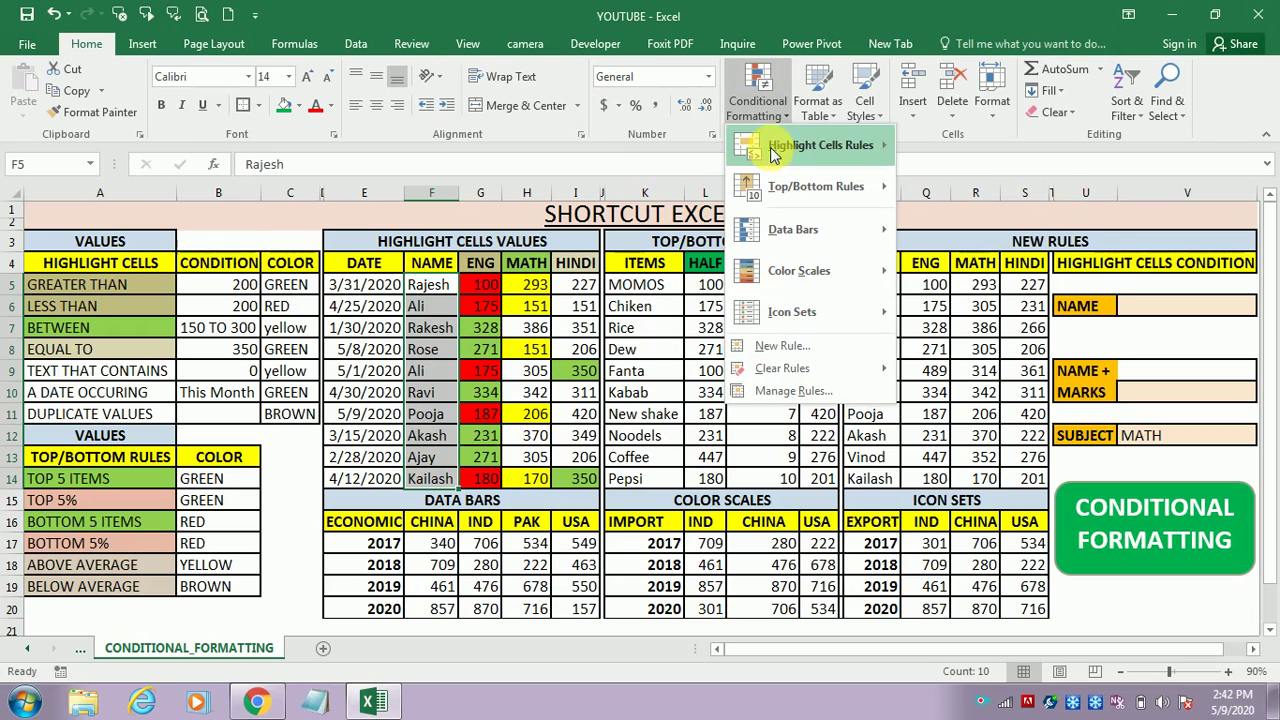
mouse_move(773, 152)
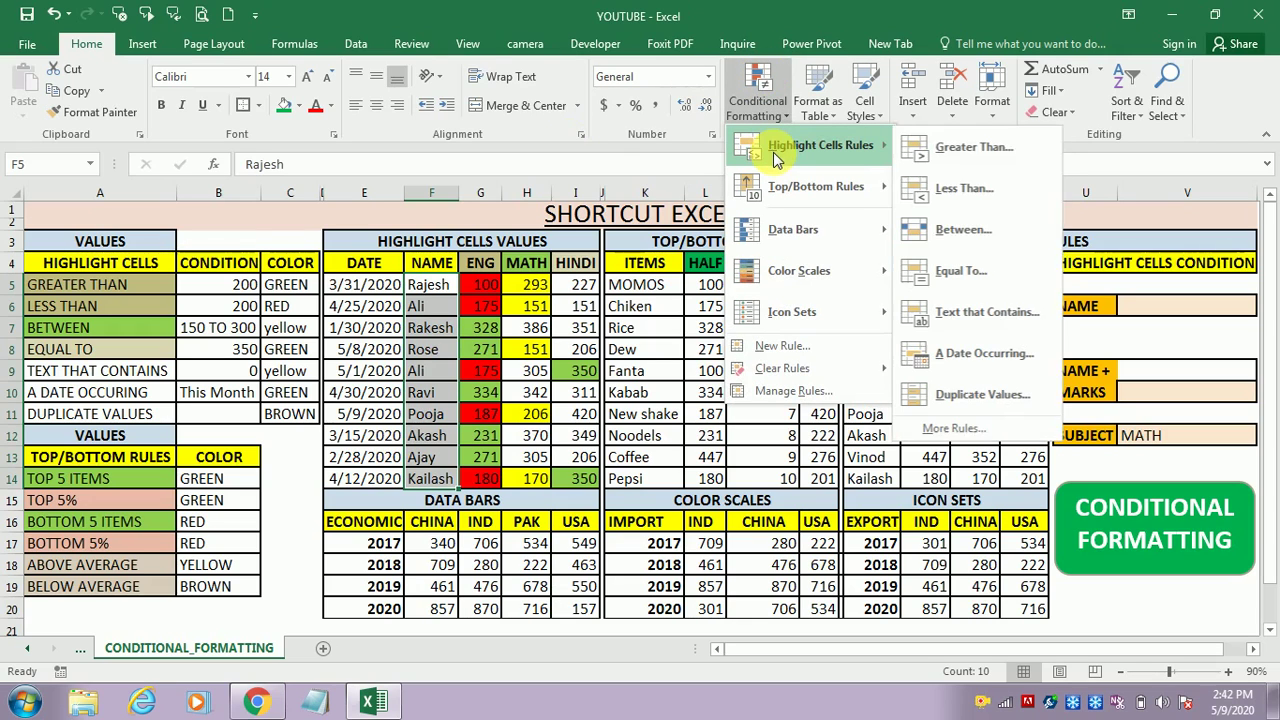
click(985, 312)
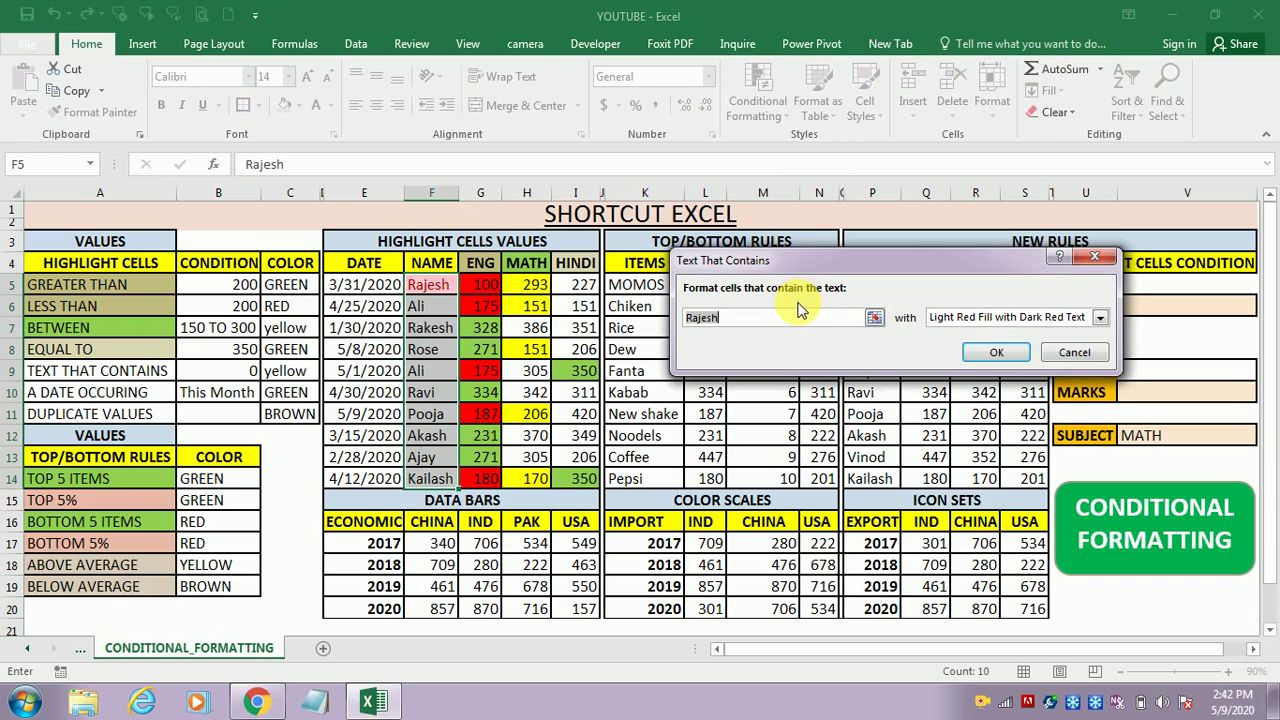
text(o)
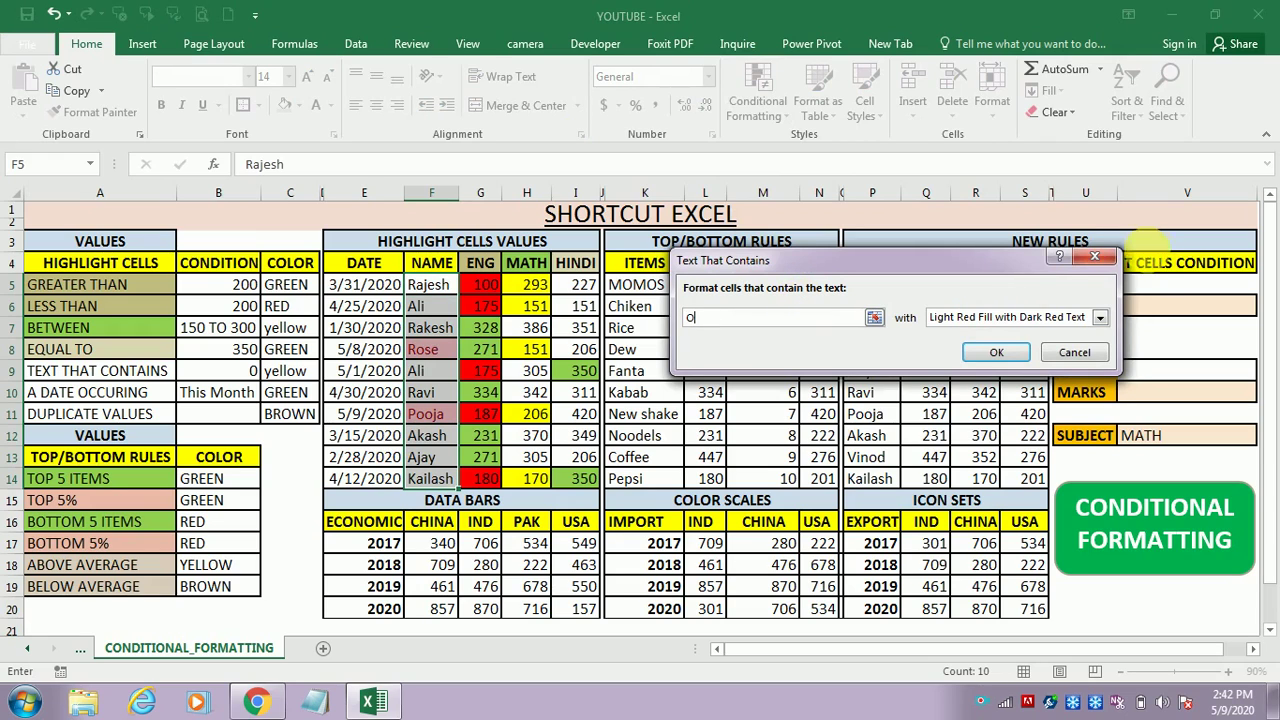
Give the names containing "O" a custom yellow background fill and apply the rule
click(1099, 318)
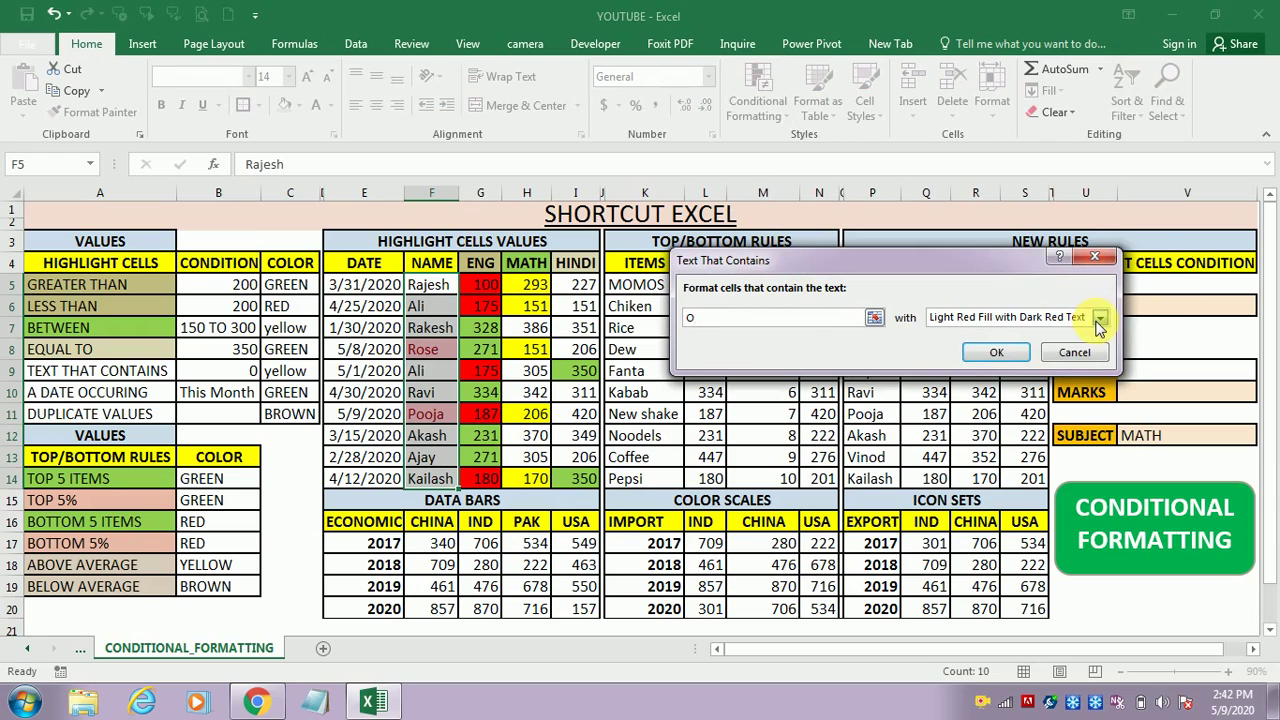
click(997, 410)
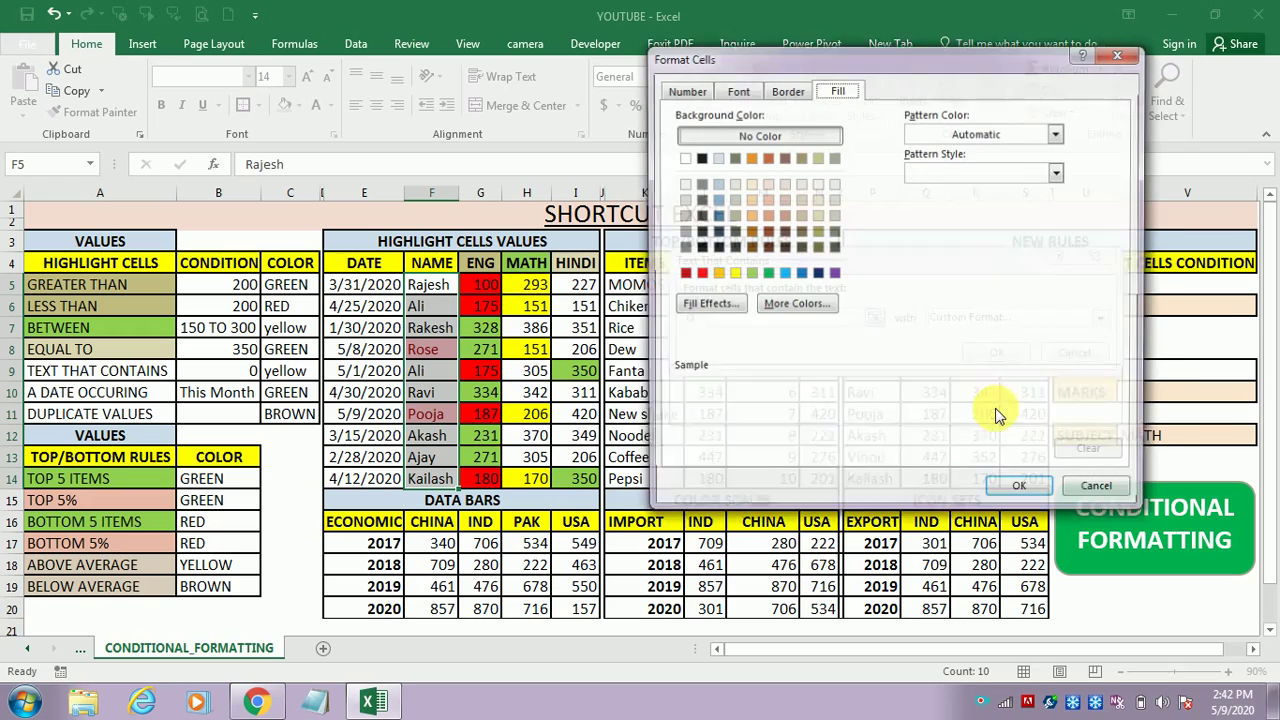
click(732, 275)
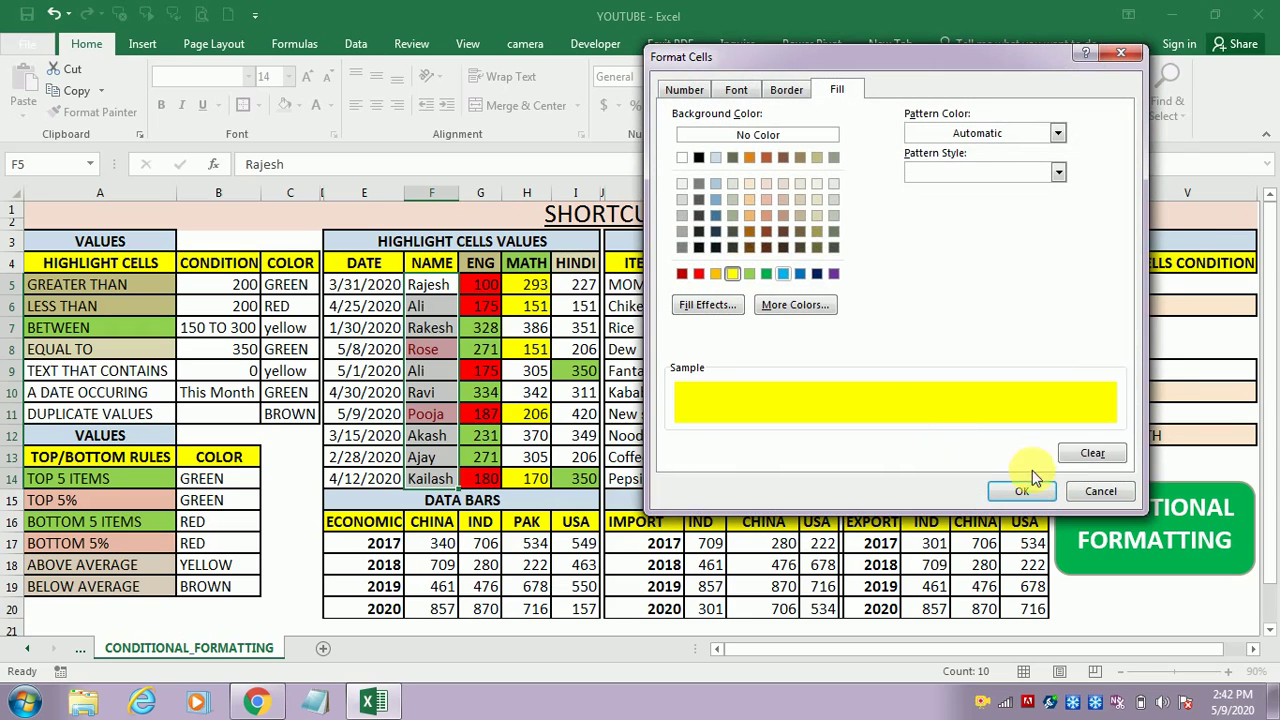
click(1023, 494)
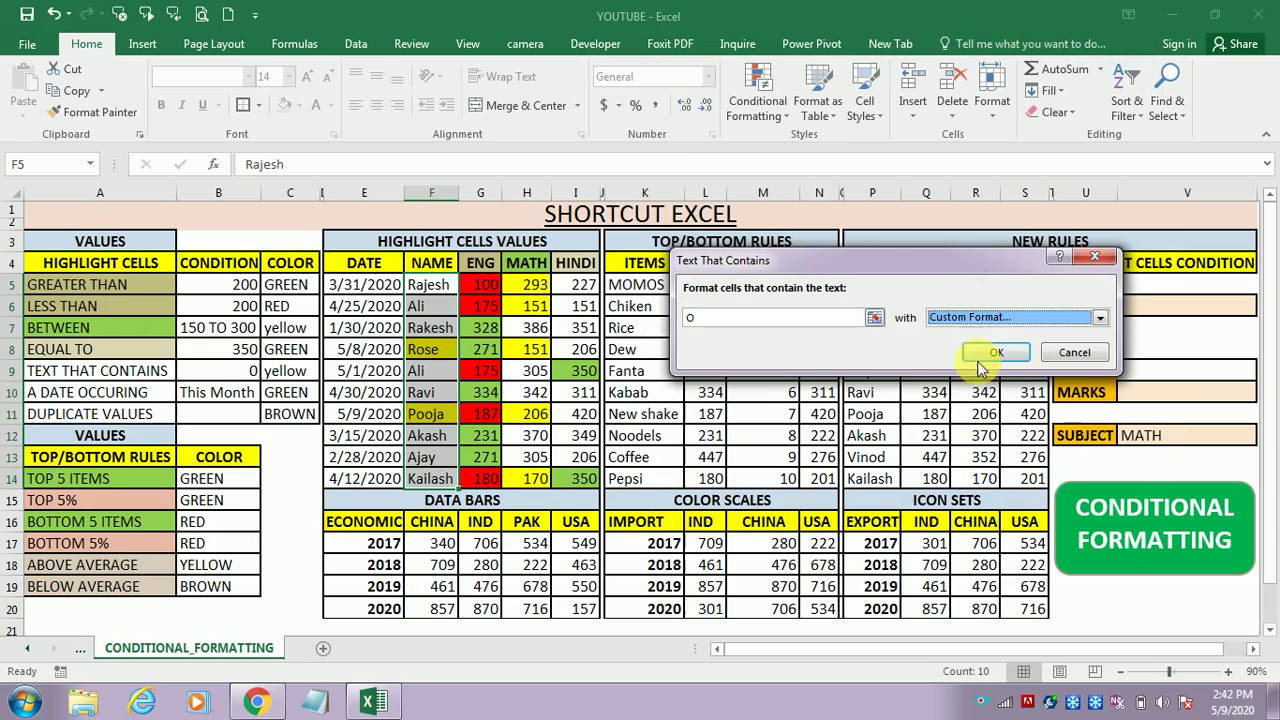
click(995, 351)
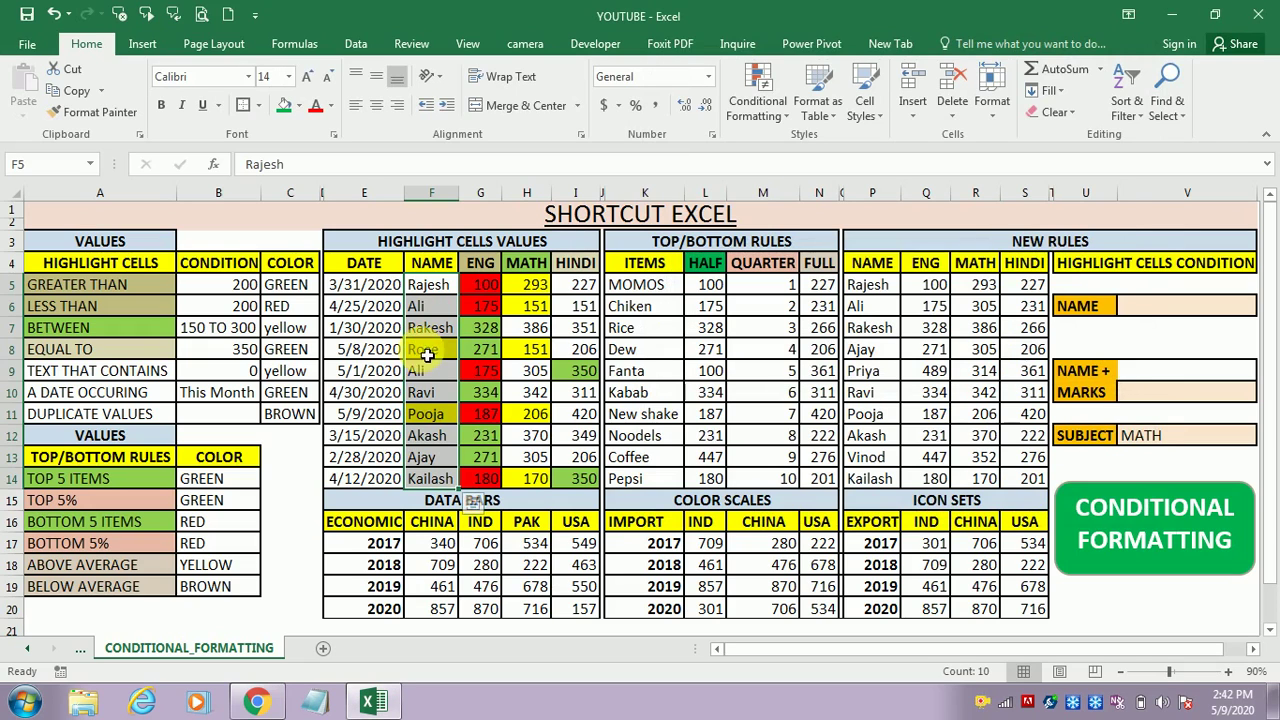
click(443, 435)
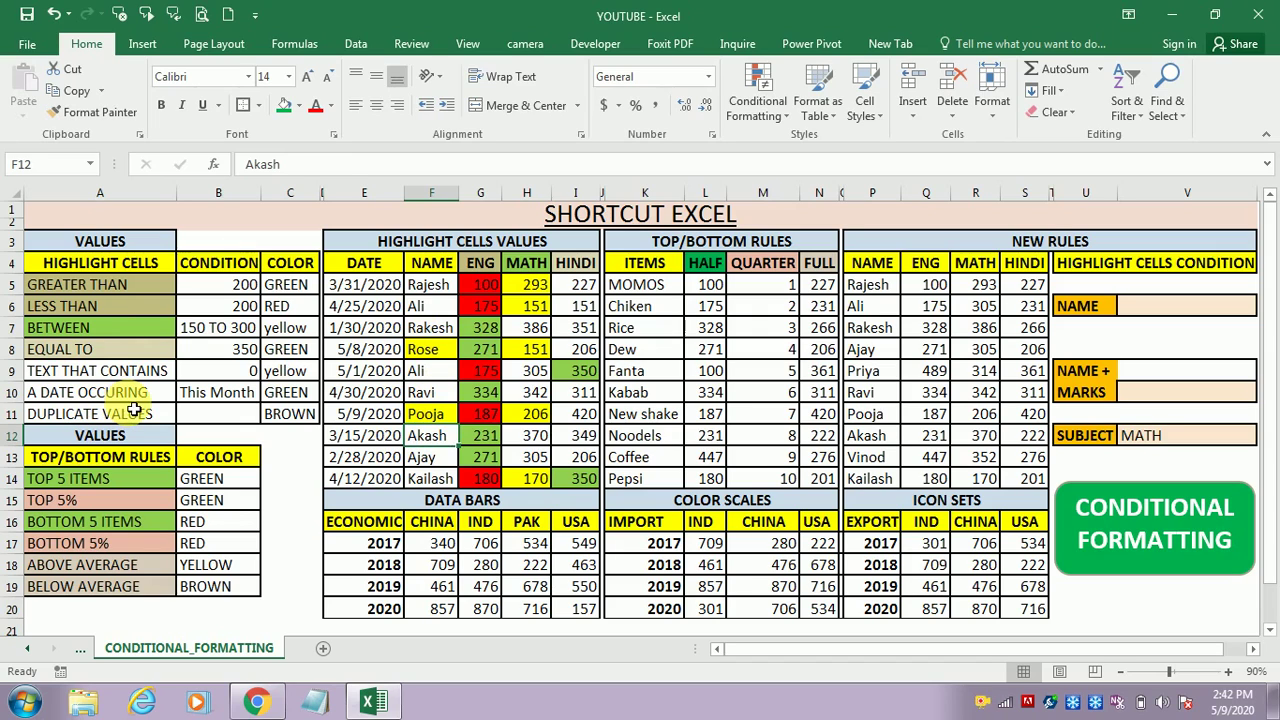
Set up an A Date Occurring highlight rule for This Month on the DATE column in E5:E14
click(166, 395)
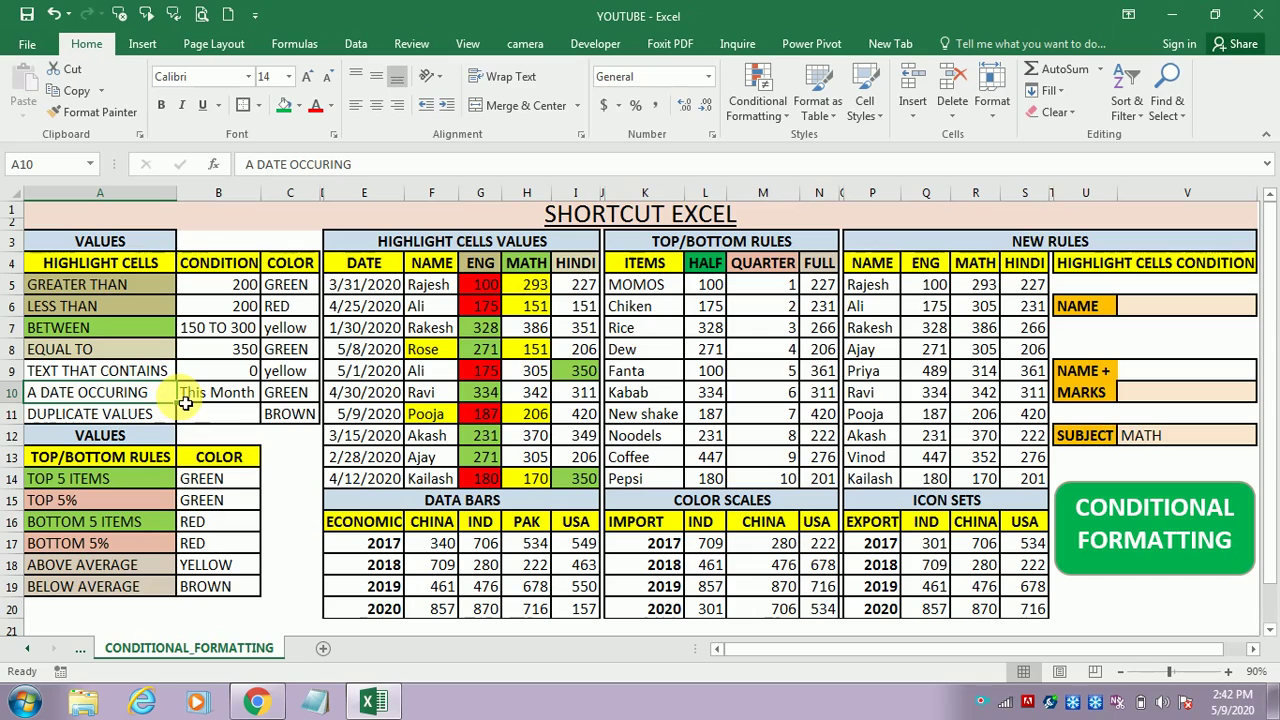
click(366, 290)
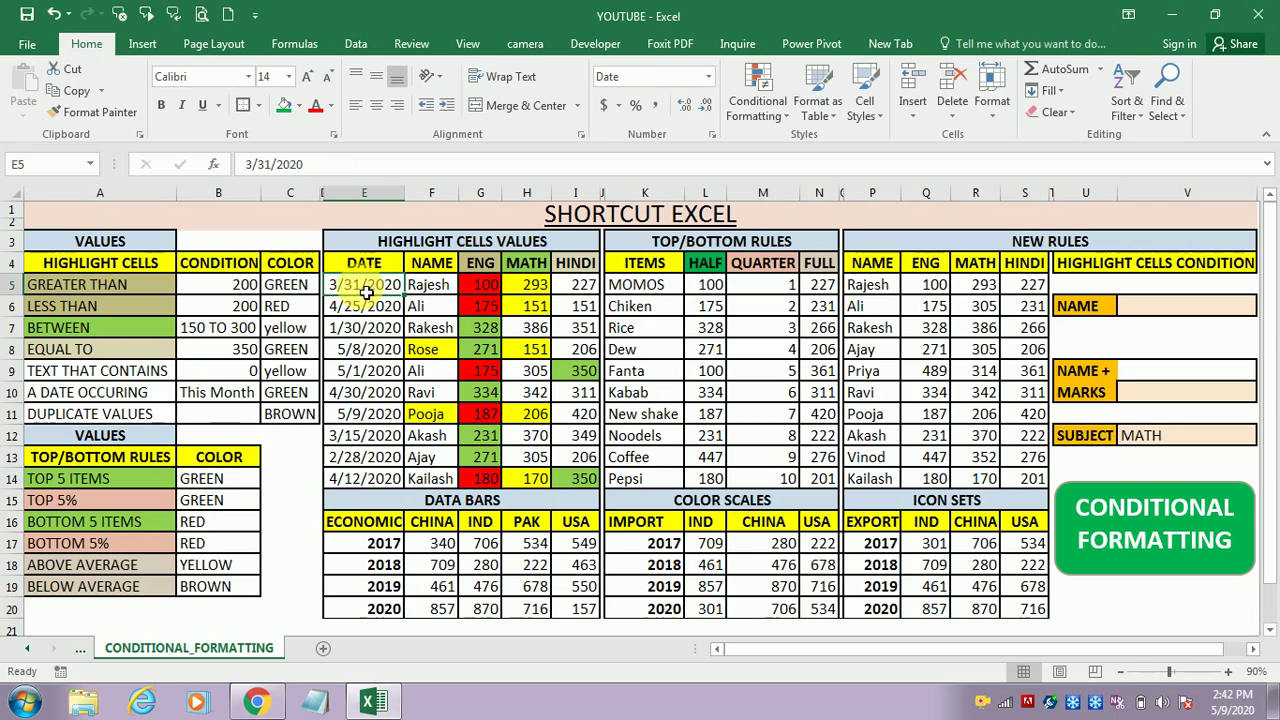
key(shift+Down)
key(shift+Down)
key(shift+Down)
key(shift+Down)
key(shift+Down)
key(shift+Down)
key(shift+Down)
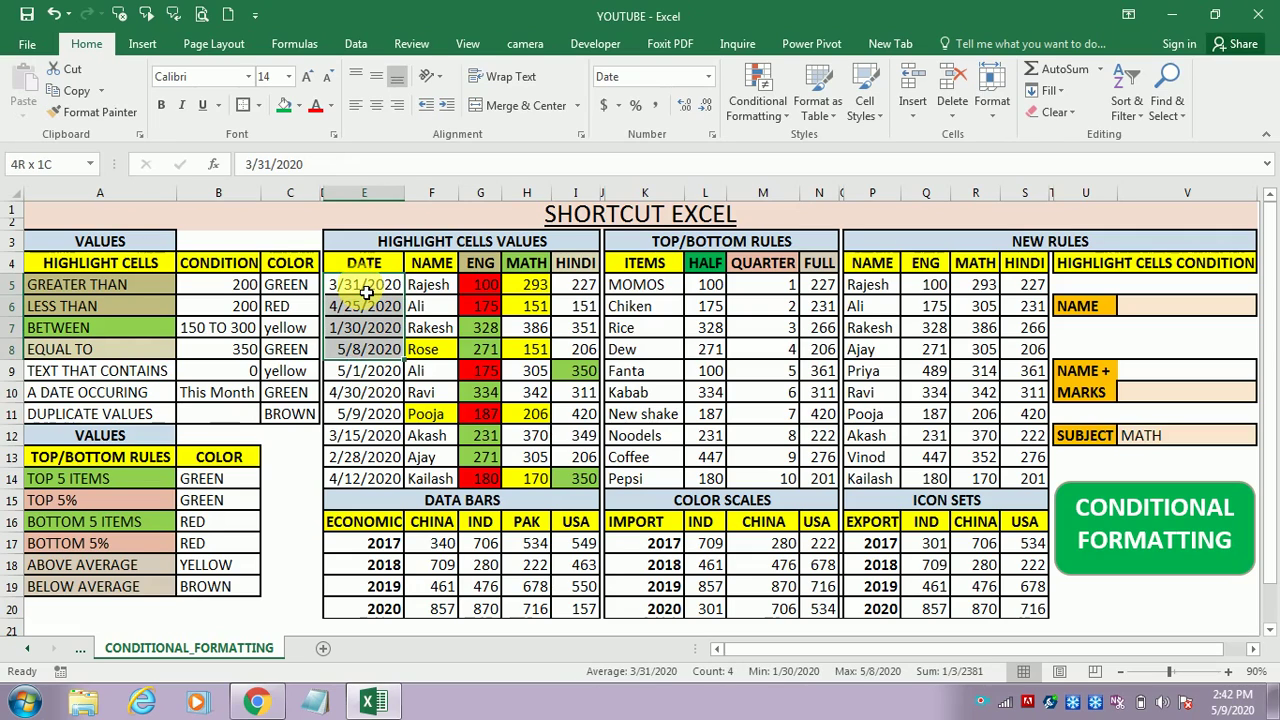
key(shift+Down)
key(shift+Down)
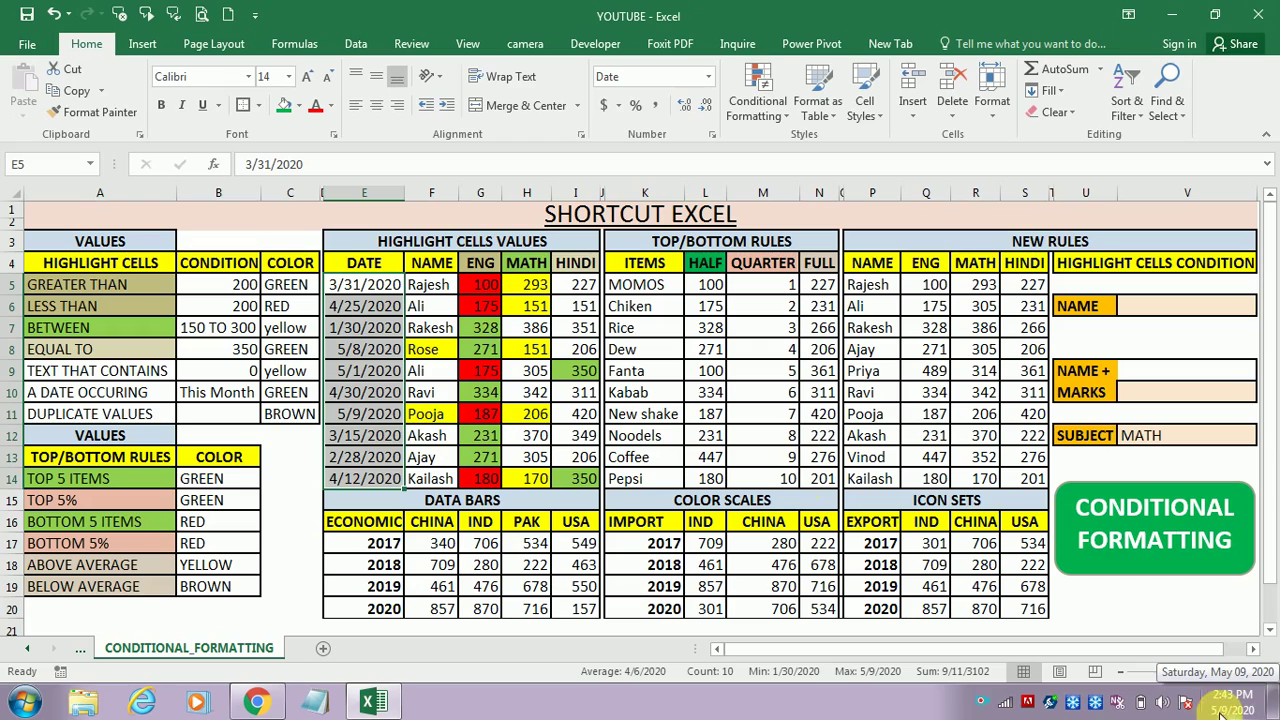
click(740, 108)
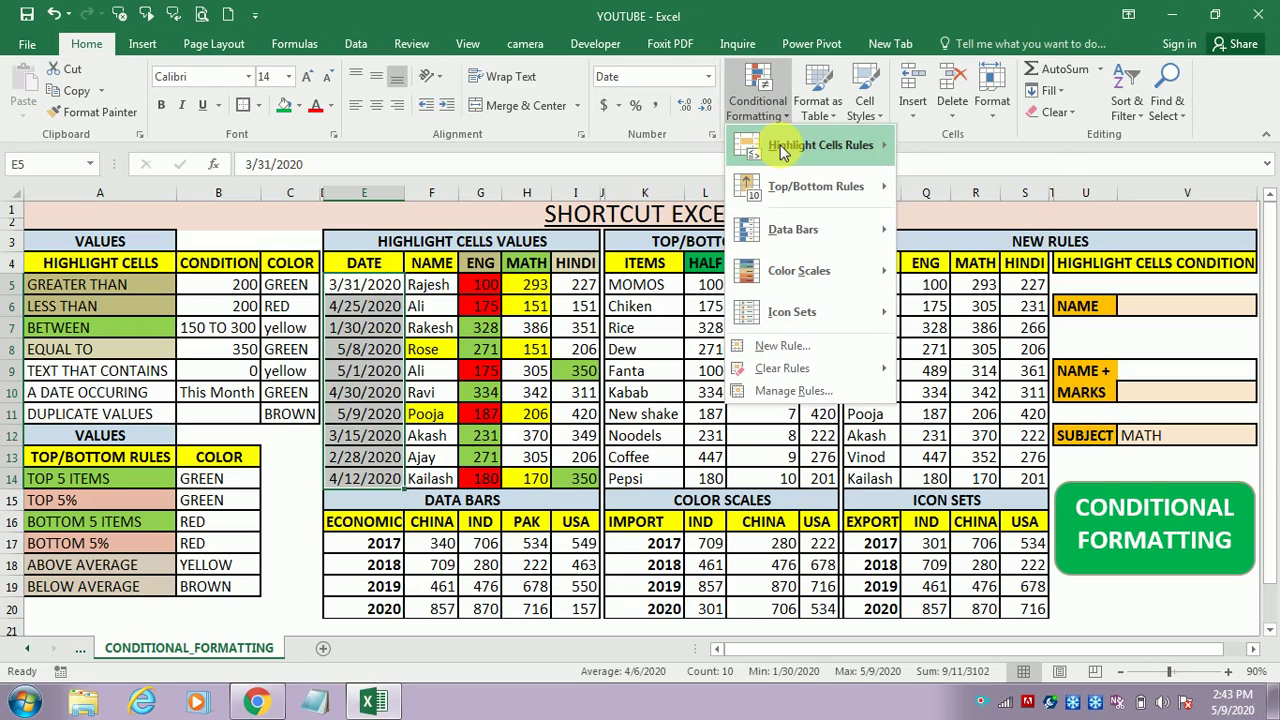
mouse_move(780, 145)
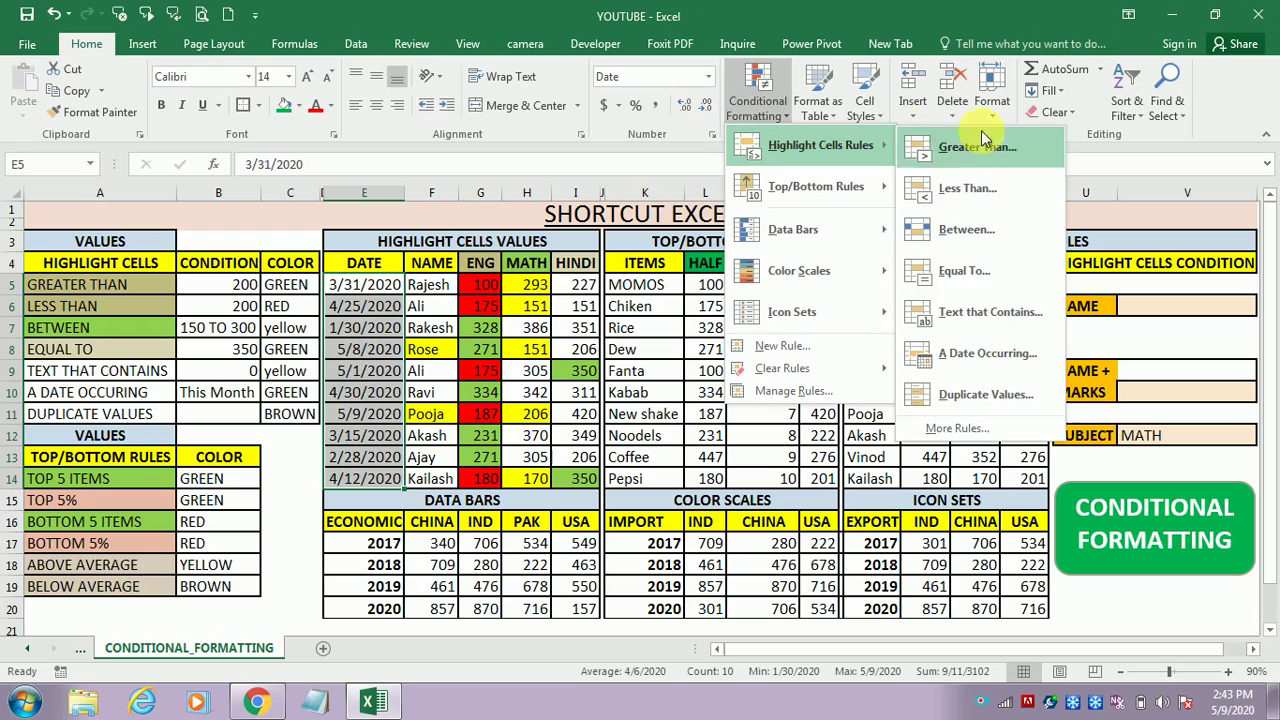
click(983, 365)
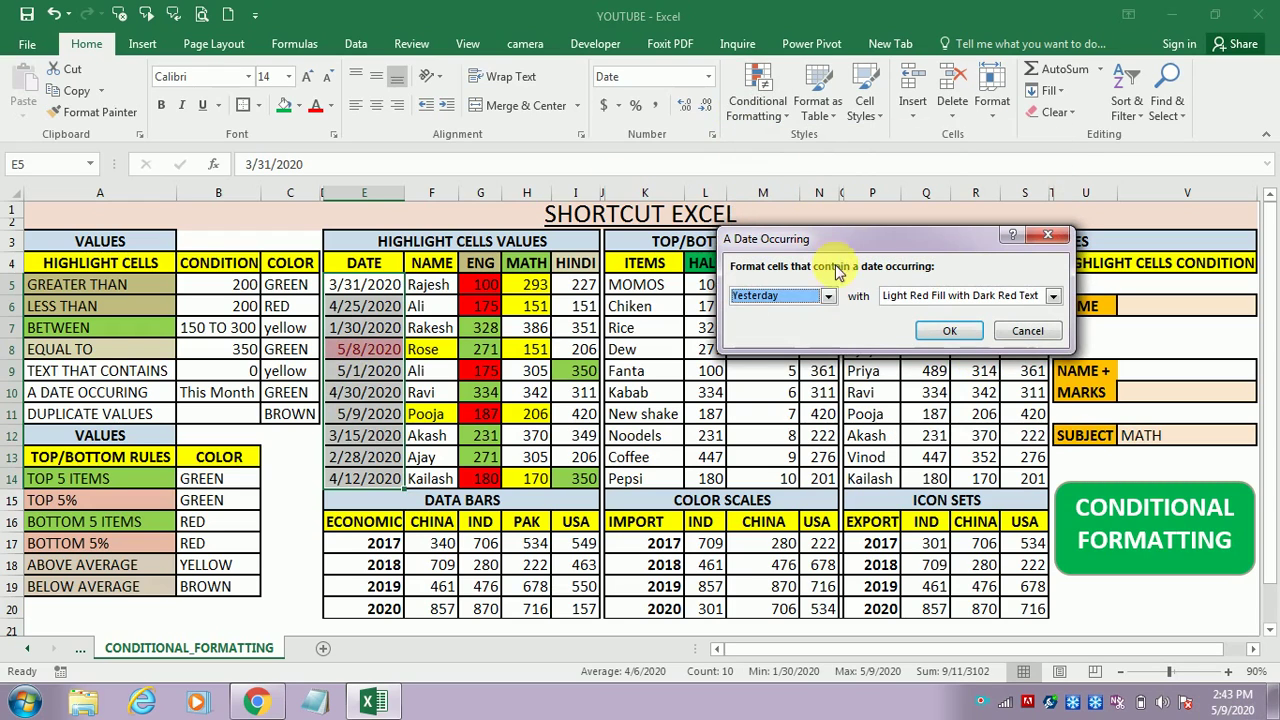
click(828, 296)
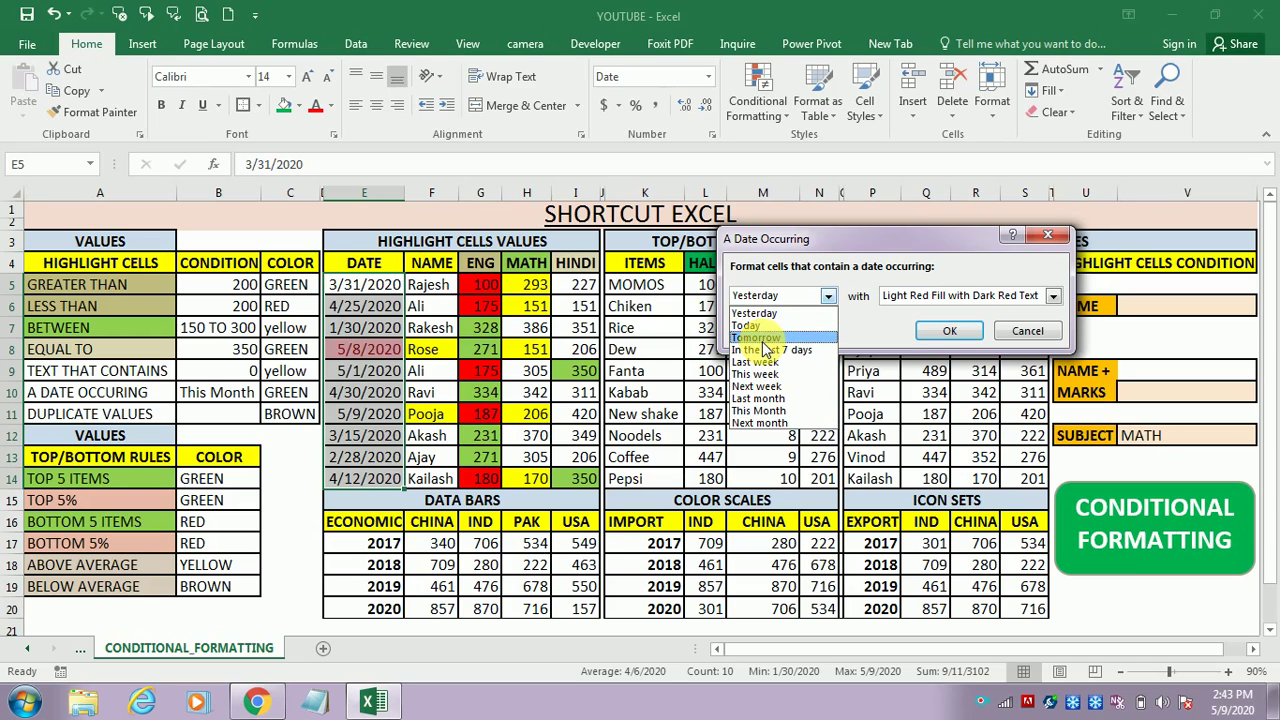
click(775, 412)
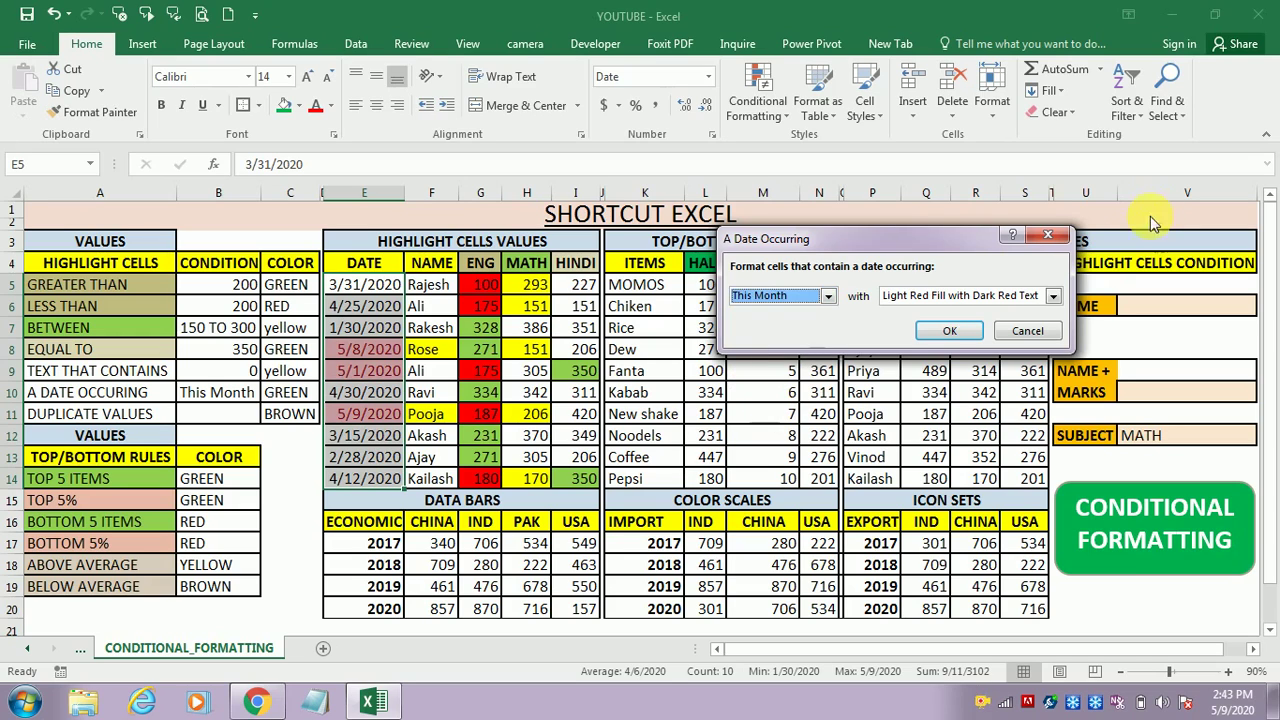
Give the dates occurring this month a custom light green background fill and apply the rule
click(1053, 296)
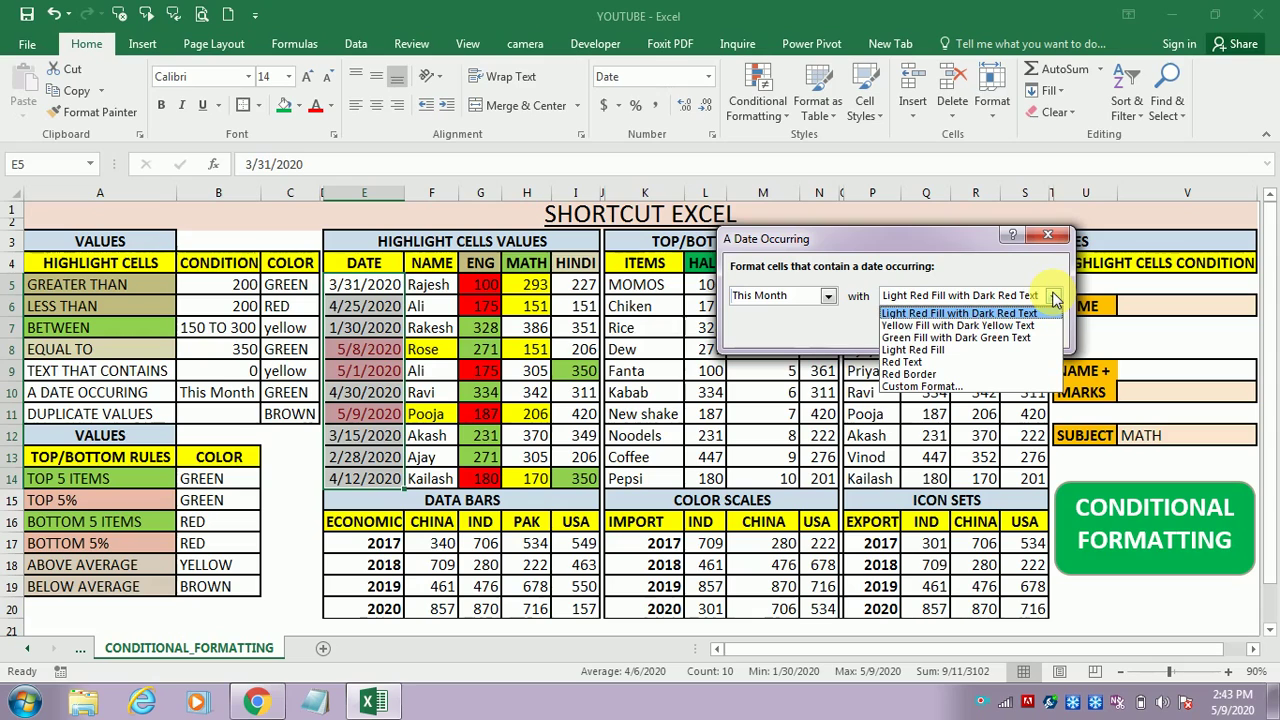
click(922, 386)
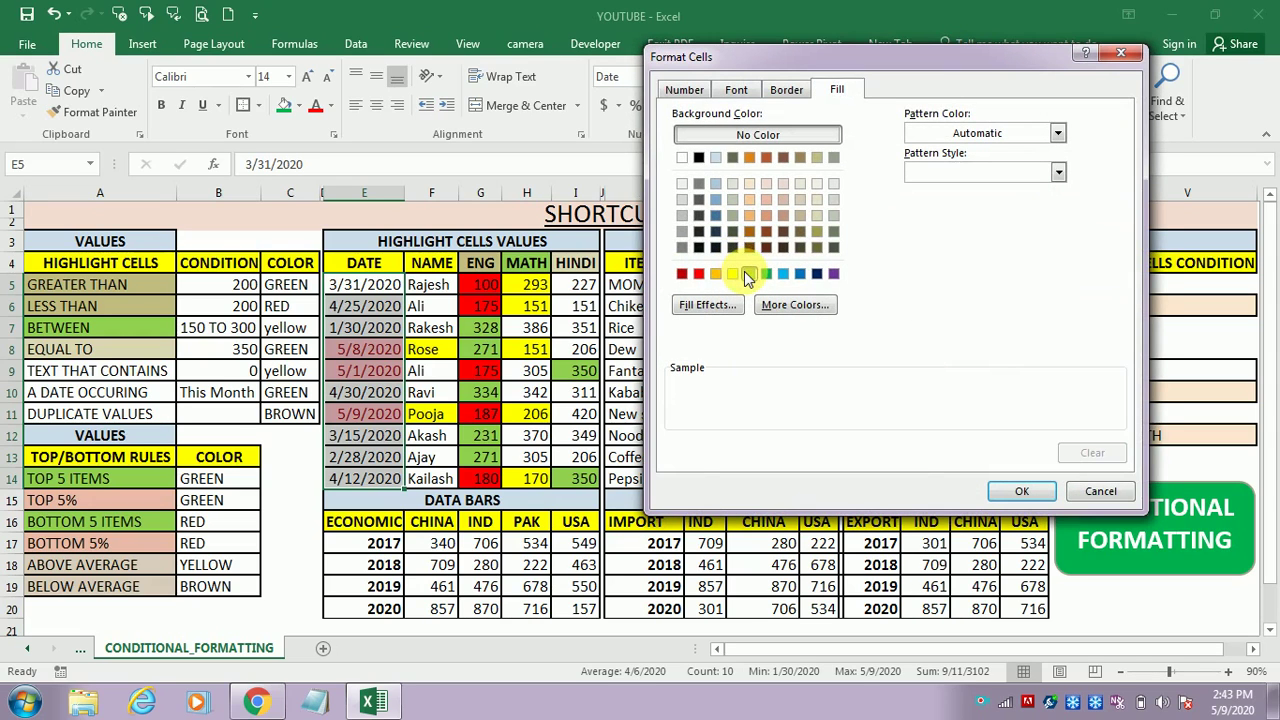
click(745, 272)
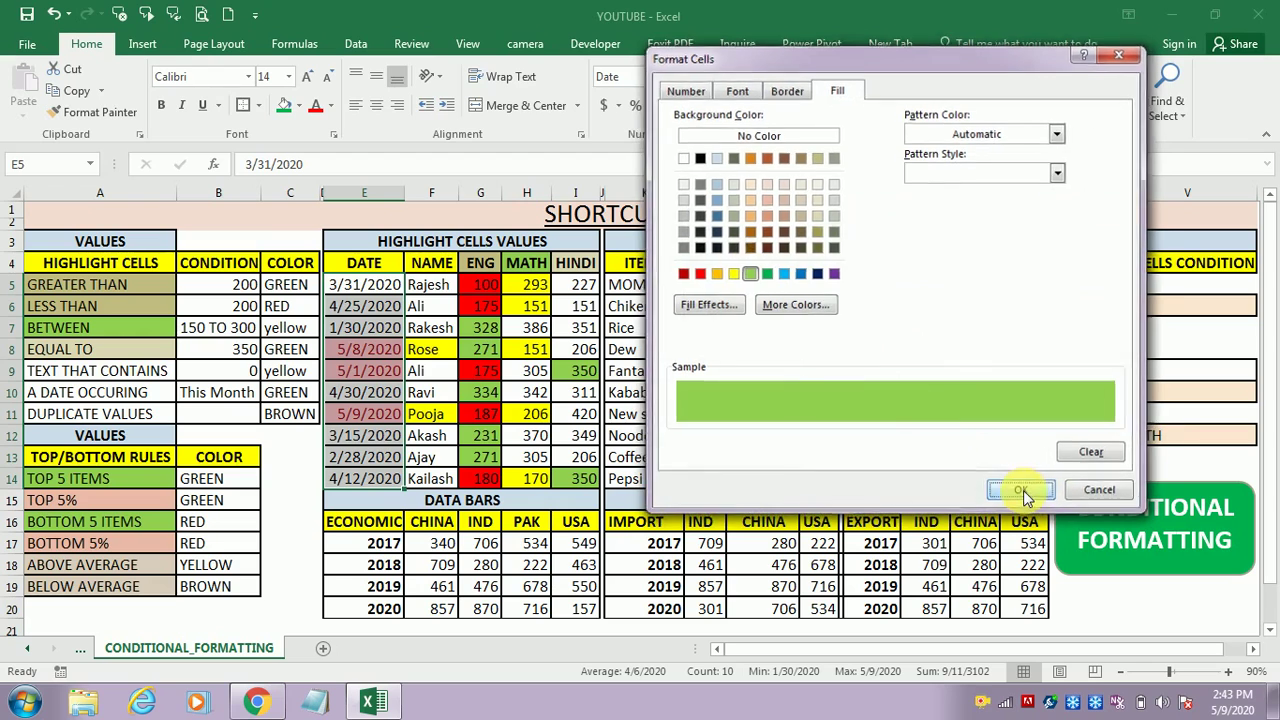
click(1023, 490)
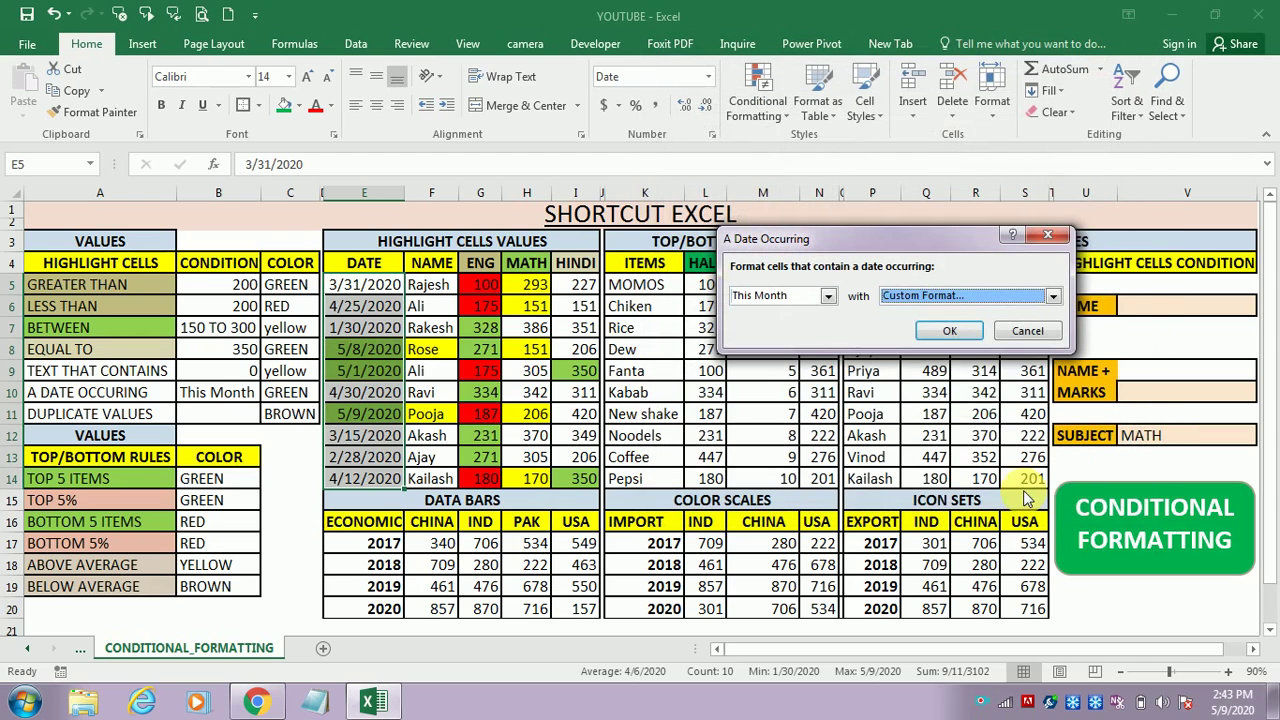
click(949, 333)
click(371, 371)
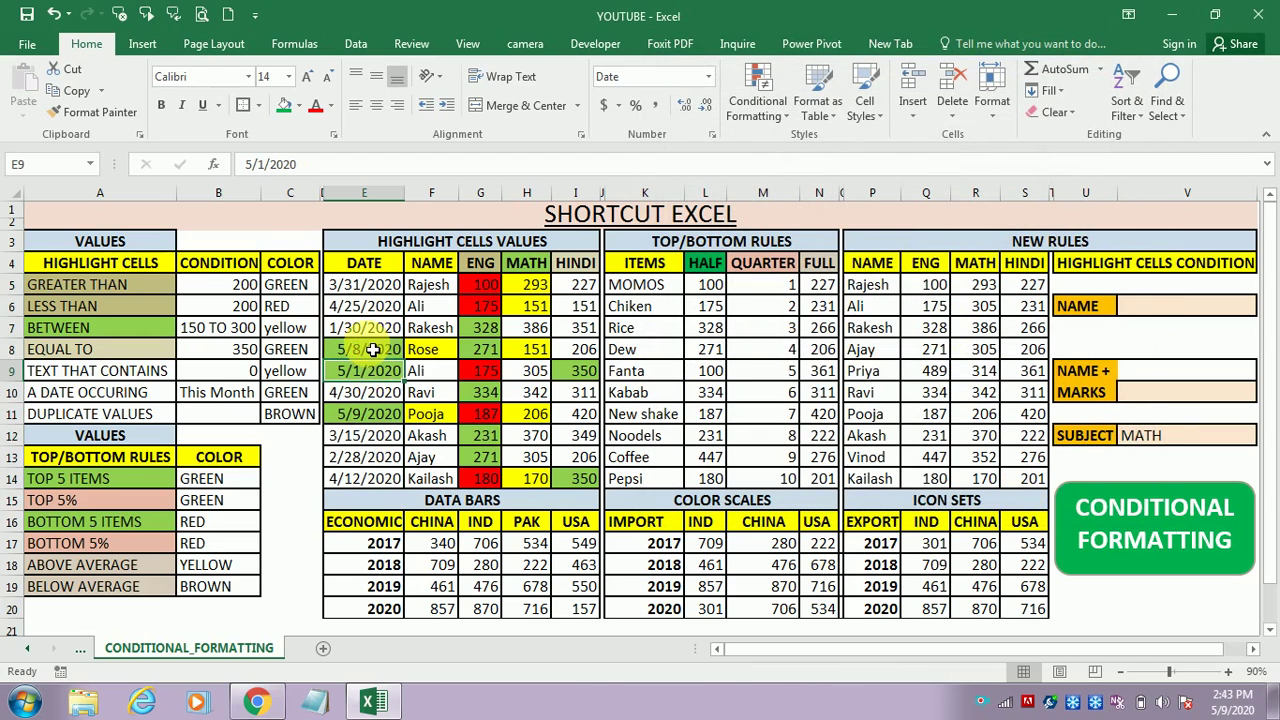
click(376, 349)
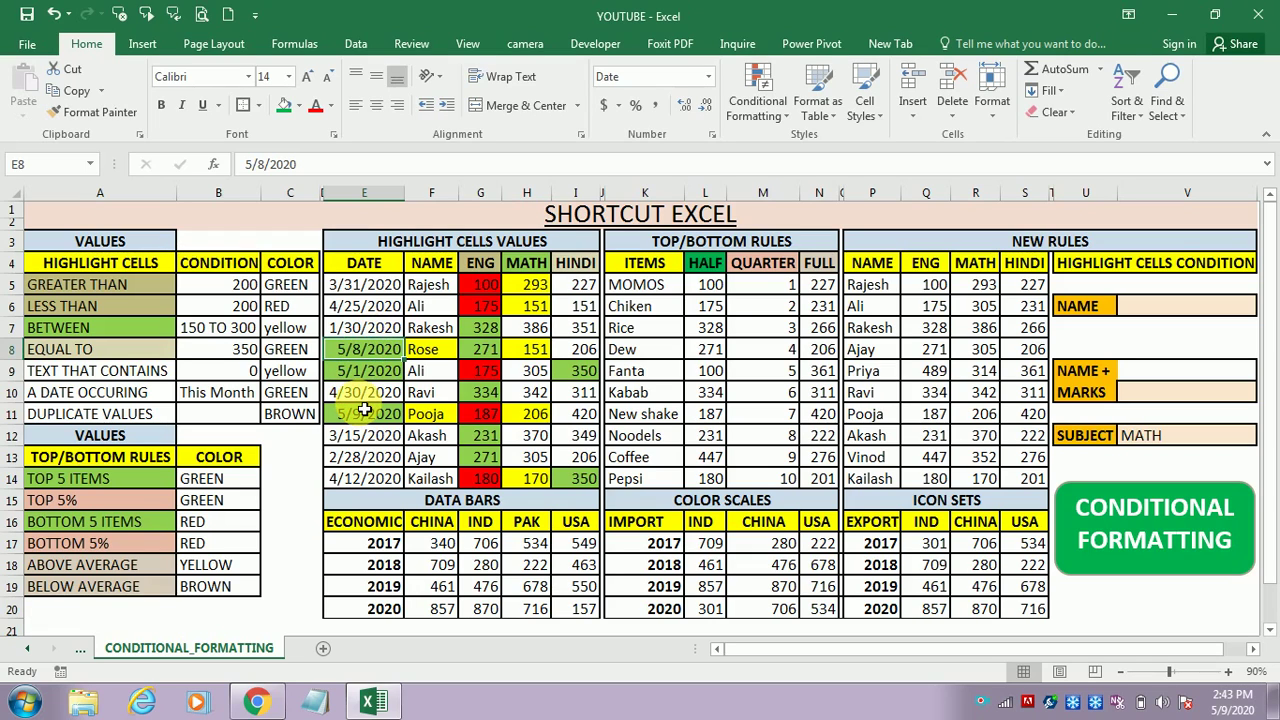
Start a Duplicate Values highlight rule on the NAME column in F5:F14
click(436, 286)
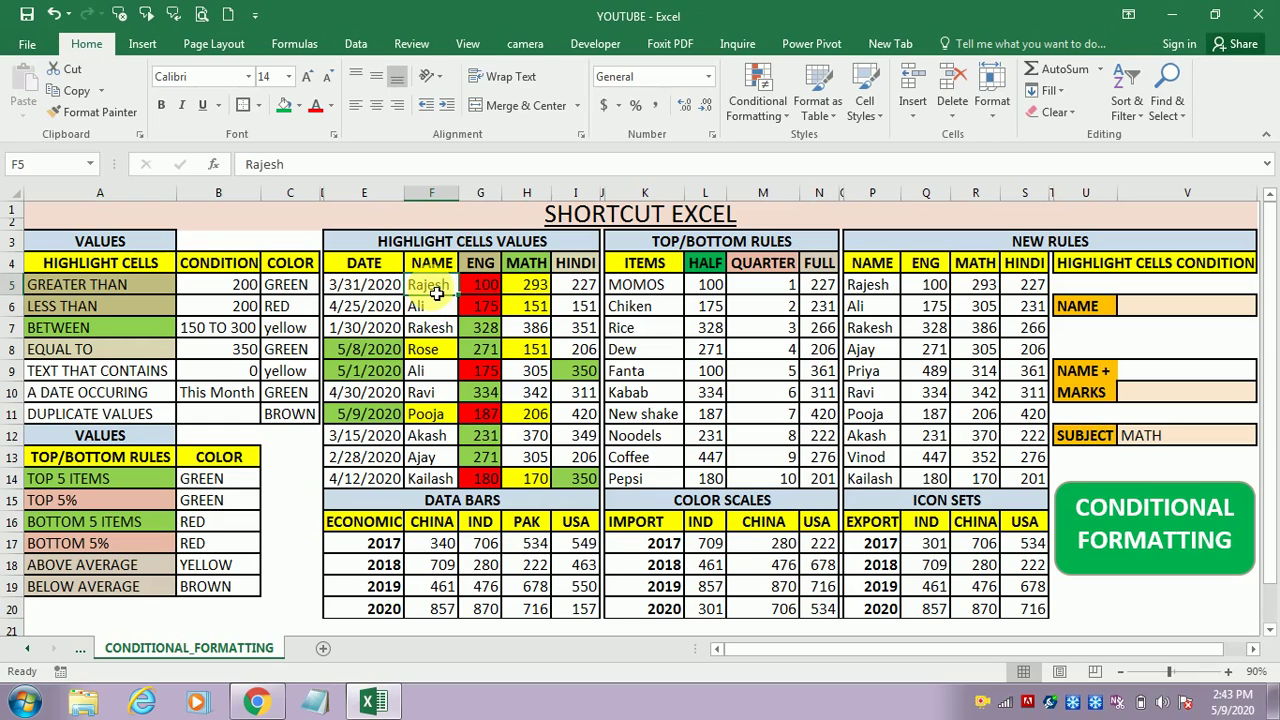
key(shift+Down)
key(shift+Down)
key(shift+Down)
key(shift+Down)
key(shift+Down)
key(shift+Down)
key(shift+Down)
key(shift+Down)
key(shift+Down)
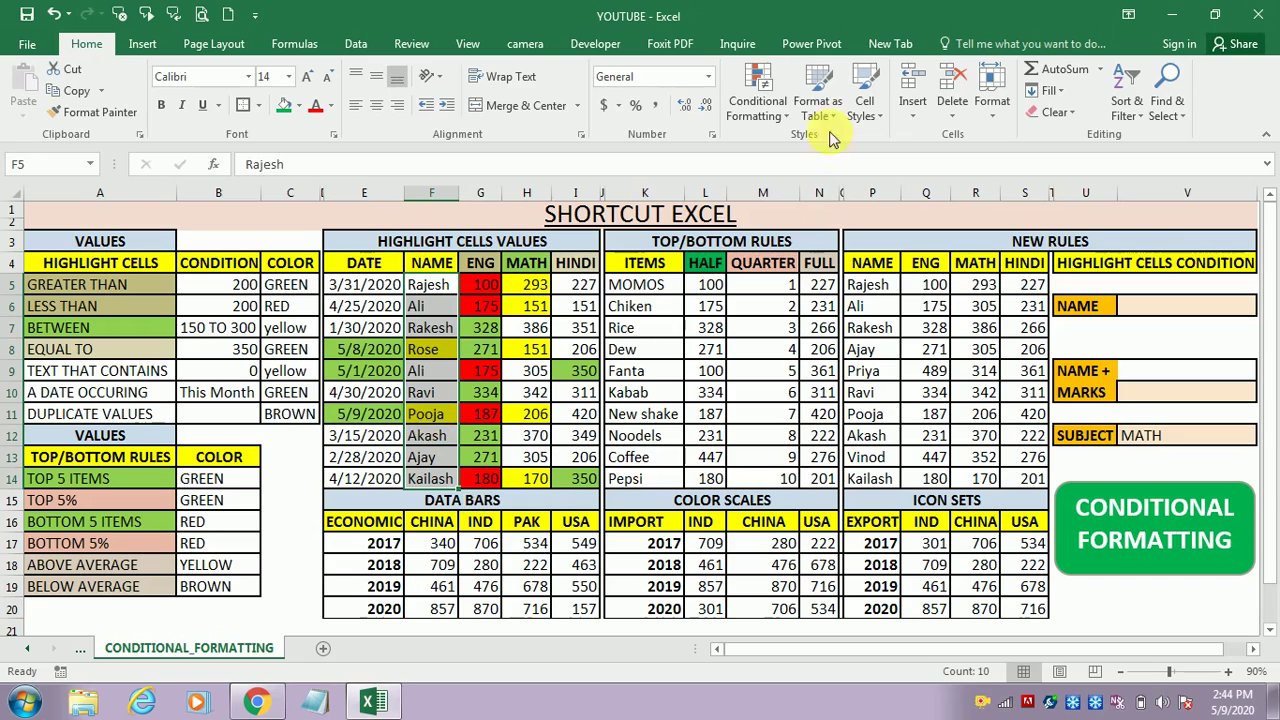
click(759, 88)
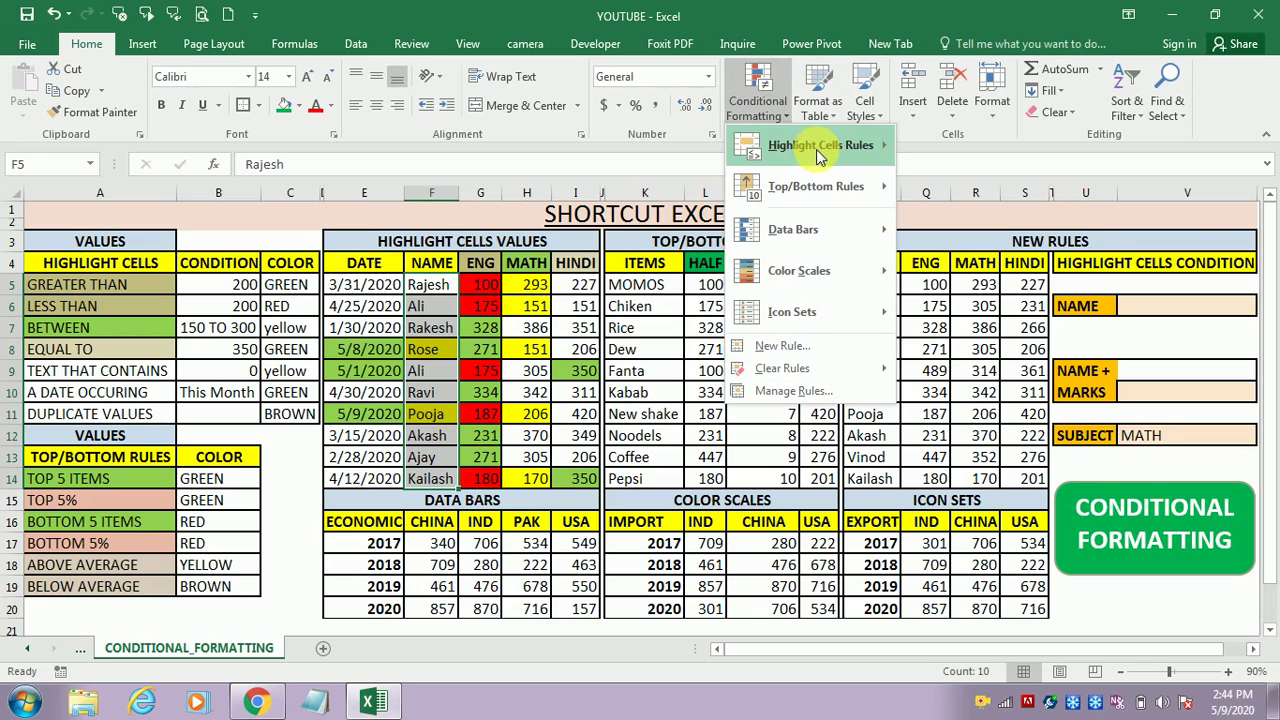
mouse_move(816, 147)
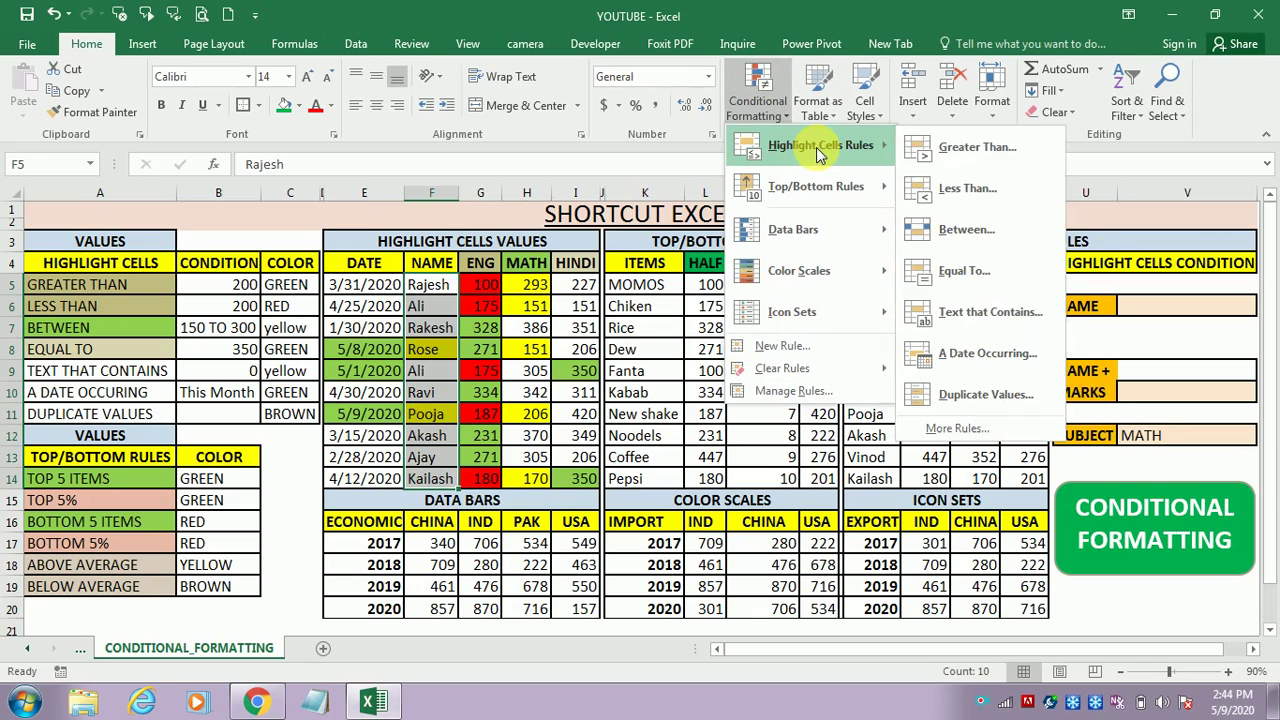
click(985, 394)
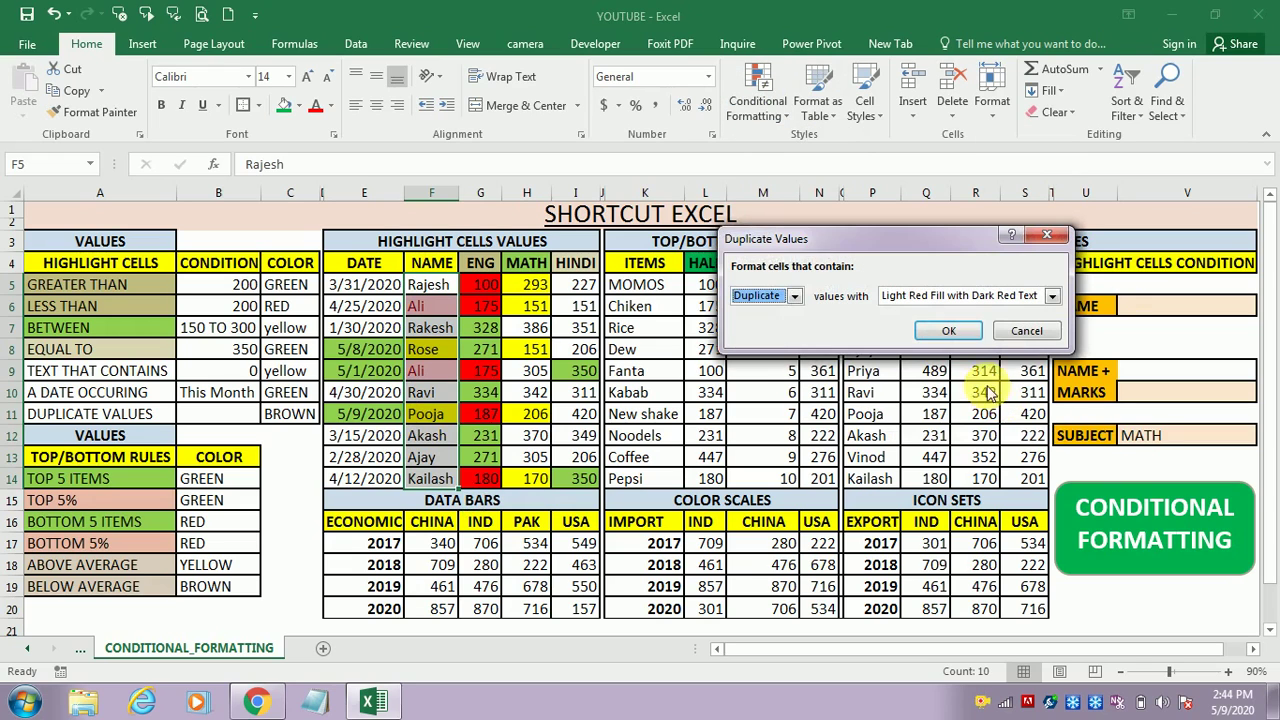
Try the Unique option in the NAME column's rule and switch it back to Duplicate
click(794, 296)
click(787, 326)
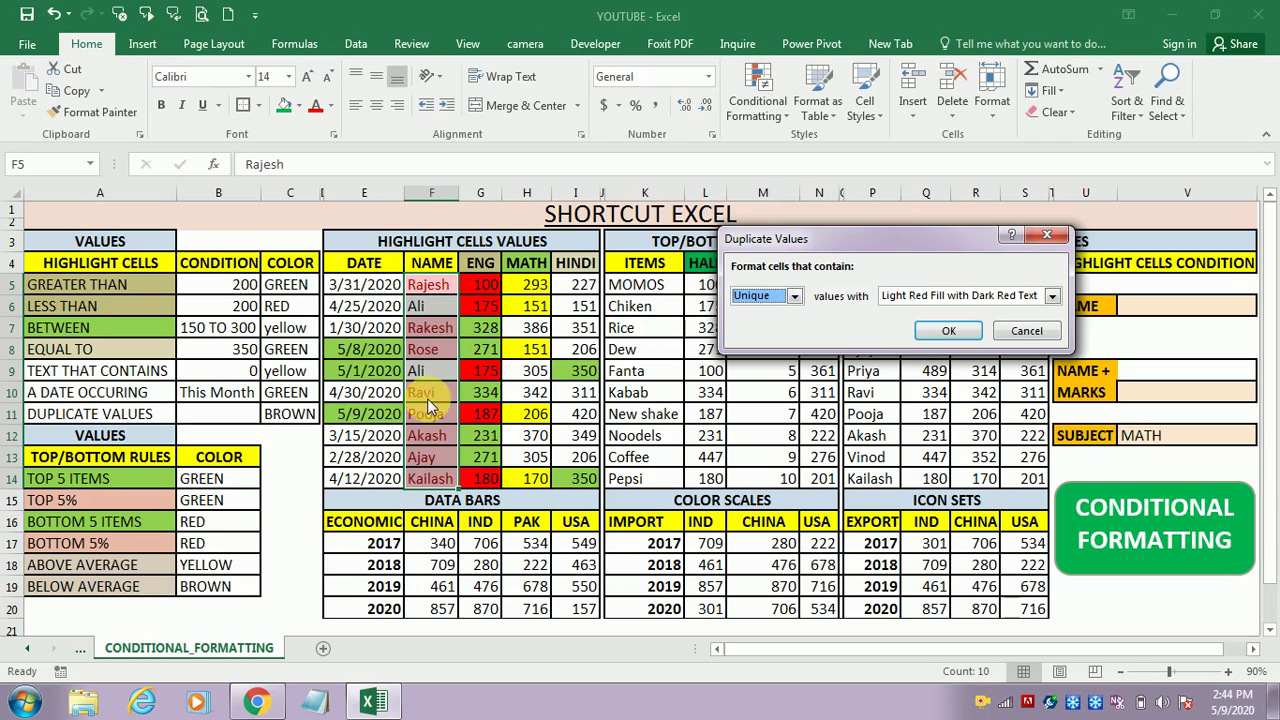
click(791, 298)
click(772, 312)
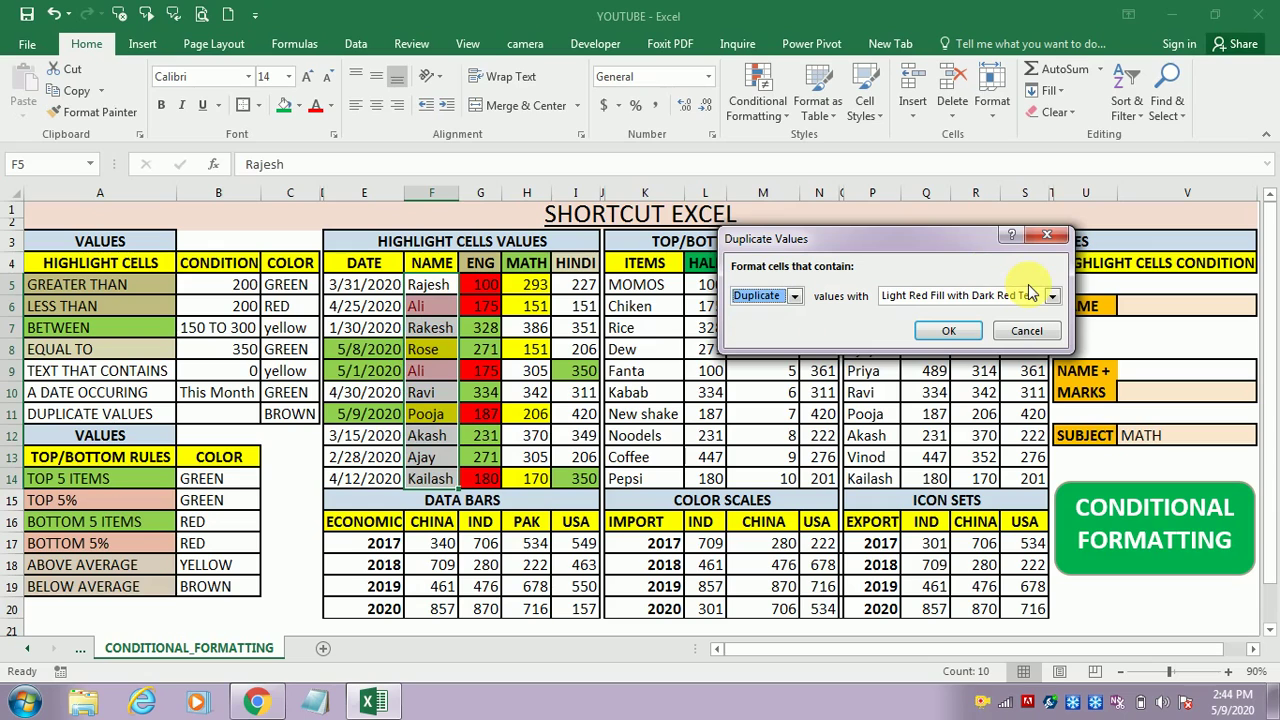
Give the duplicate names a custom light orange background fill and apply the rule
click(1052, 296)
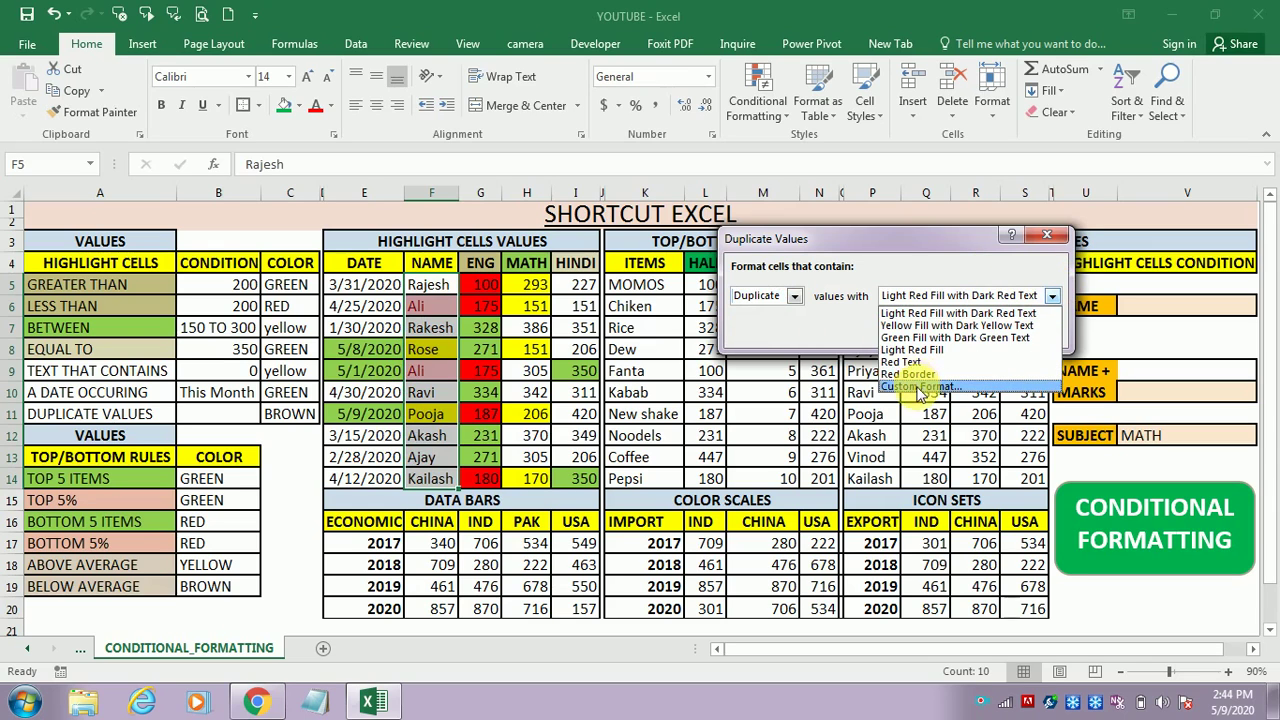
click(918, 388)
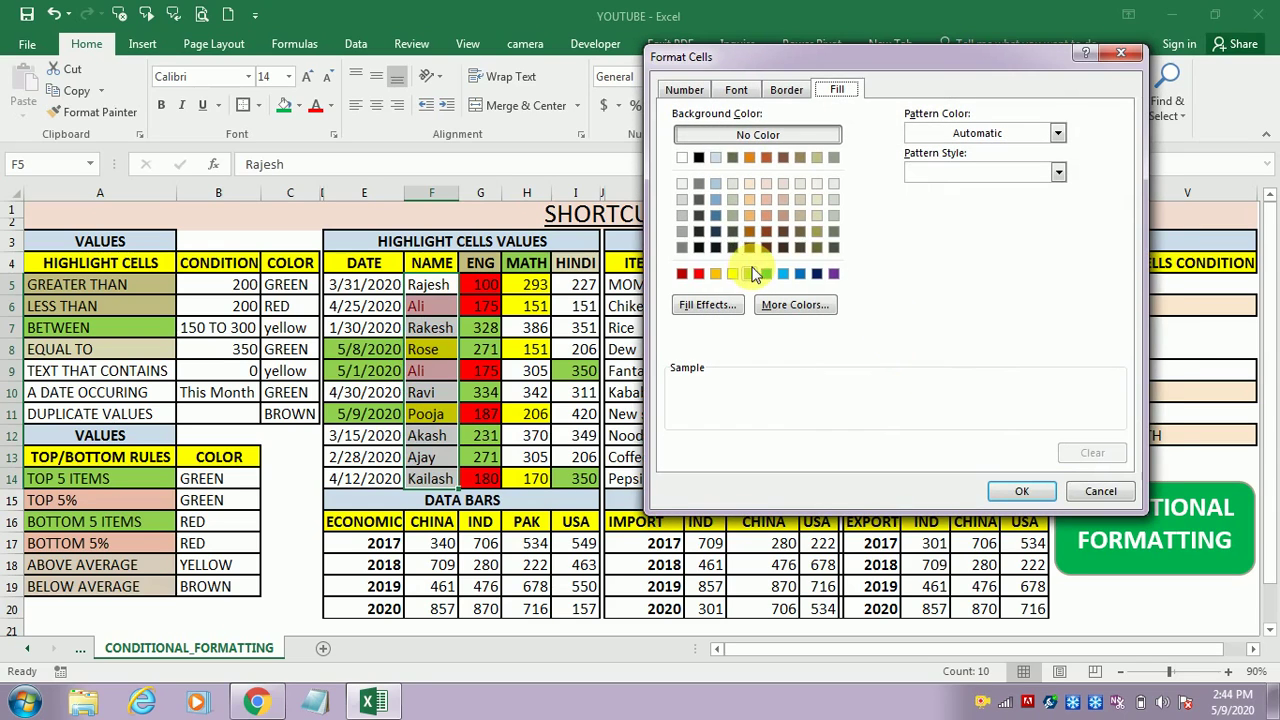
click(683, 275)
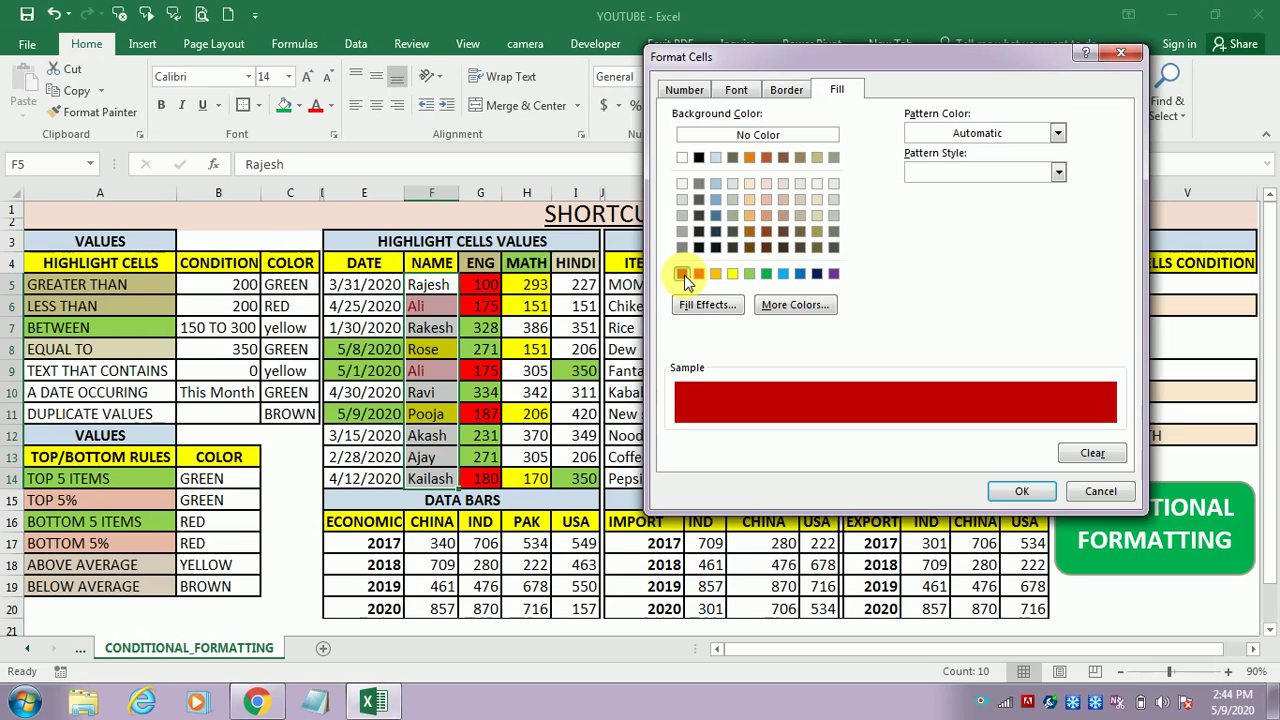
click(746, 211)
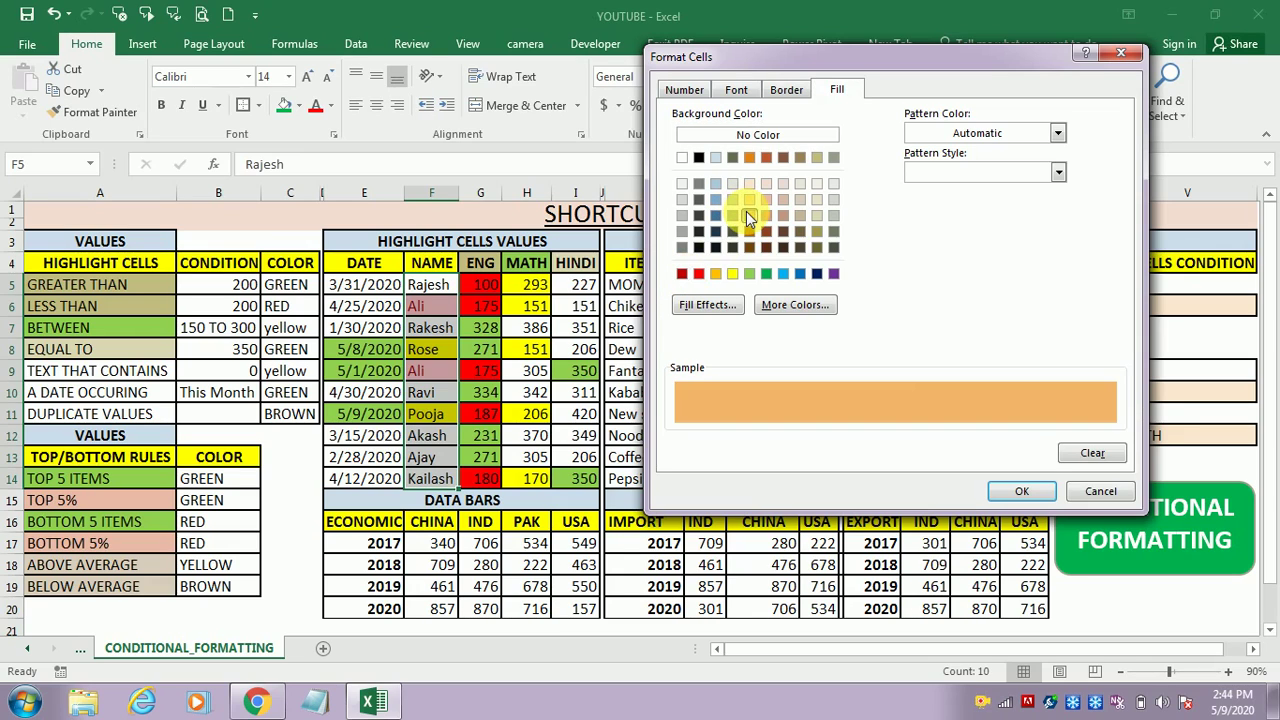
click(1020, 495)
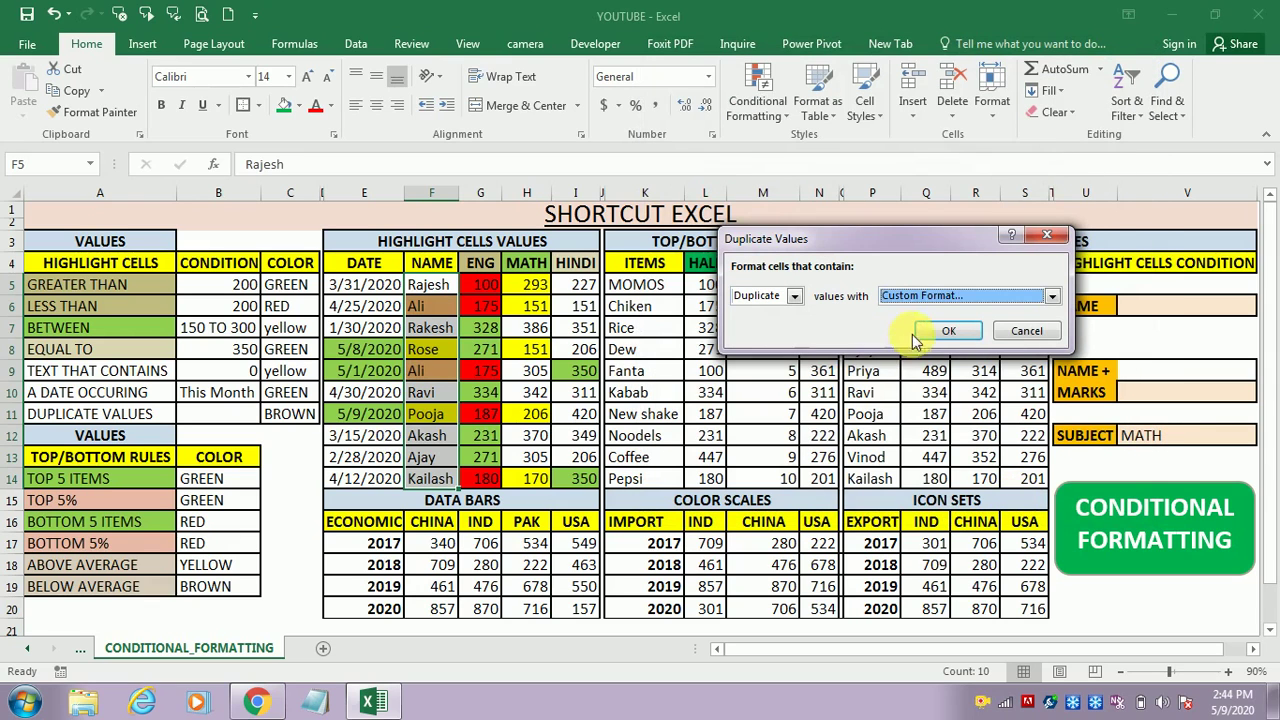
click(940, 332)
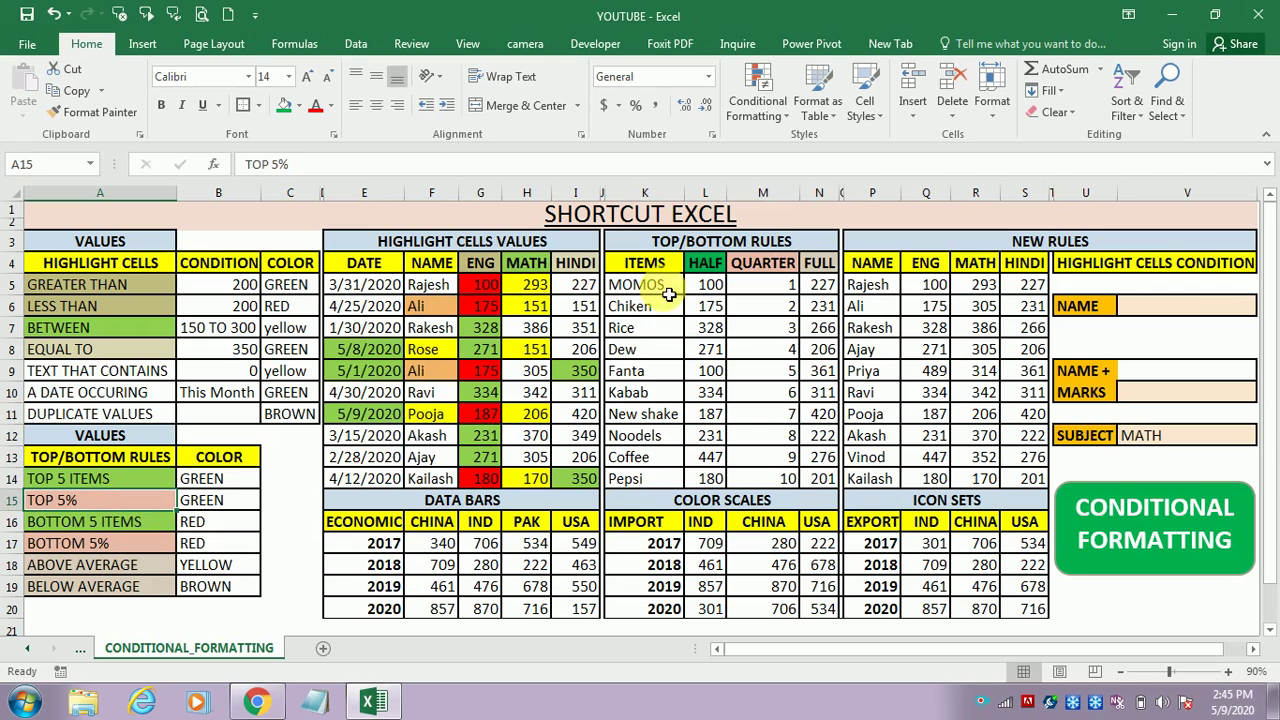
click(810, 105)
click(765, 108)
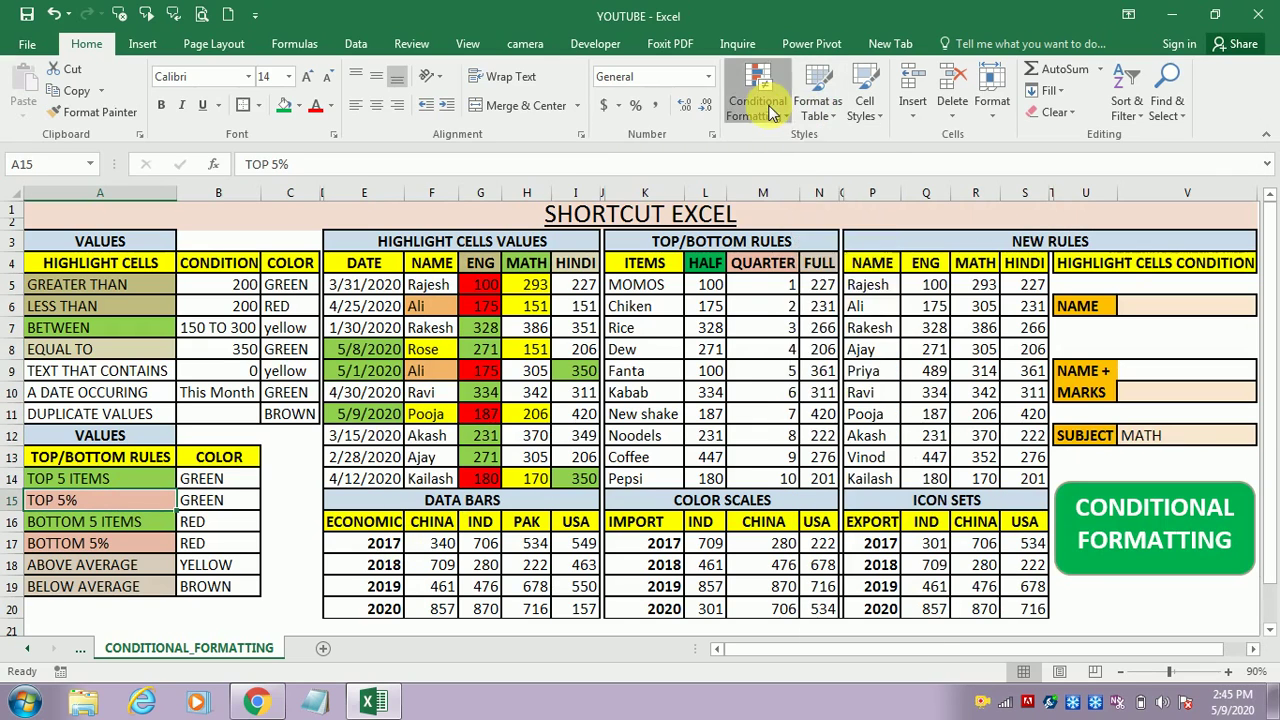
mouse_move(812, 195)
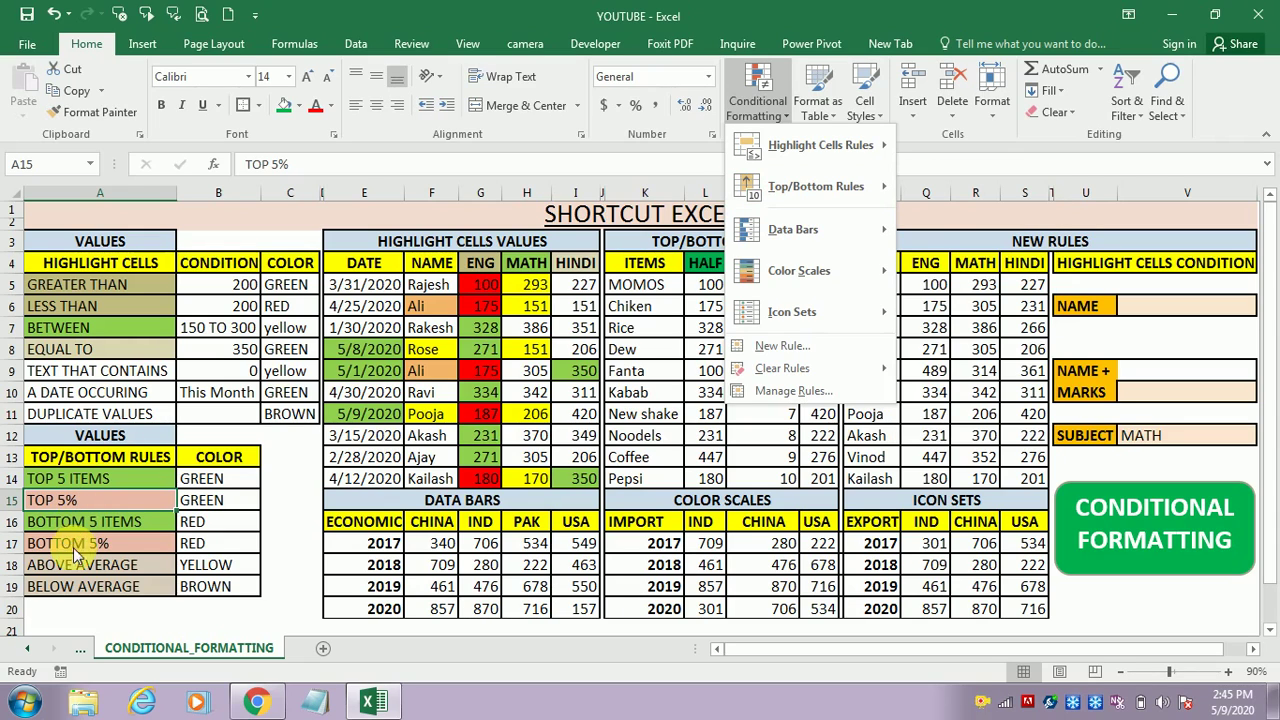
click(680, 287)
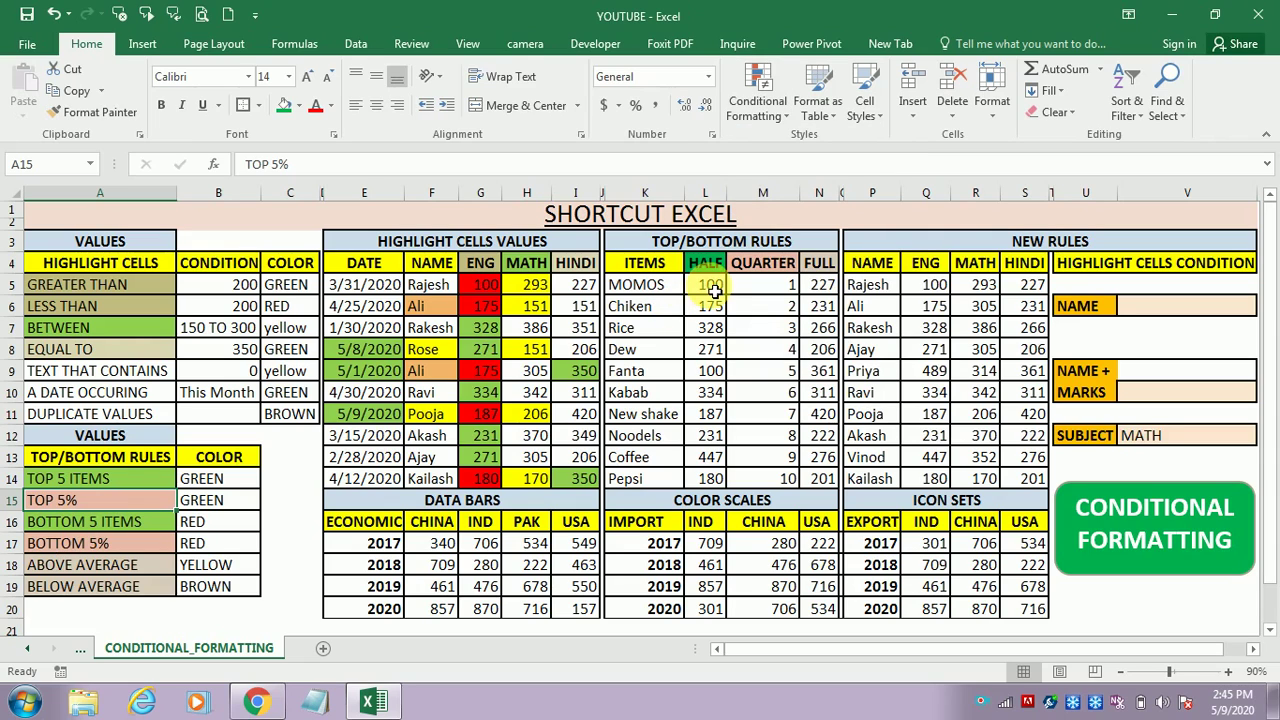
click(712, 285)
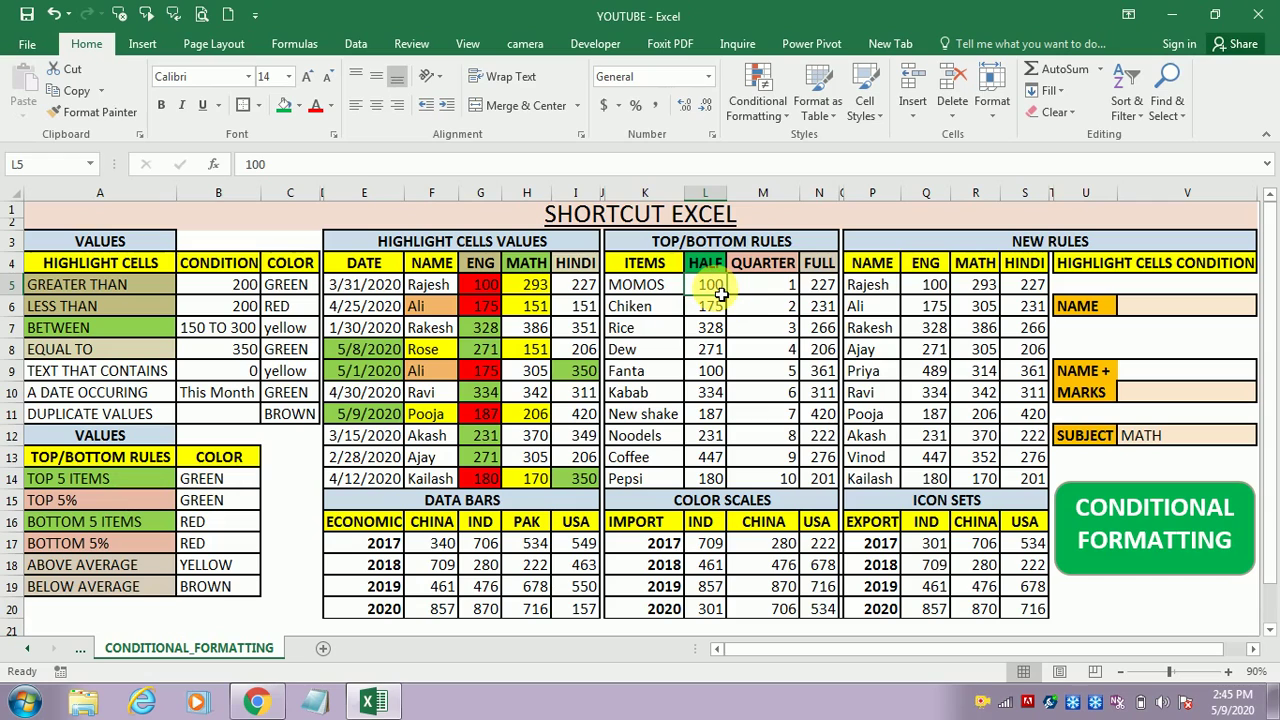
key(shift+Down)
key(shift+Down)
key(shift+Down)
key(shift+Down)
key(shift+Down)
key(shift+Down)
key(shift+Down)
key(shift+Down)
key(shift+Down)
key(shift+Down)
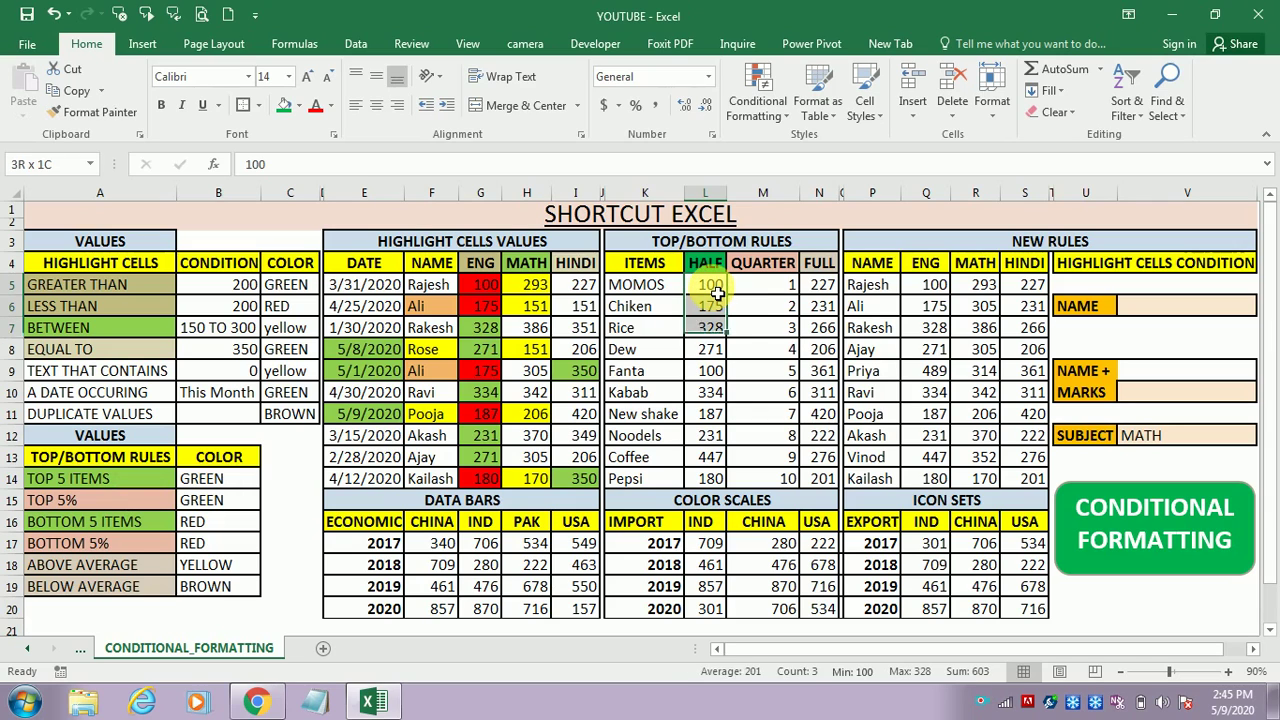
key(shift+Up)
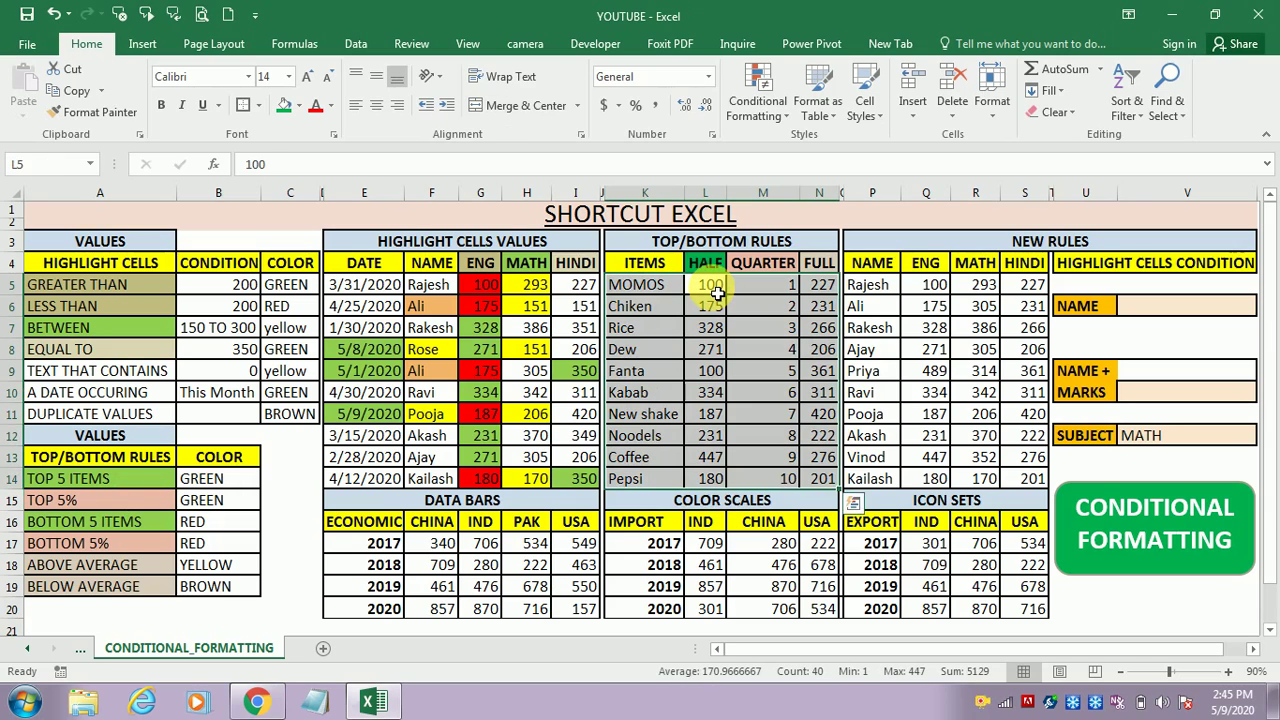
Start a Top 10 Items rule on the HALF column values in L5:L14 and set the number of items to 5
click(717, 290)
key(shift+Down)
key(shift+Down)
key(shift+Down)
key(shift+Down)
key(shift+Down)
key(shift+Down)
key(shift+Down)
key(shift+Down)
key(shift+Down)
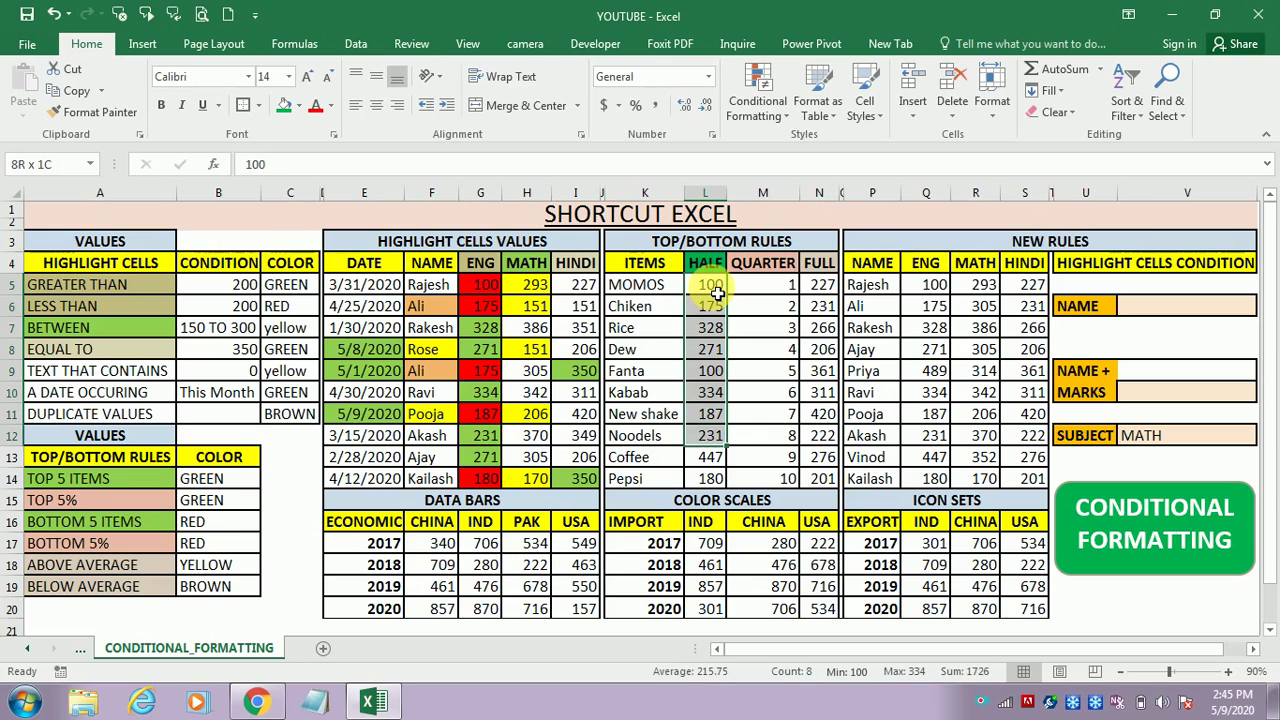
click(757, 97)
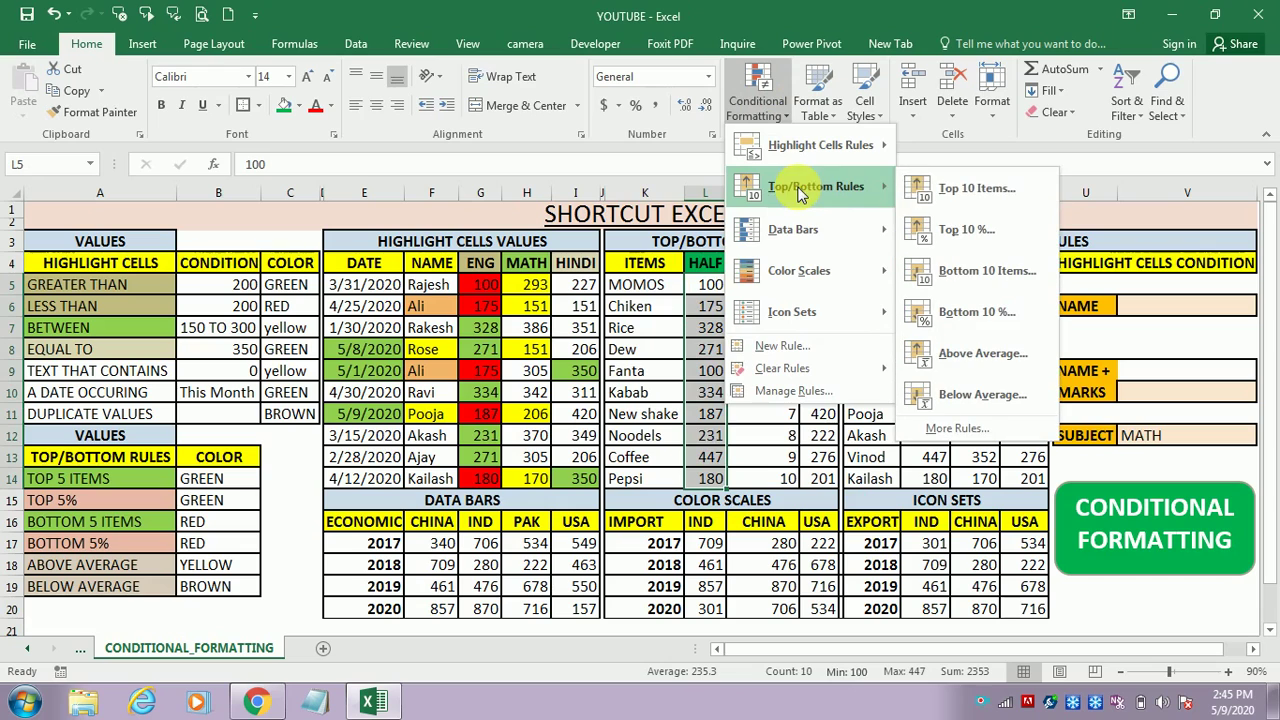
click(958, 190)
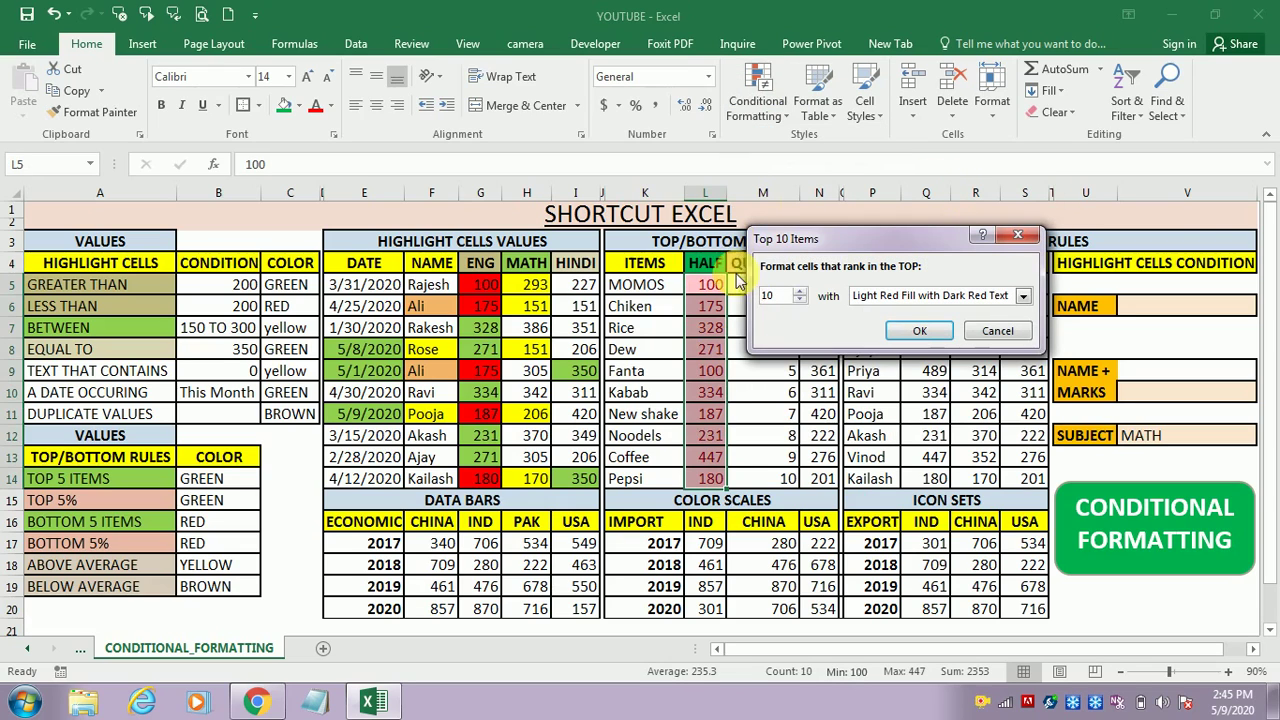
click(802, 290)
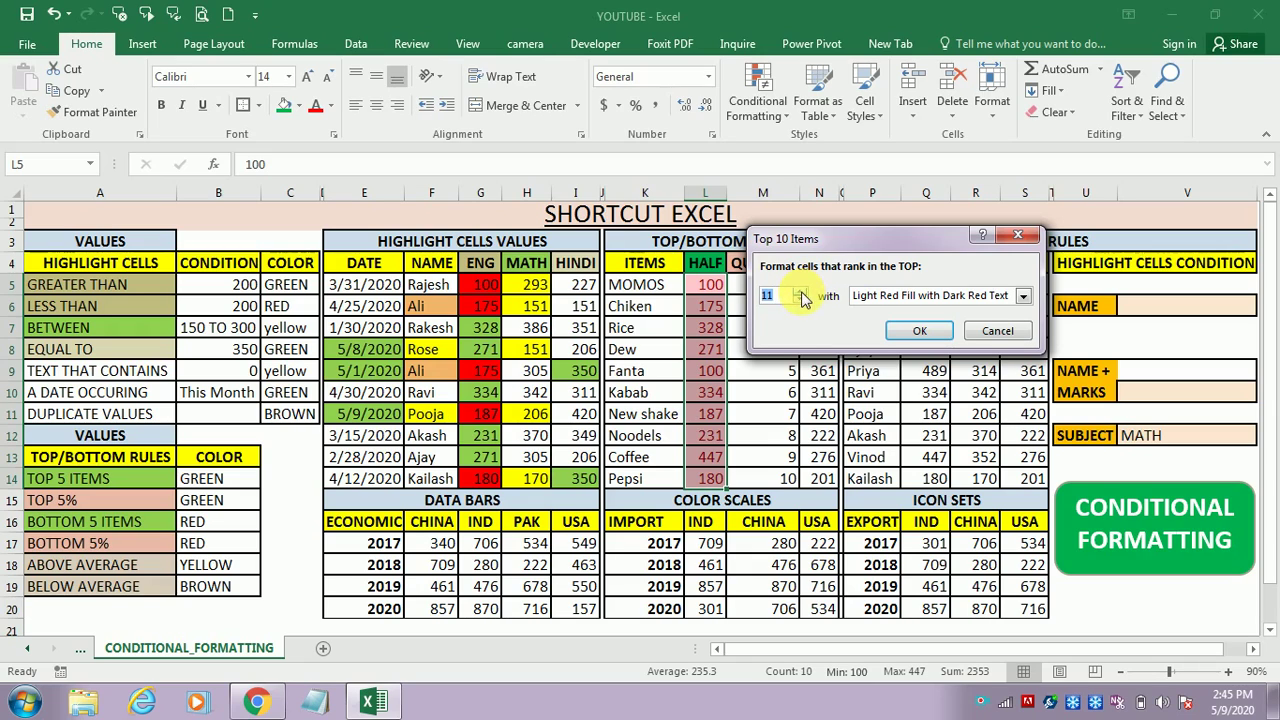
click(801, 301)
click(801, 301)
click(801, 301)
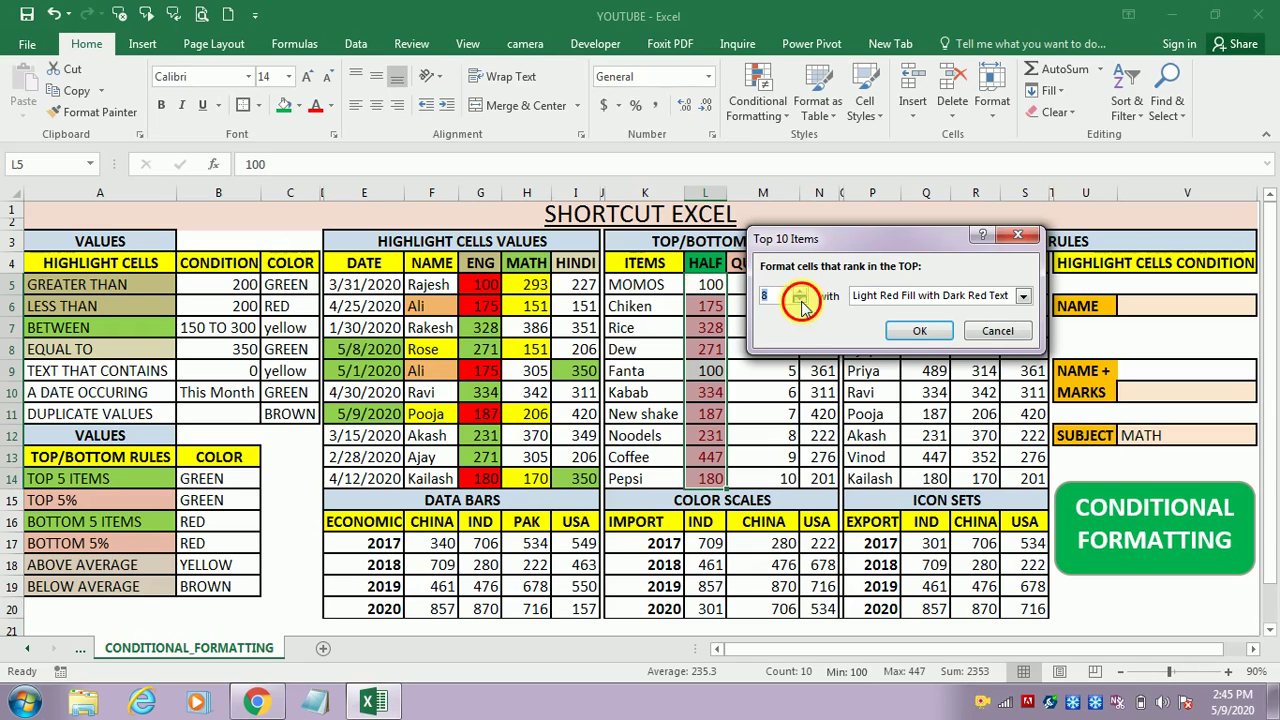
text(5)
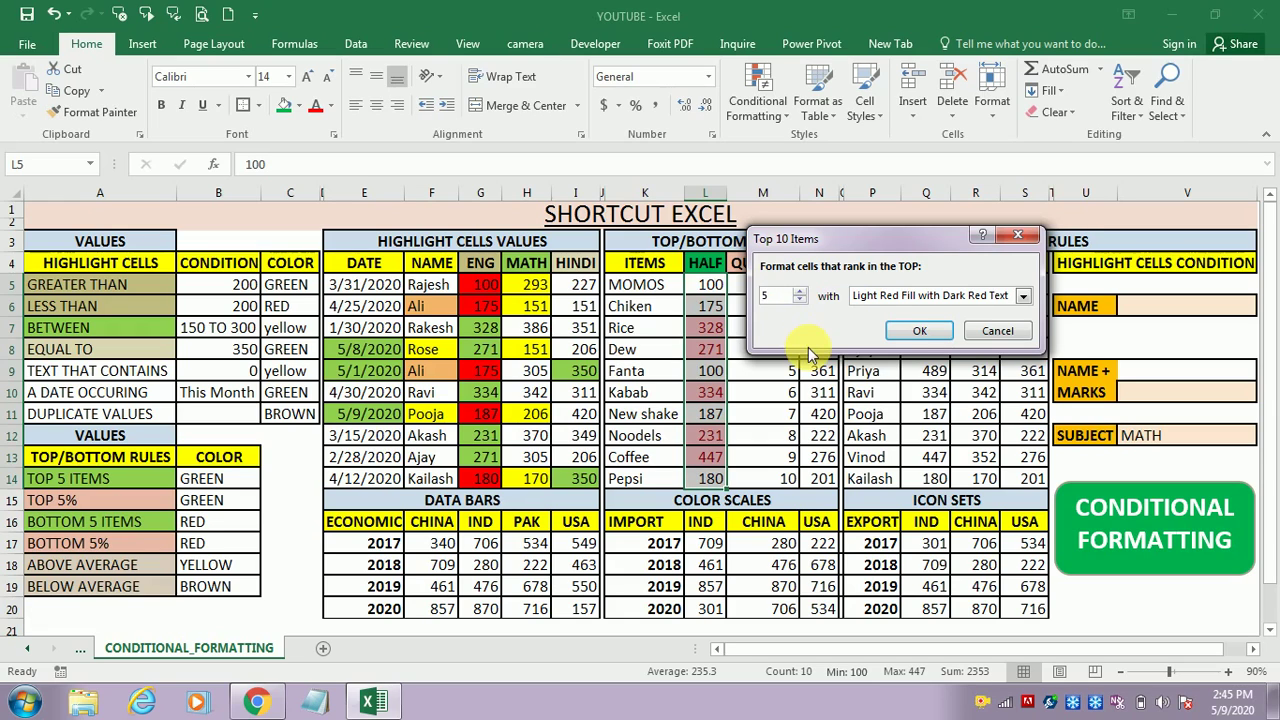
Give the top five HALF values a custom light green background fill and apply the rule
click(1018, 296)
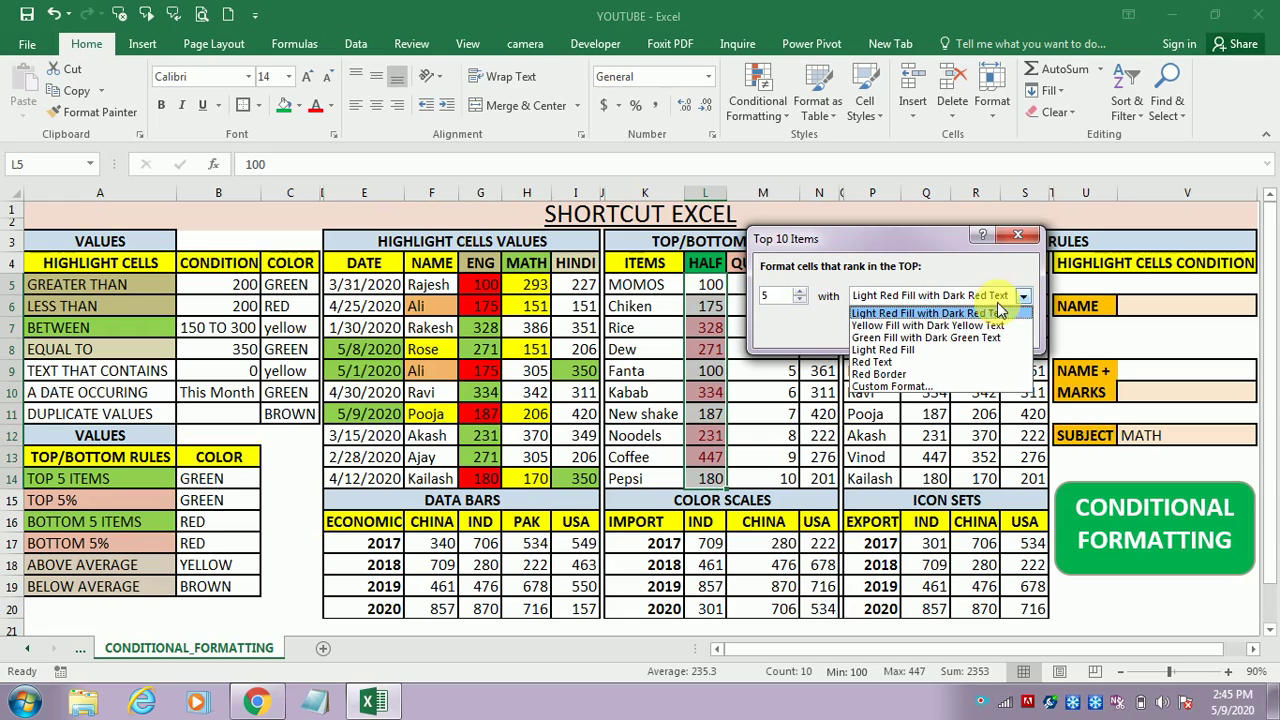
click(900, 387)
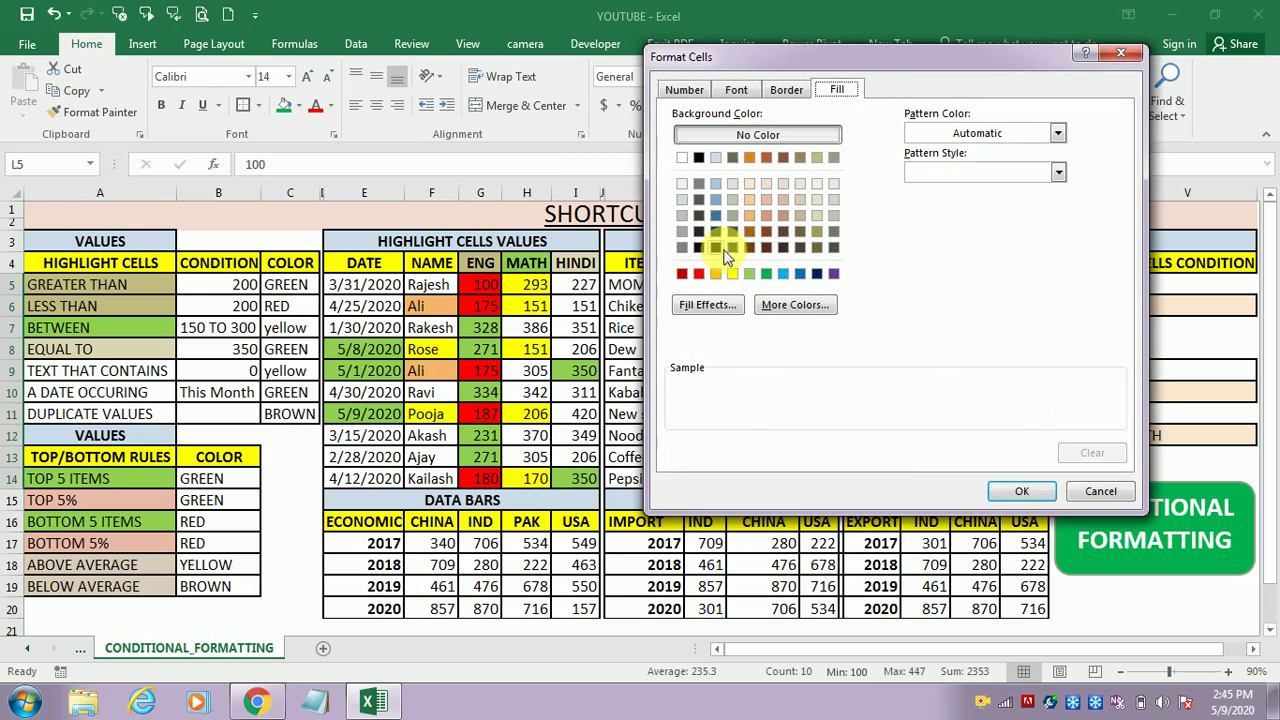
click(749, 273)
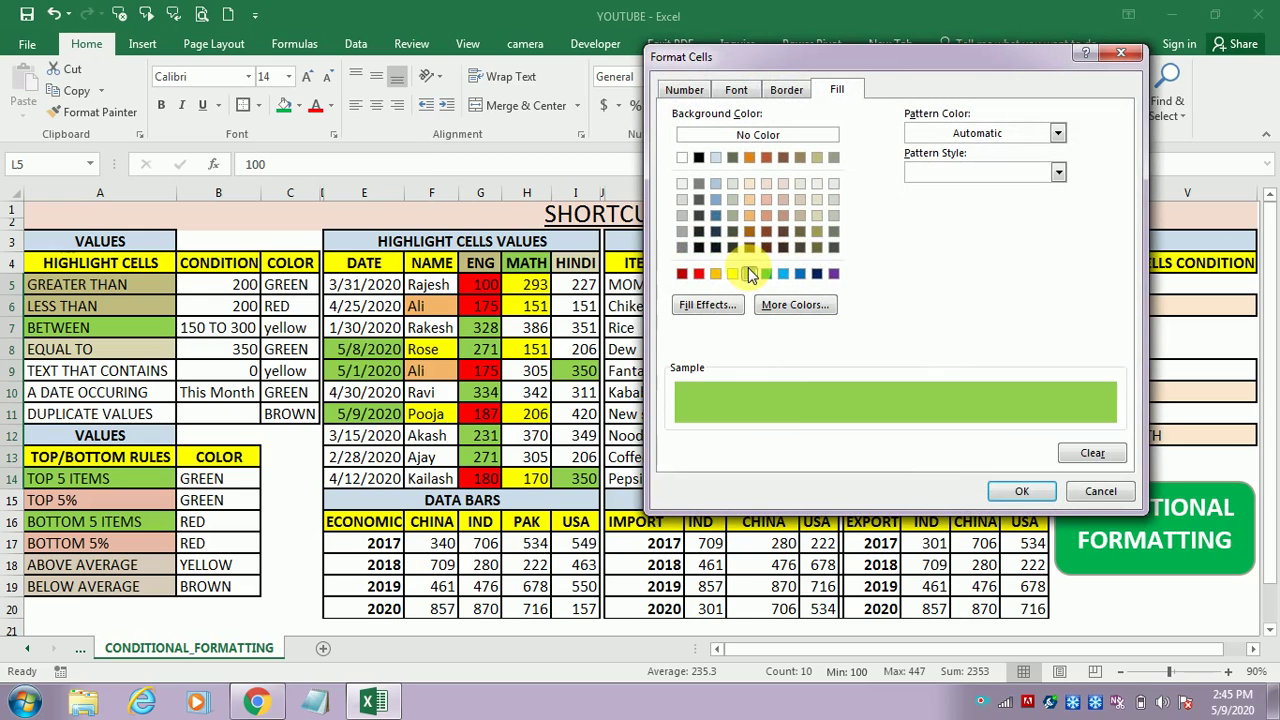
click(1021, 491)
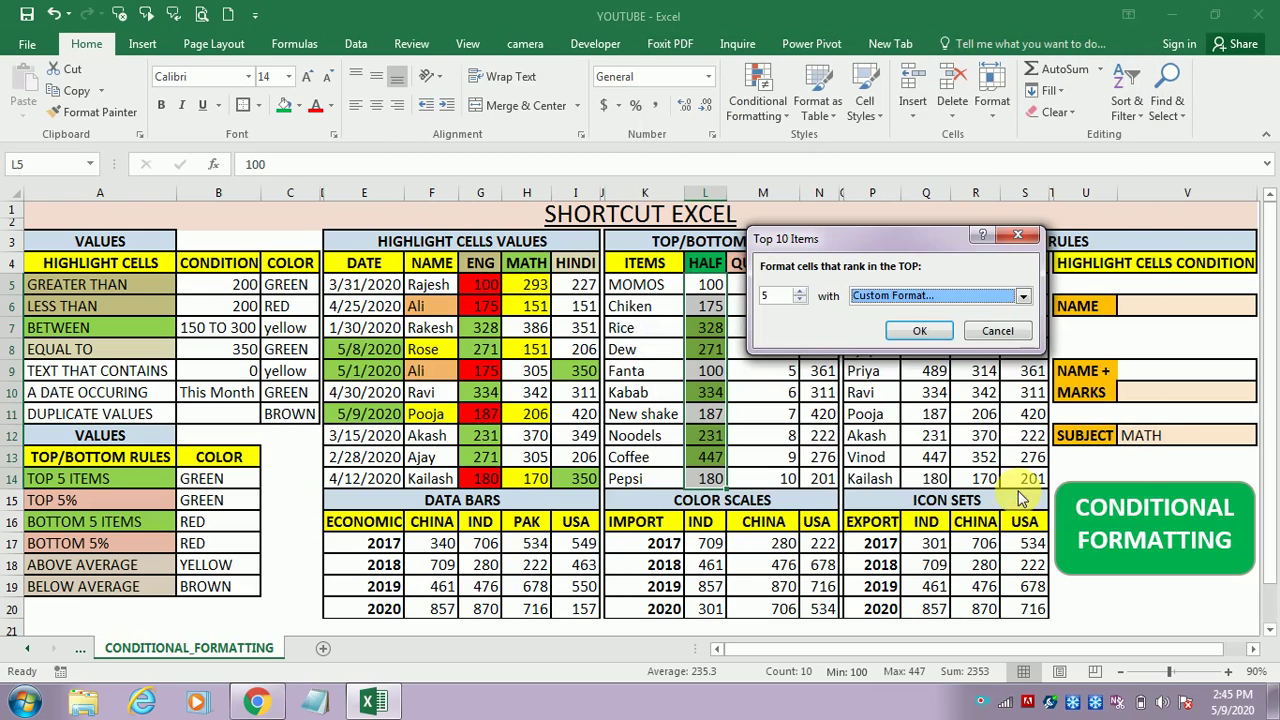
click(919, 331)
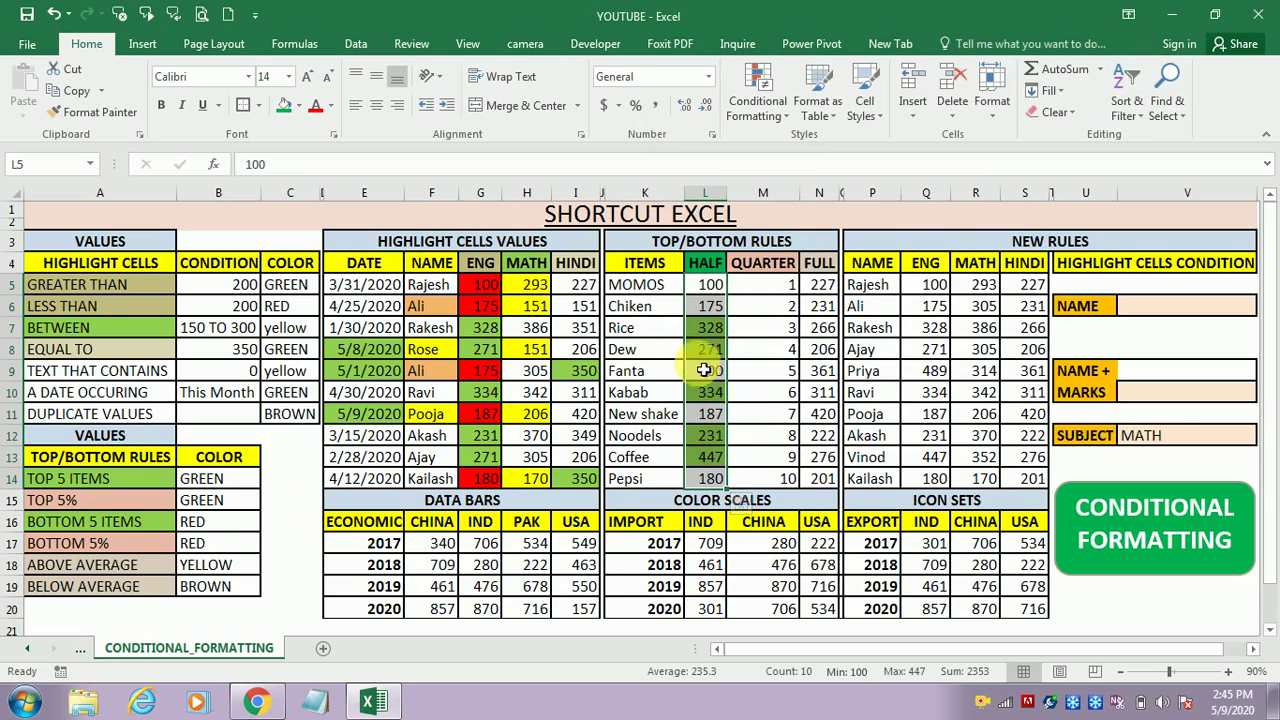
Start a Bottom 10 Items rule on the same HALF column values and set the number of items to 5
click(758, 105)
click(758, 100)
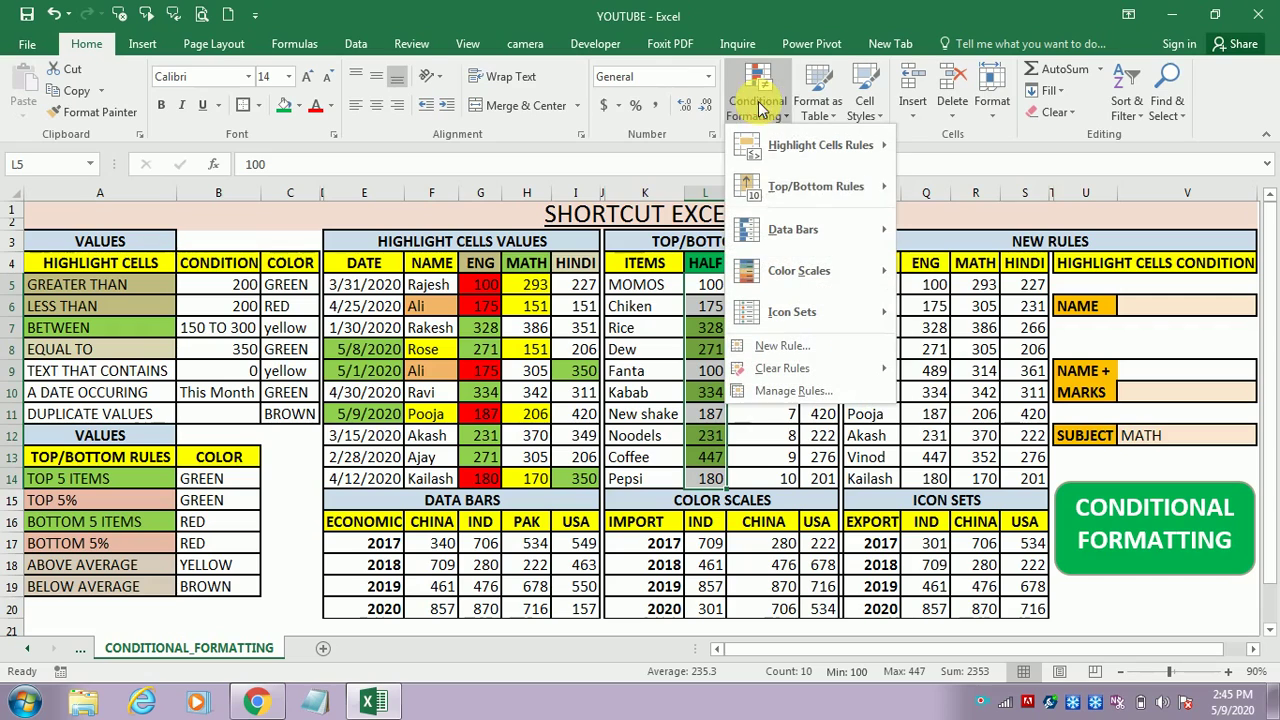
mouse_move(820, 198)
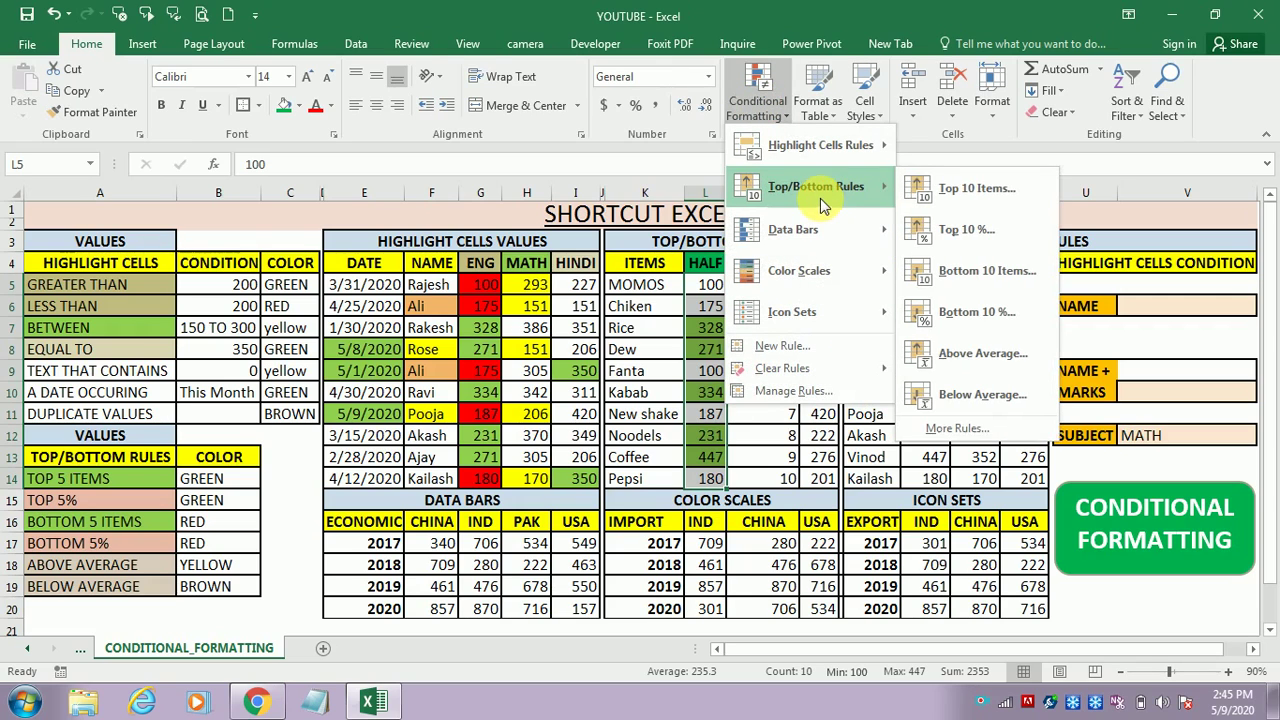
click(990, 274)
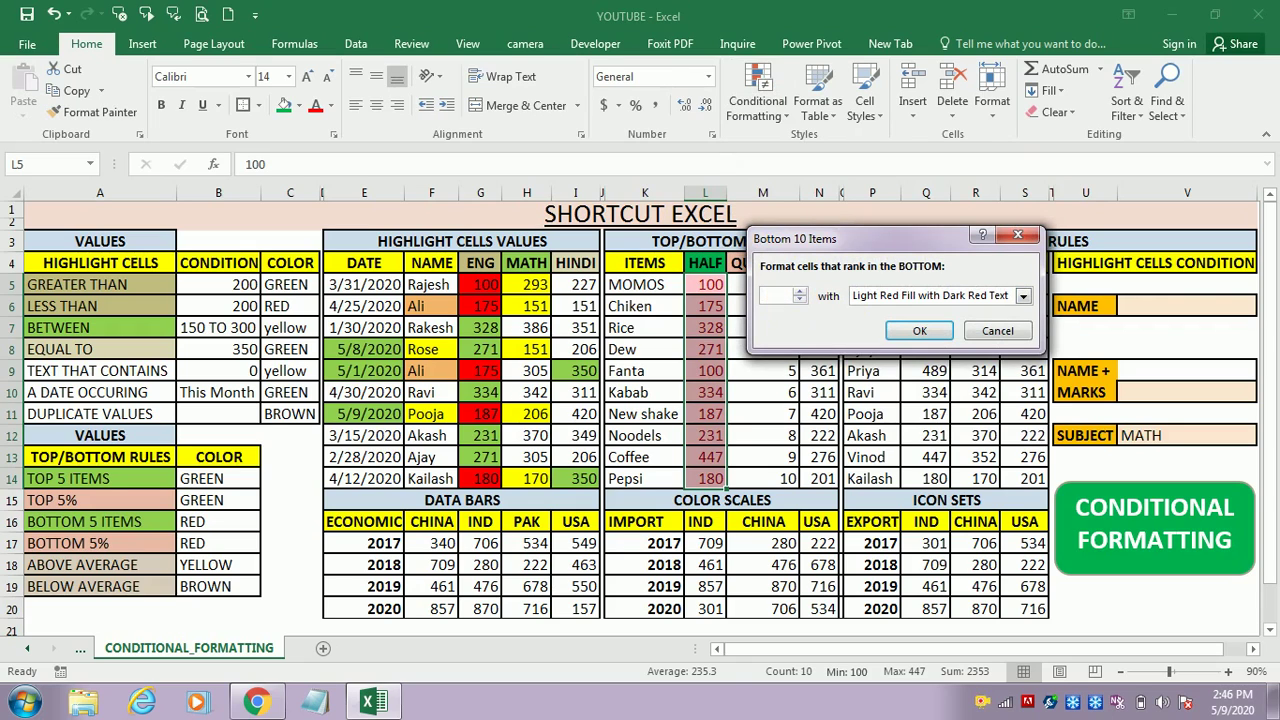
text(5)
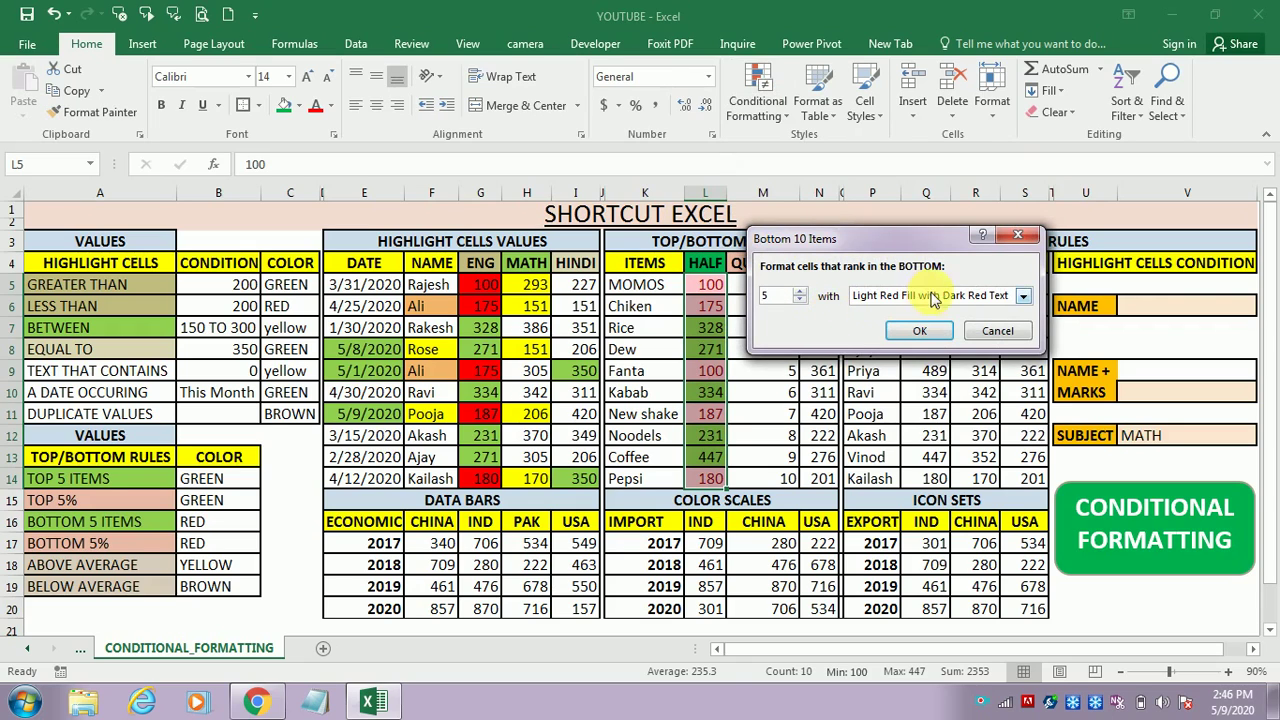
Give the bottom five HALF values a custom red background fill and apply the rule
click(1023, 295)
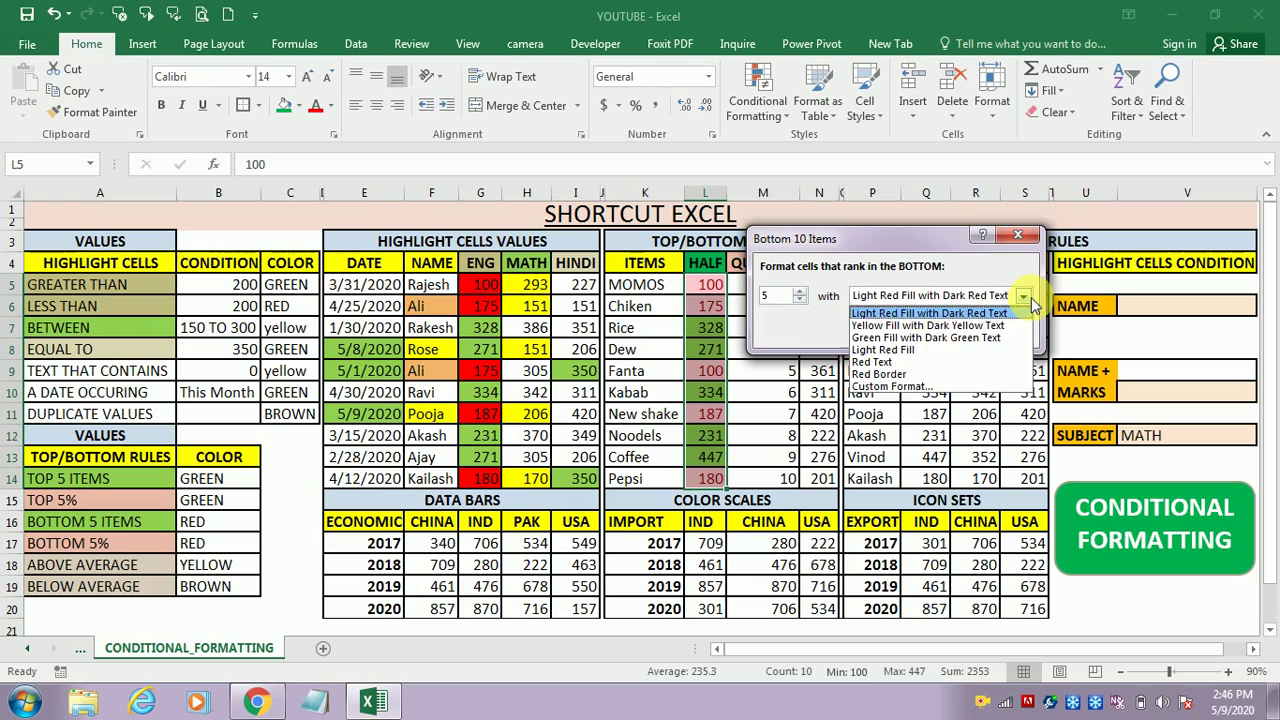
click(889, 393)
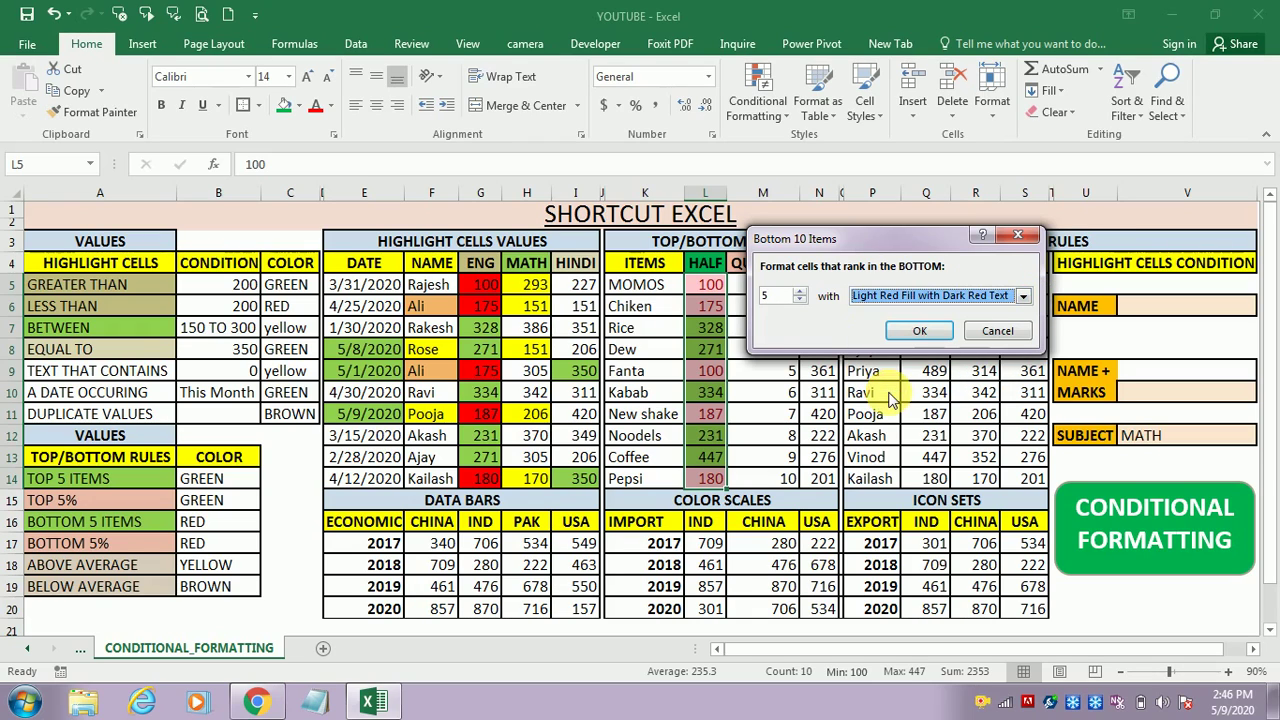
click(1023, 296)
click(892, 391)
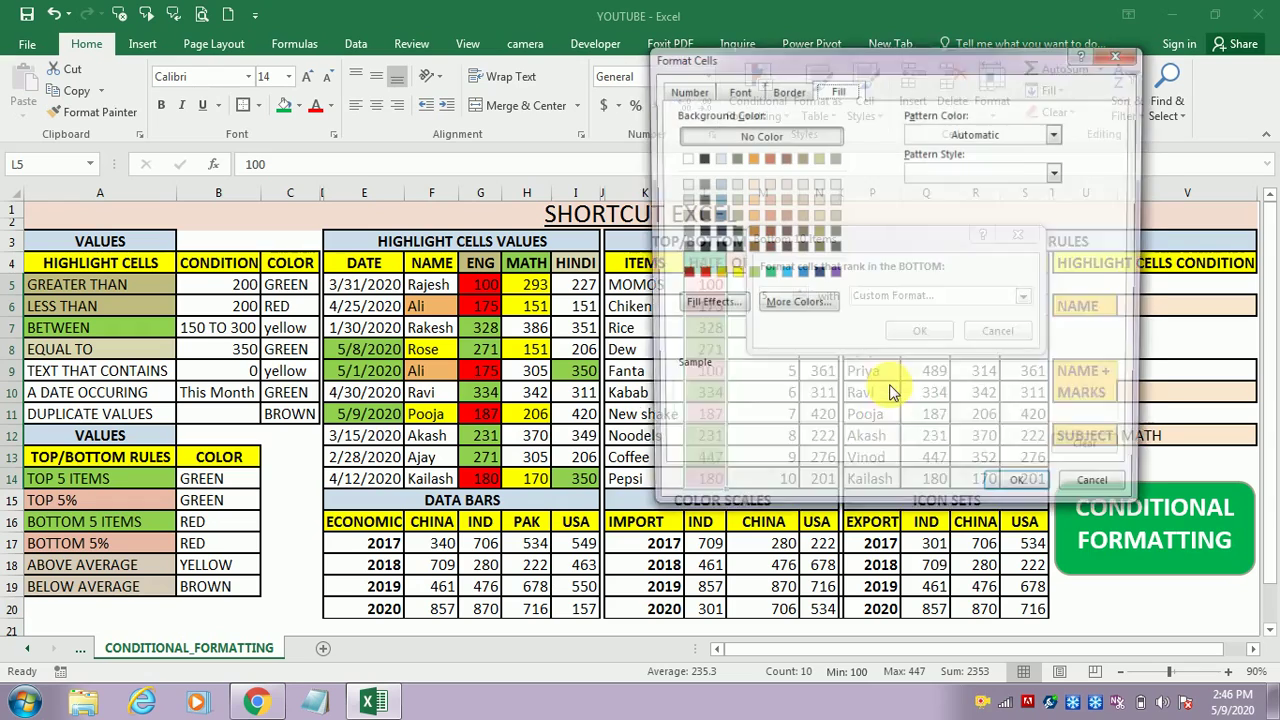
click(698, 274)
click(1018, 489)
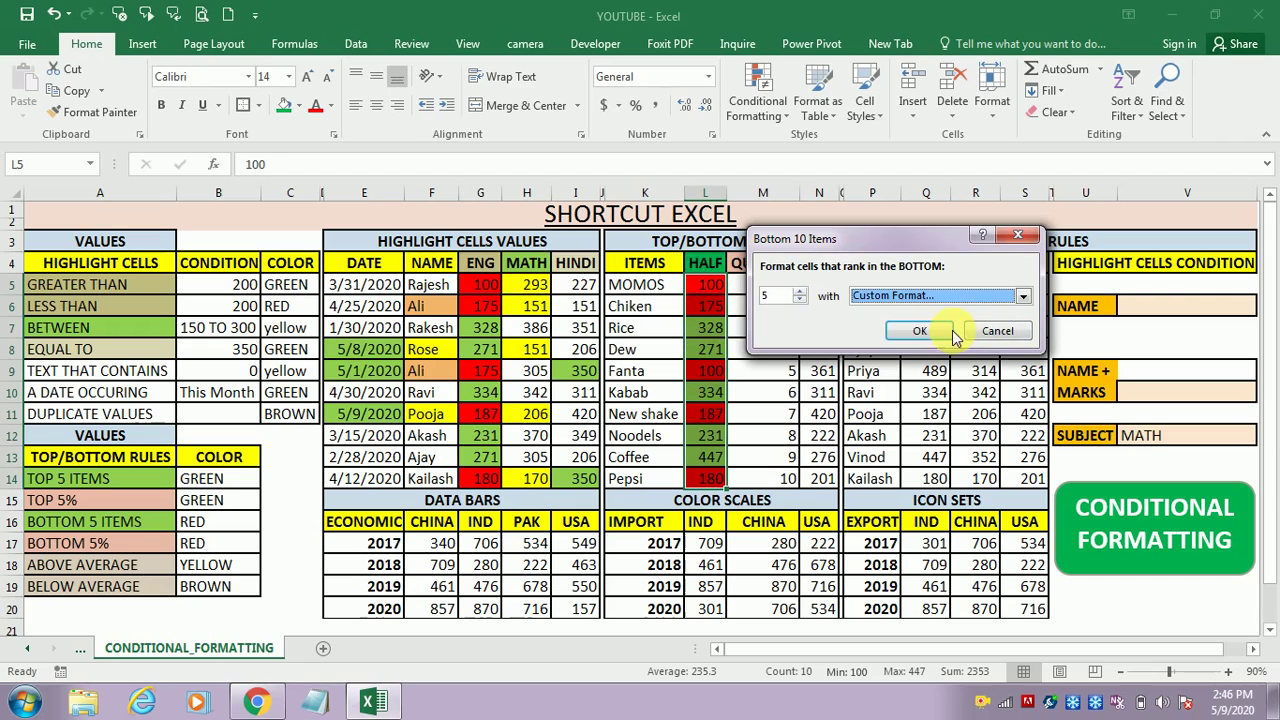
click(919, 331)
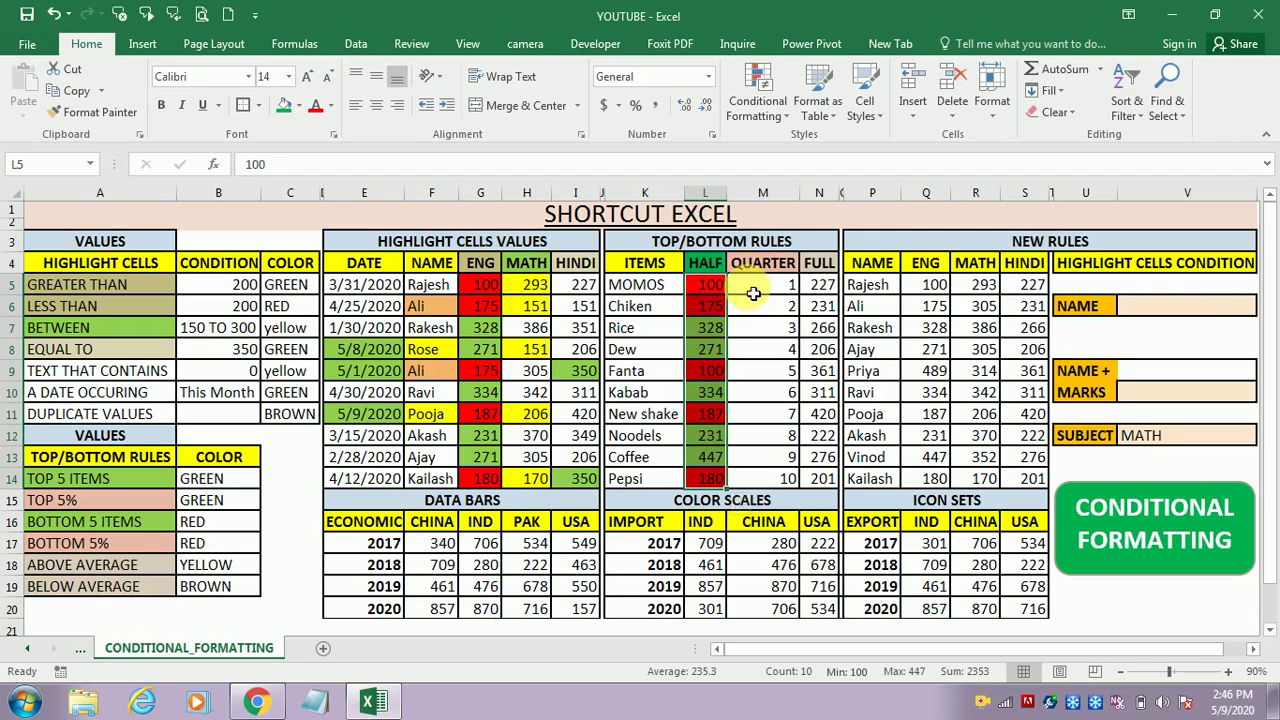
Start a Top 10% rule on the QUARTER column values in M5:M14 and set the percentage to 5
click(762, 291)
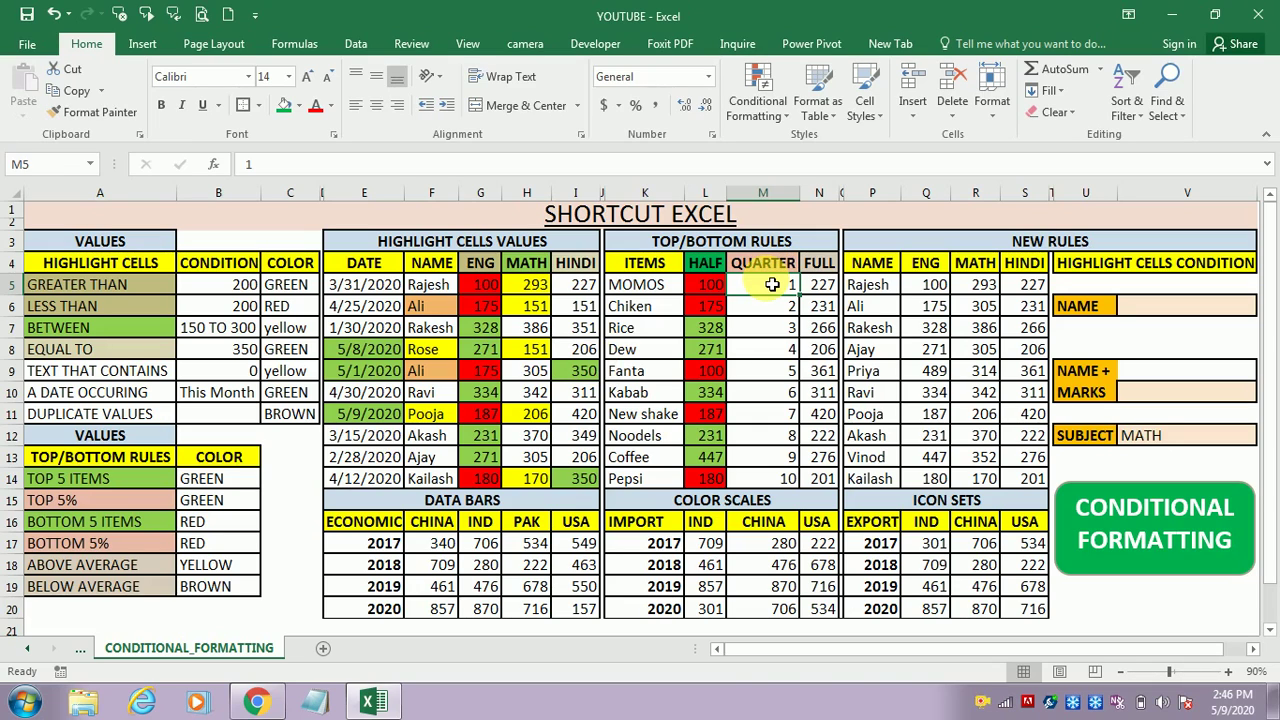
key(shift+Down)
key(shift+Down)
key(shift+Down)
key(shift+Down)
key(shift+Down)
key(shift+Down)
key(shift+Down)
key(shift+Down)
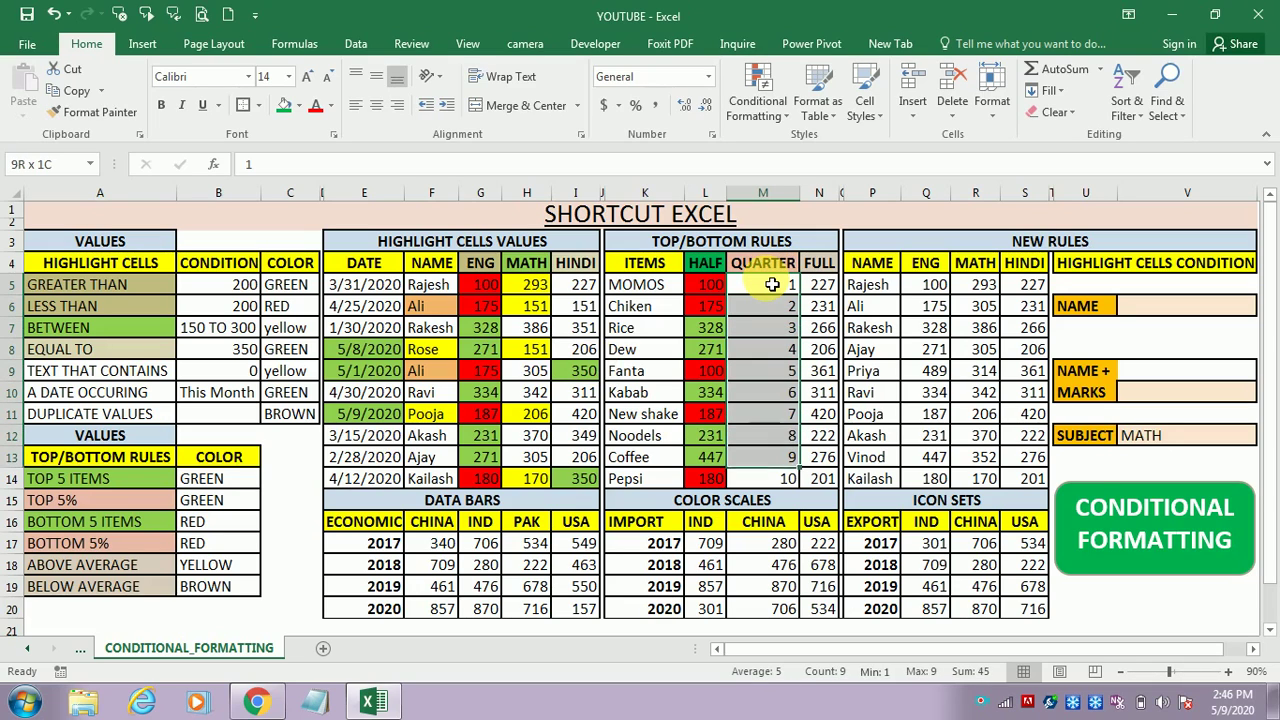
key(shift+Down)
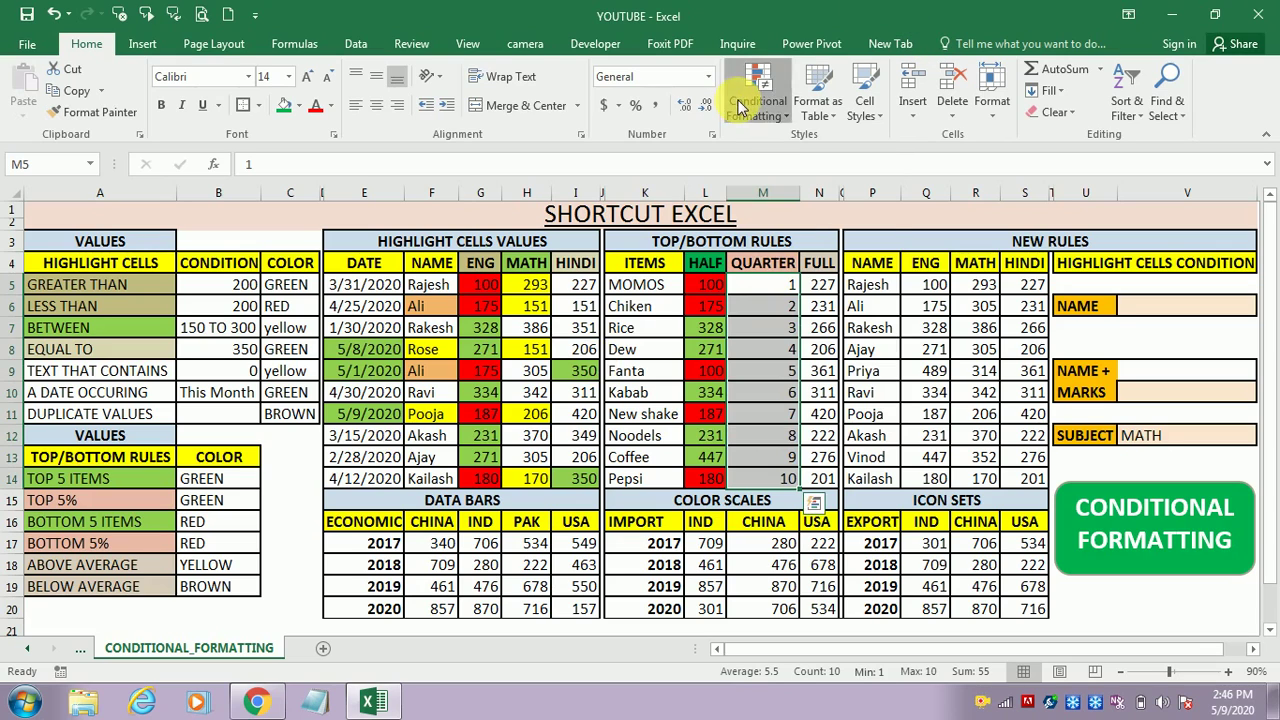
click(740, 106)
mouse_move(820, 186)
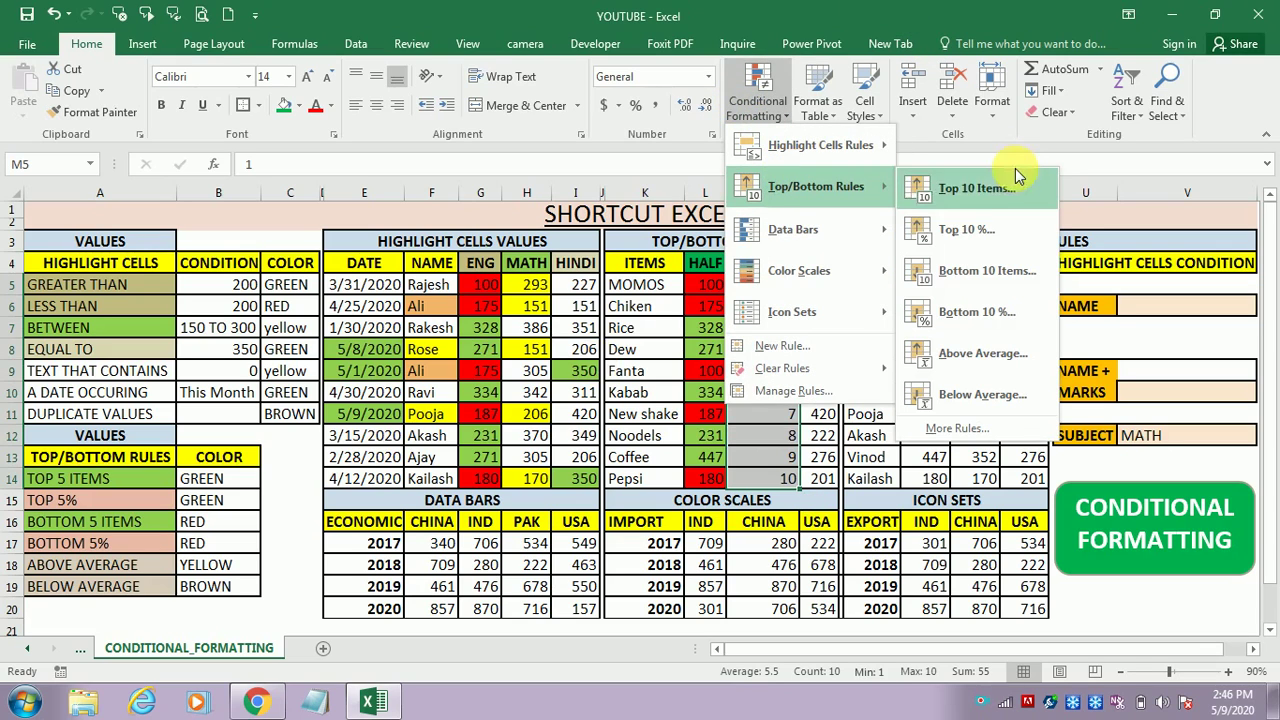
click(966, 229)
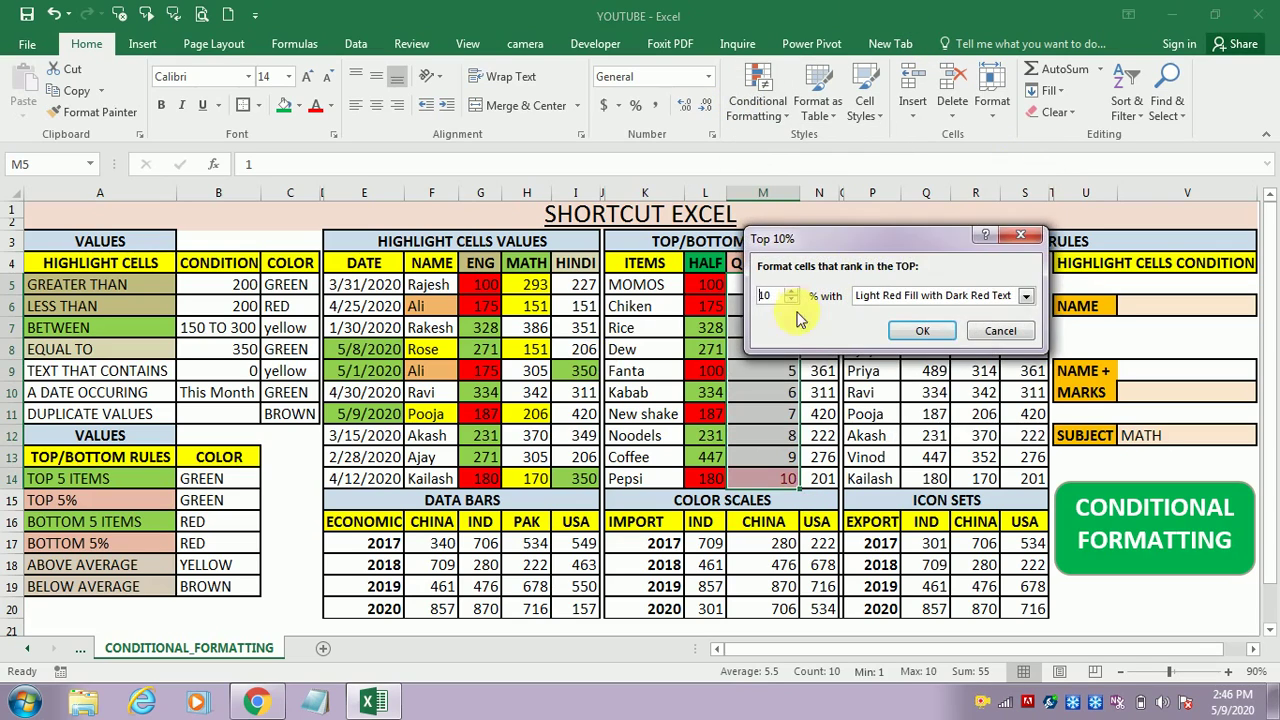
click(791, 291)
click(791, 291)
click(791, 291)
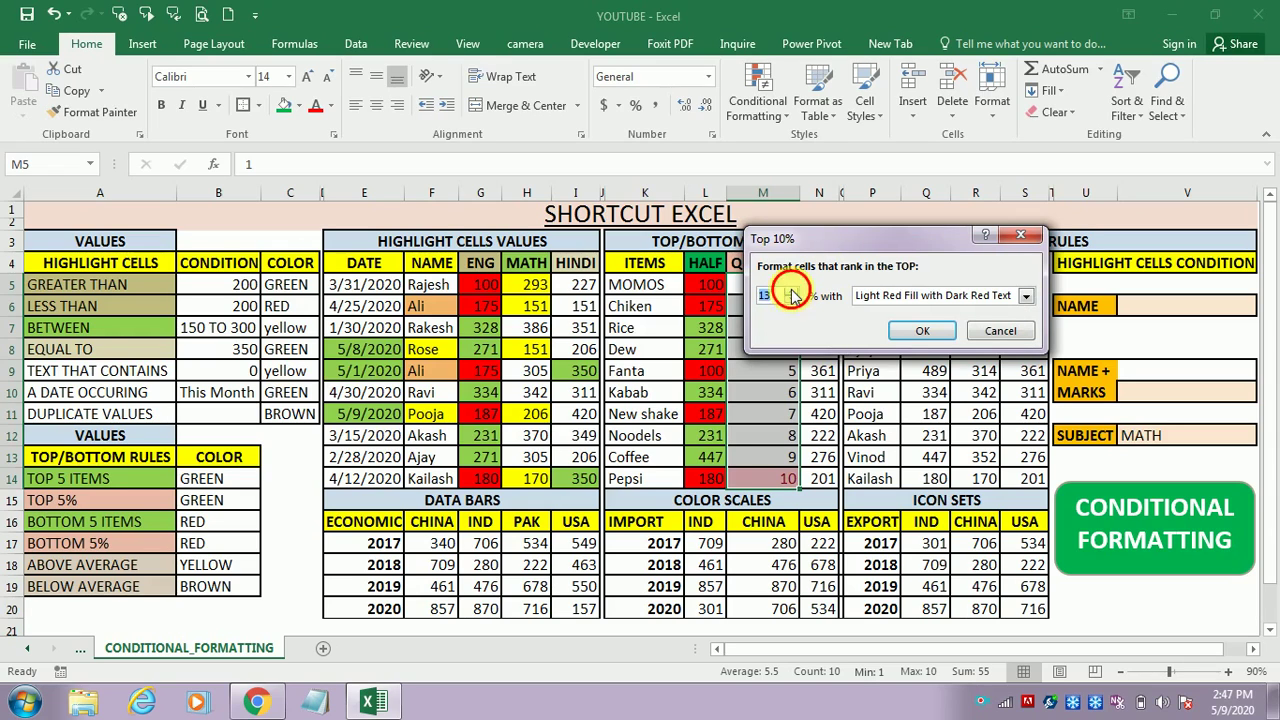
click(791, 291)
click(791, 291)
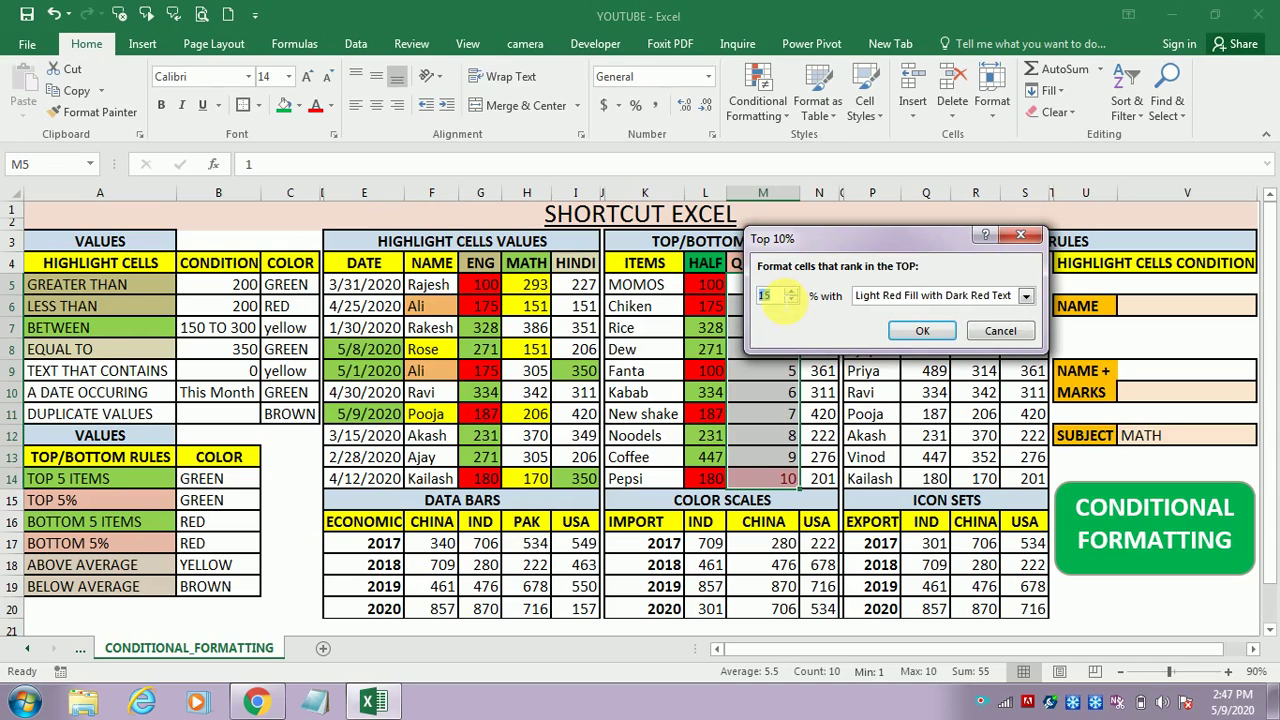
key(BackSpace)
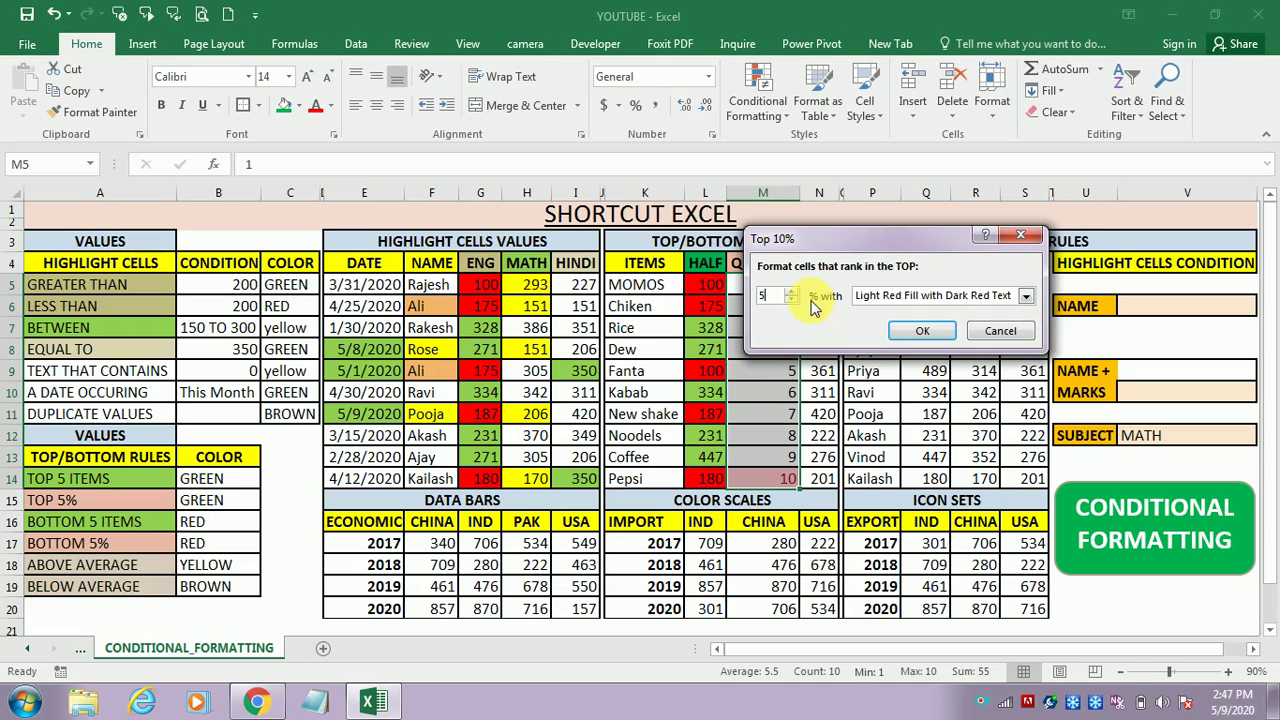
Give the top 5% of the QUARTER values a custom light green background fill and apply the rule
click(1027, 296)
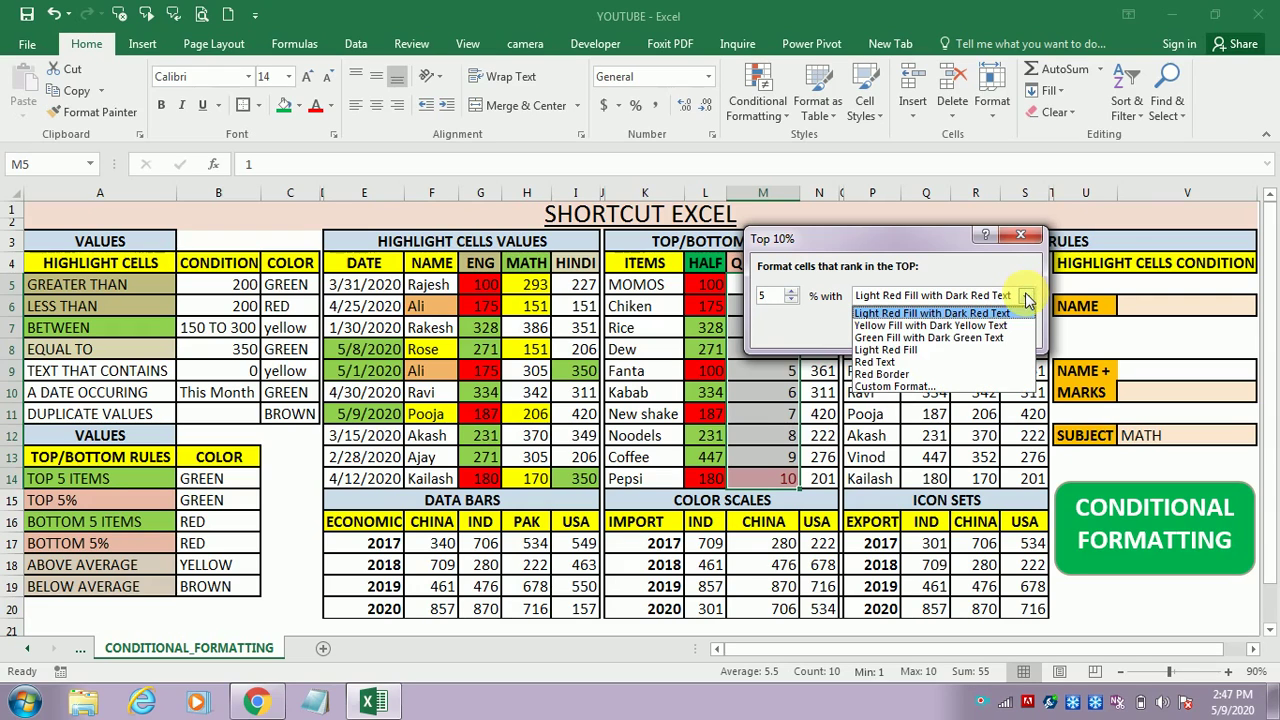
click(904, 398)
click(750, 273)
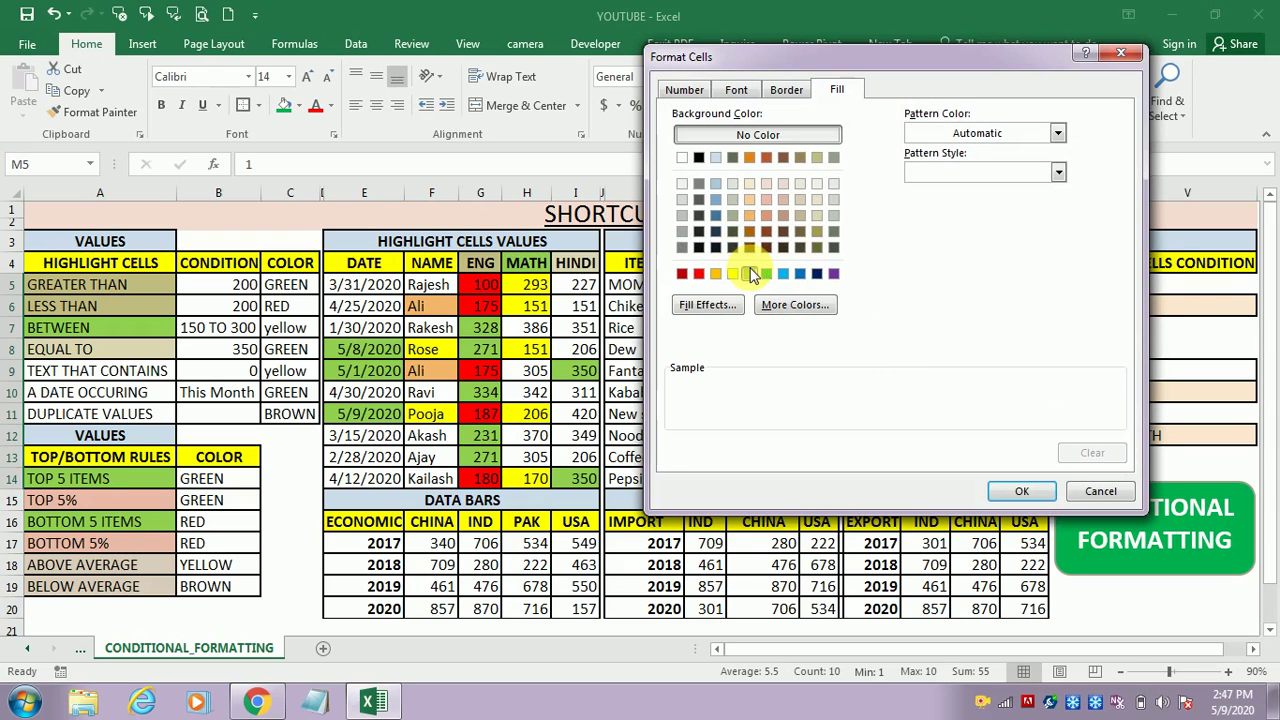
click(1028, 494)
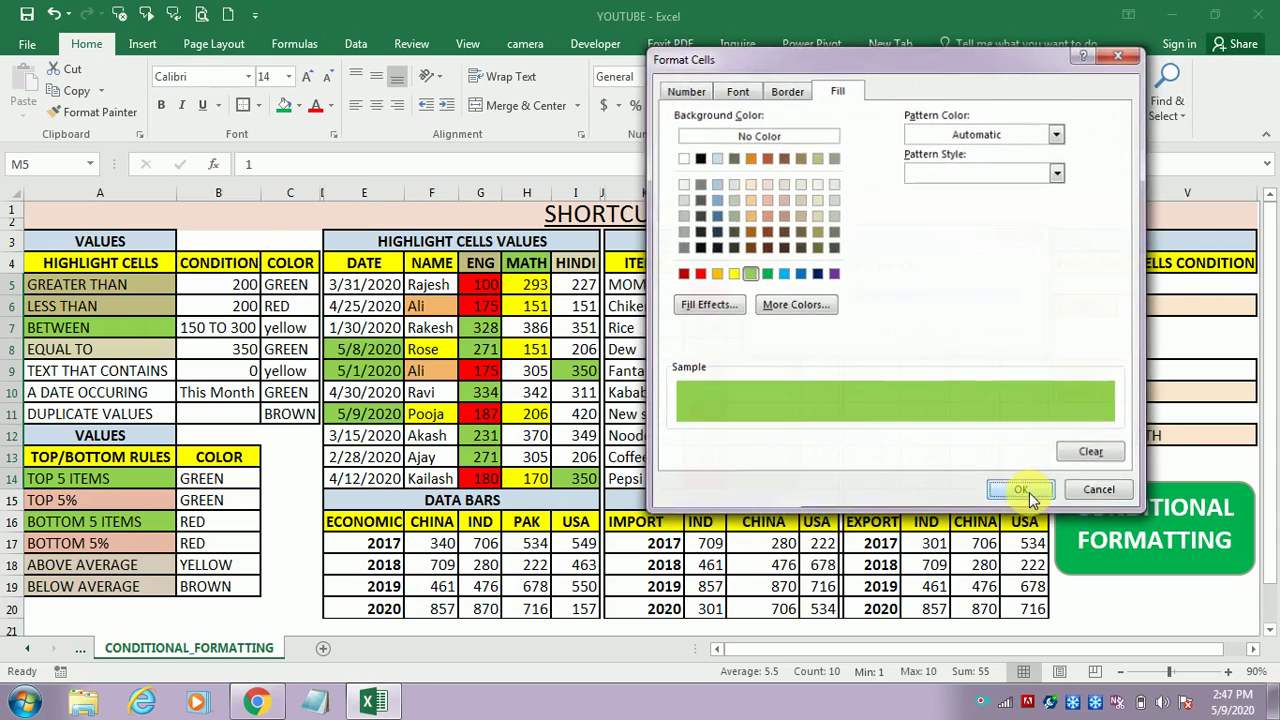
click(915, 330)
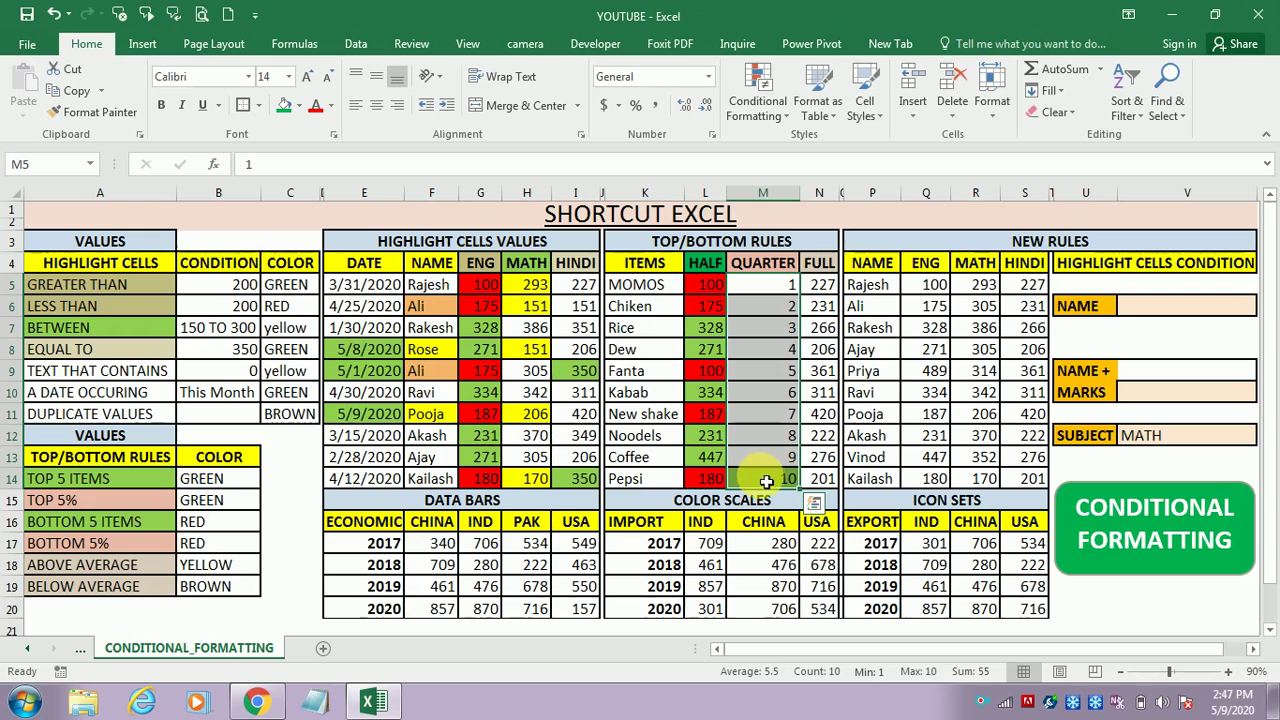
Start a Bottom 10% rule on the QUARTER column values and set the percentage to 5
click(752, 105)
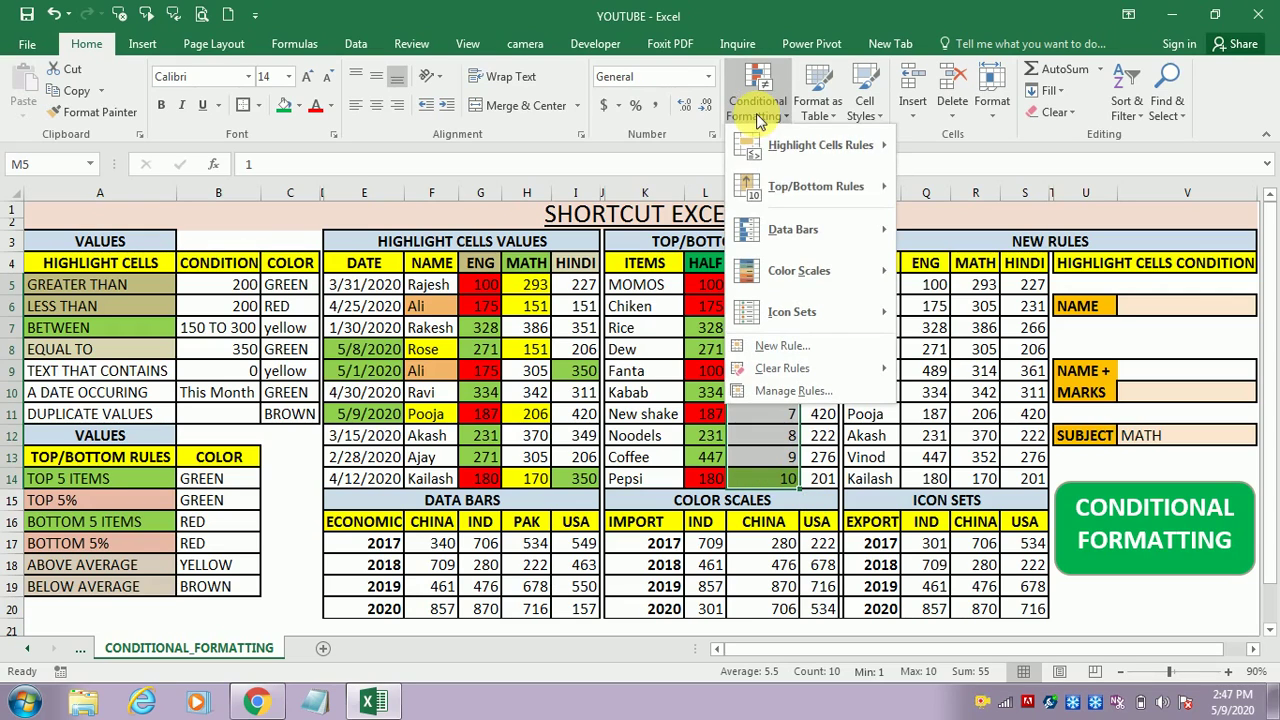
mouse_move(775, 186)
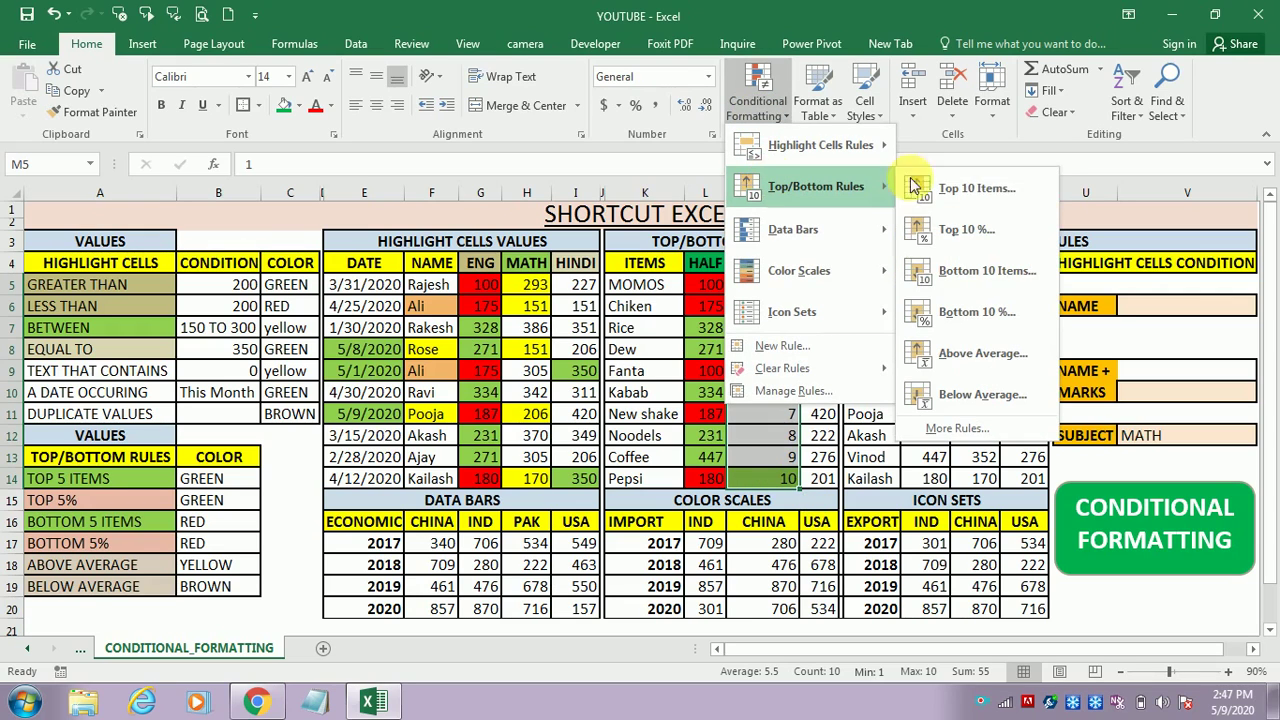
click(997, 311)
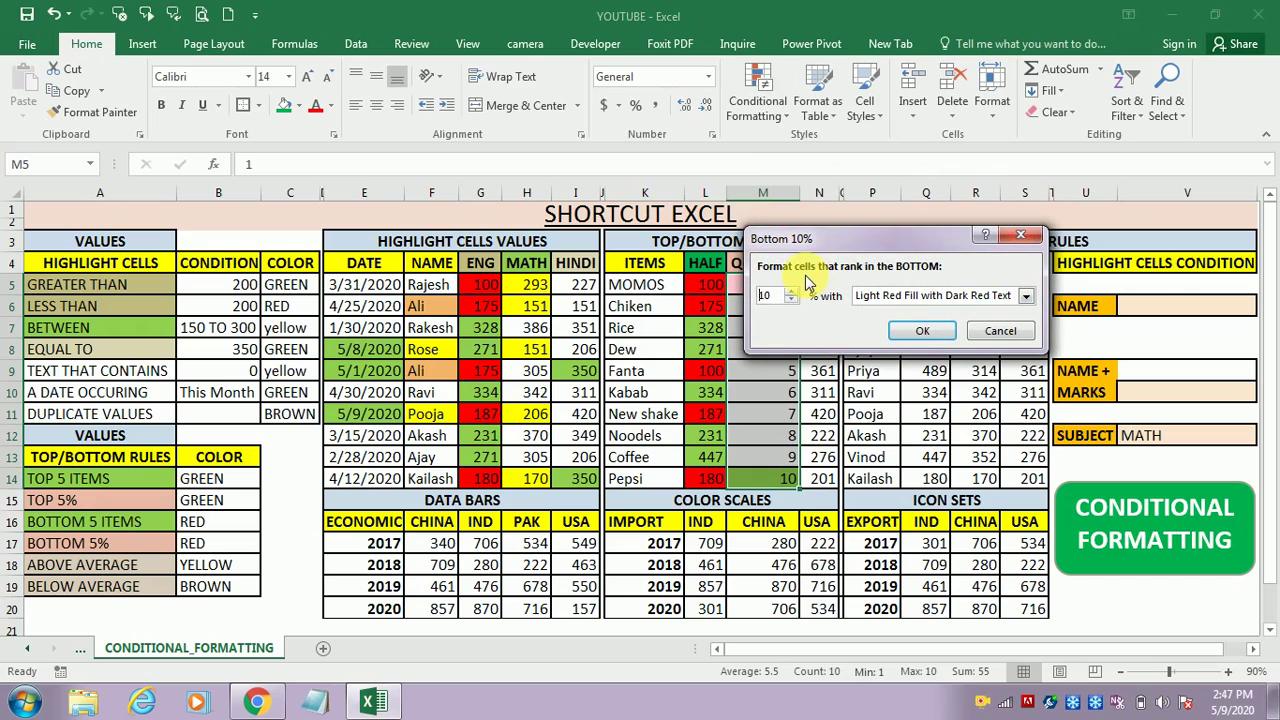
text(5)
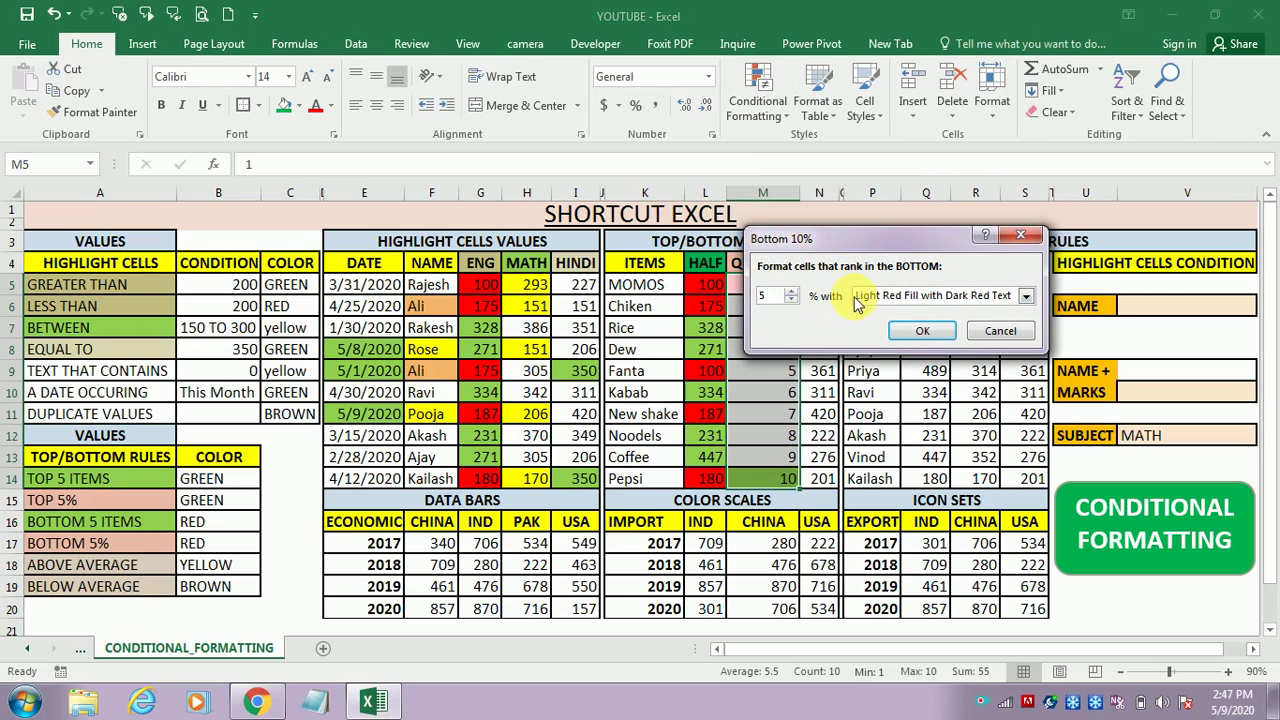
Give the bottom 5% of the QUARTER values a custom red background fill and apply the rule
click(1026, 297)
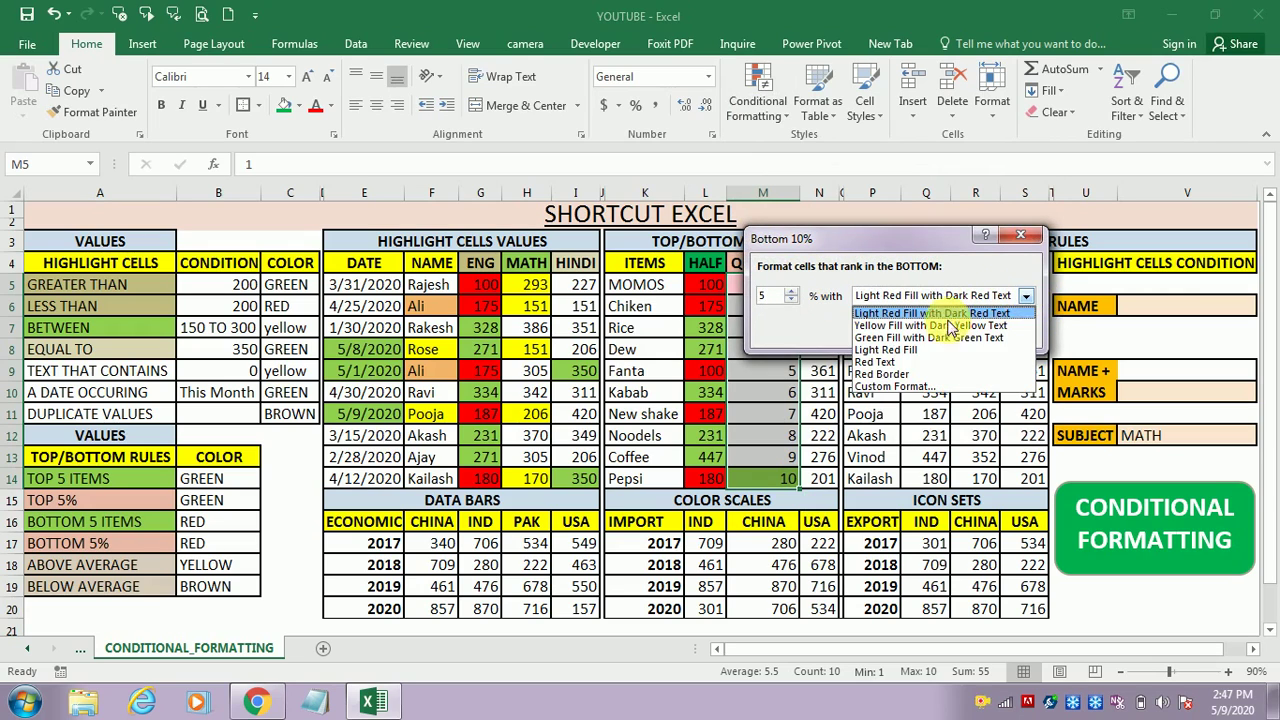
click(925, 392)
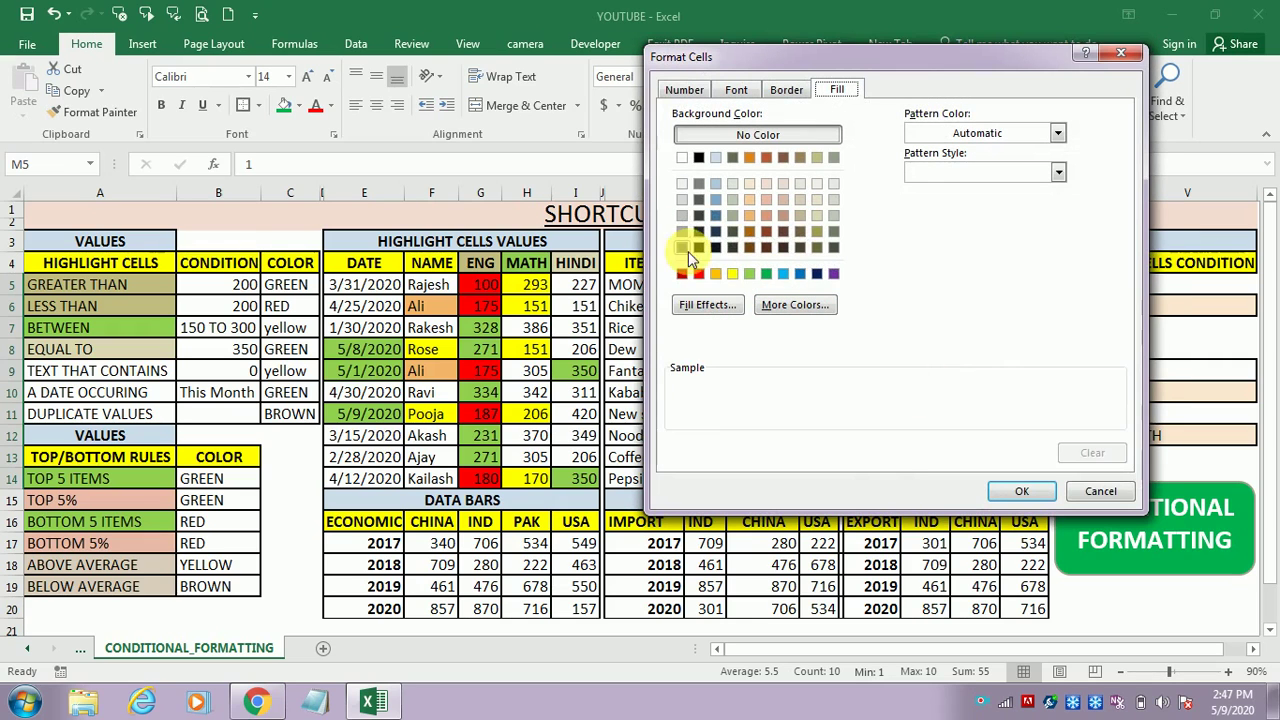
click(699, 273)
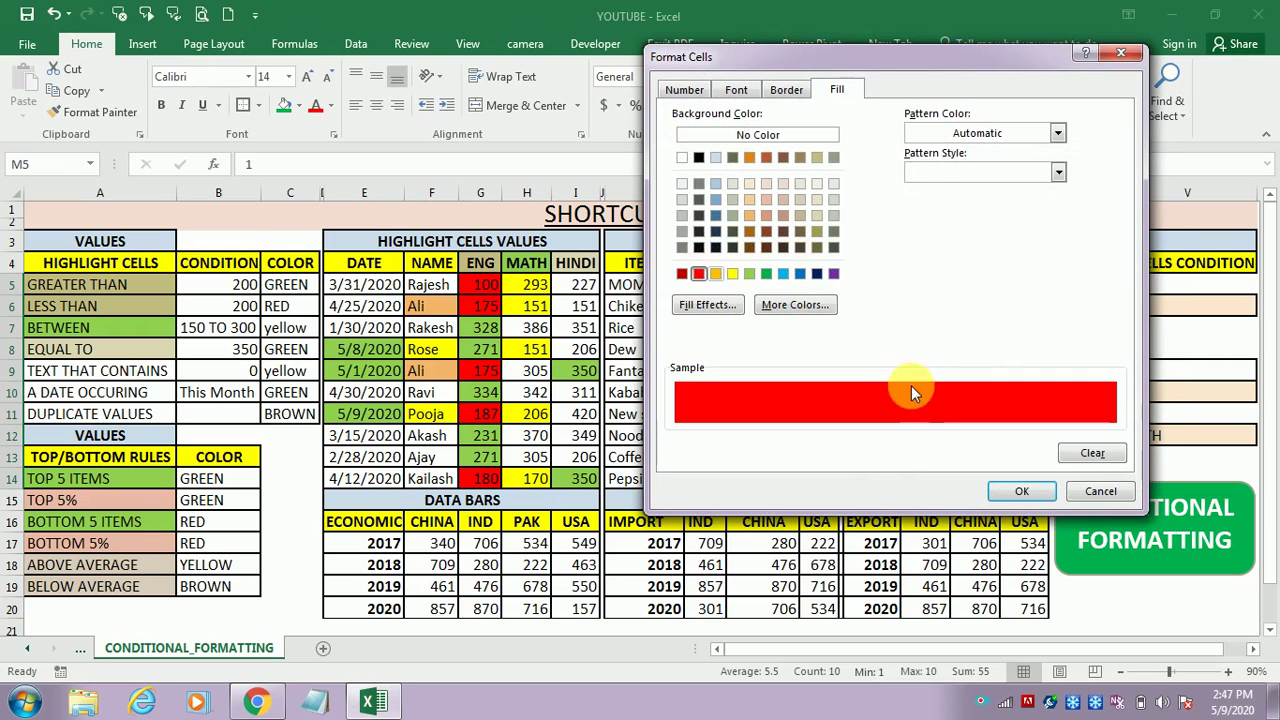
click(1021, 490)
click(923, 331)
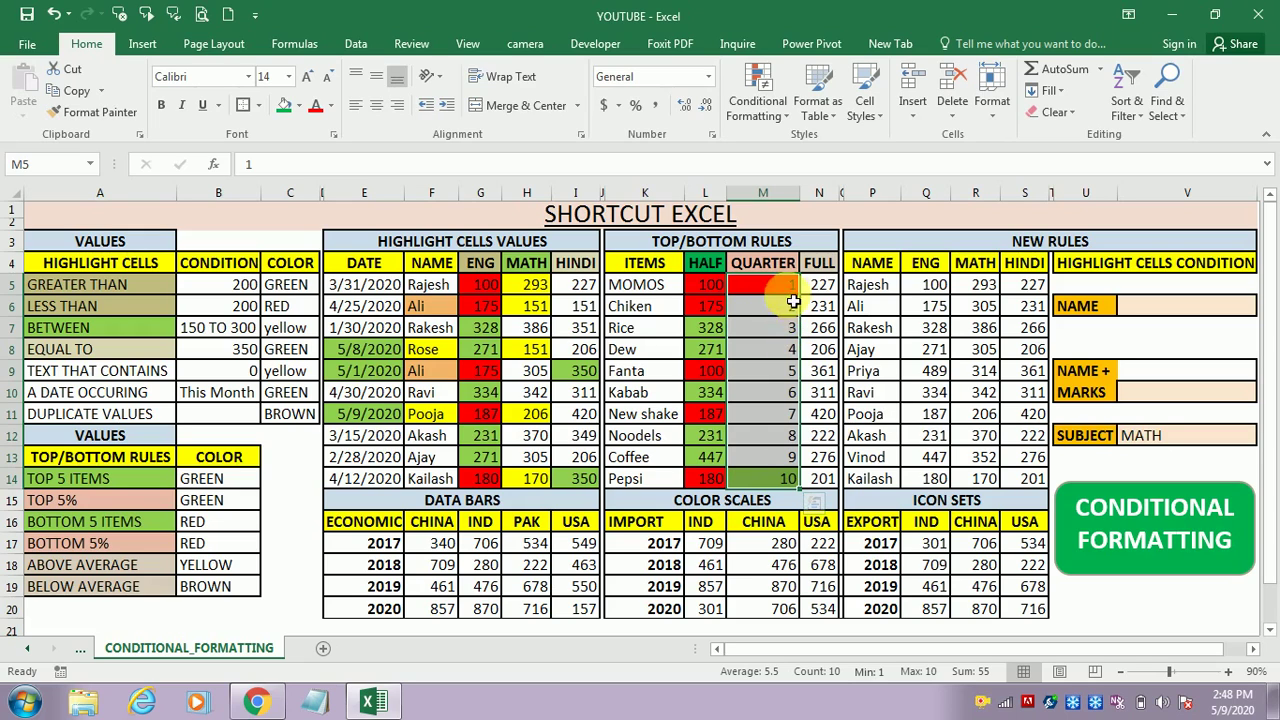
click(801, 485)
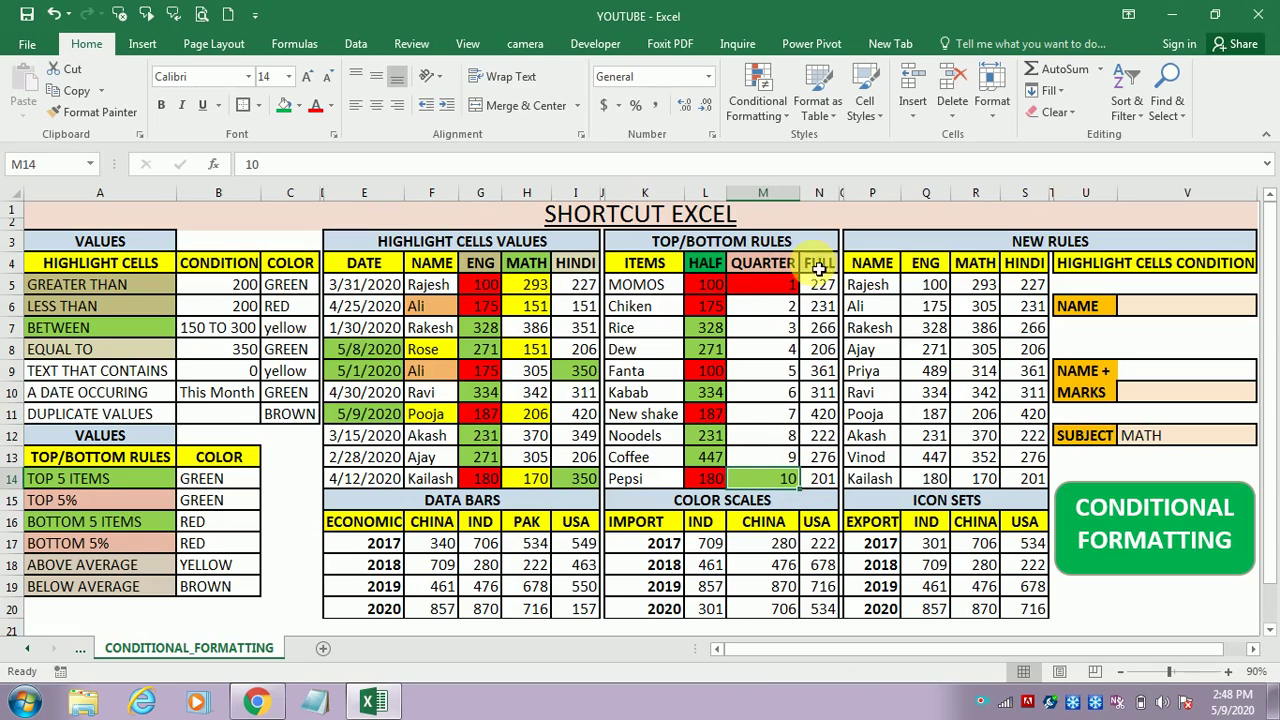
click(791, 292)
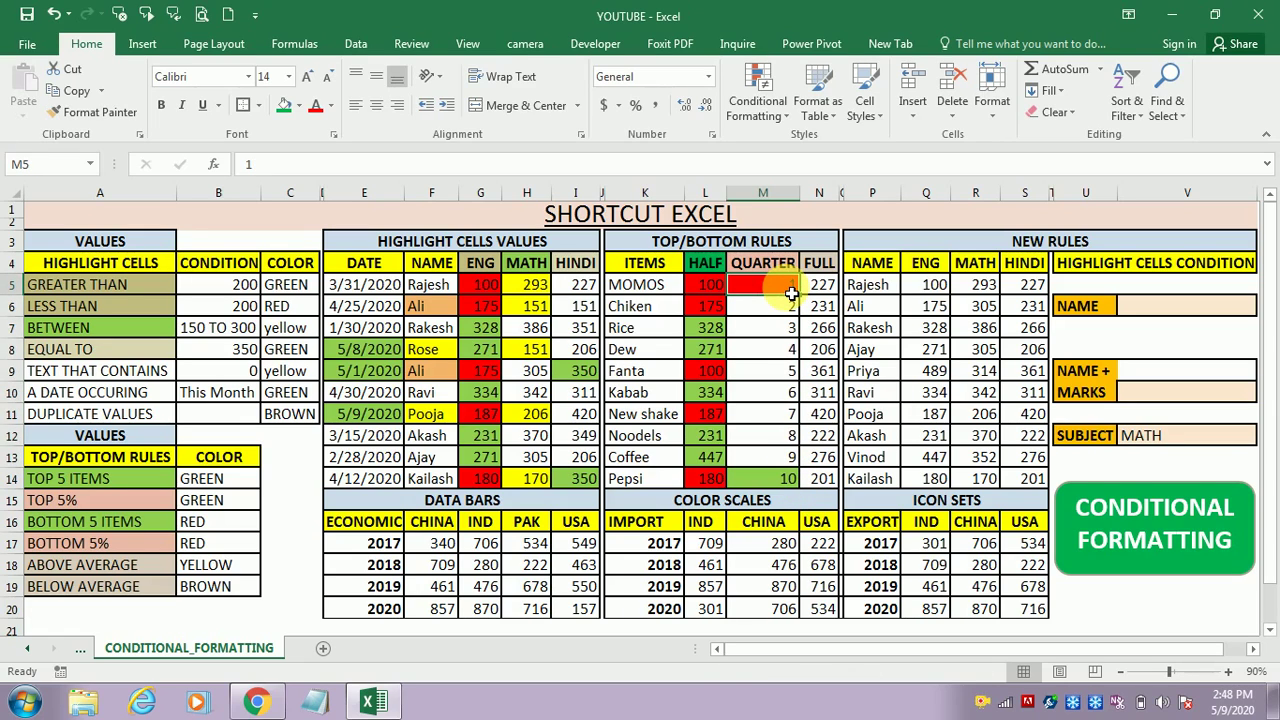
click(822, 290)
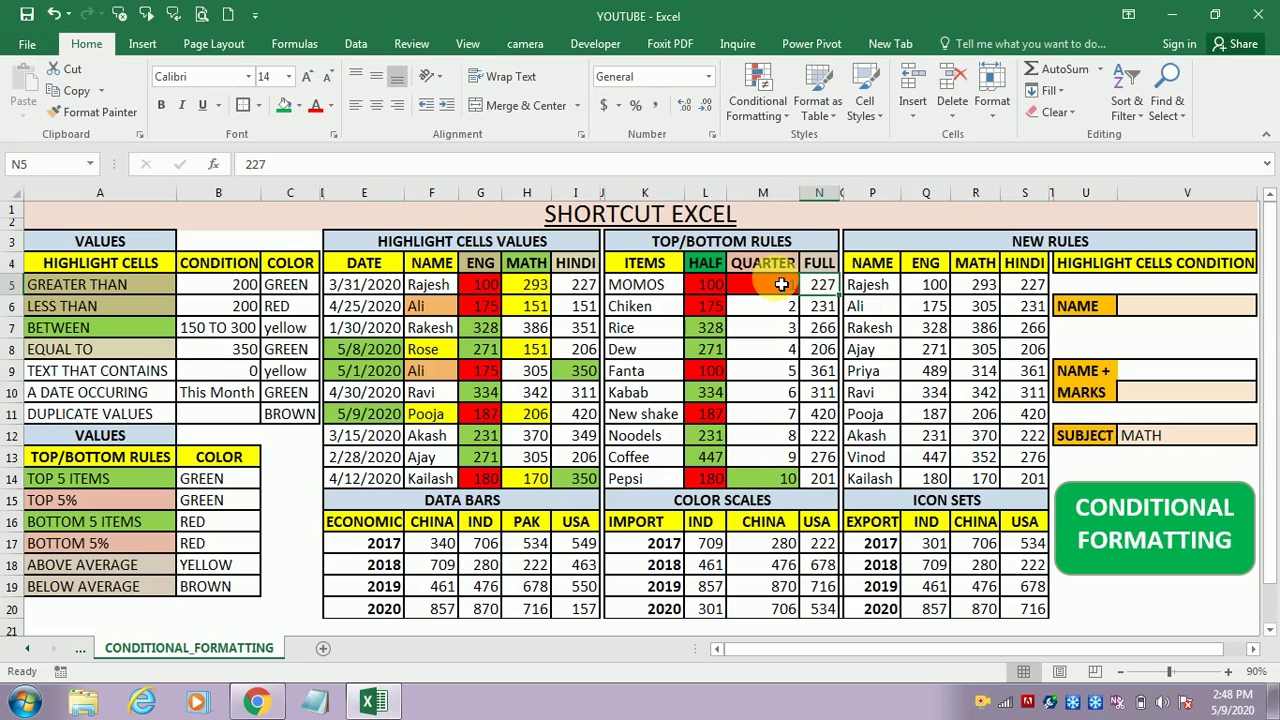
click(785, 284)
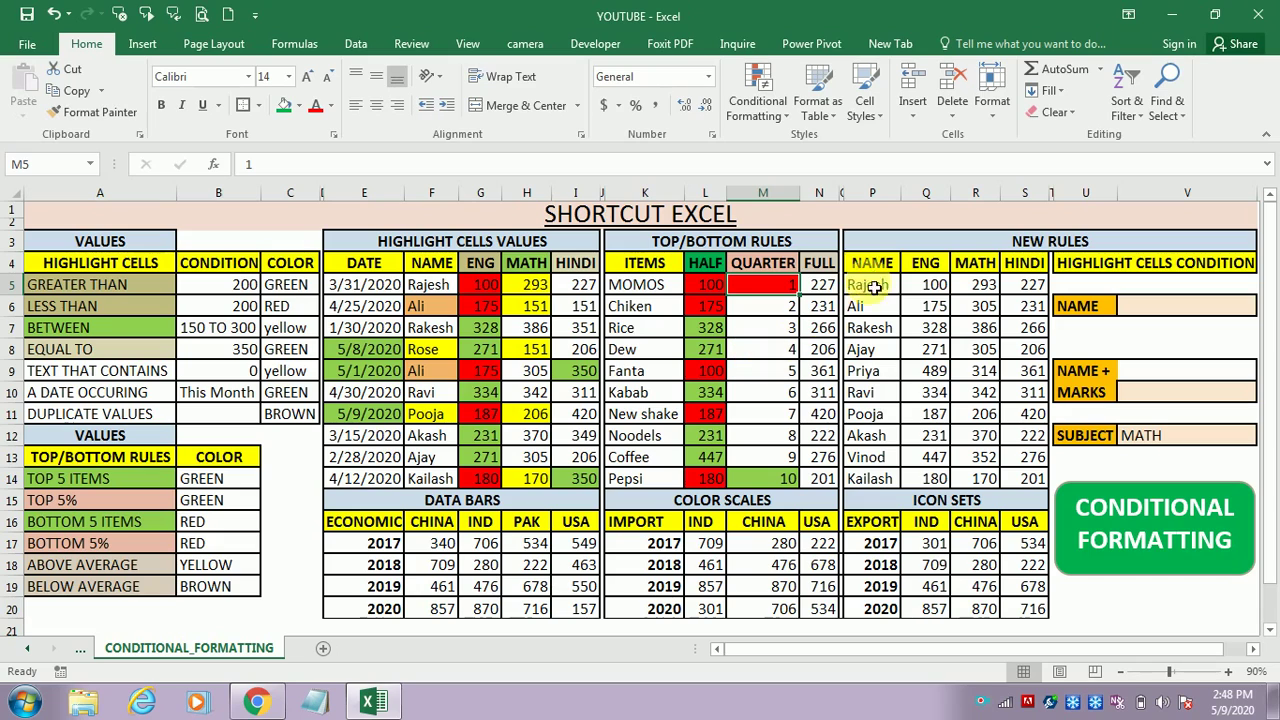
click(821, 284)
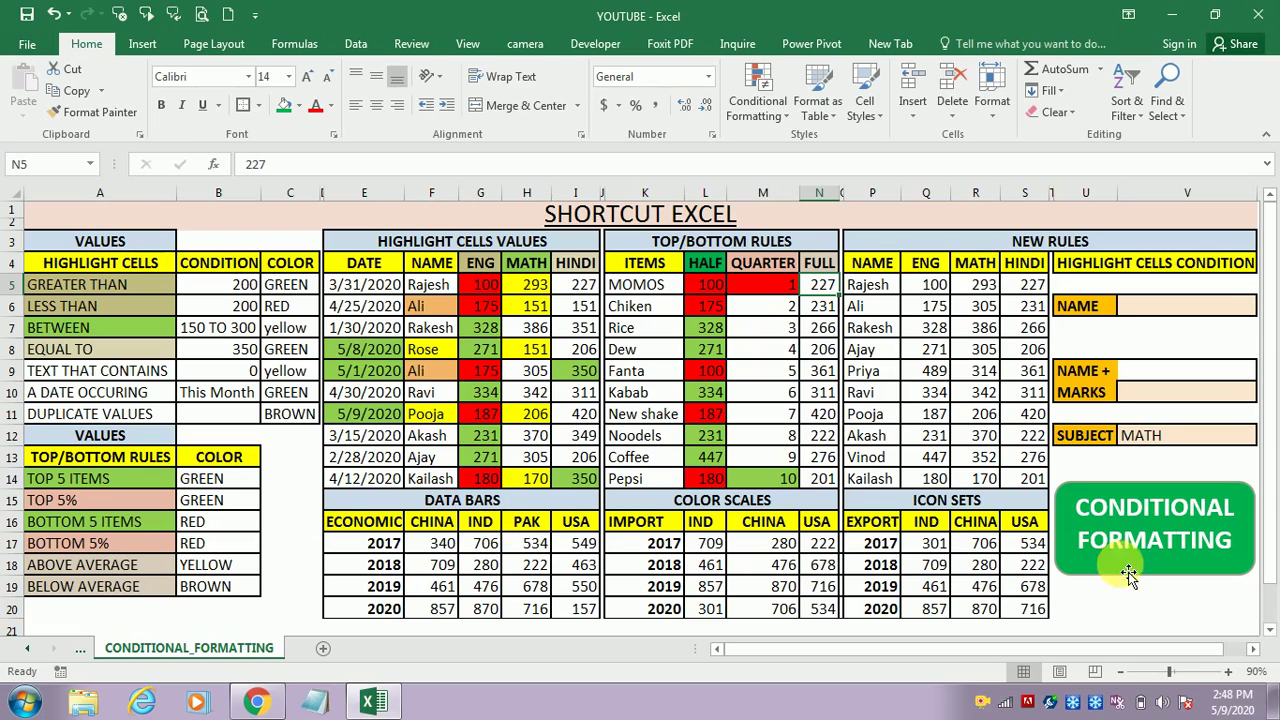
Calculate the average of the FULL column values N5:N14 in cell U19 with the AVERAGE function
click(1079, 597)
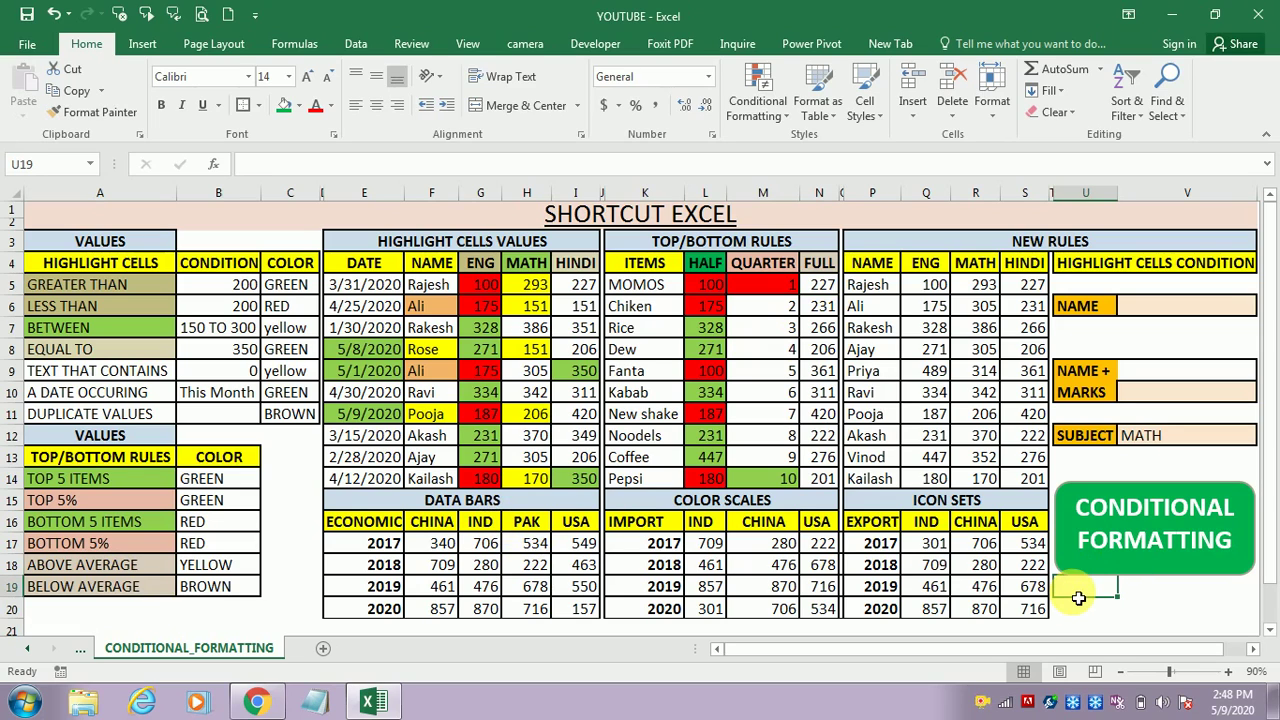
text(=AVE)
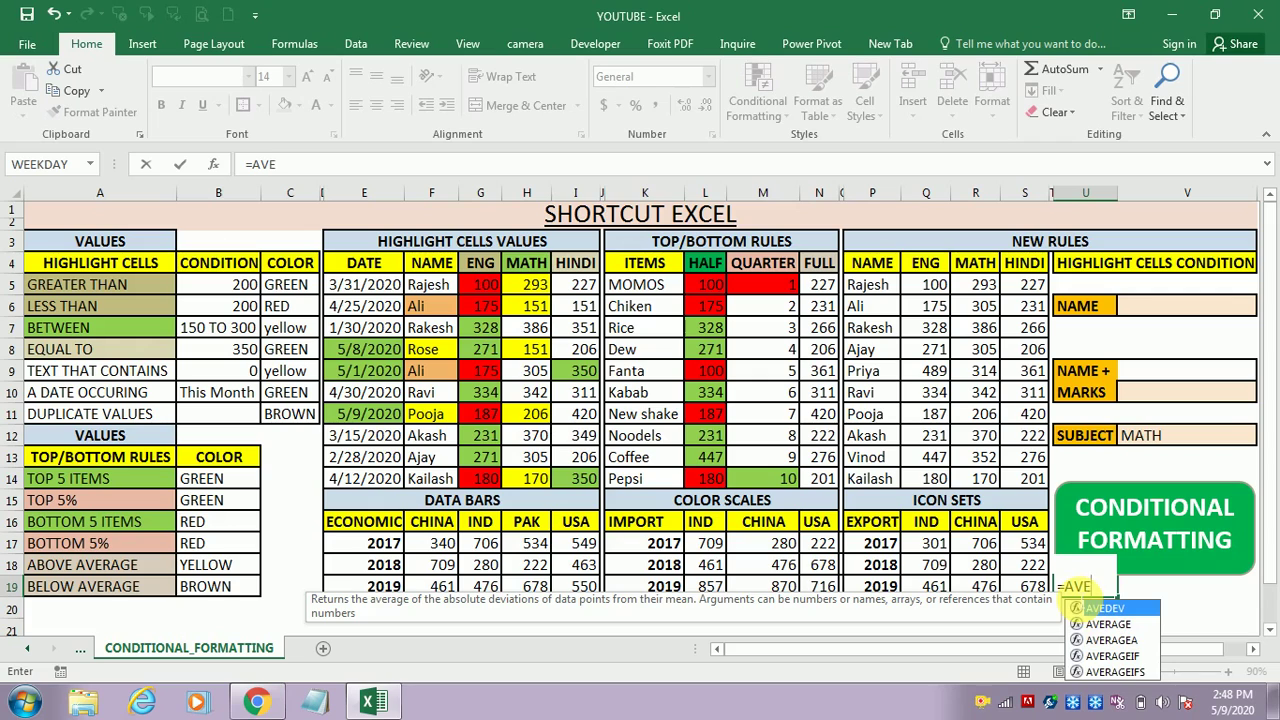
key(Down)
key(Tab)
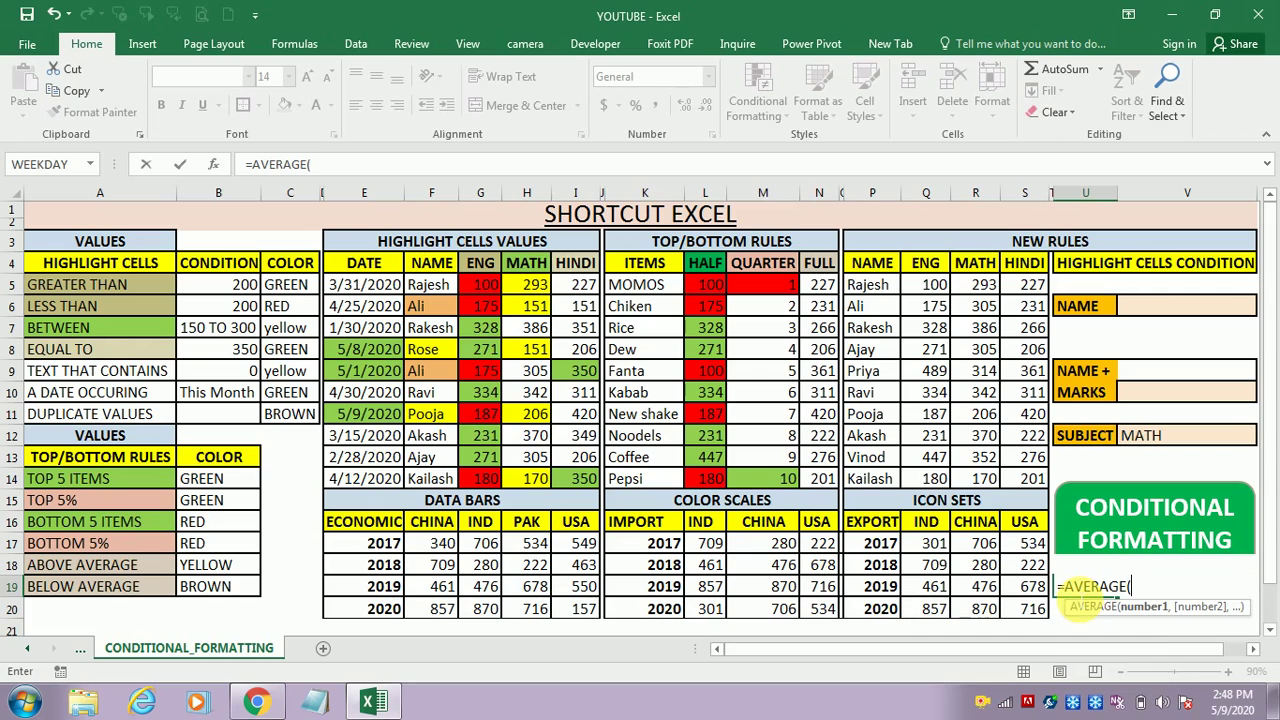
click(830, 288)
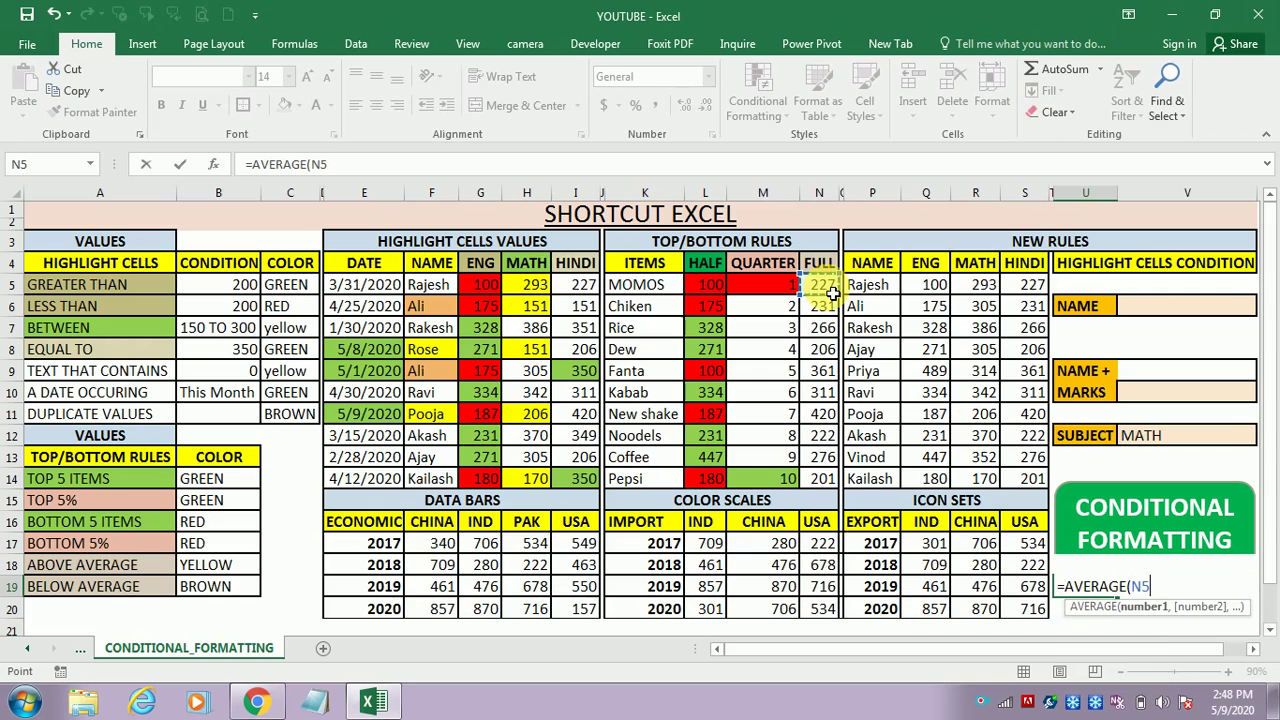
key(shift+Down)
key(shift+Down)
key(shift+Down)
key(shift+Down)
key(shift+Down)
key(shift+Down)
key(shift+Down)
key(shift+Down)
key(shift+Down)
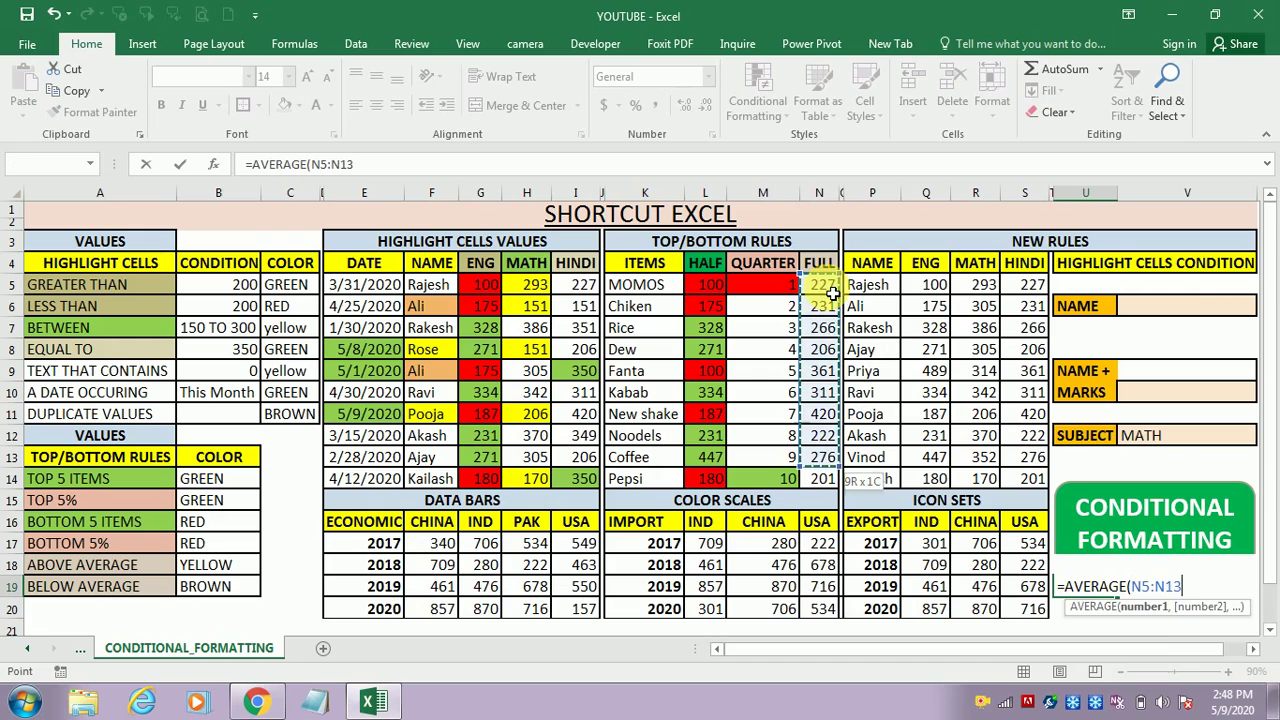
key(Return)
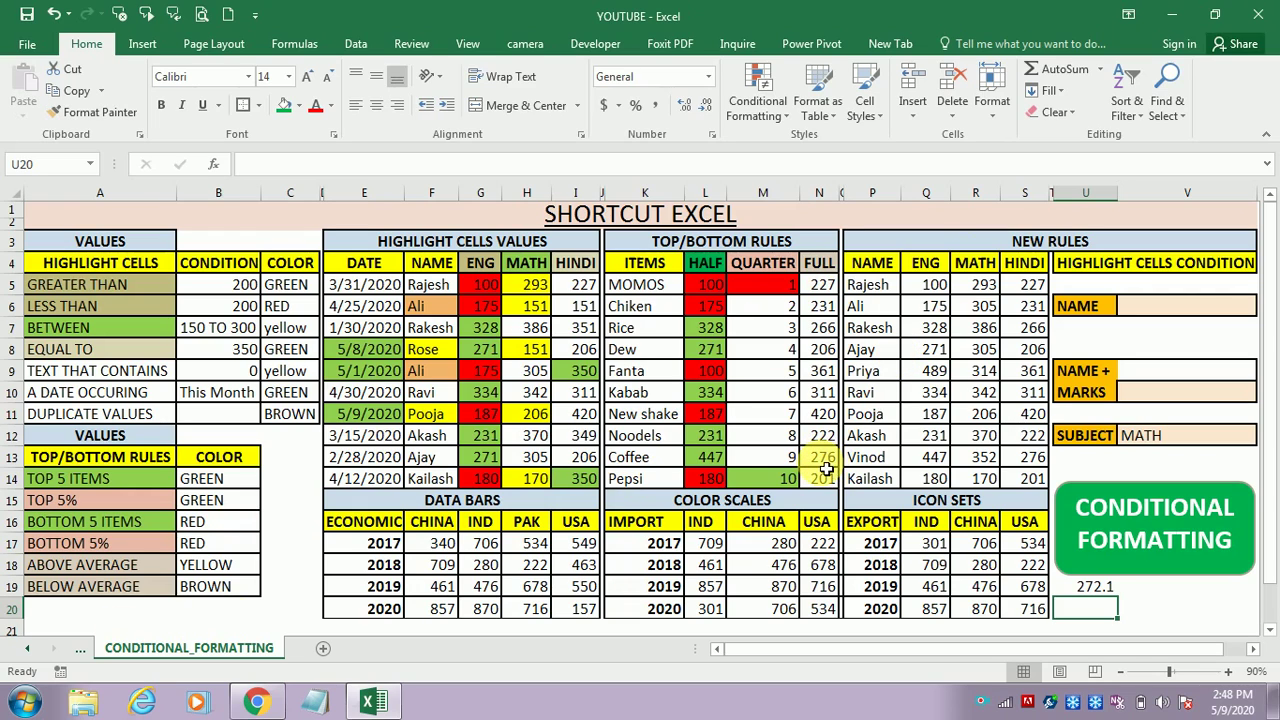
Start an Above Average rule on the FULL column values in N5:N14
click(820, 287)
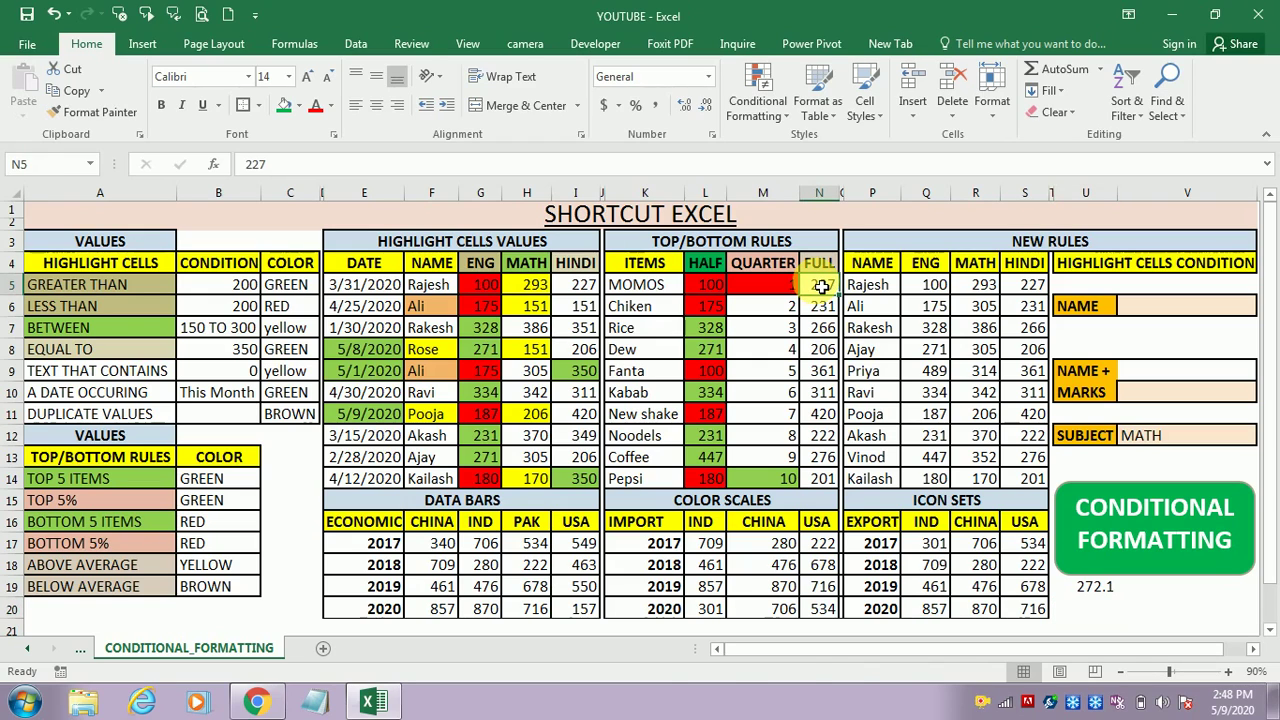
key(shift+Down)
key(shift+Down)
key(shift+Down)
key(shift+Down)
key(shift+Down)
key(shift+Down)
key(shift+Down)
key(shift+Down)
key(shift+Down)
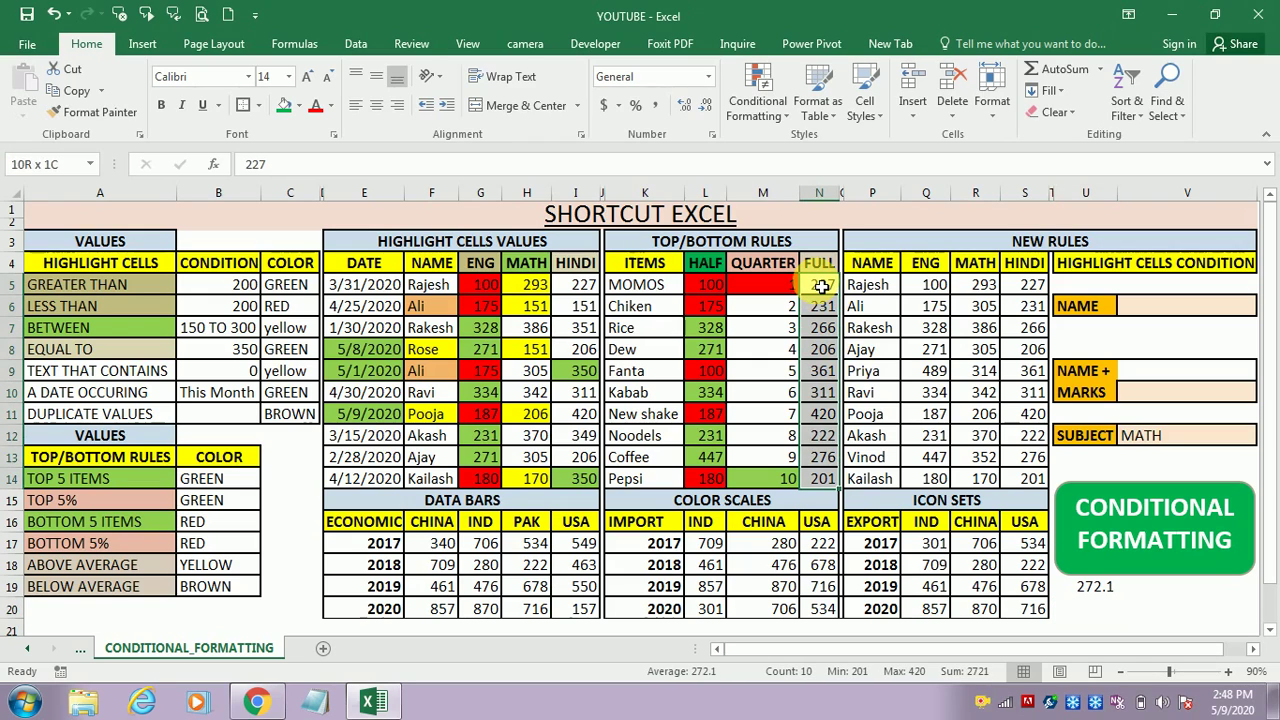
click(757, 95)
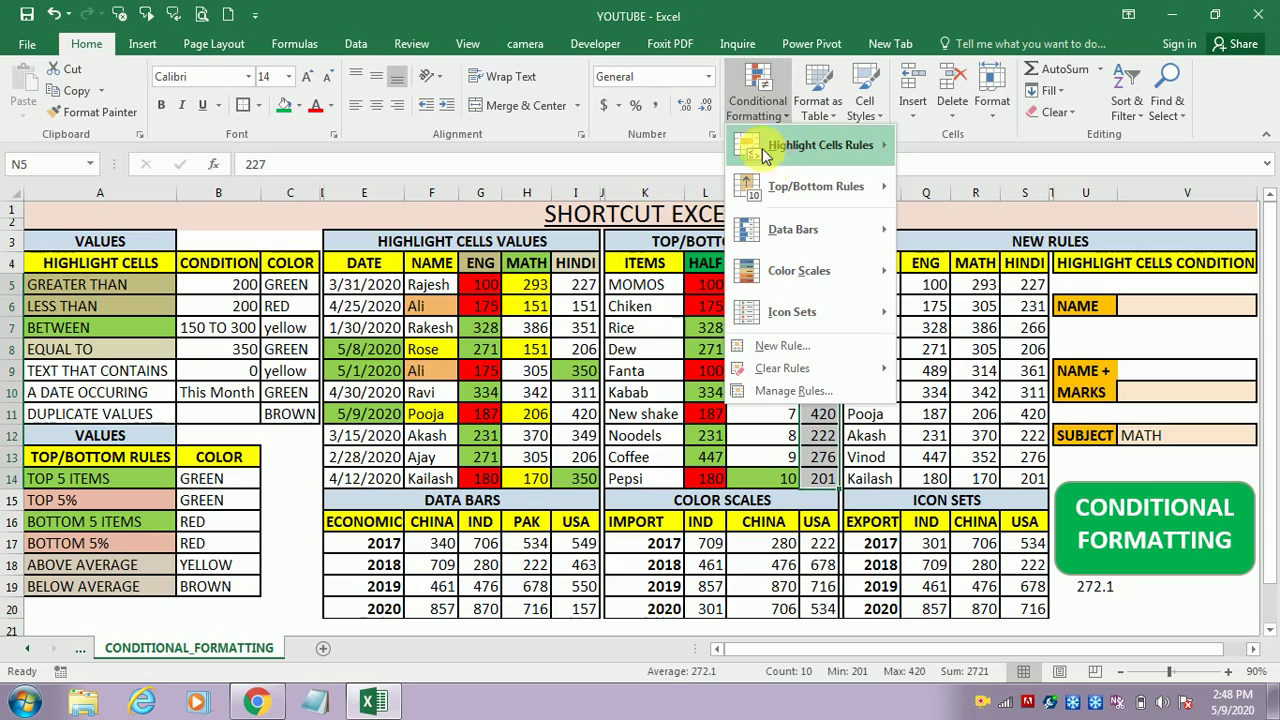
mouse_move(800, 187)
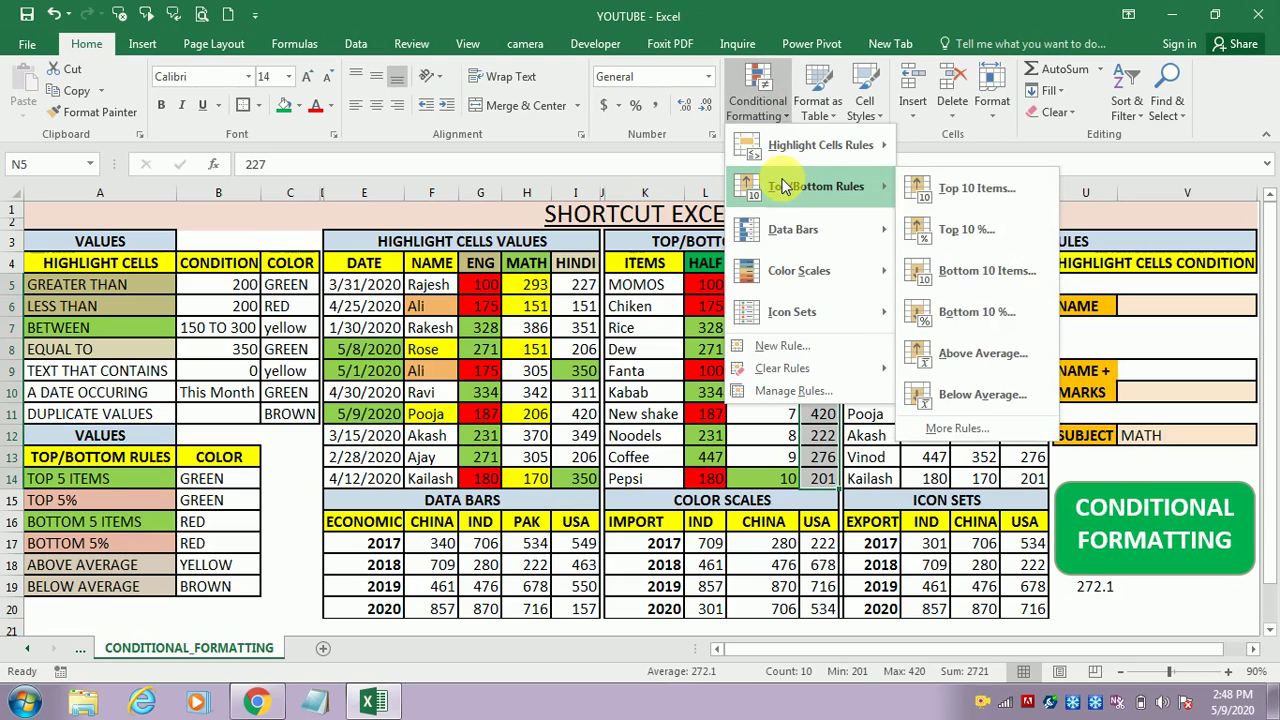
click(985, 354)
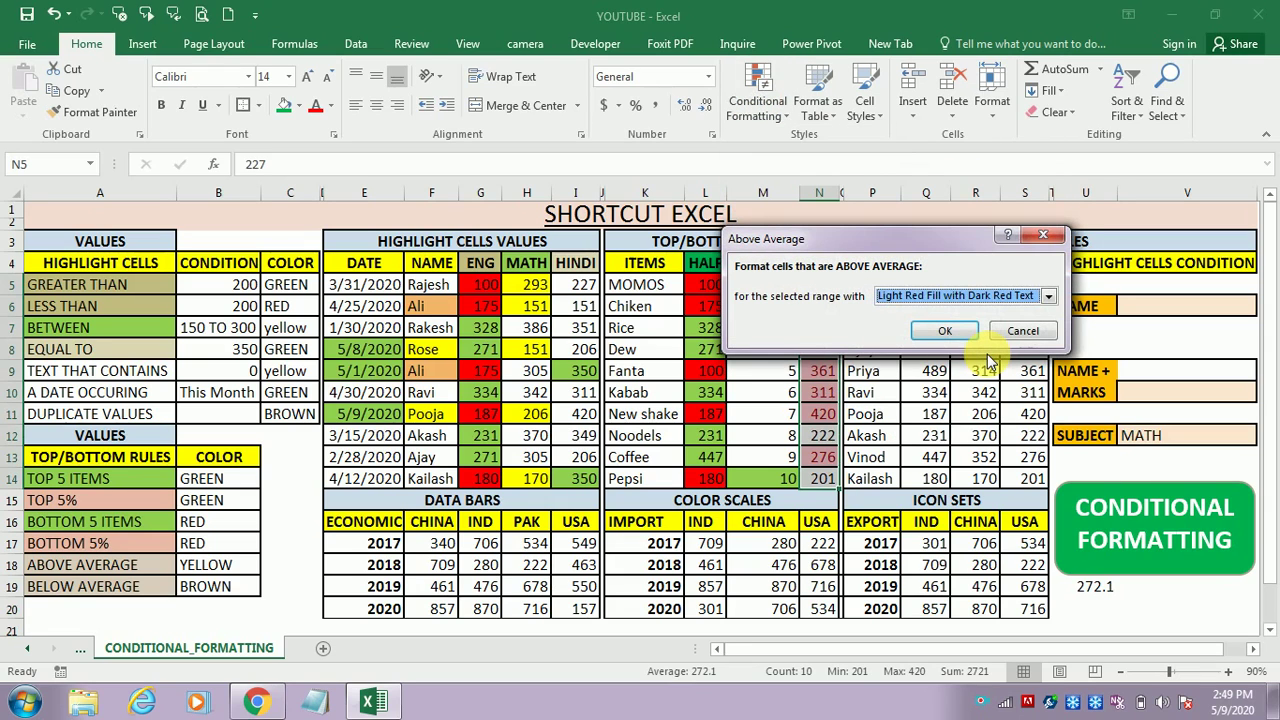
Give the above-average FULL values a custom yellow background fill and apply the rule
click(1048, 295)
click(925, 386)
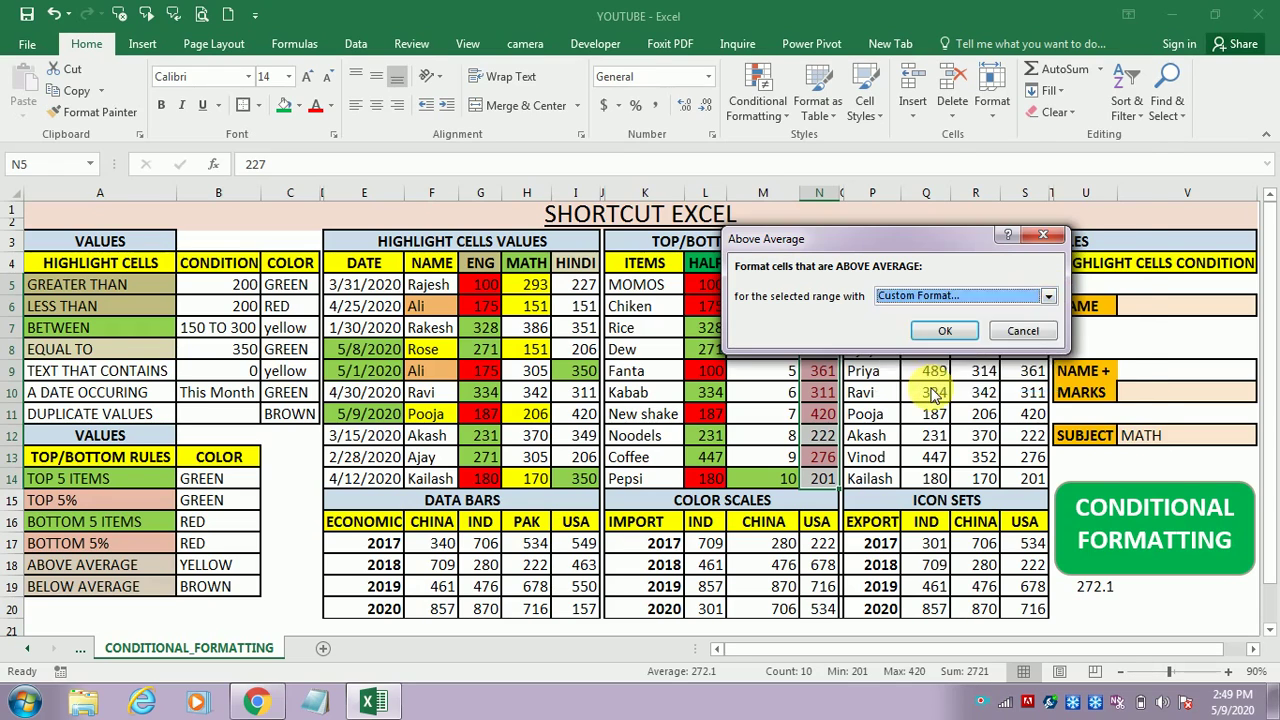
click(733, 273)
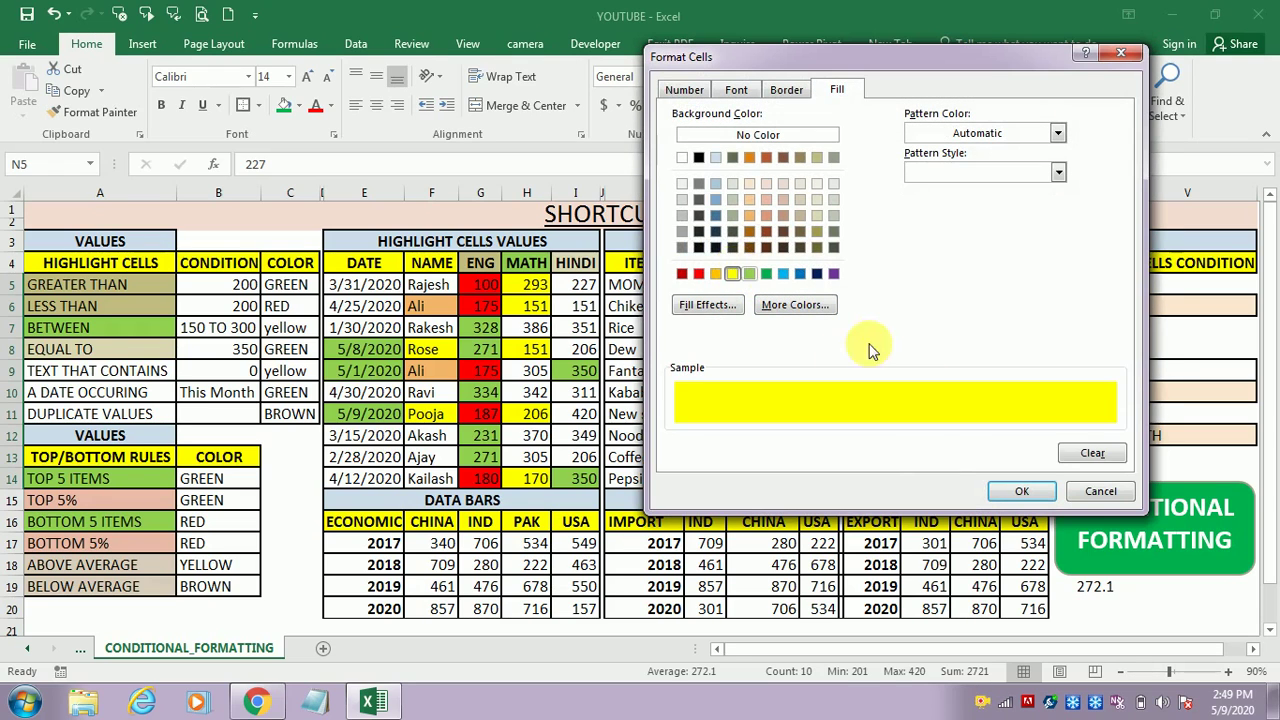
click(1021, 494)
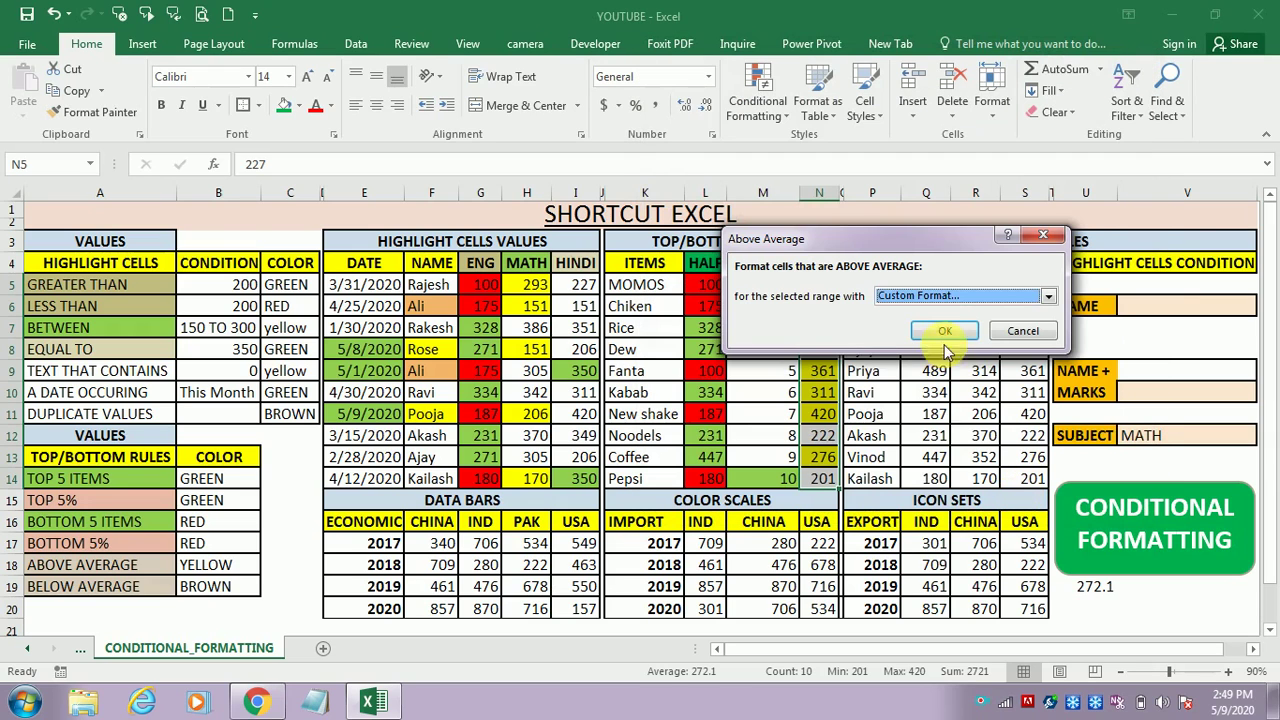
click(948, 338)
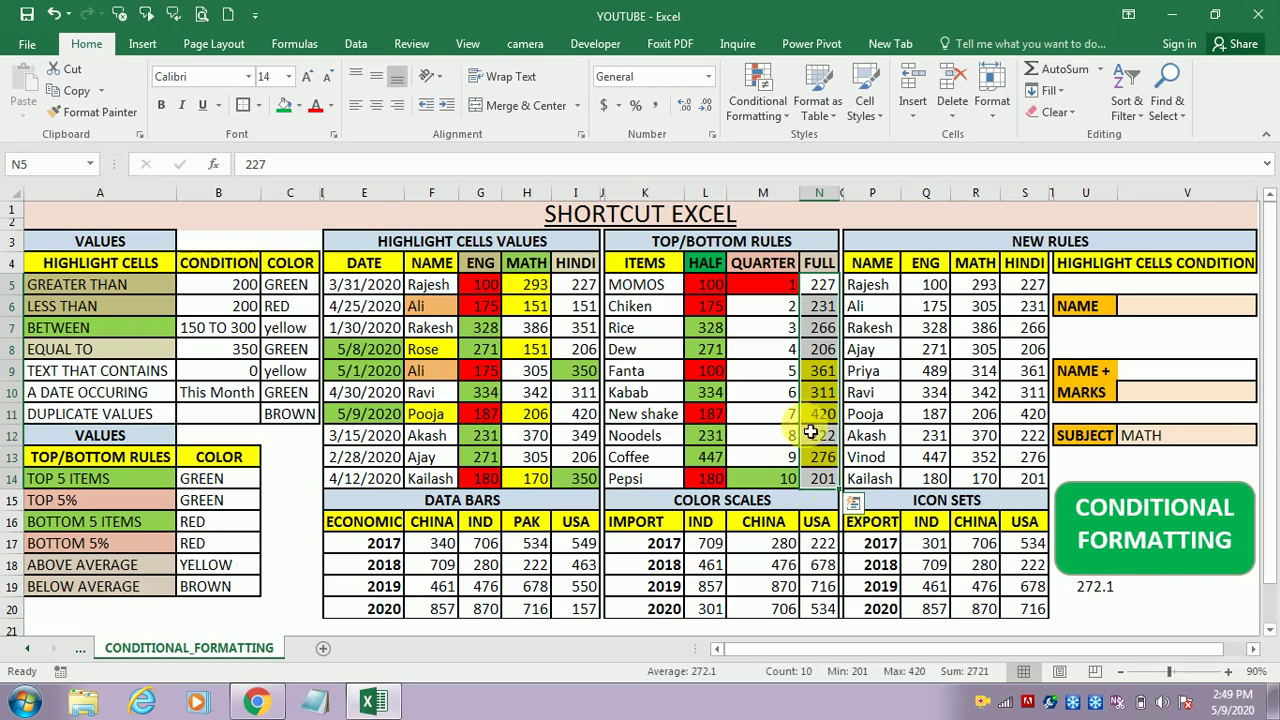
Add a Below Average rule to the same FULL column values with a custom light orange background fill
click(760, 100)
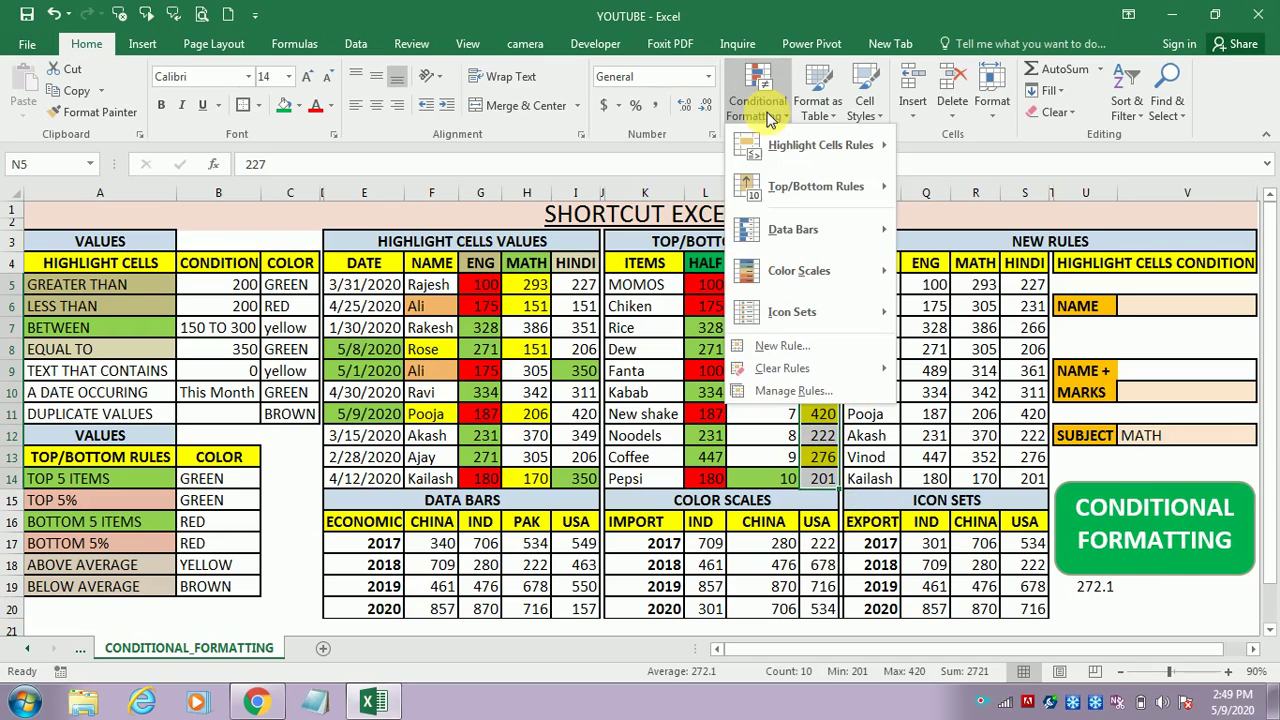
mouse_move(805, 186)
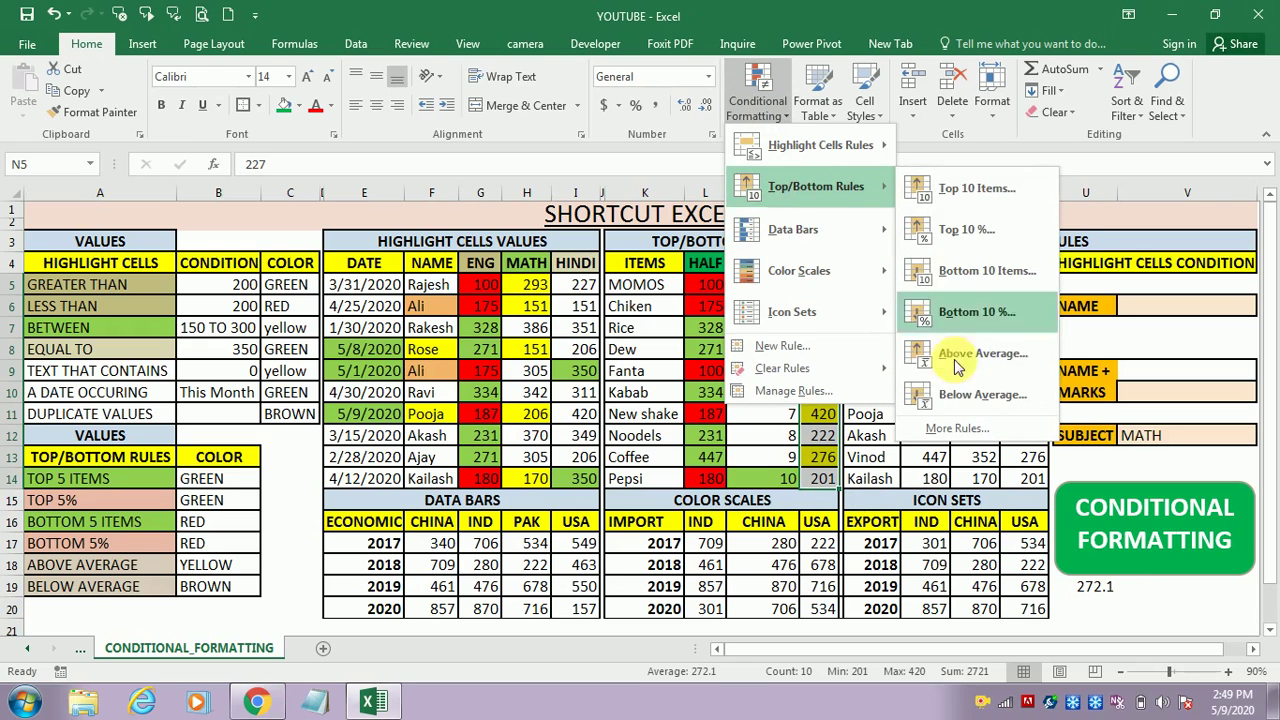
click(978, 400)
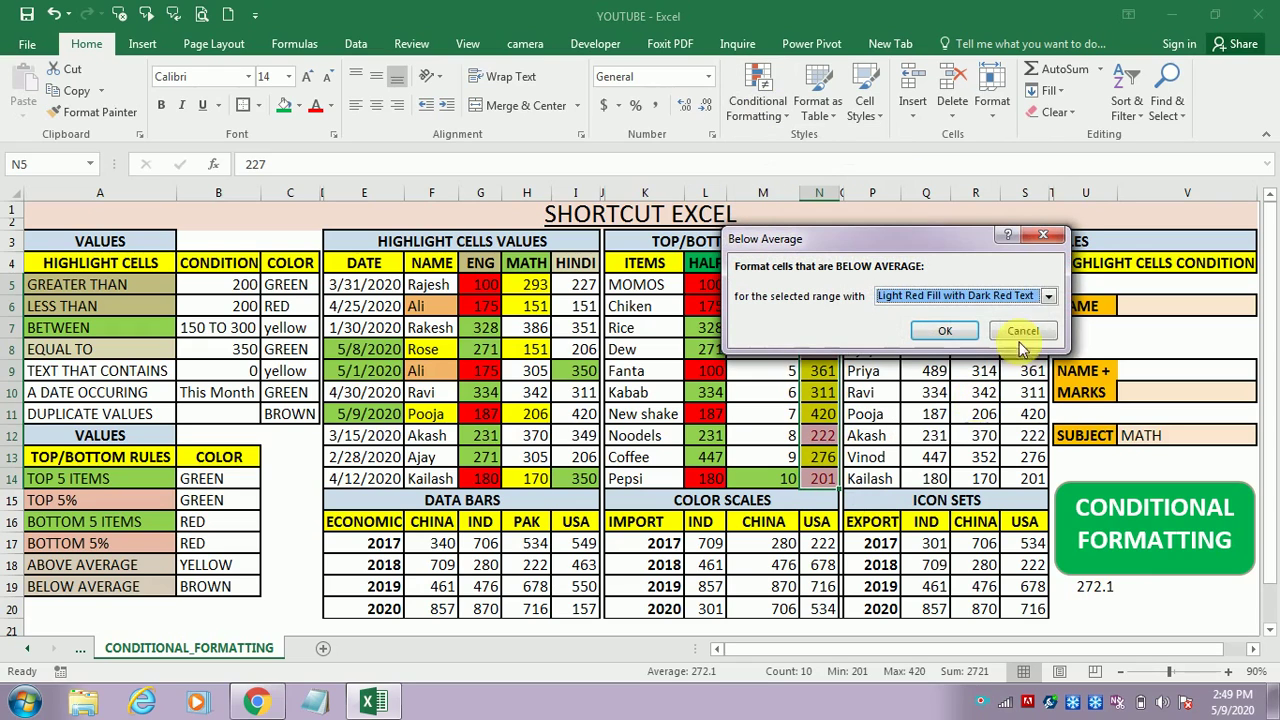
click(1048, 296)
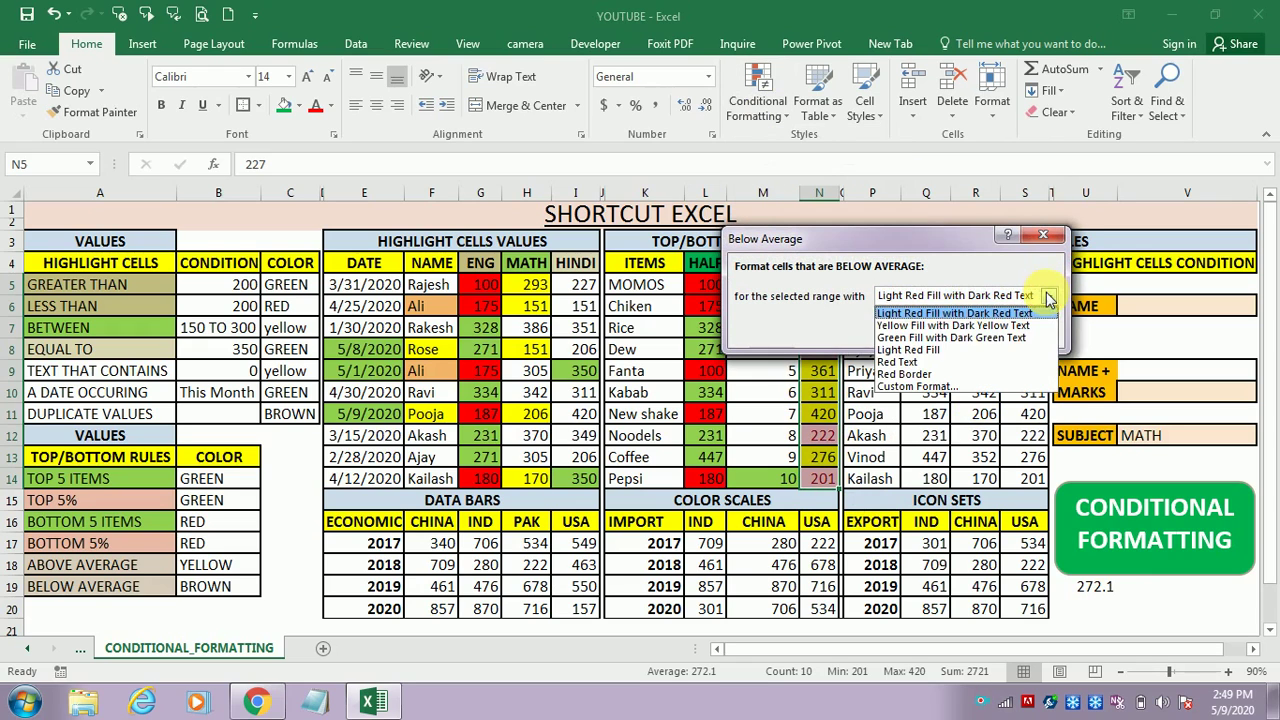
click(921, 387)
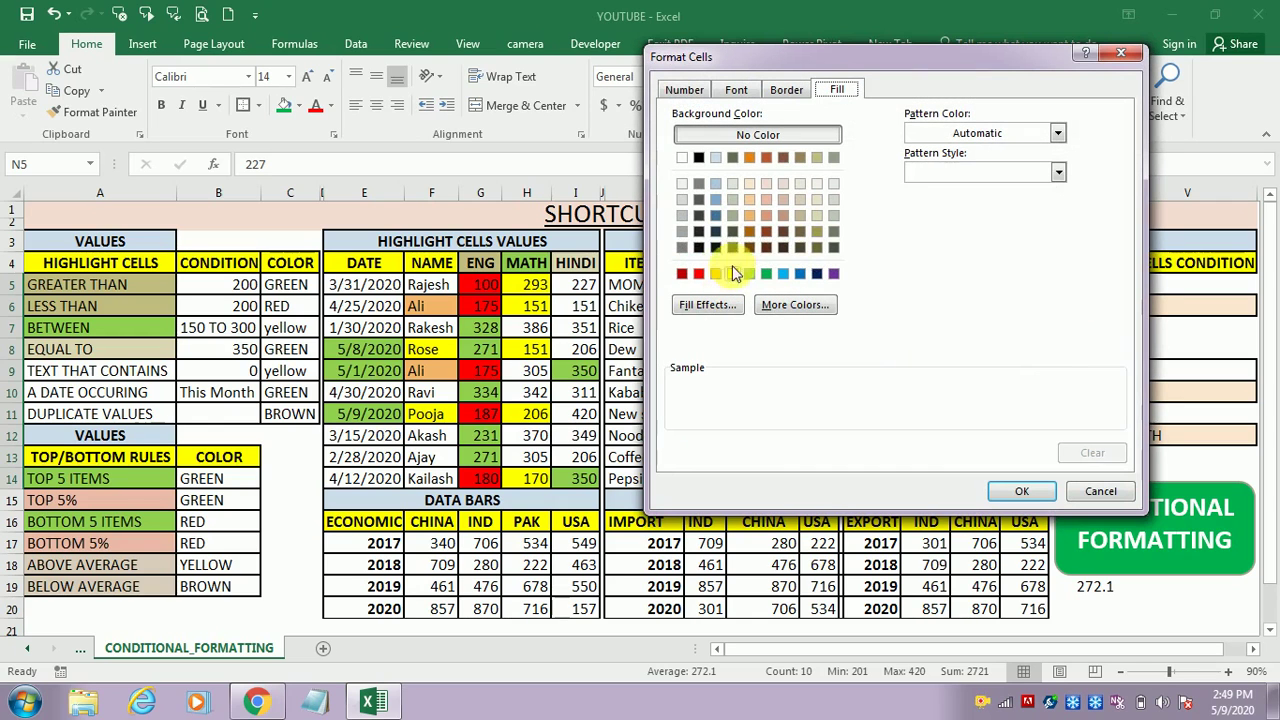
click(747, 217)
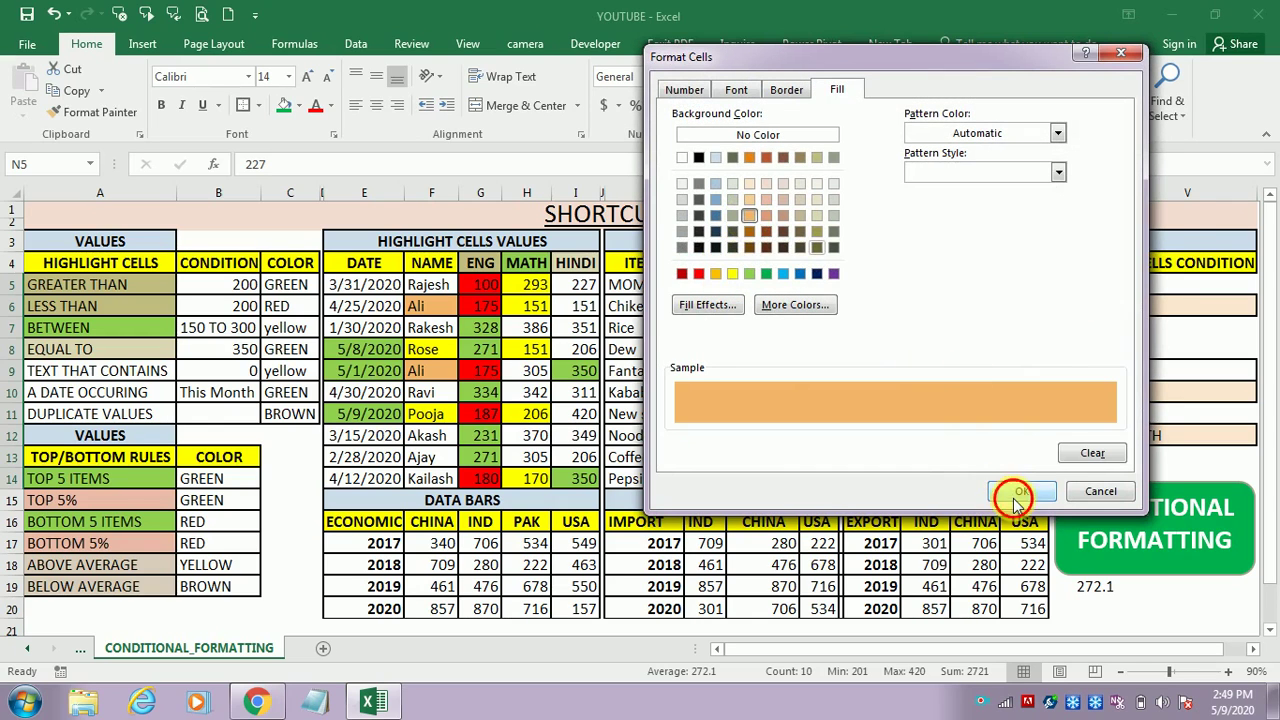
click(1016, 492)
click(945, 330)
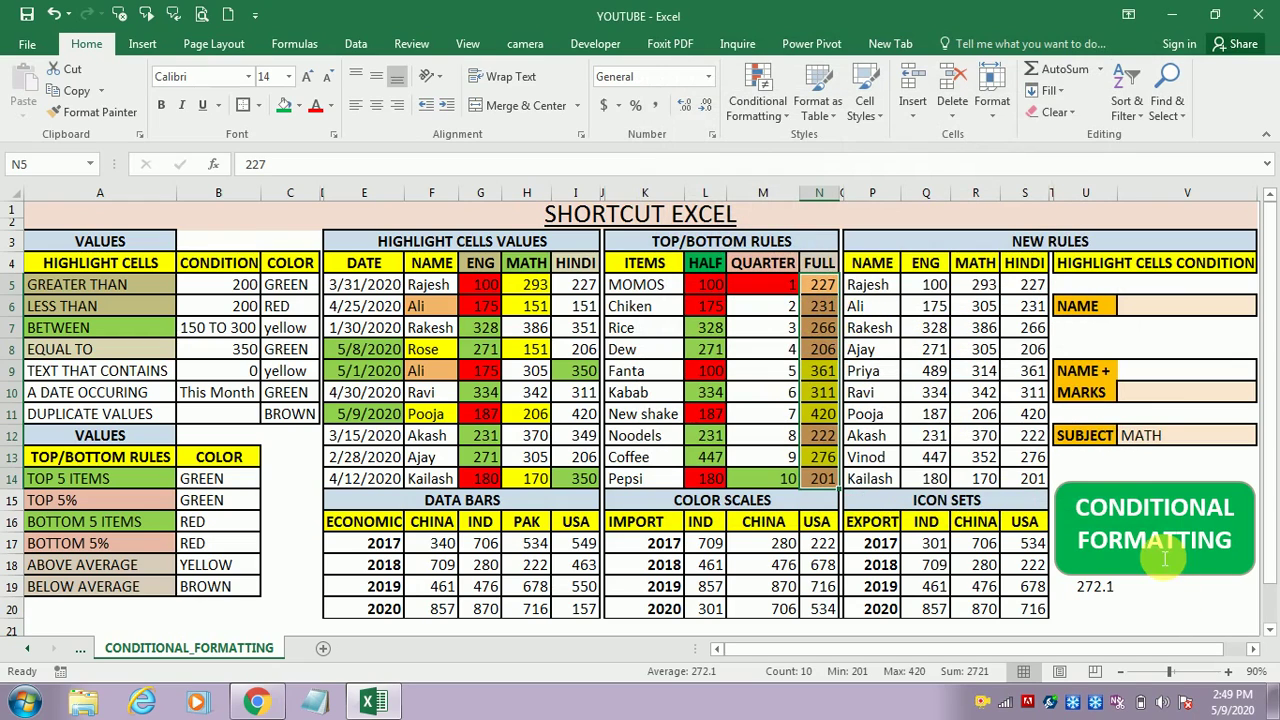
Clear the AVERAGE formula from cell U19
click(820, 399)
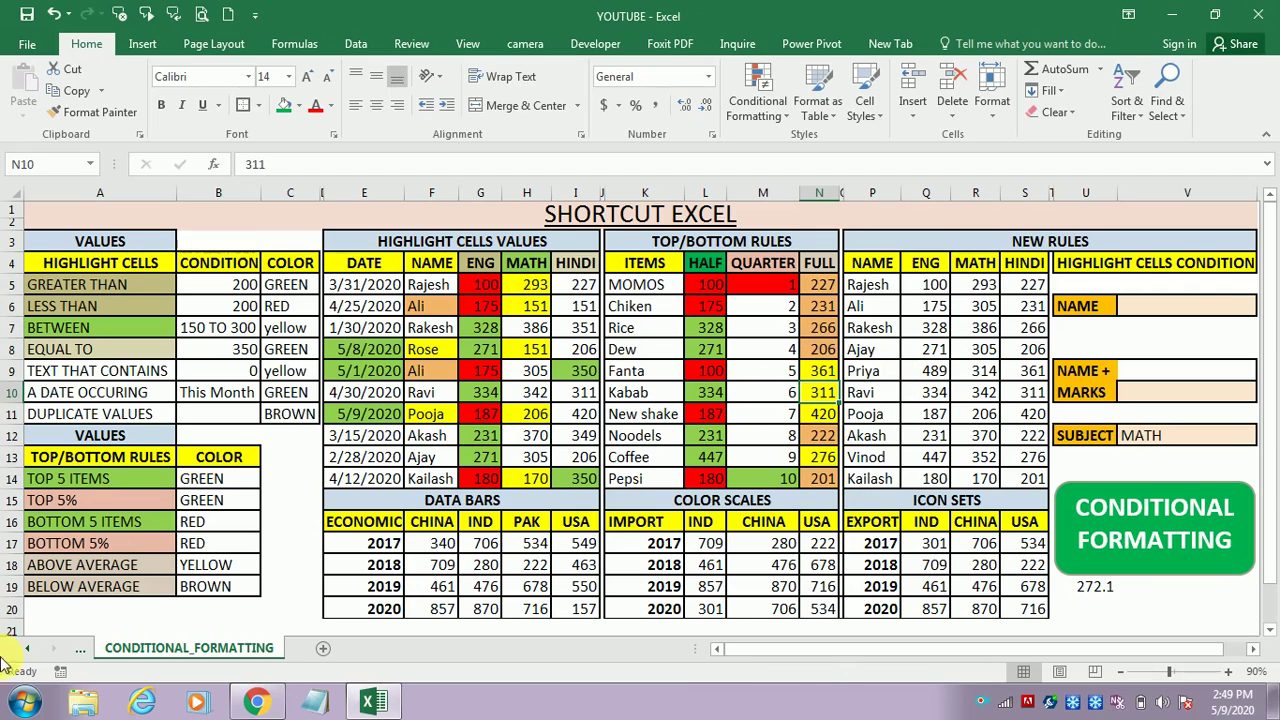
click(1110, 594)
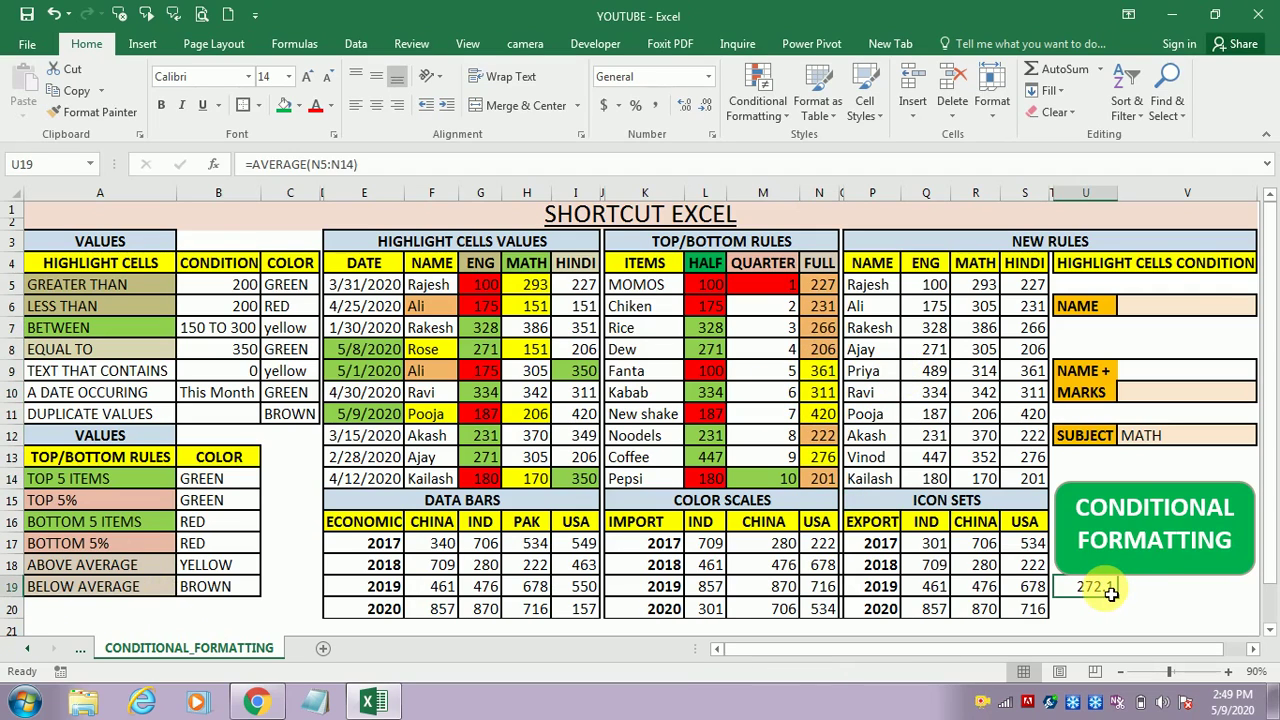
key(Delete)
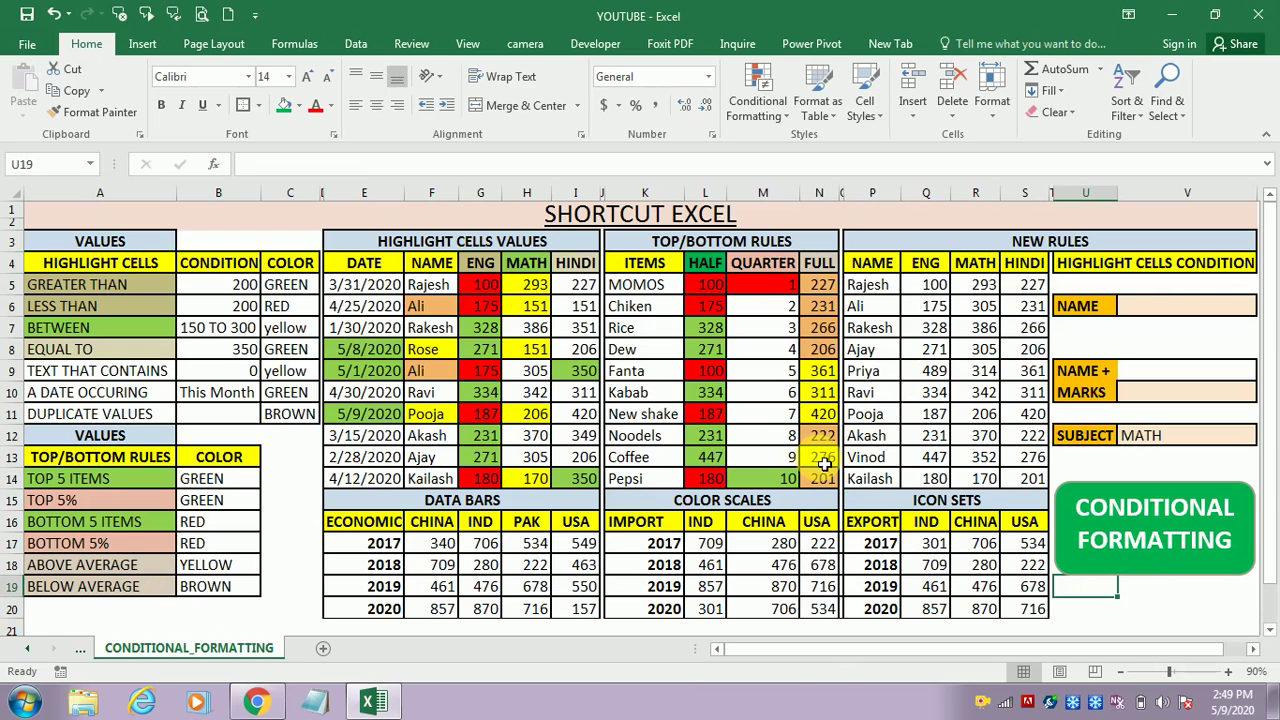
click(760, 105)
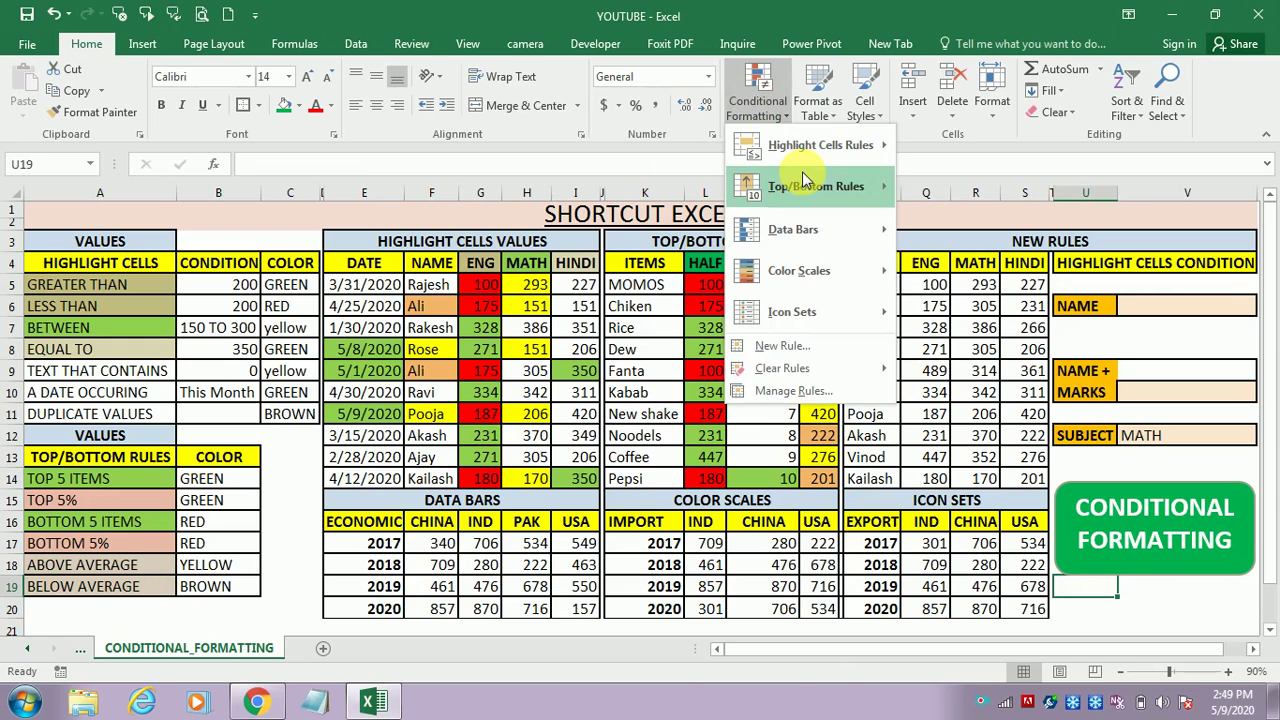
mouse_move(845, 148)
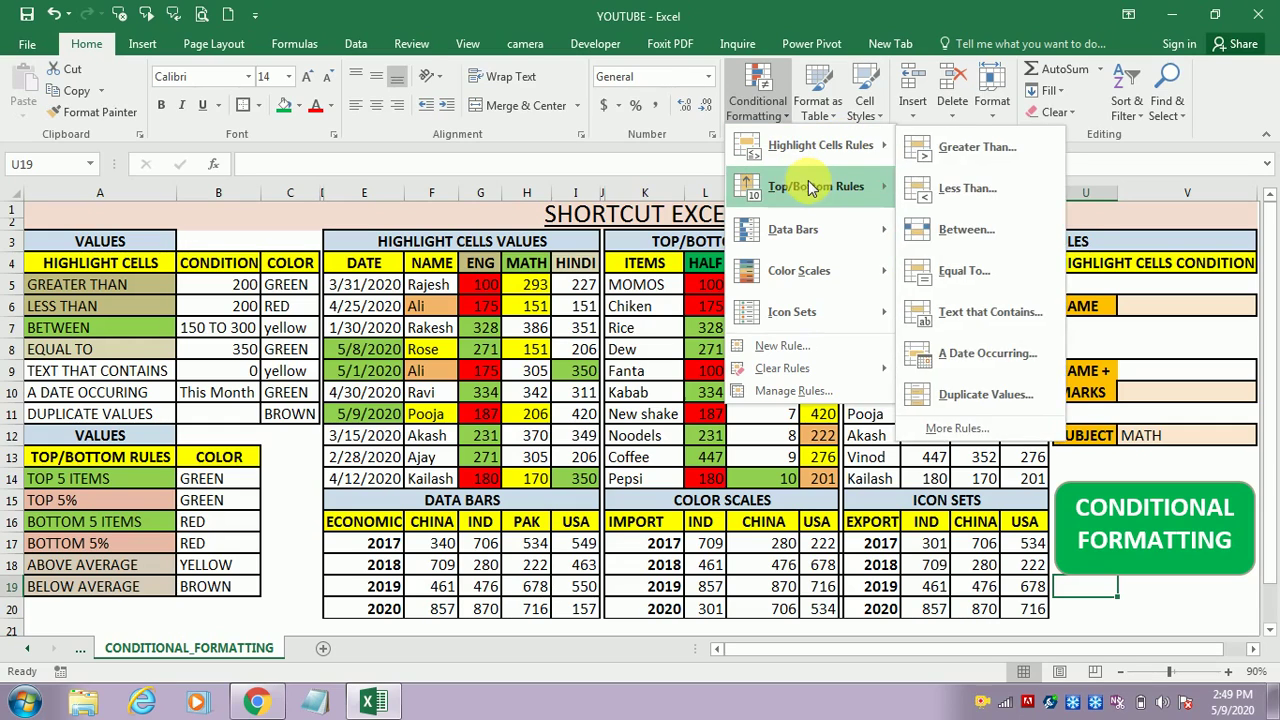
mouse_move(775, 185)
mouse_move(776, 240)
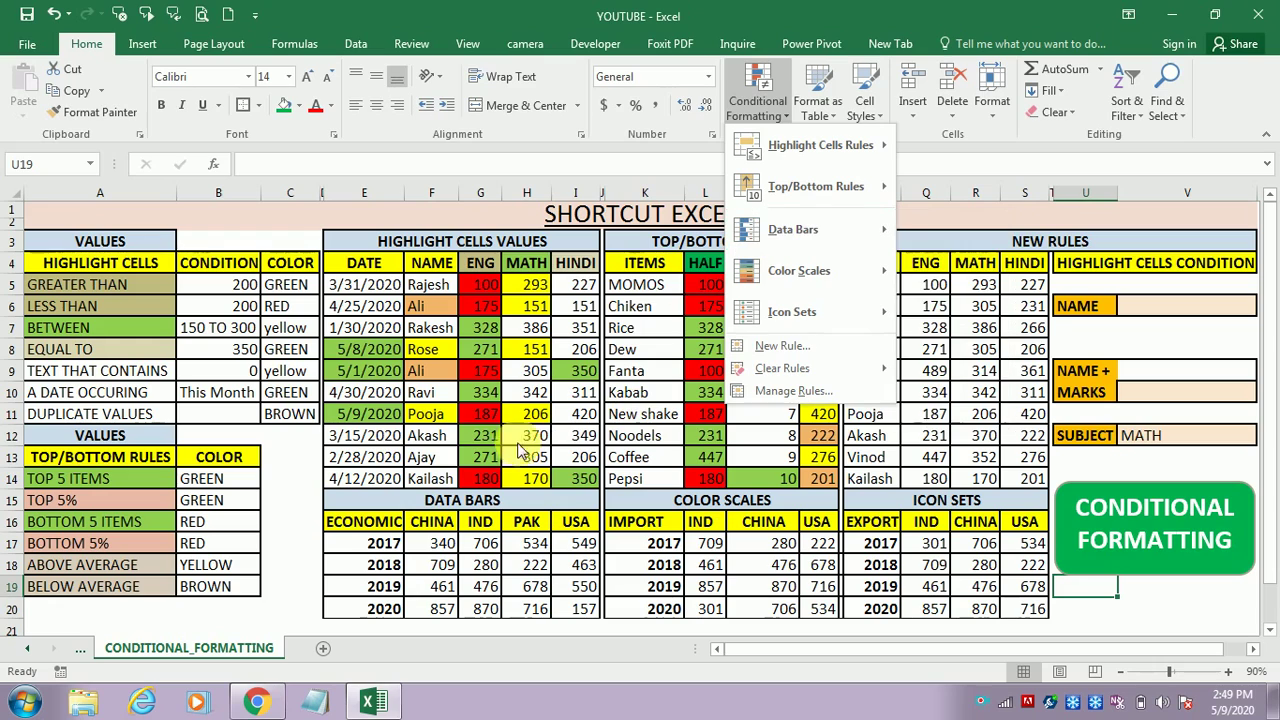
click(436, 532)
Apply blue gradient-fill data bars to the CHINA values in F17:F20 of the DATA BARS table
click(437, 553)
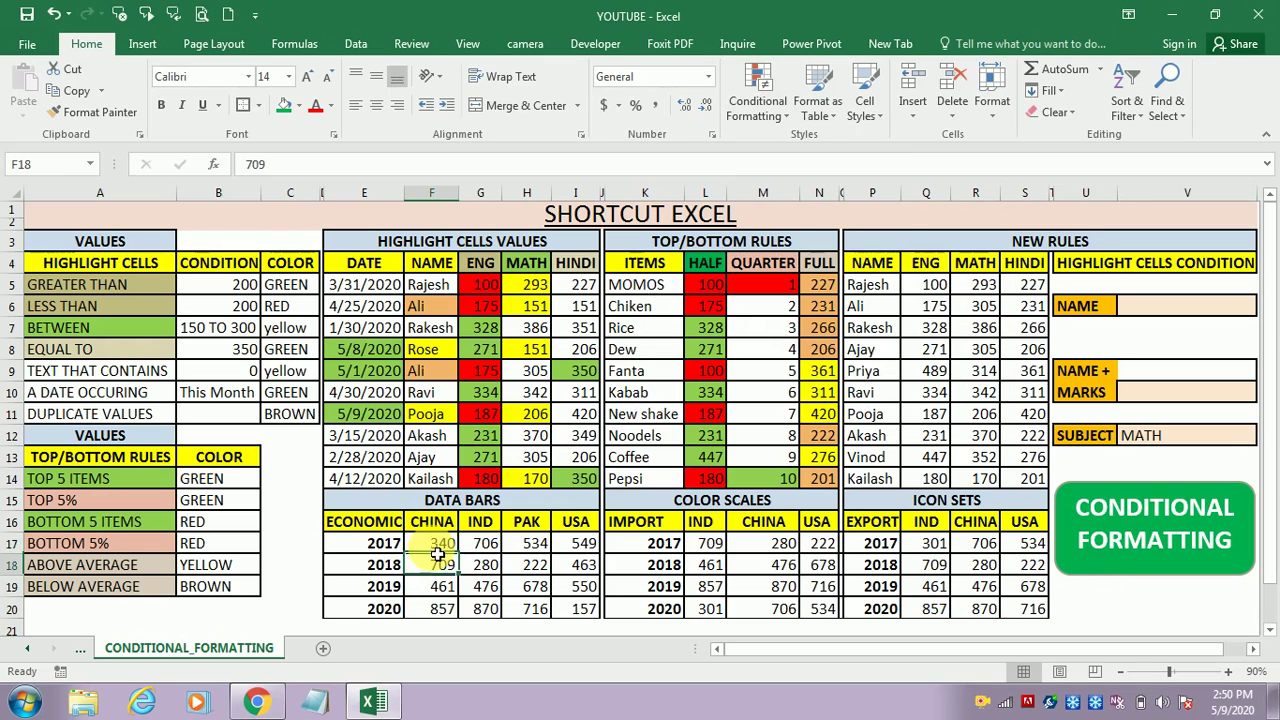
key(shift+Down)
key(shift+Down)
key(shift+Down)
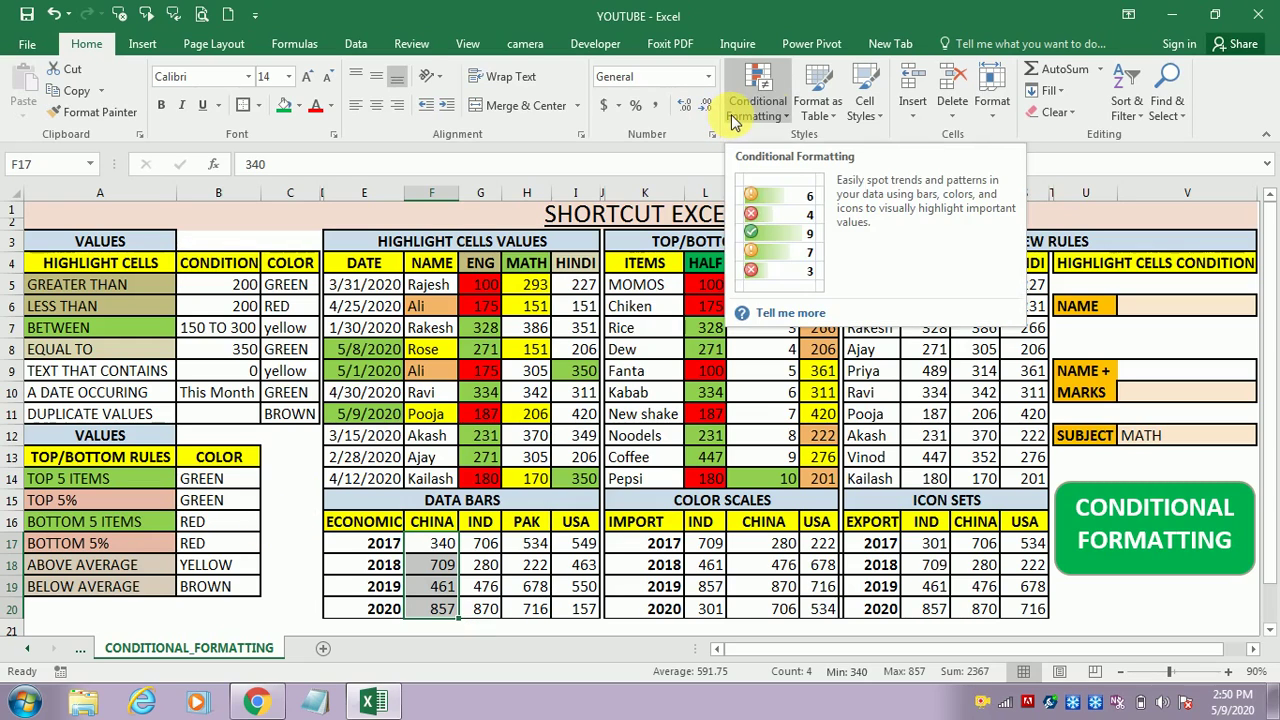
click(768, 112)
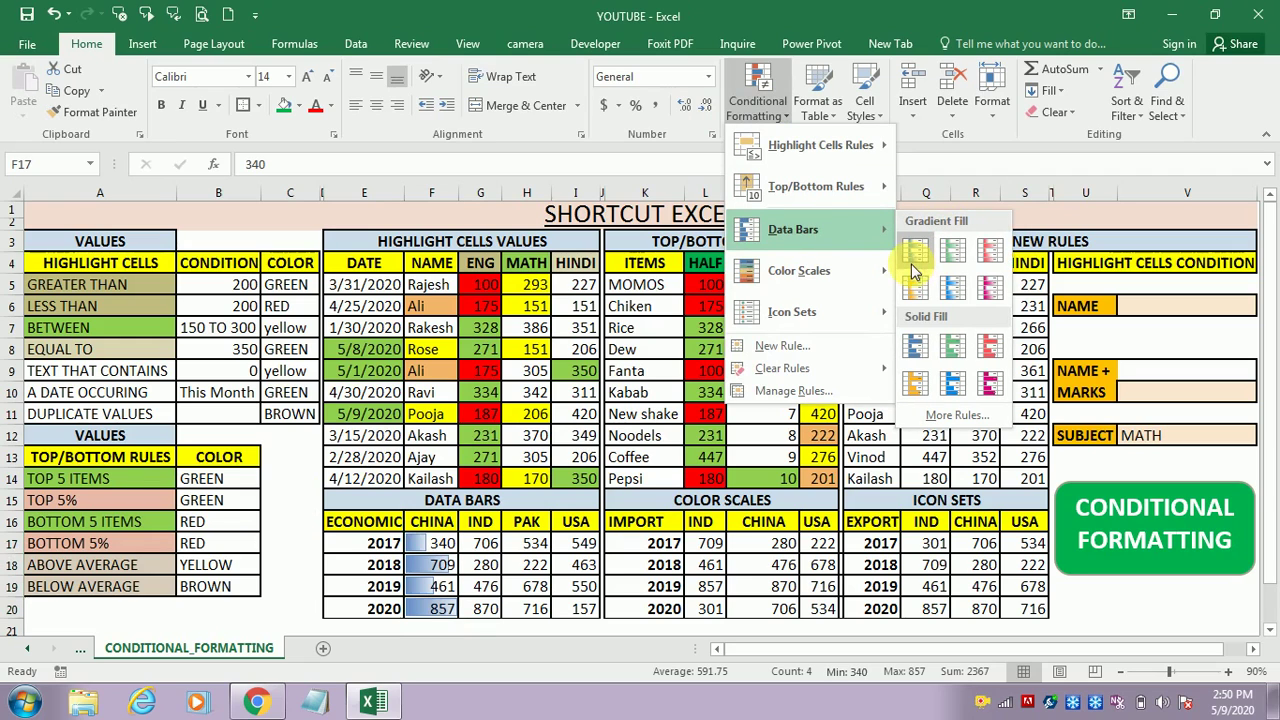
click(913, 255)
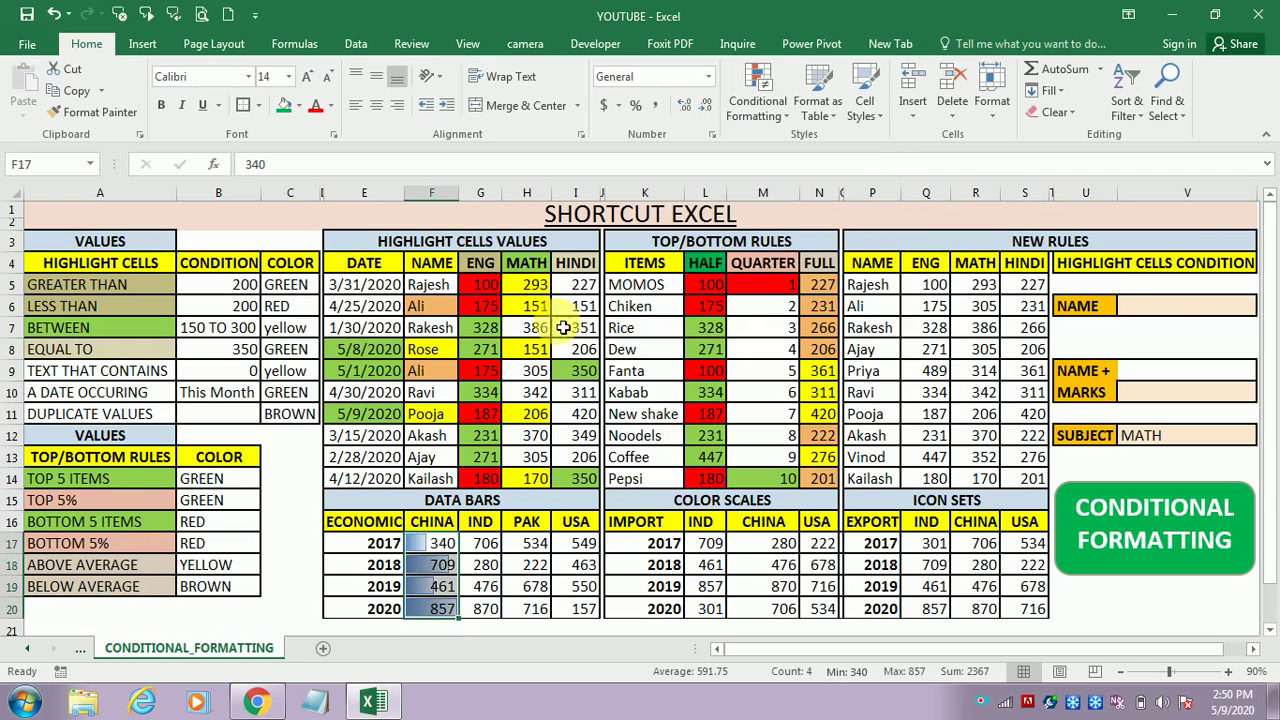
Apply green gradient-fill data bars to the IND values in G17:G20
click(445, 571)
click(490, 568)
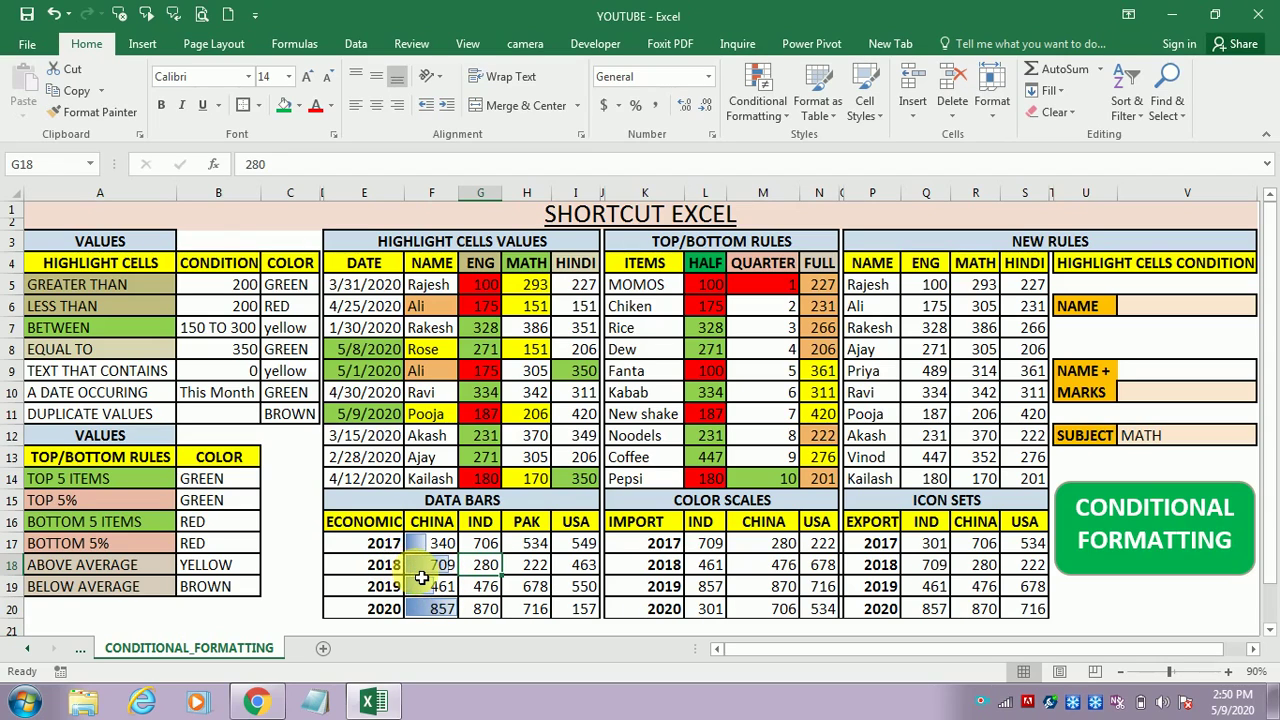
click(492, 549)
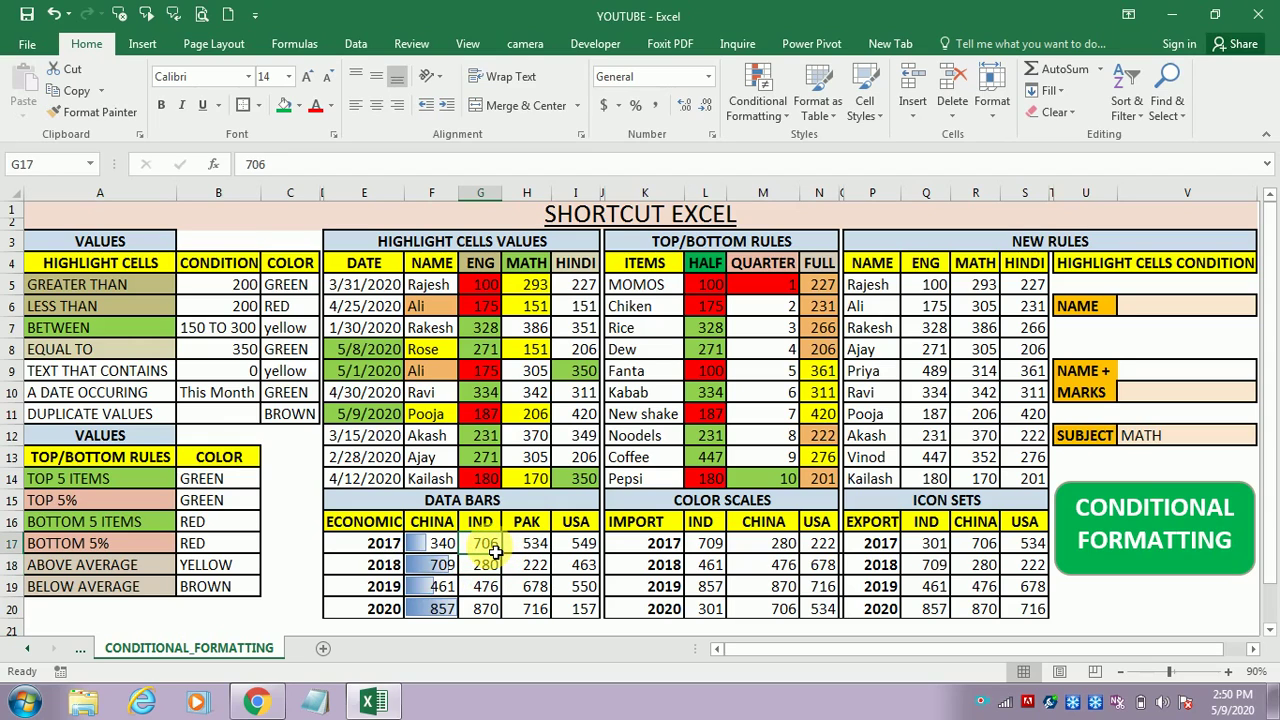
key(shift+Down)
key(shift+Down)
key(shift+Down)
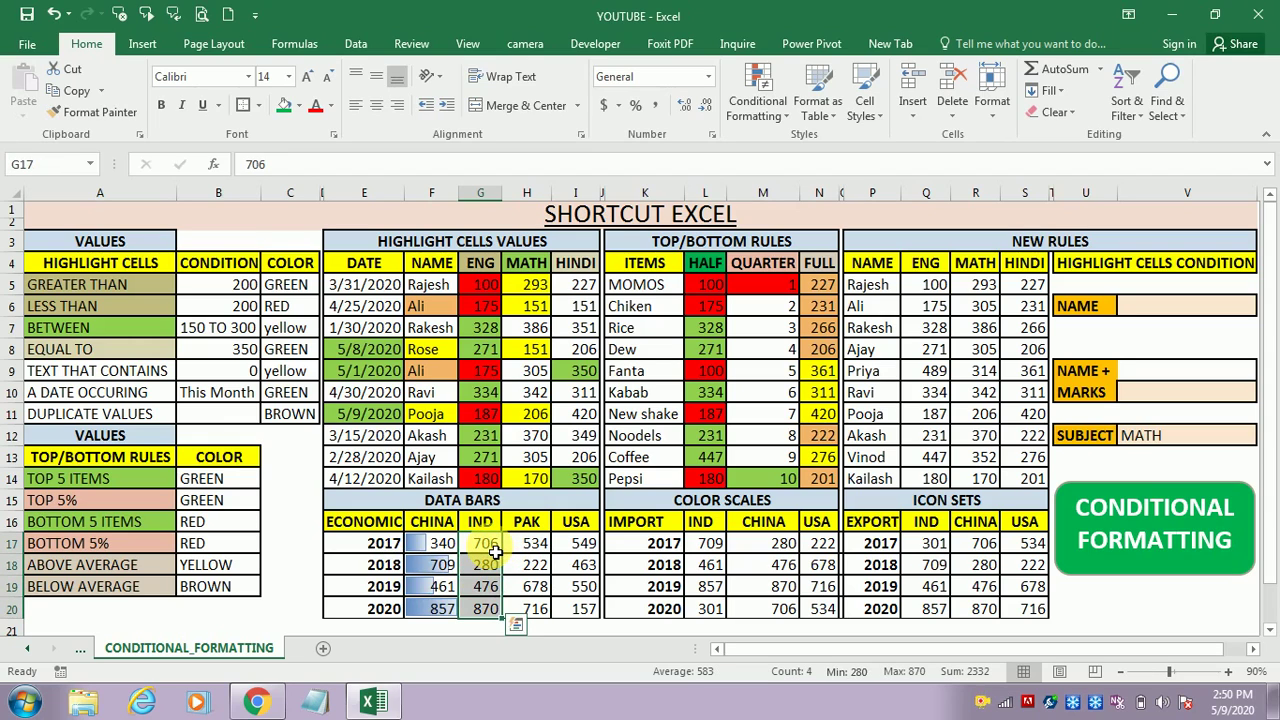
click(757, 95)
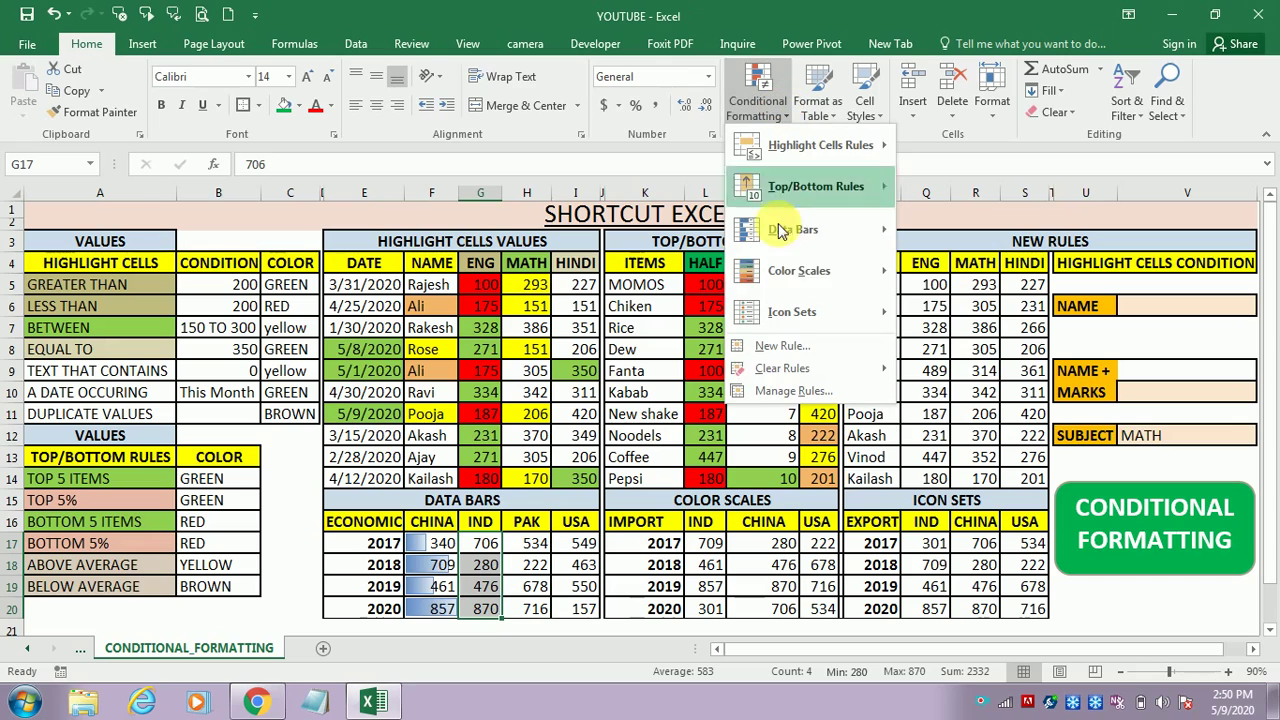
mouse_move(820, 232)
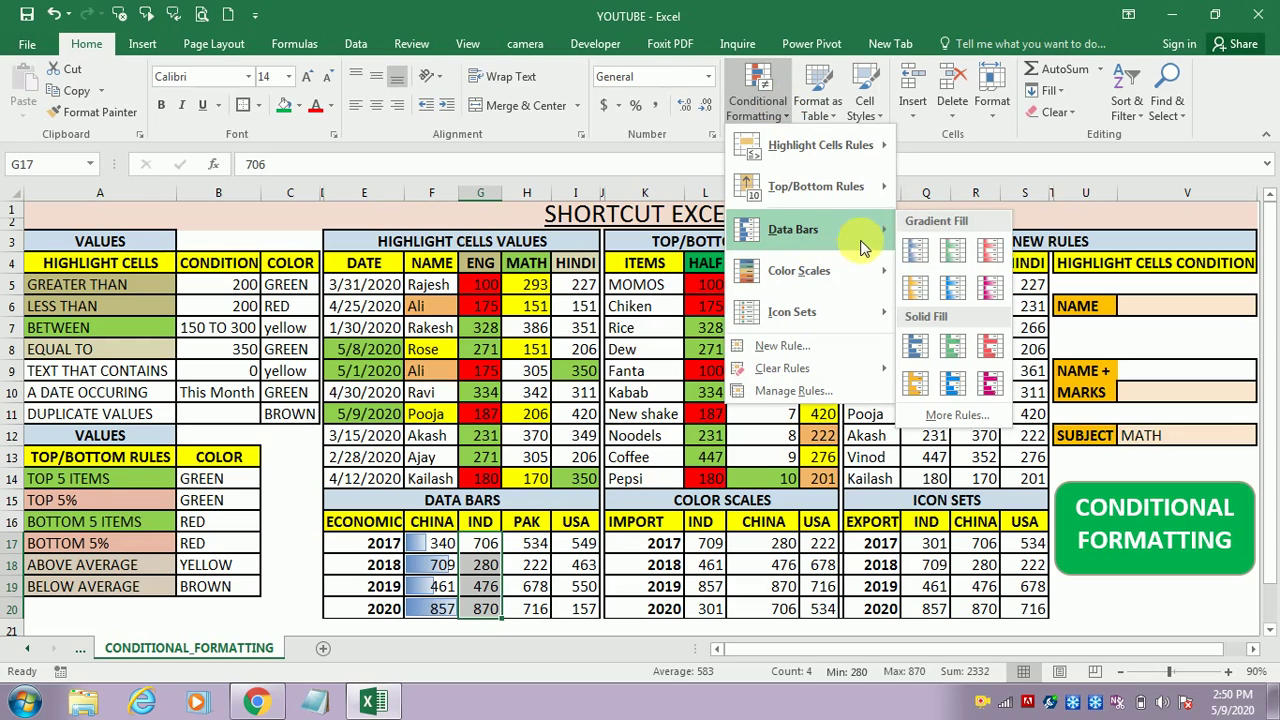
click(952, 257)
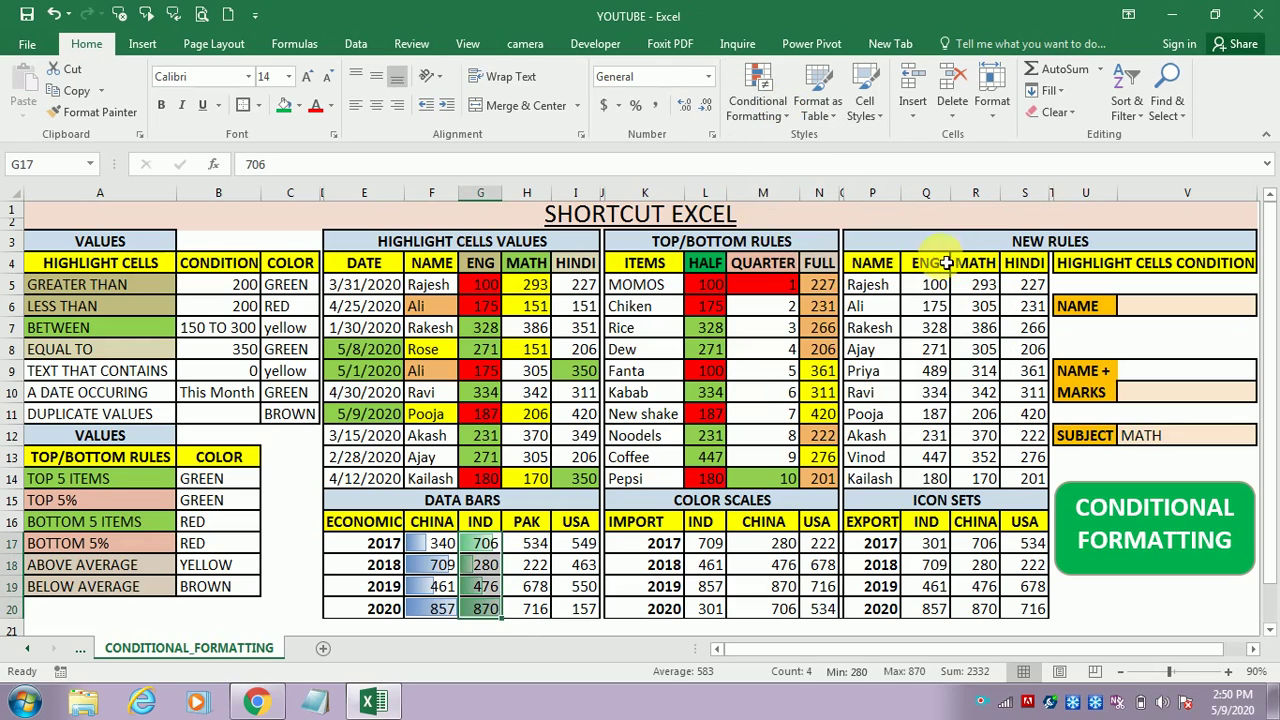
Apply magenta gradient-fill data bars to the PAK values in H17:H20
click(541, 543)
drag(541, 543, 530, 608)
click(763, 103)
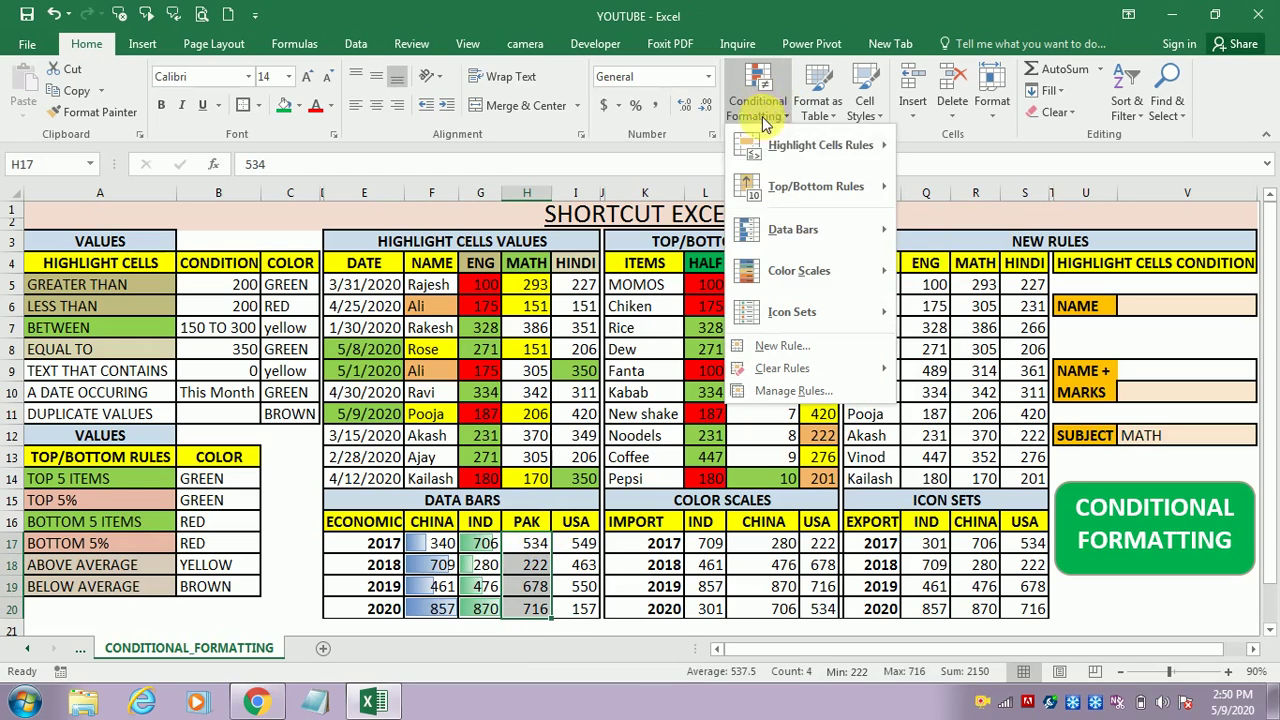
mouse_move(850, 229)
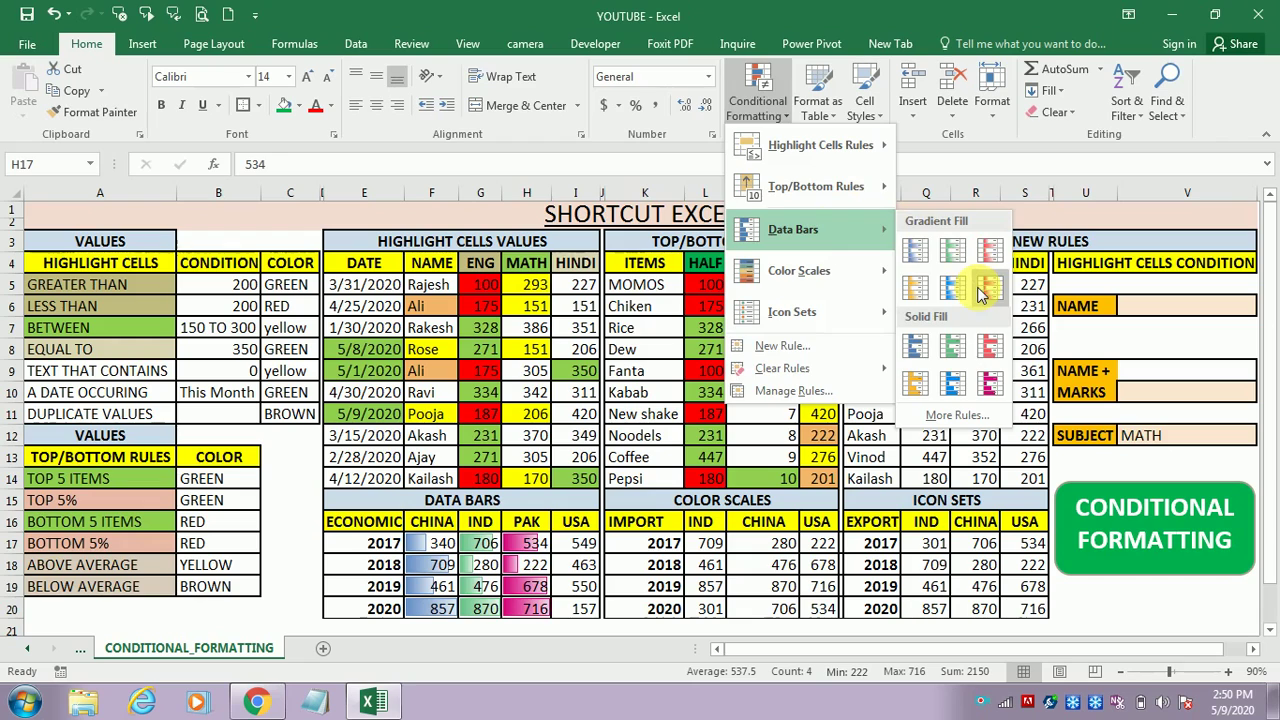
click(989, 287)
Apply light blue solid-fill data bars to the USA values in I17:I20
click(591, 549)
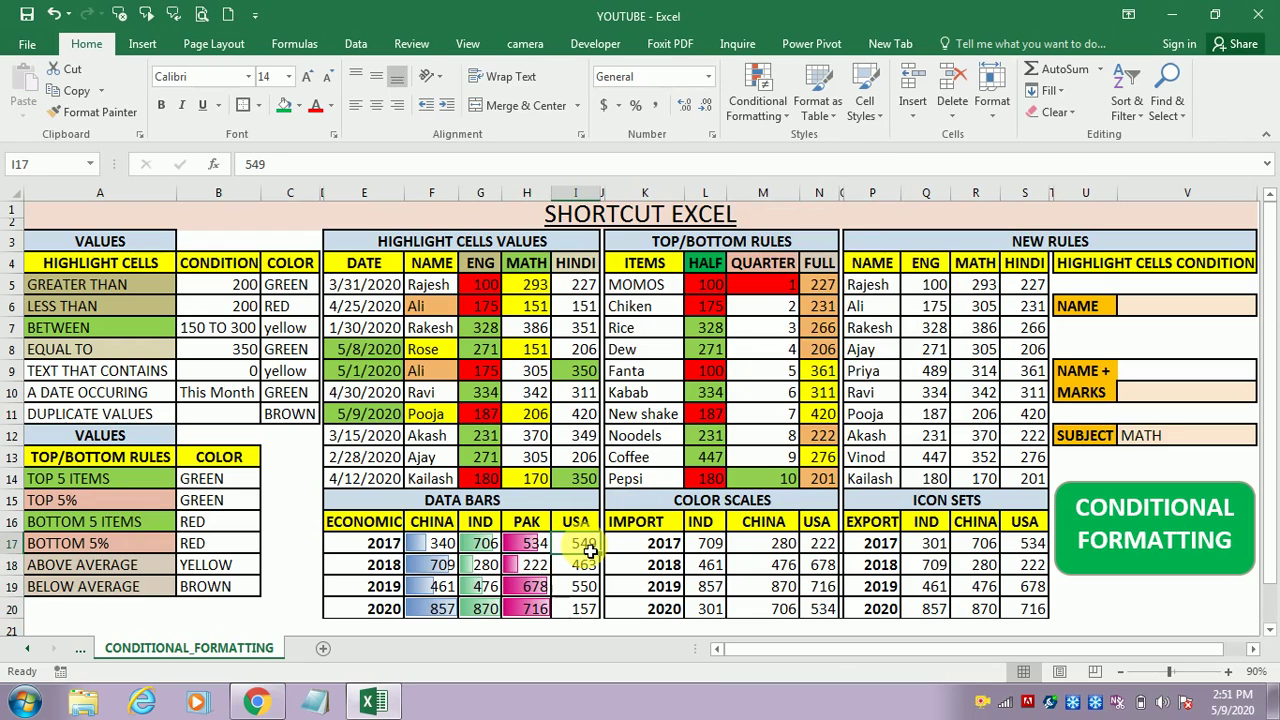
drag(591, 549, 590, 610)
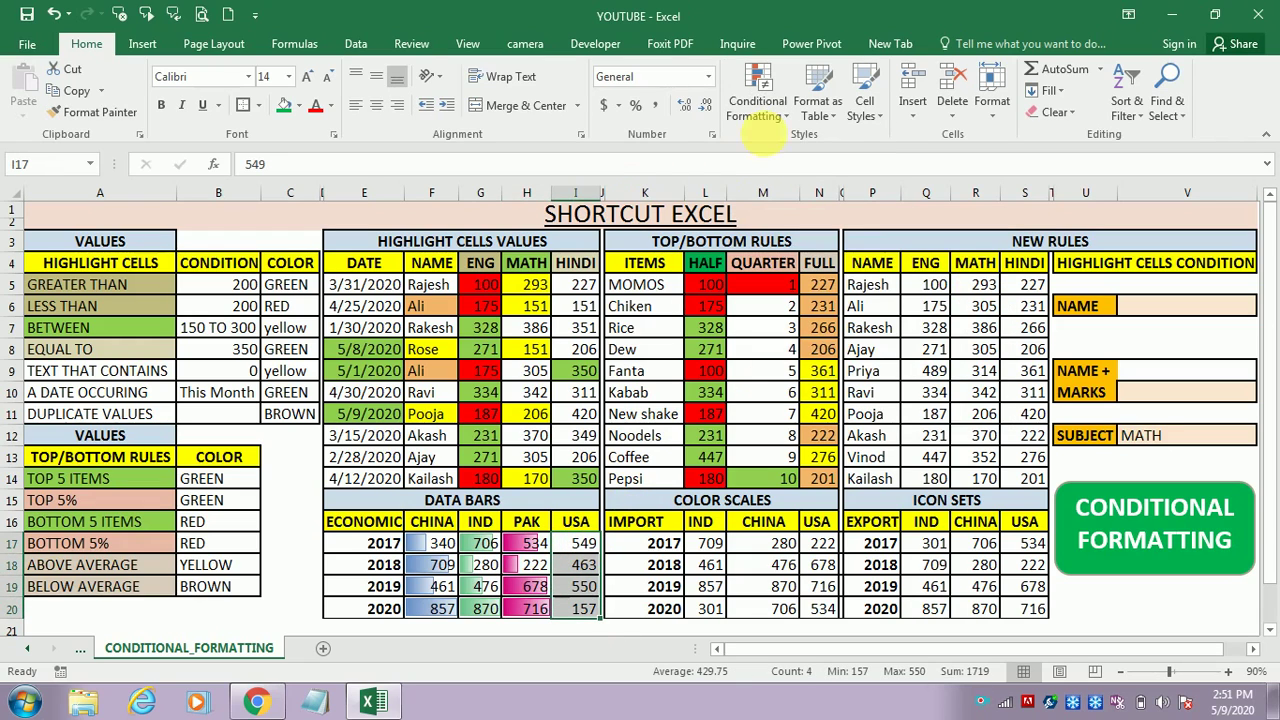
click(765, 116)
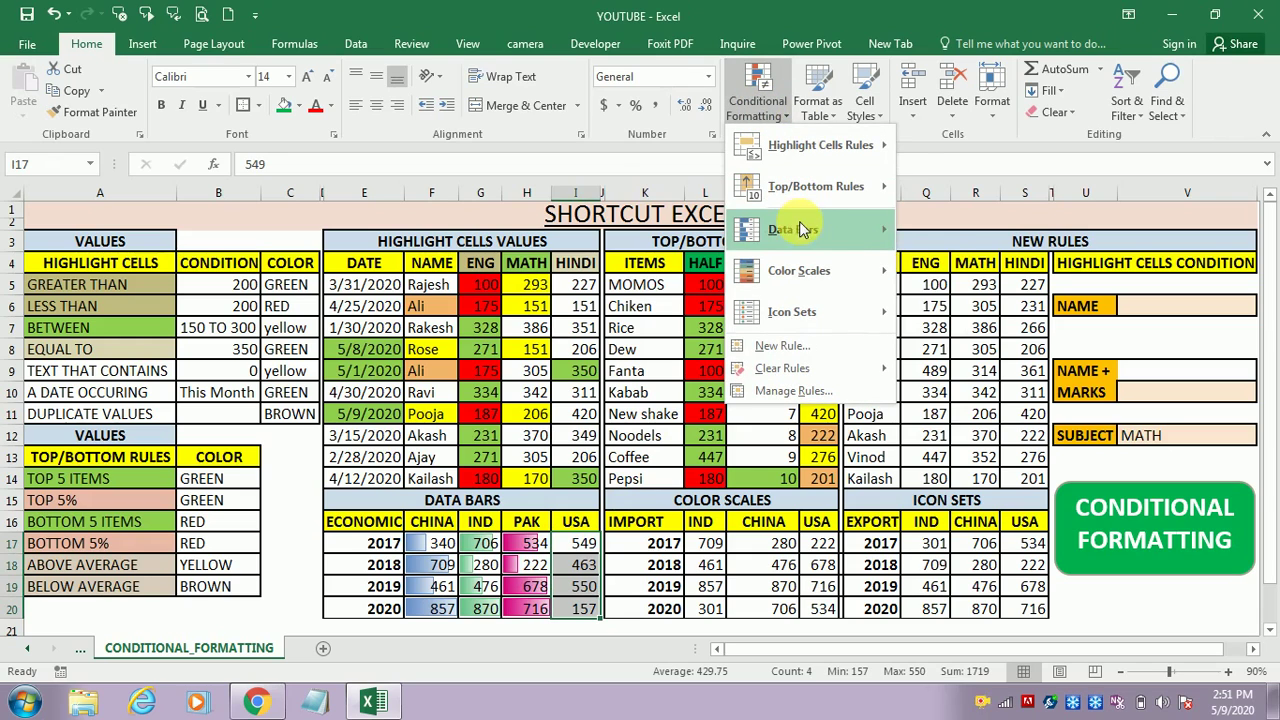
mouse_move(805, 229)
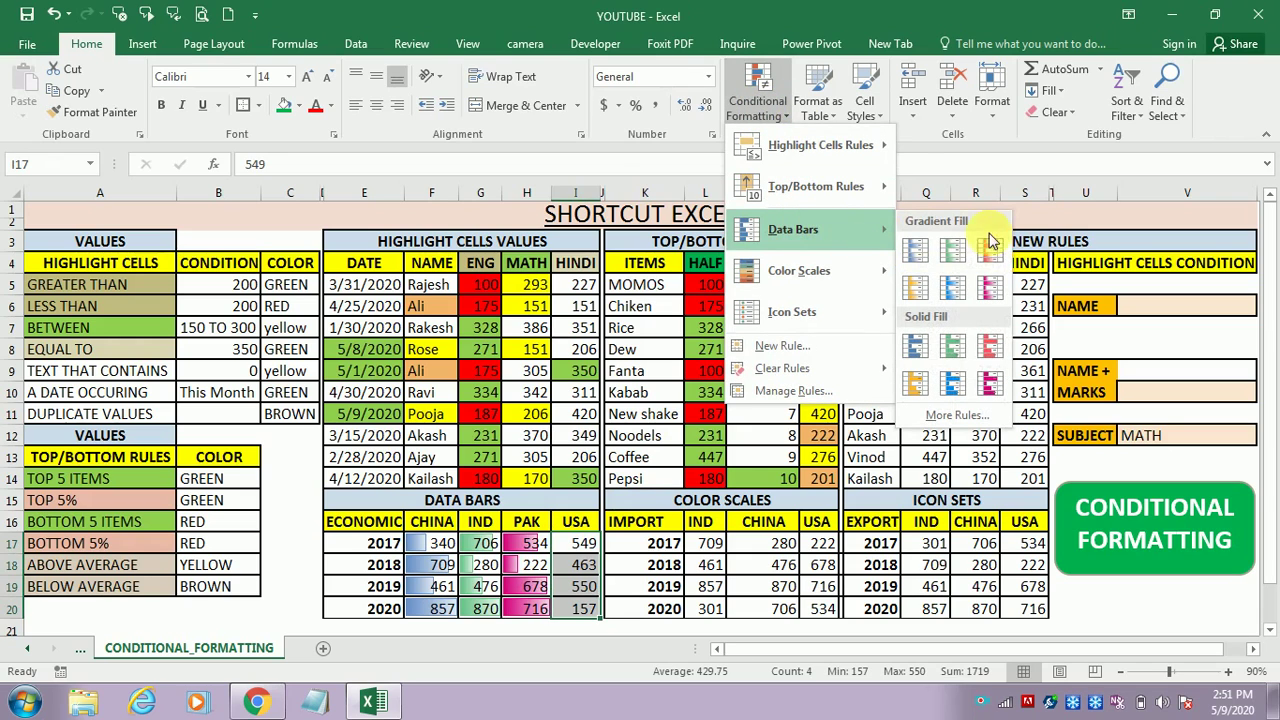
click(957, 386)
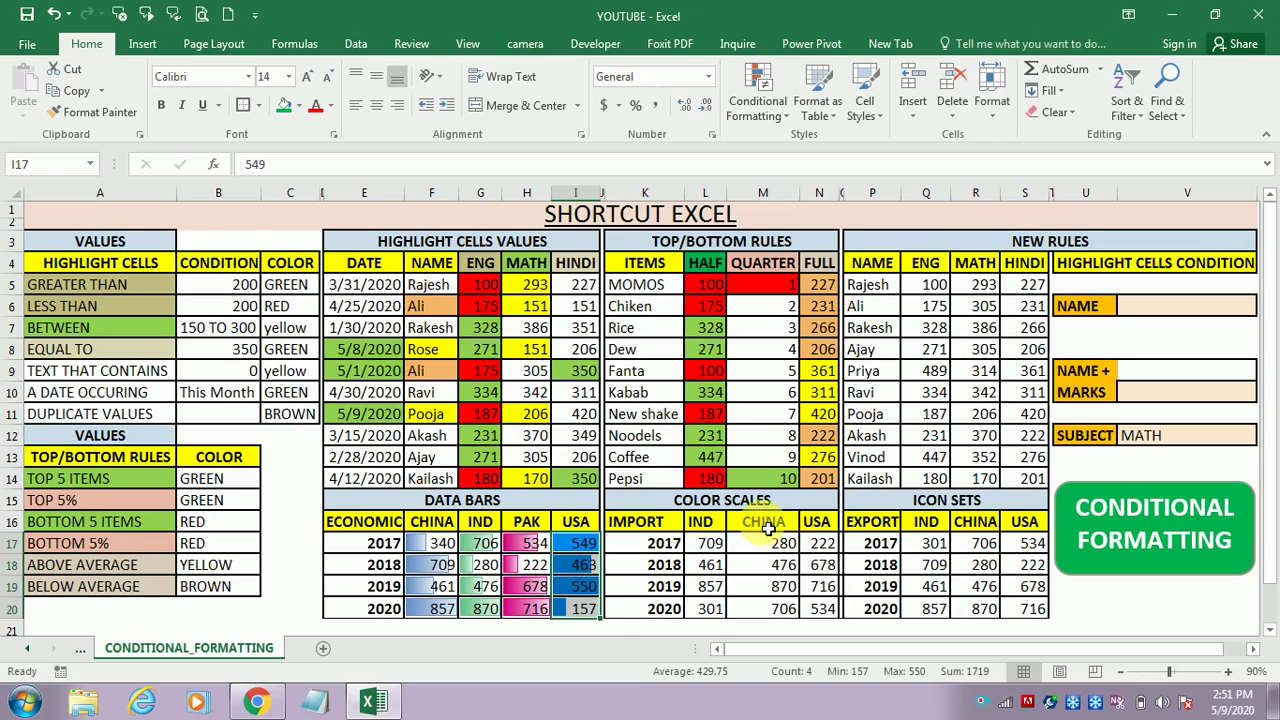
Apply the Green - White - Red color scale to the IND values in L17:L20 of the COLOR SCALES table
click(693, 590)
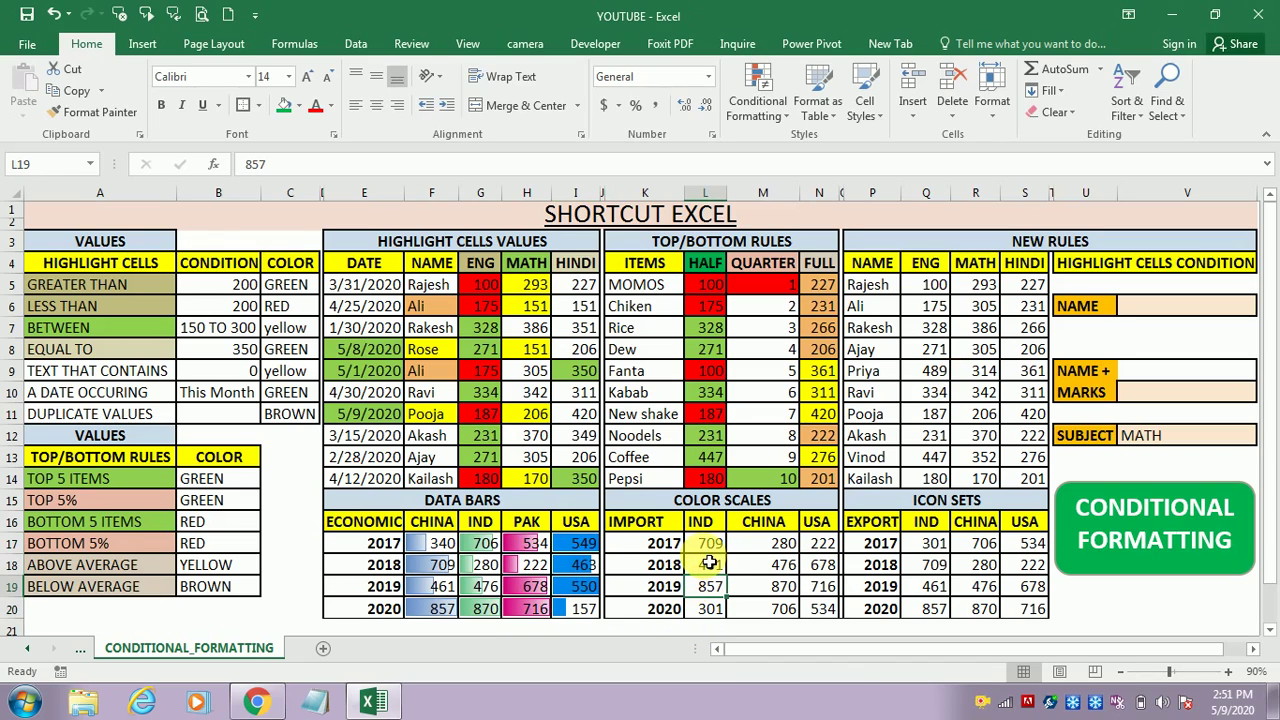
click(710, 566)
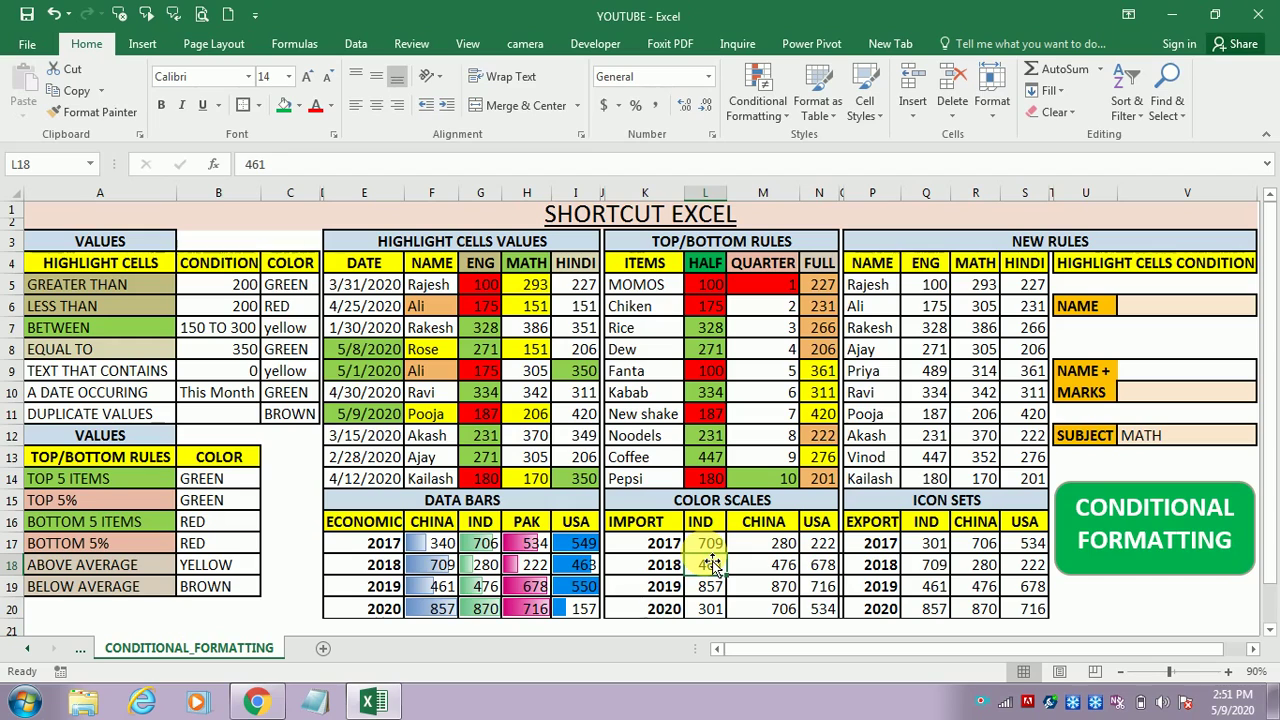
click(717, 549)
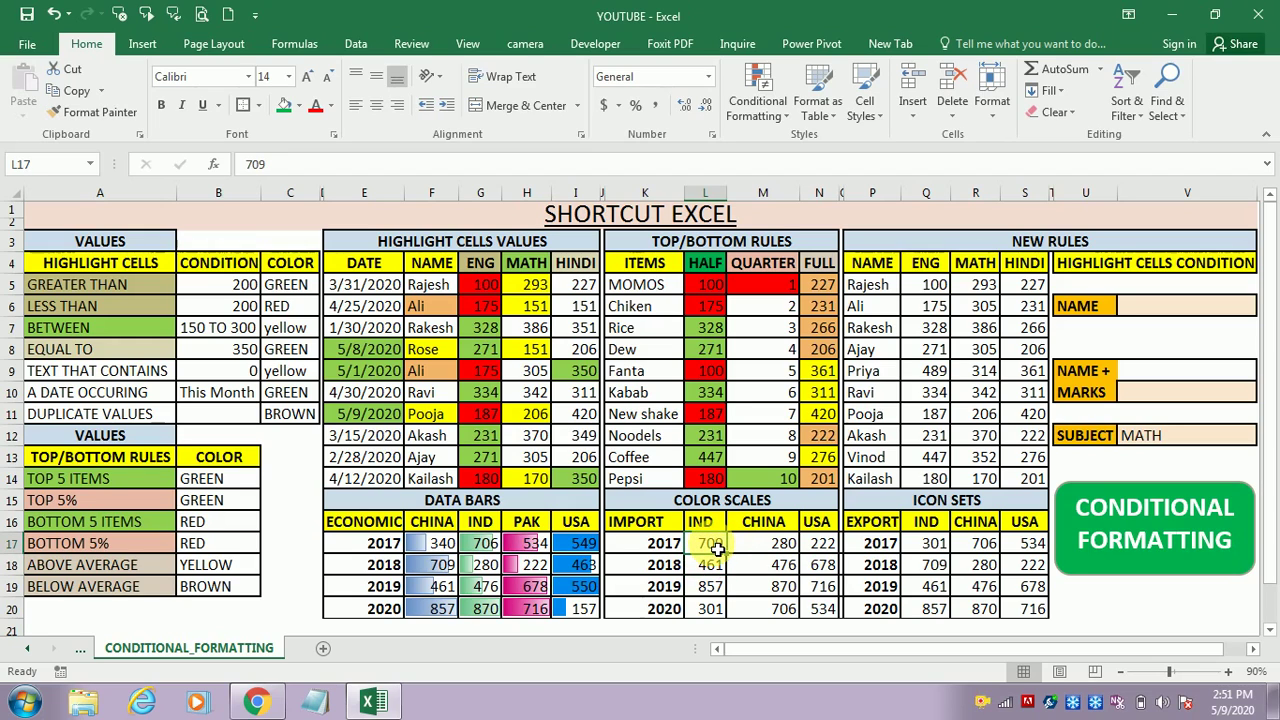
drag(717, 549, 712, 609)
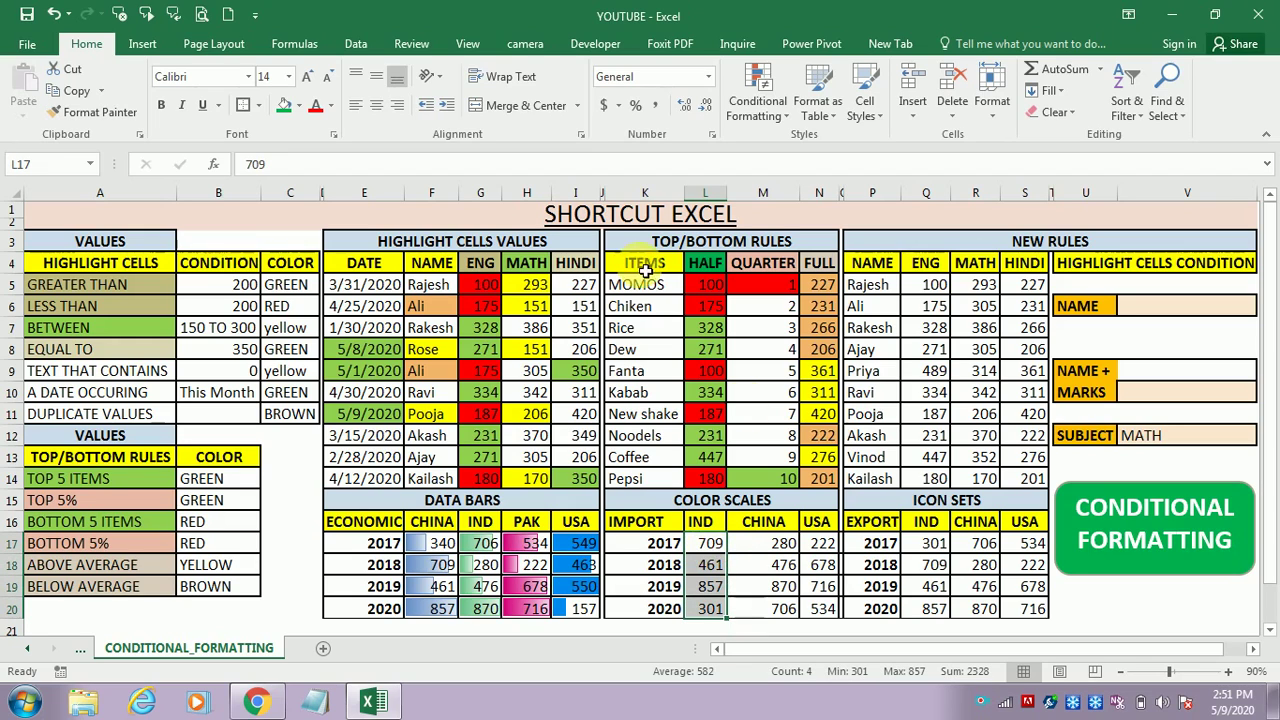
click(758, 100)
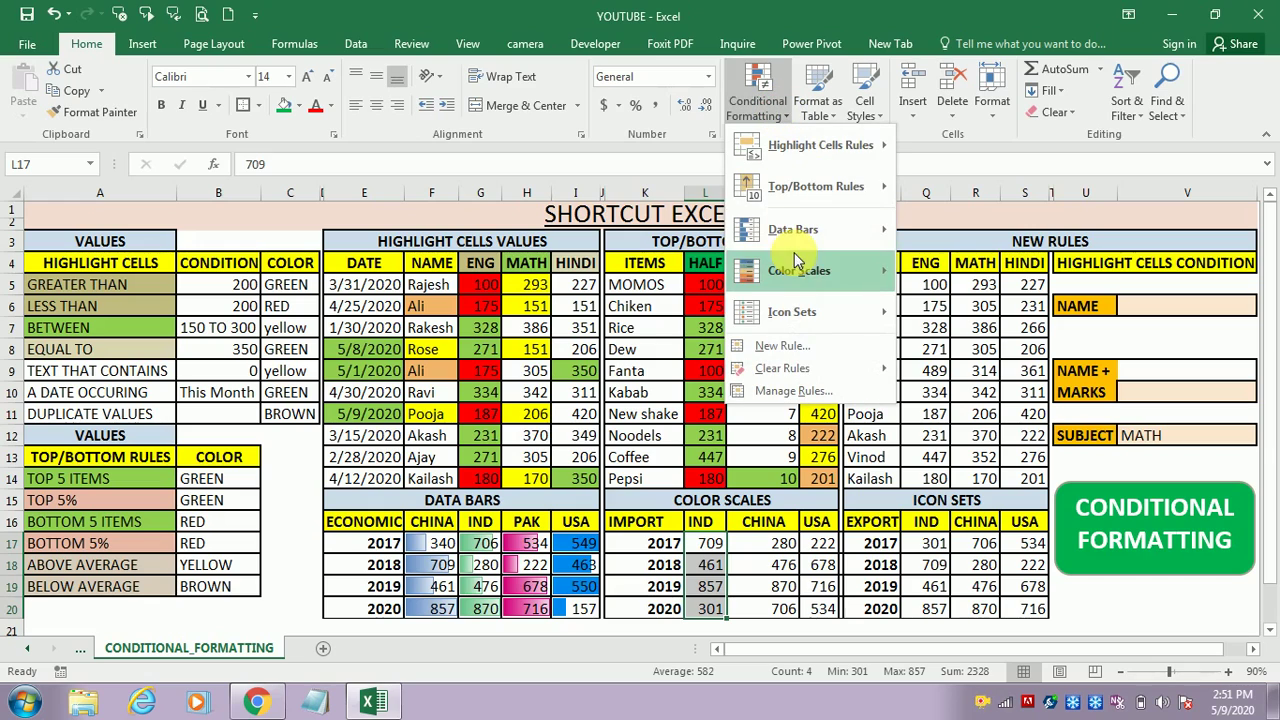
mouse_move(806, 273)
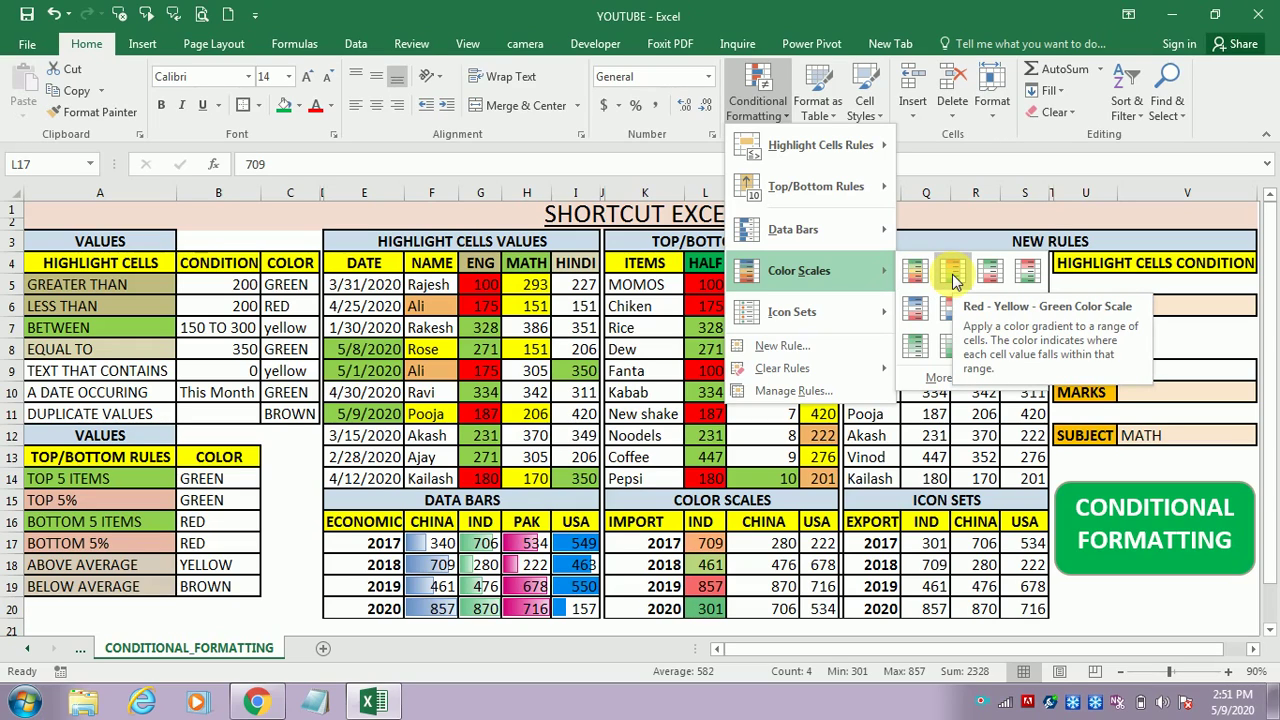
click(988, 273)
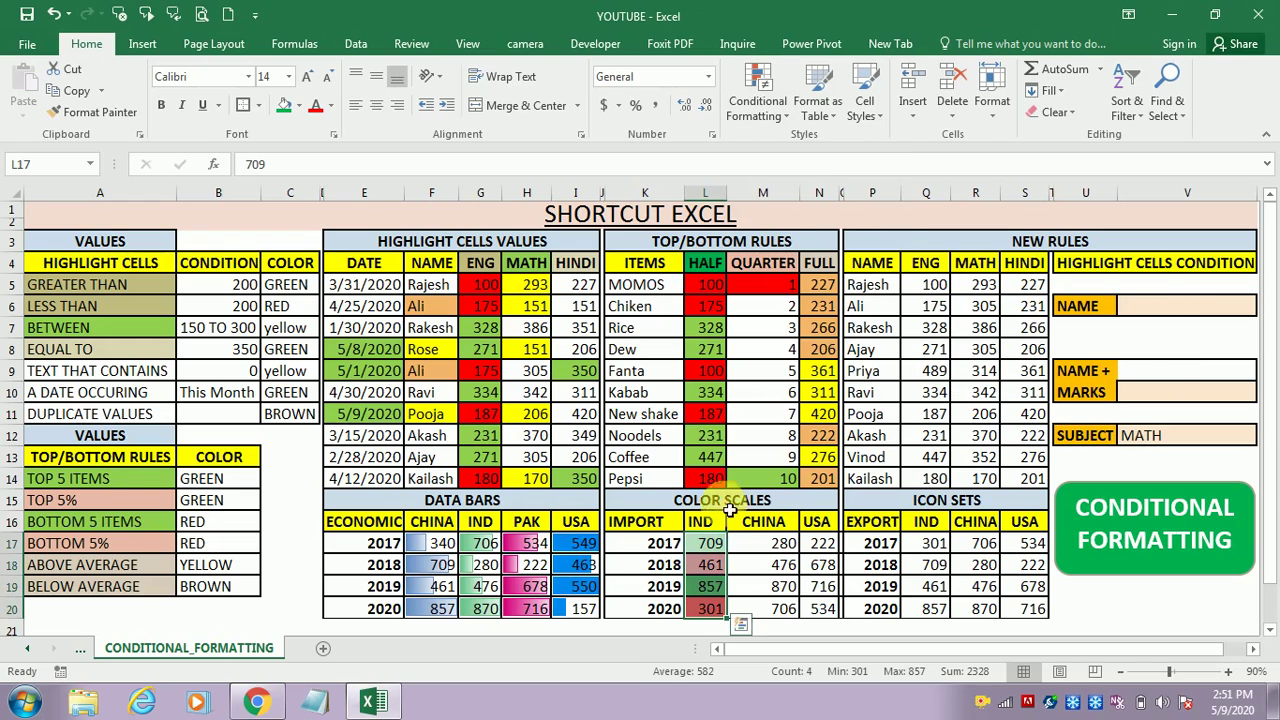
Apply the Yellow - Green color scale to the CHINA import values in M17:M20
click(783, 543)
drag(783, 543, 783, 608)
click(762, 103)
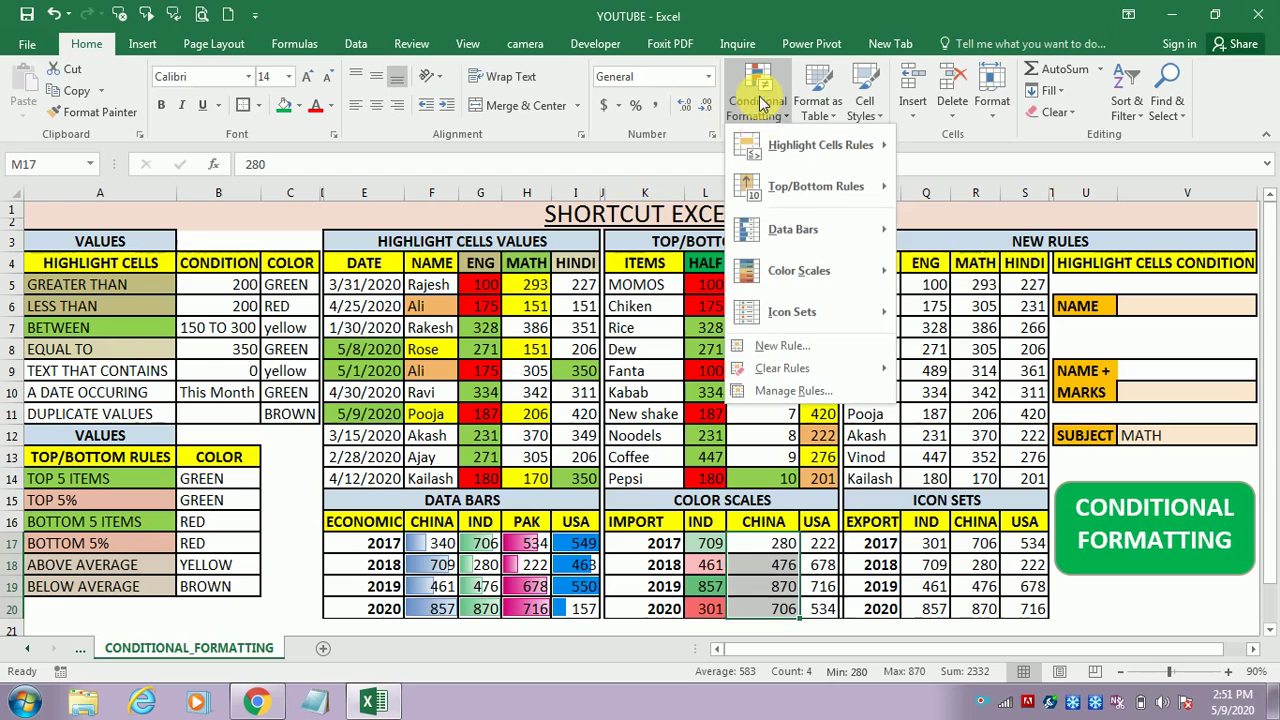
mouse_move(810, 270)
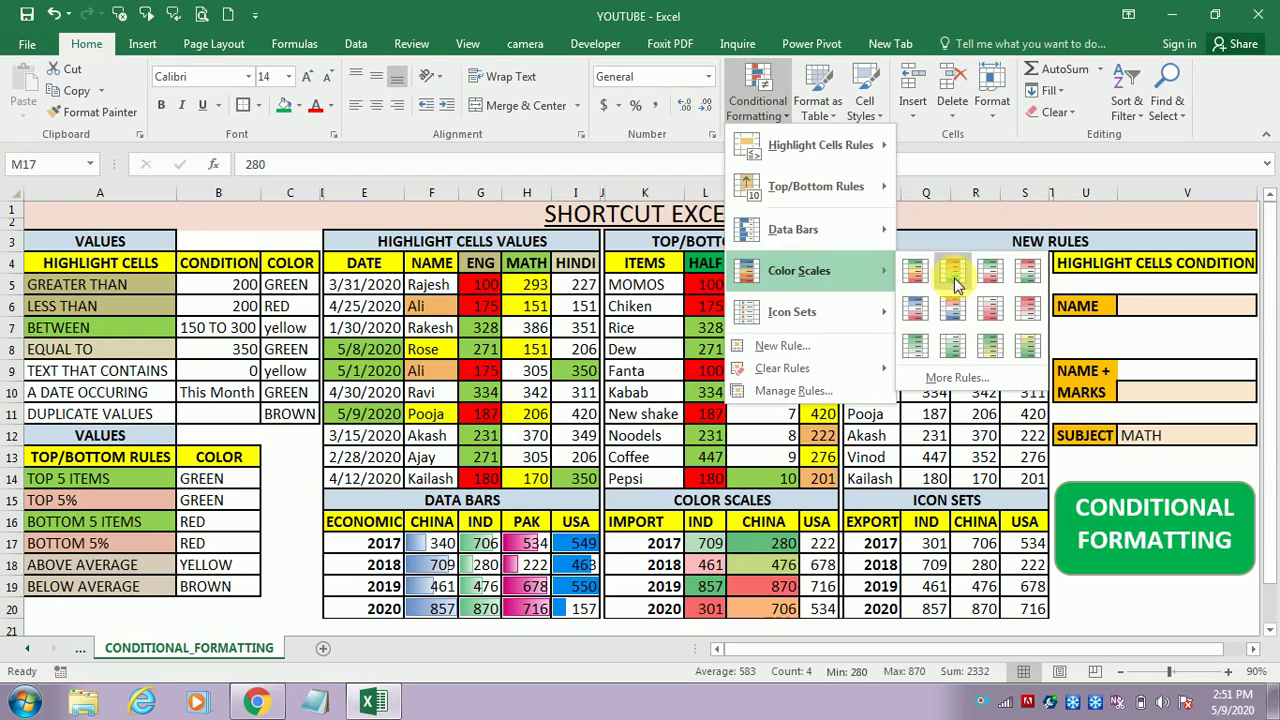
click(1022, 355)
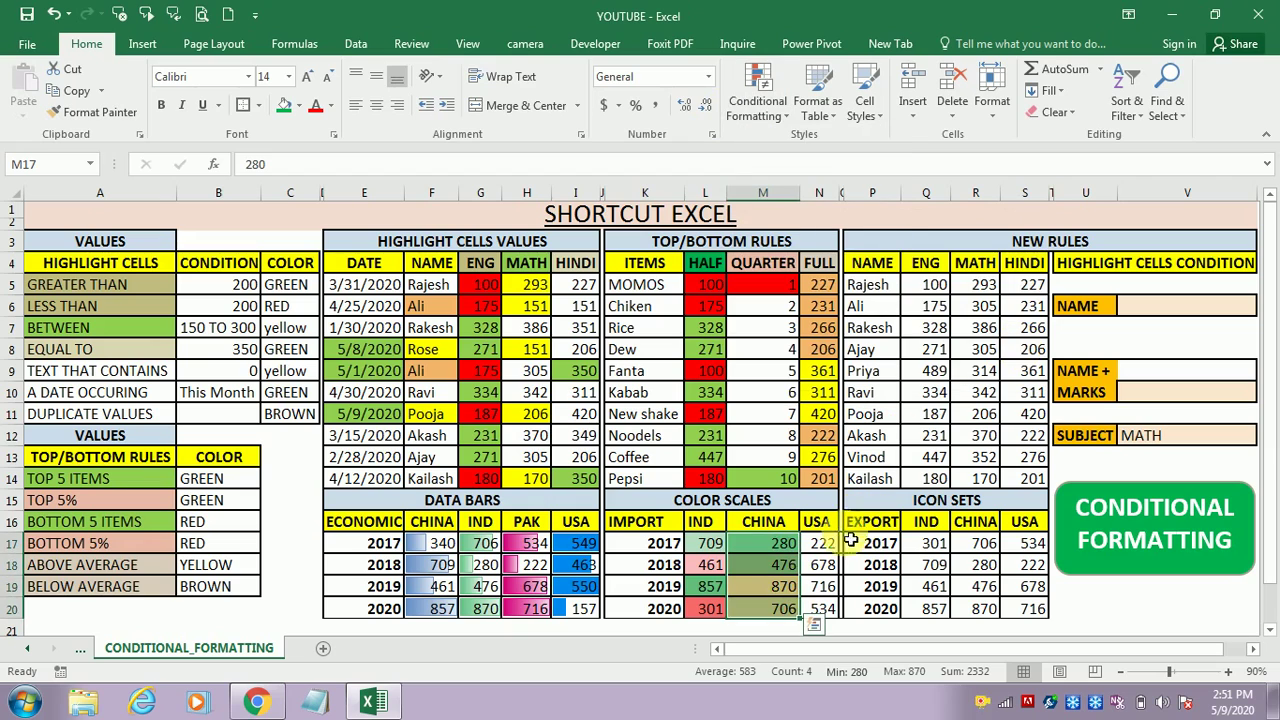
Start a custom 2-Color Scale rule for the USA import values in N17:N20
drag(818, 543, 822, 609)
click(756, 118)
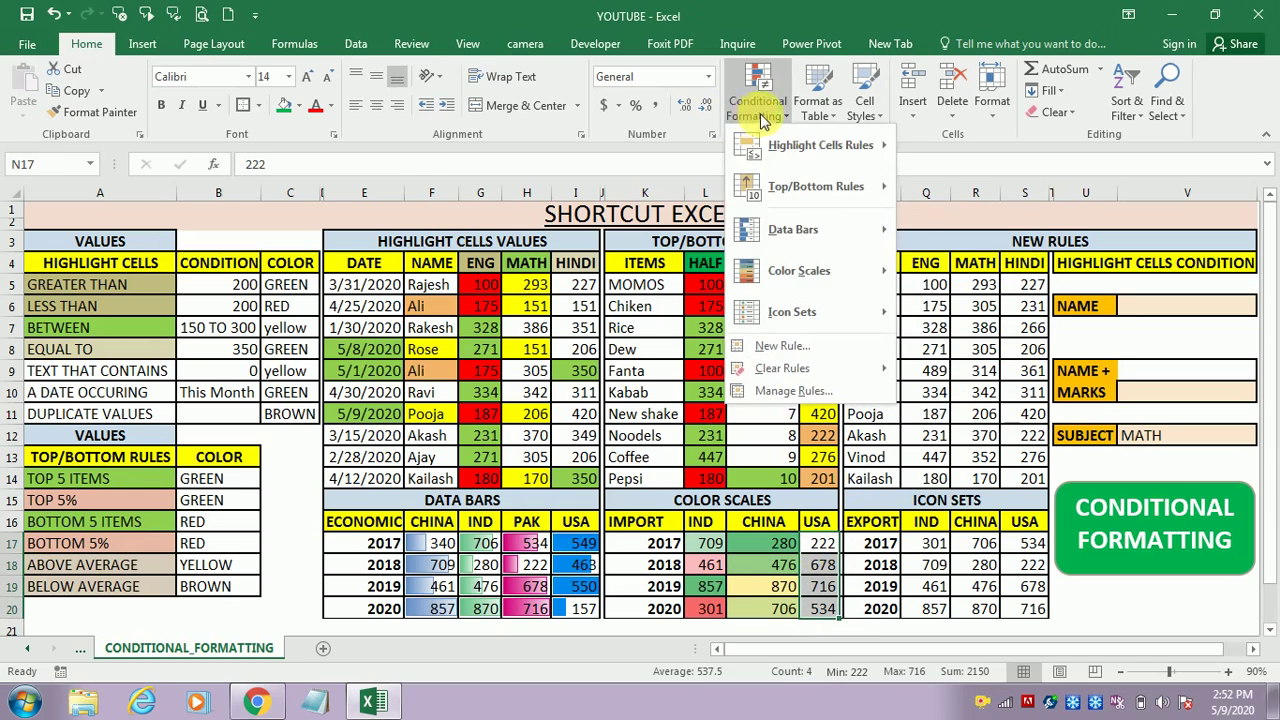
mouse_move(816, 274)
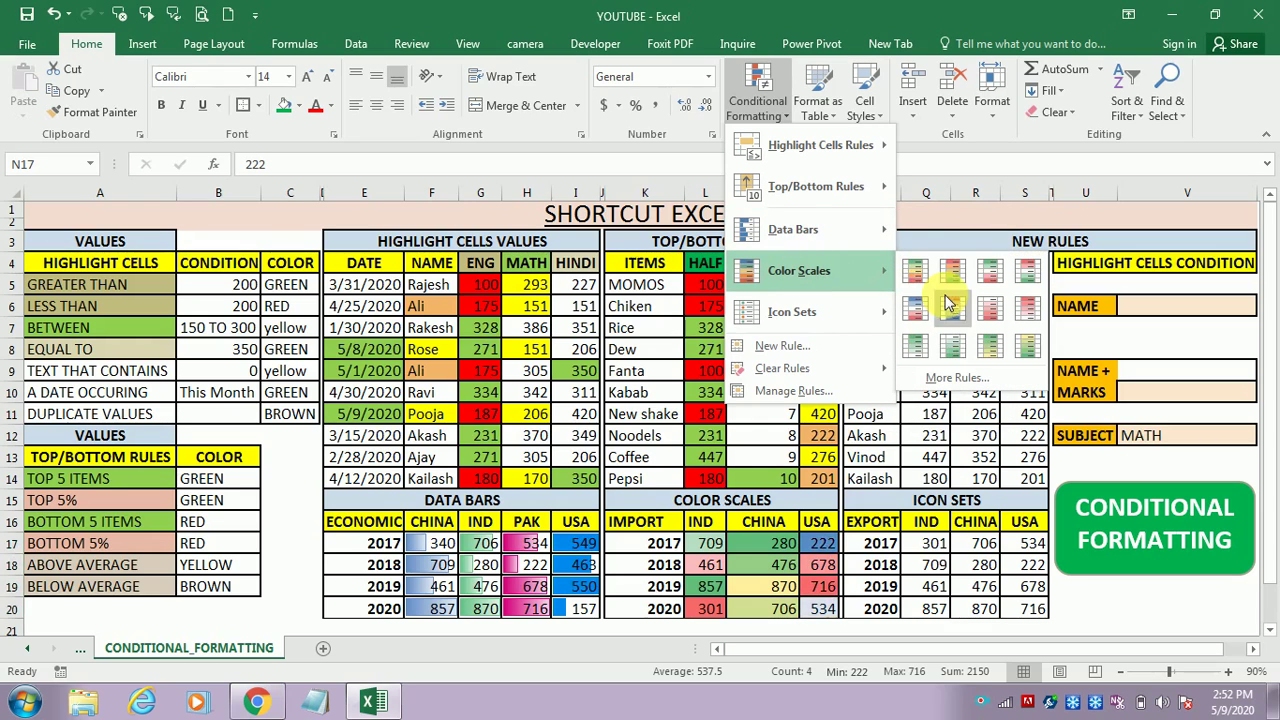
click(952, 378)
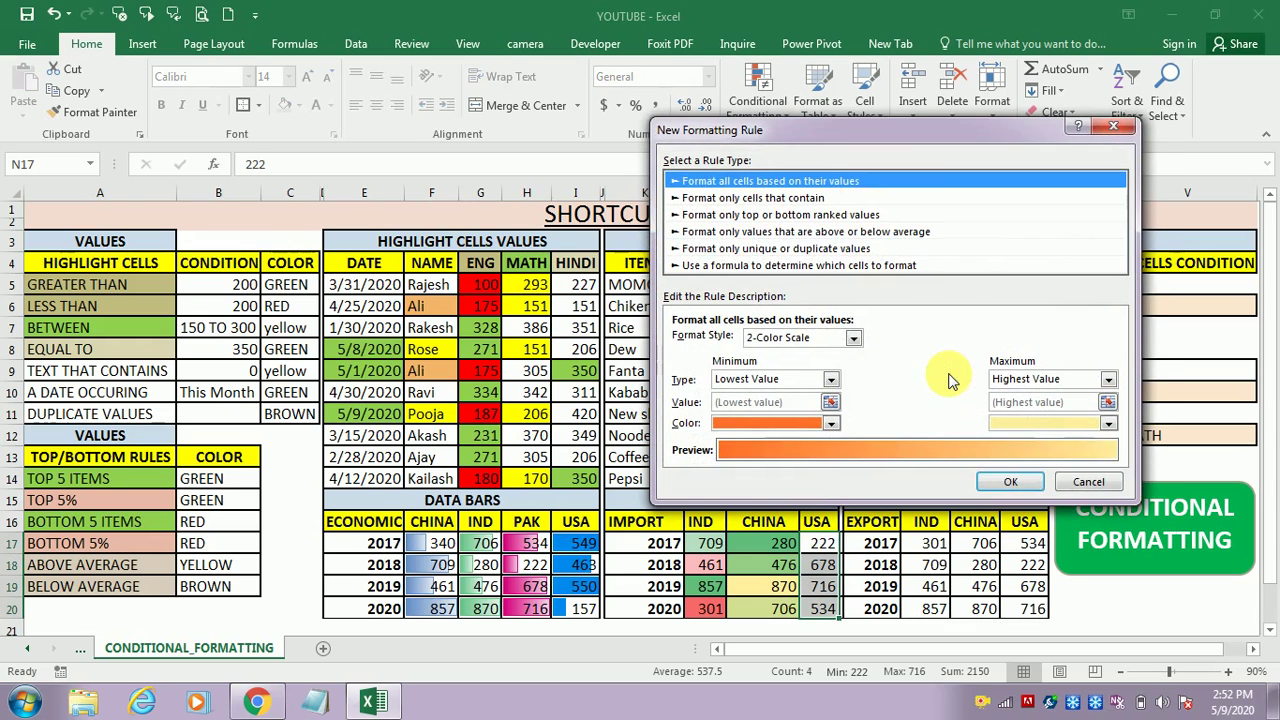
click(851, 340)
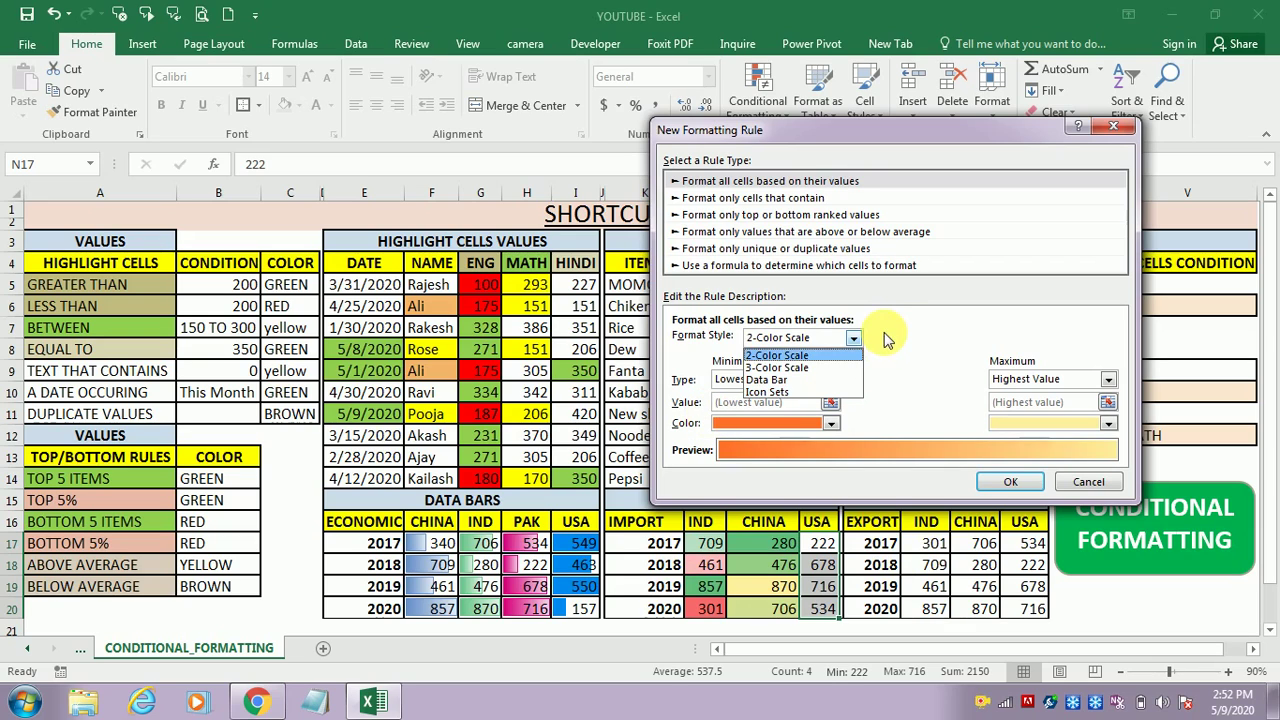
click(808, 356)
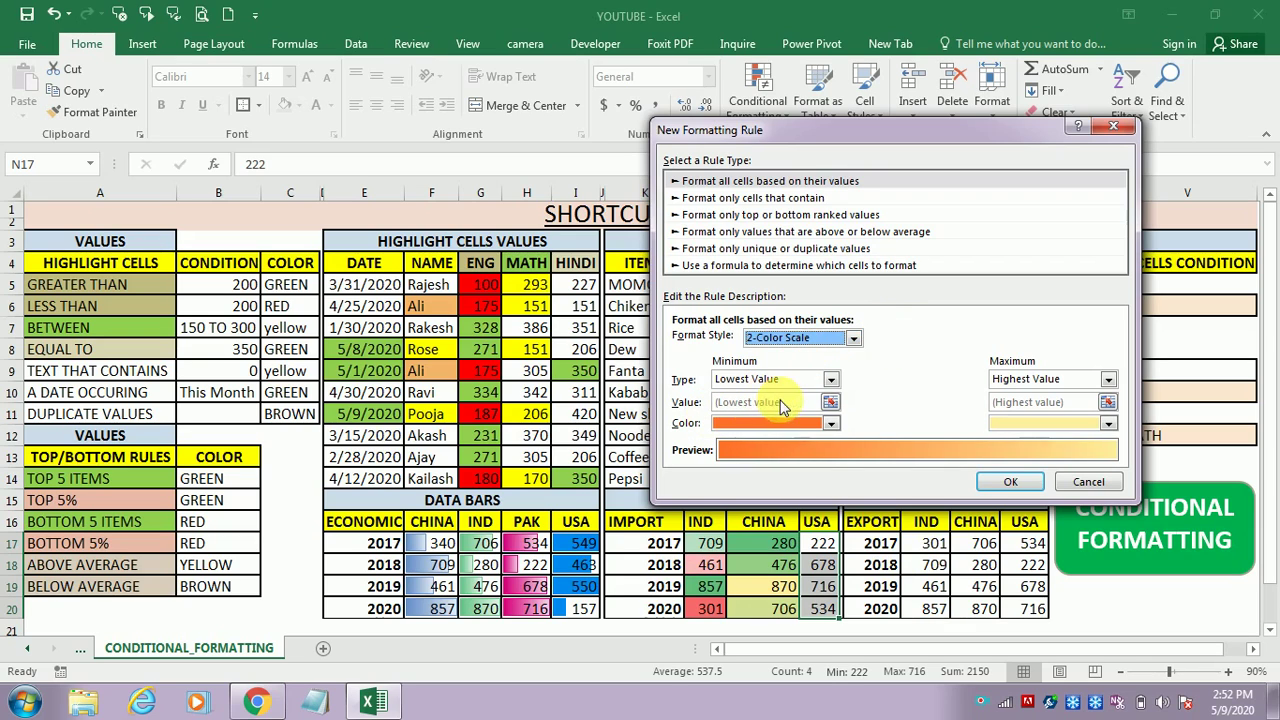
Set the color scale's minimum color to red and maximum color to green, and apply the rule
click(831, 423)
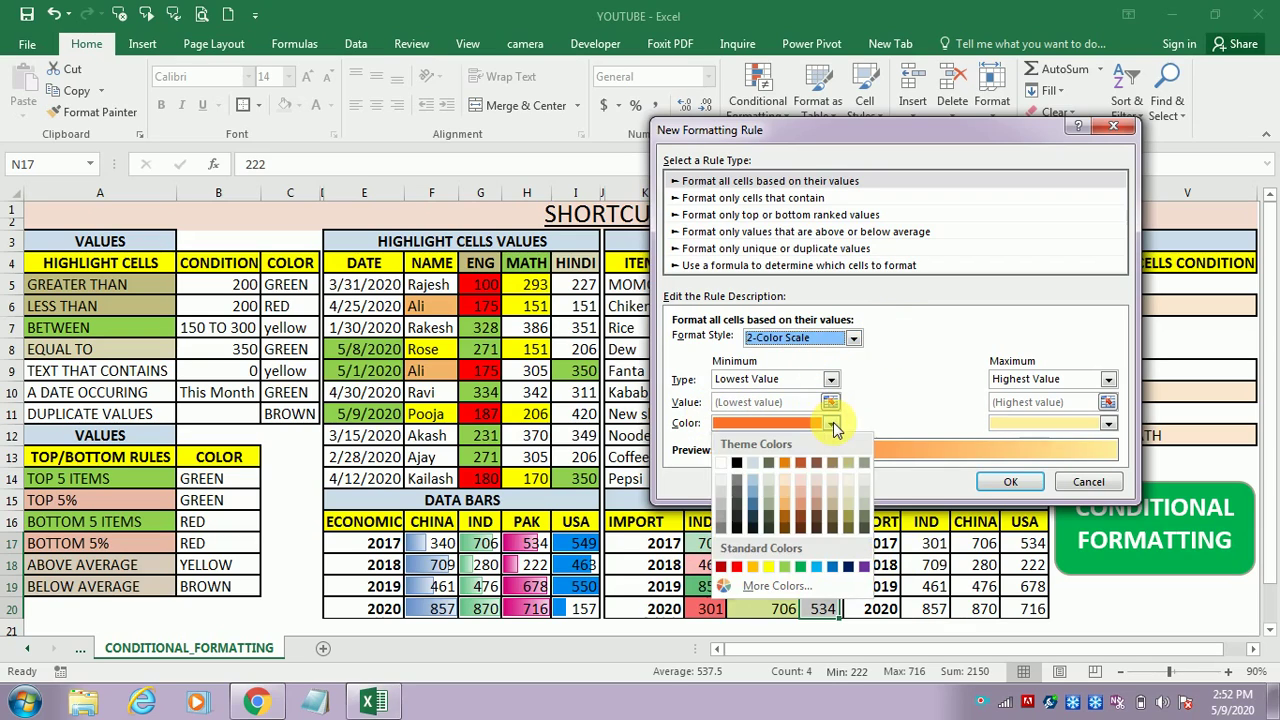
click(736, 567)
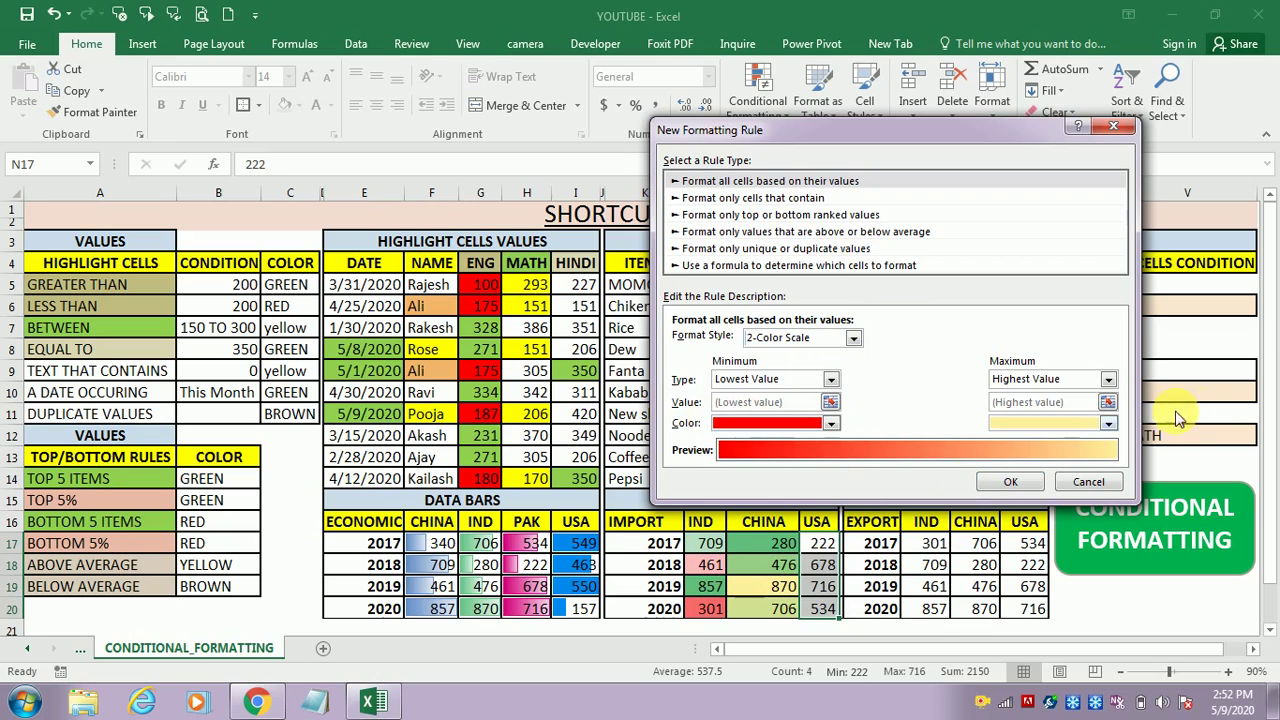
click(1108, 423)
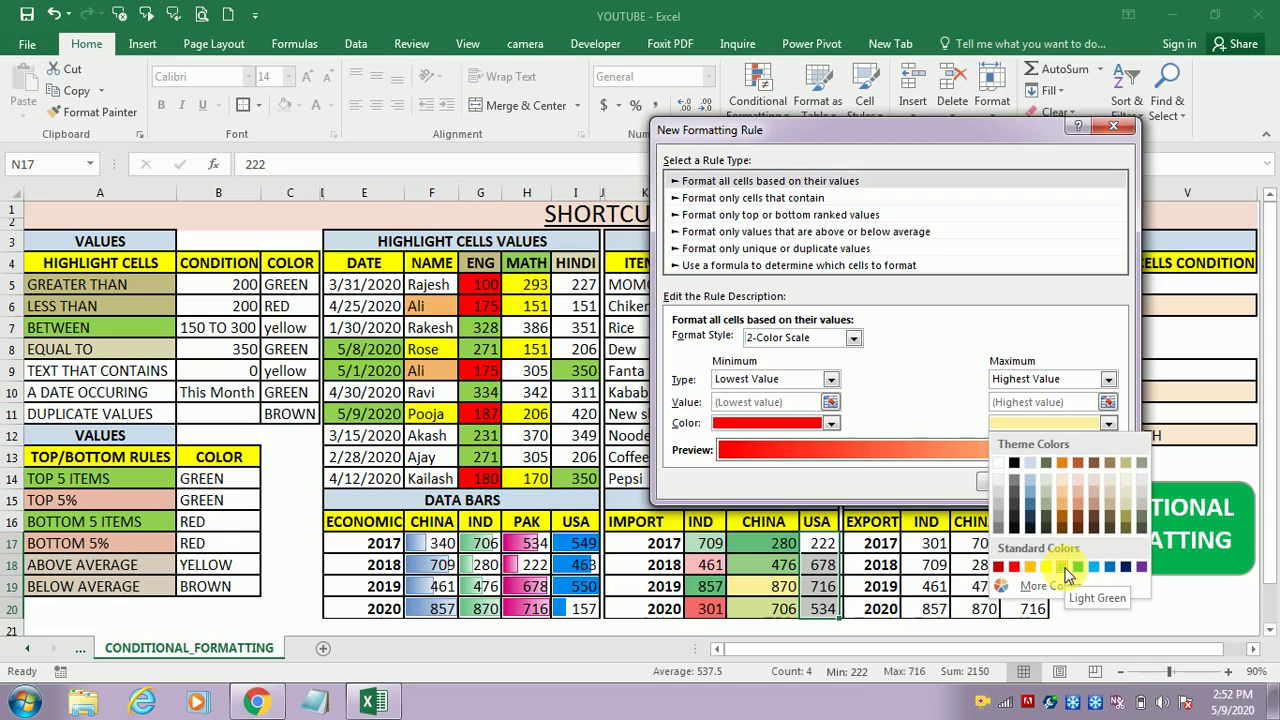
click(1078, 567)
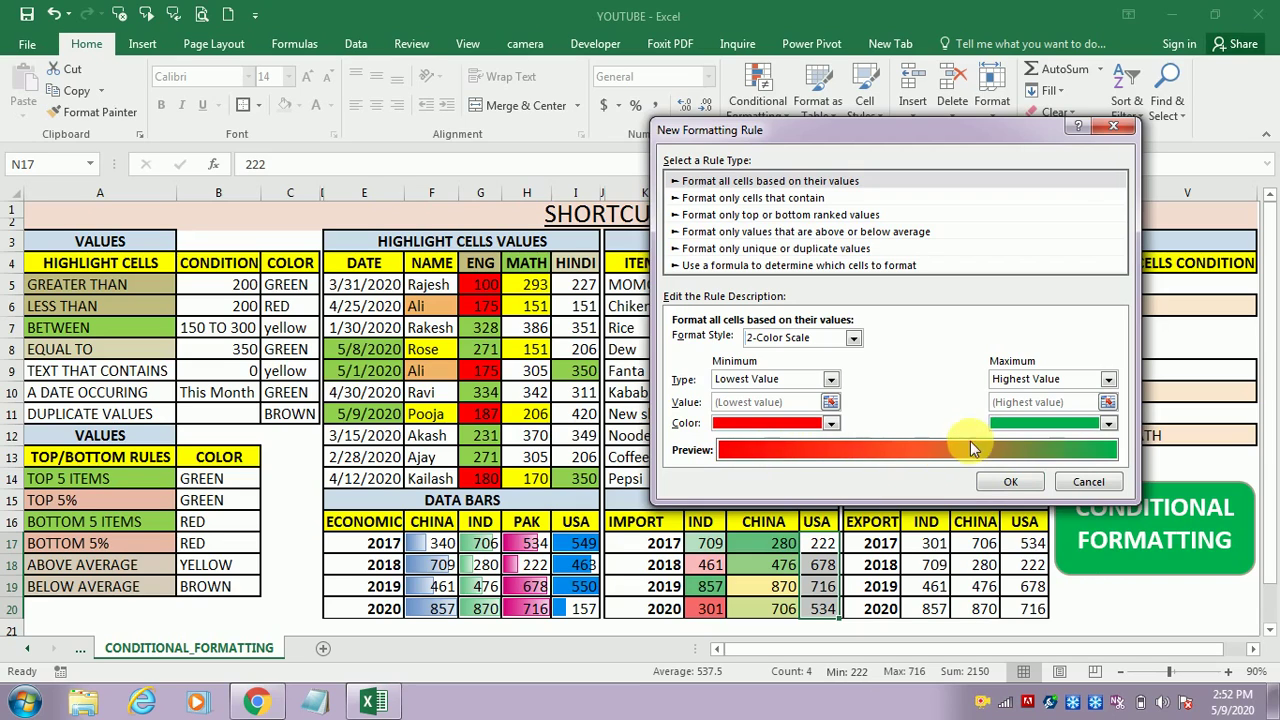
click(1012, 482)
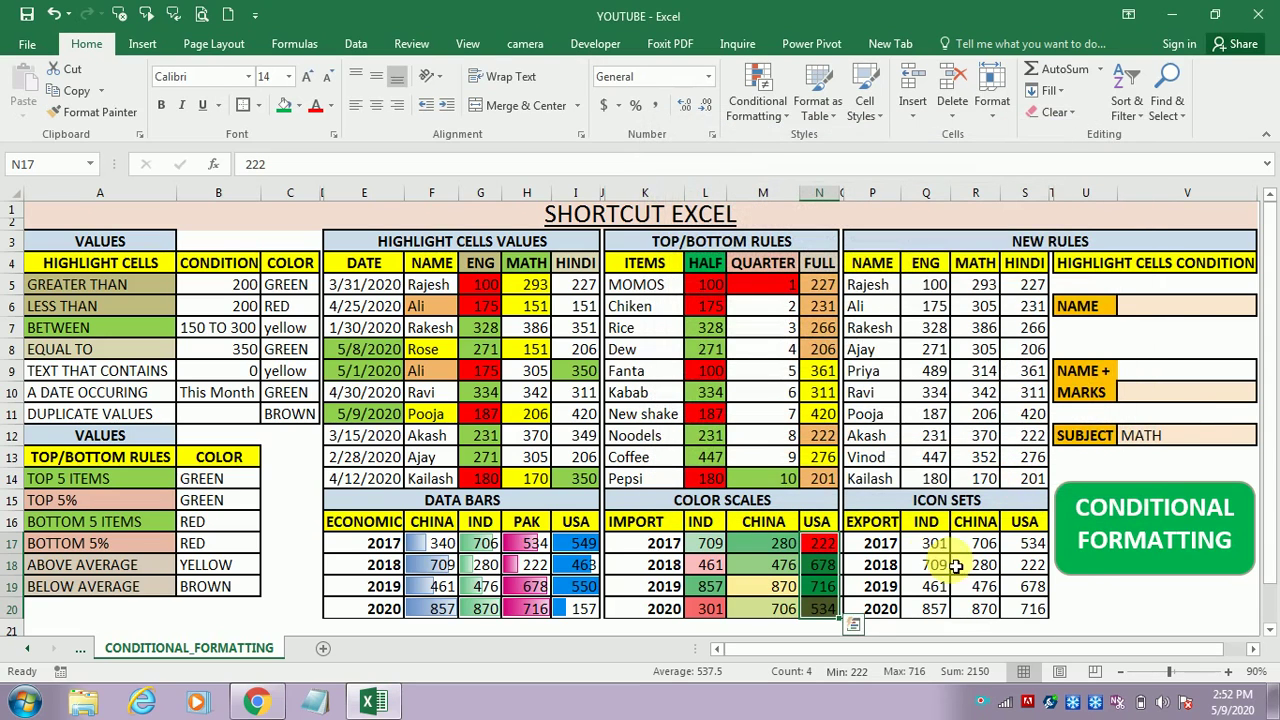
click(1090, 594)
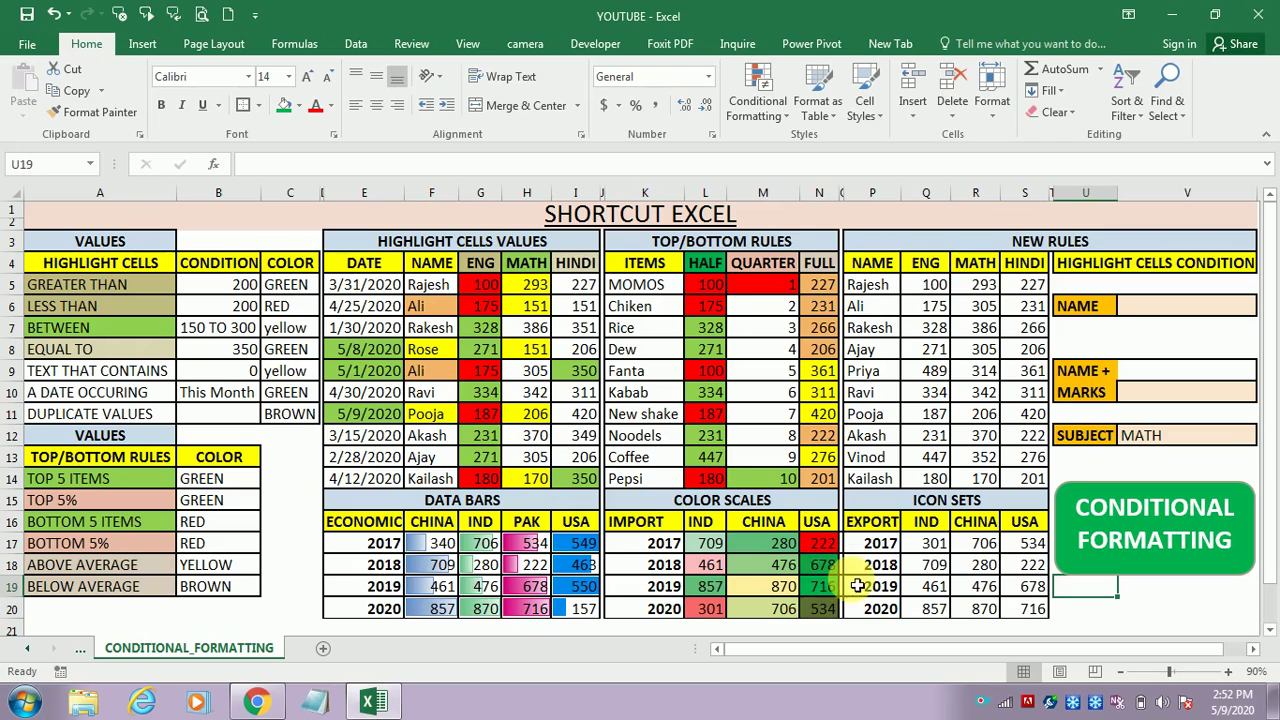
scroll(830, 590, right, 5)
scroll(774, 597, left, 5)
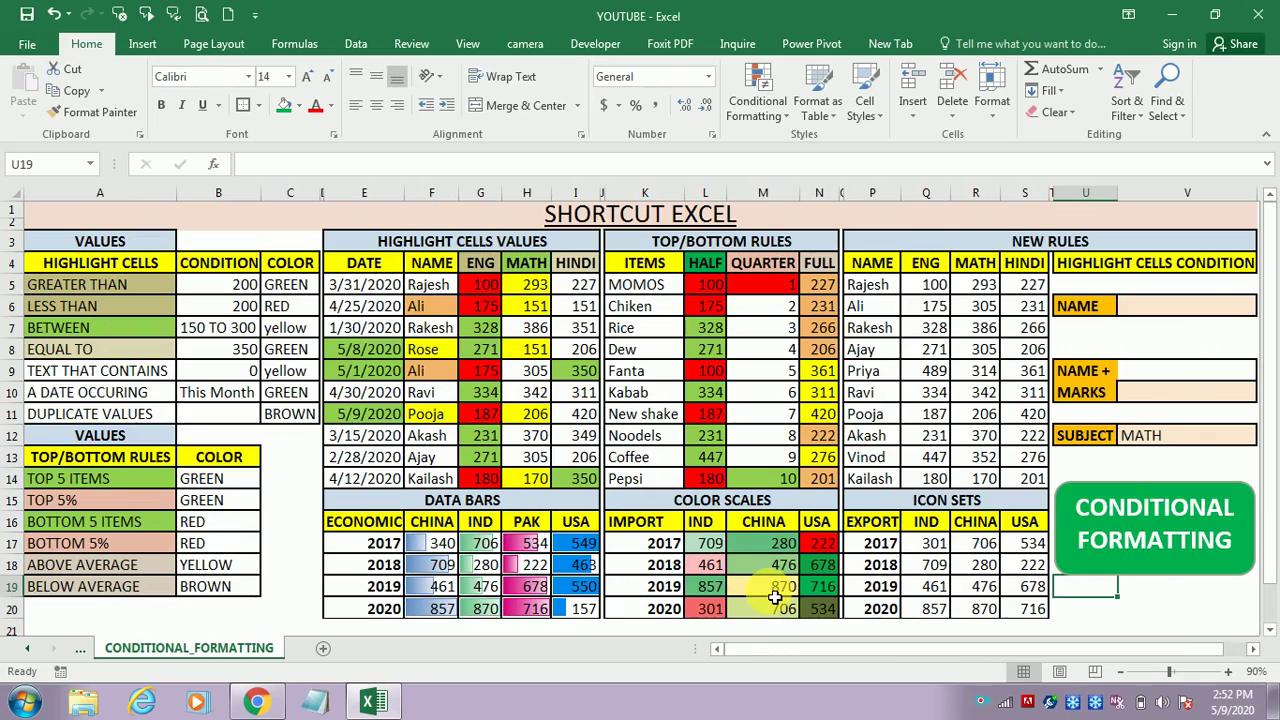
Apply the four-level signal bar rating icon set to the IND export values in Q17:Q20
click(934, 546)
drag(937, 553, 934, 610)
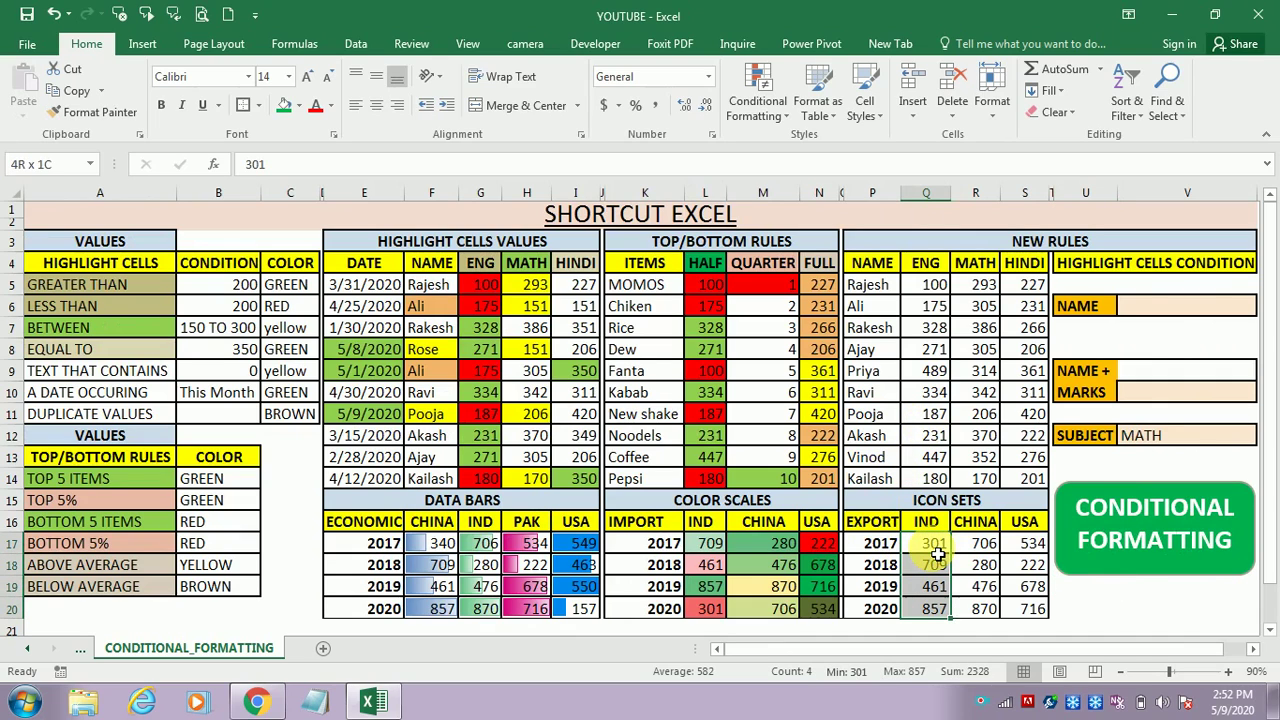
click(757, 100)
mouse_move(795, 318)
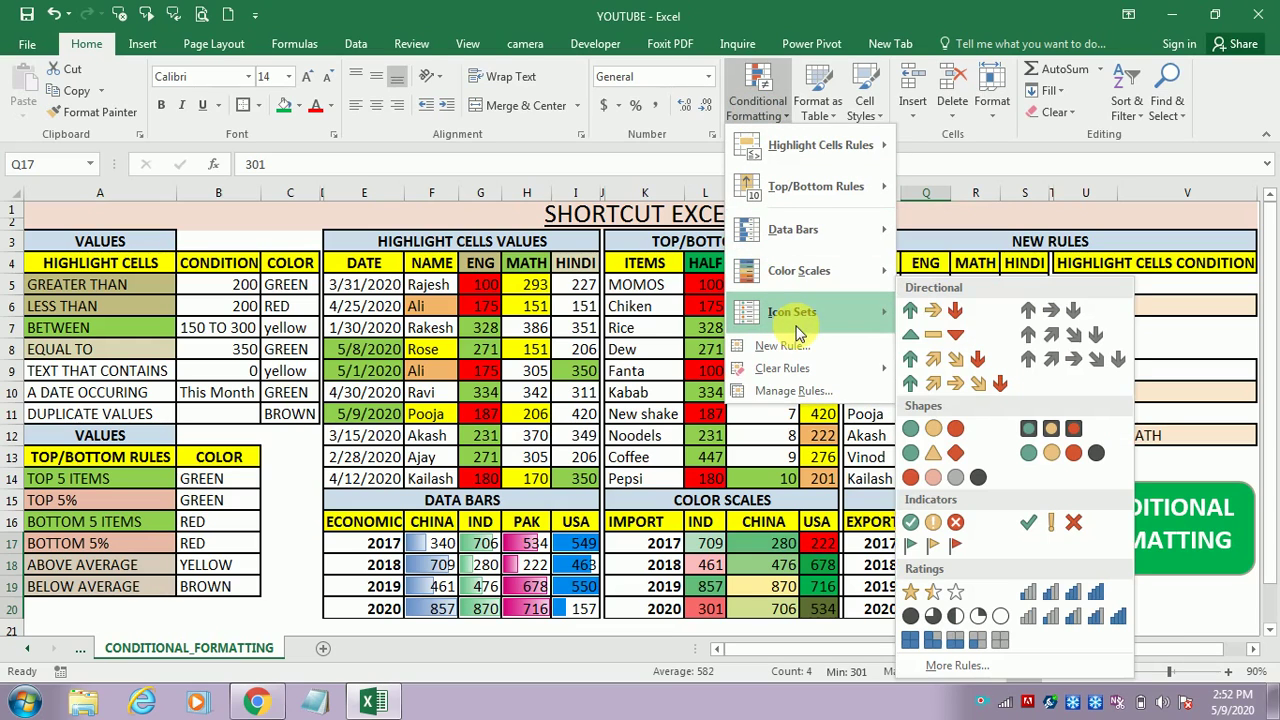
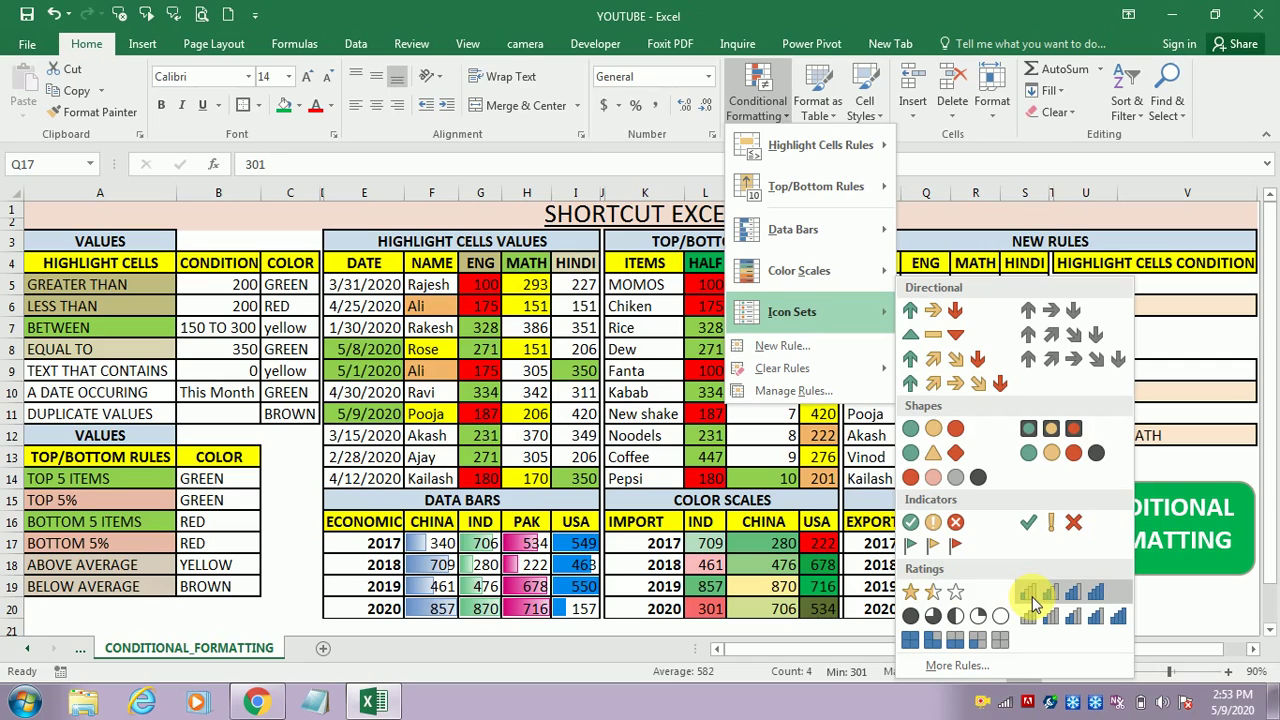
click(1030, 594)
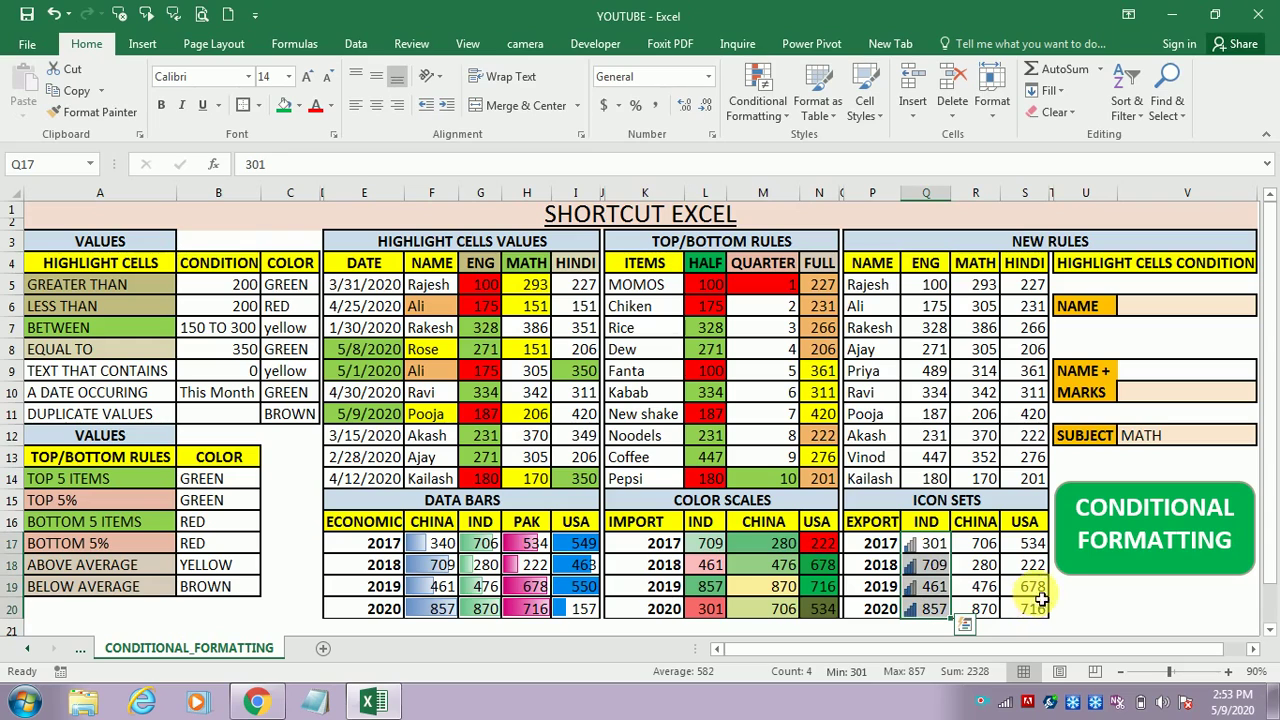
click(938, 566)
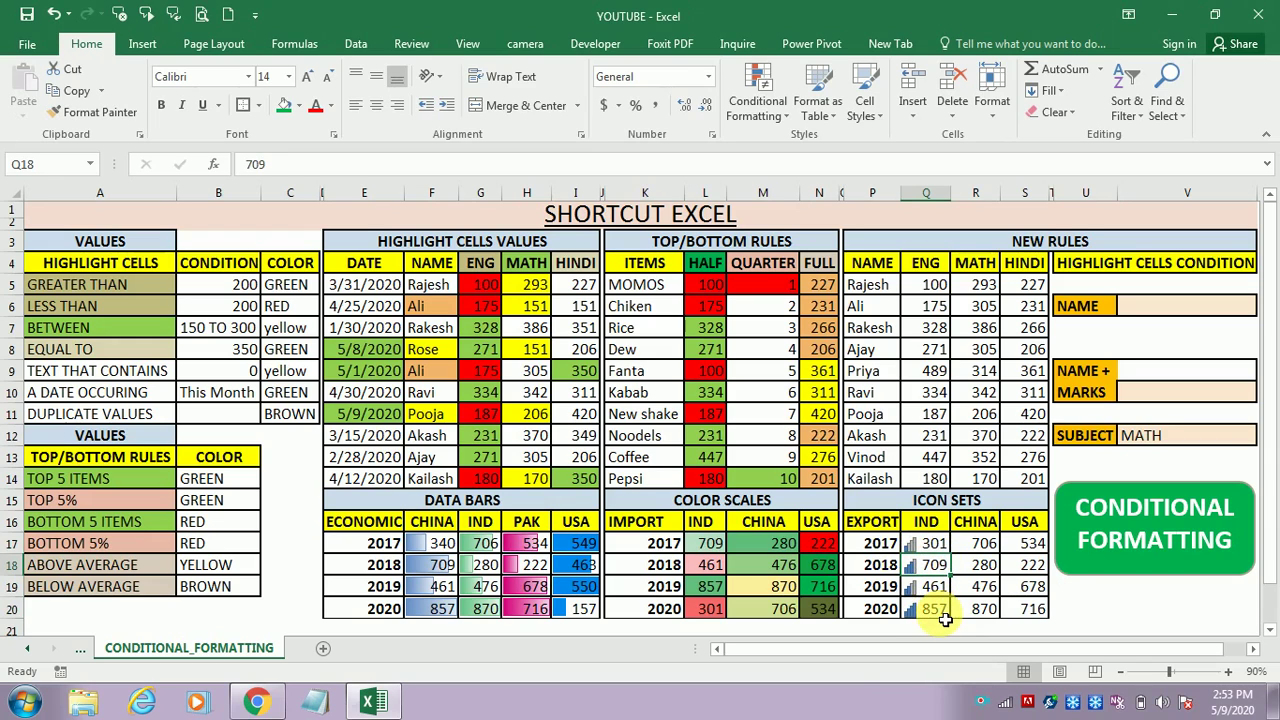
Apply the three-star rating icon set to the CHINA export values in R17:R20
click(983, 543)
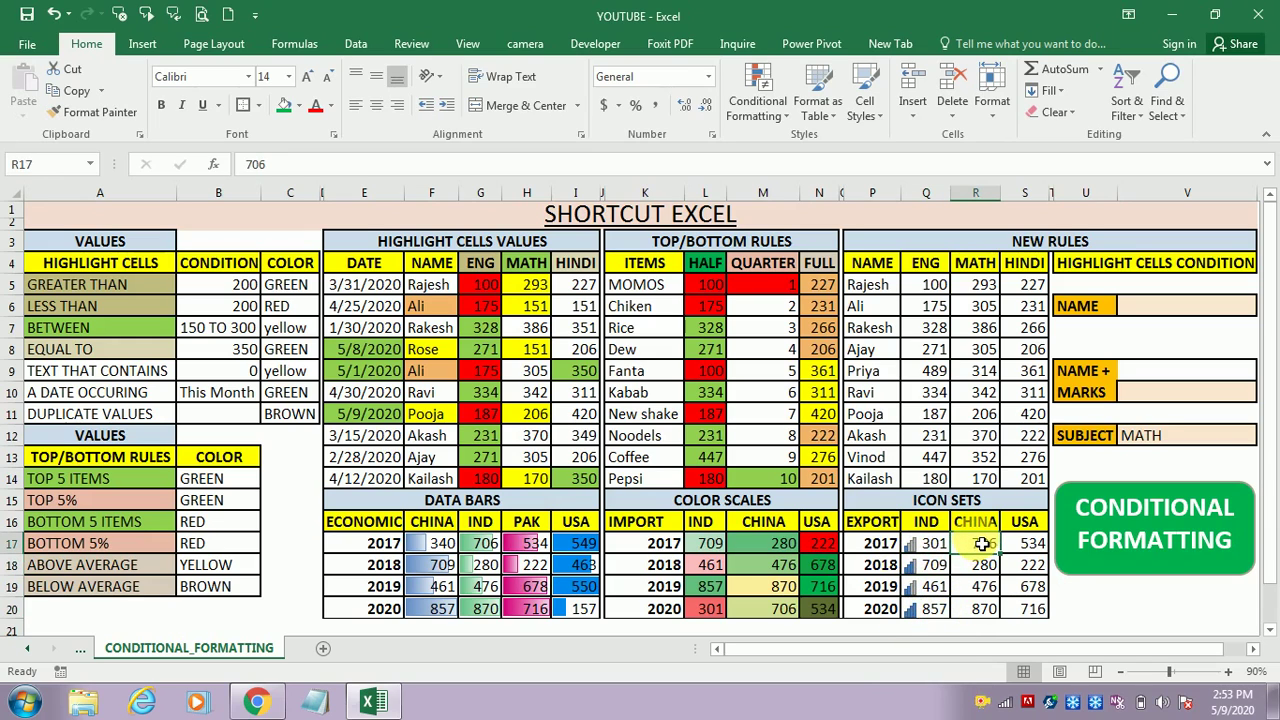
drag(983, 543, 980, 610)
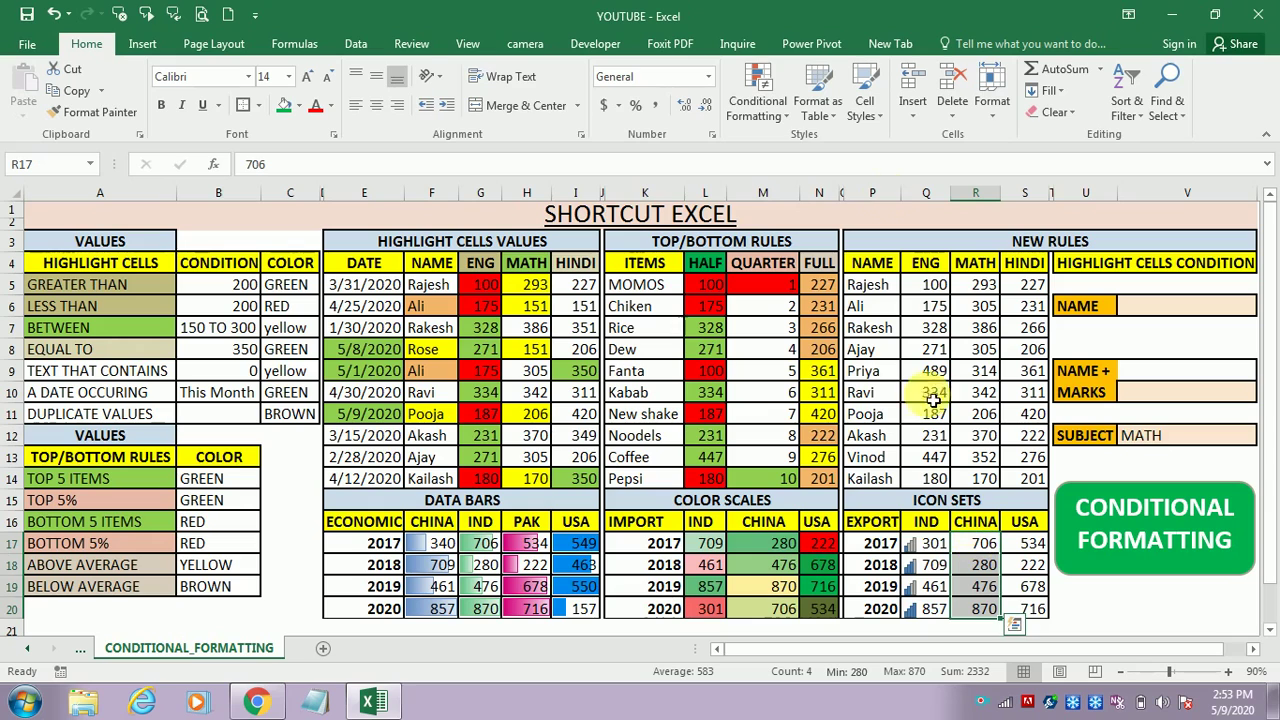
click(783, 116)
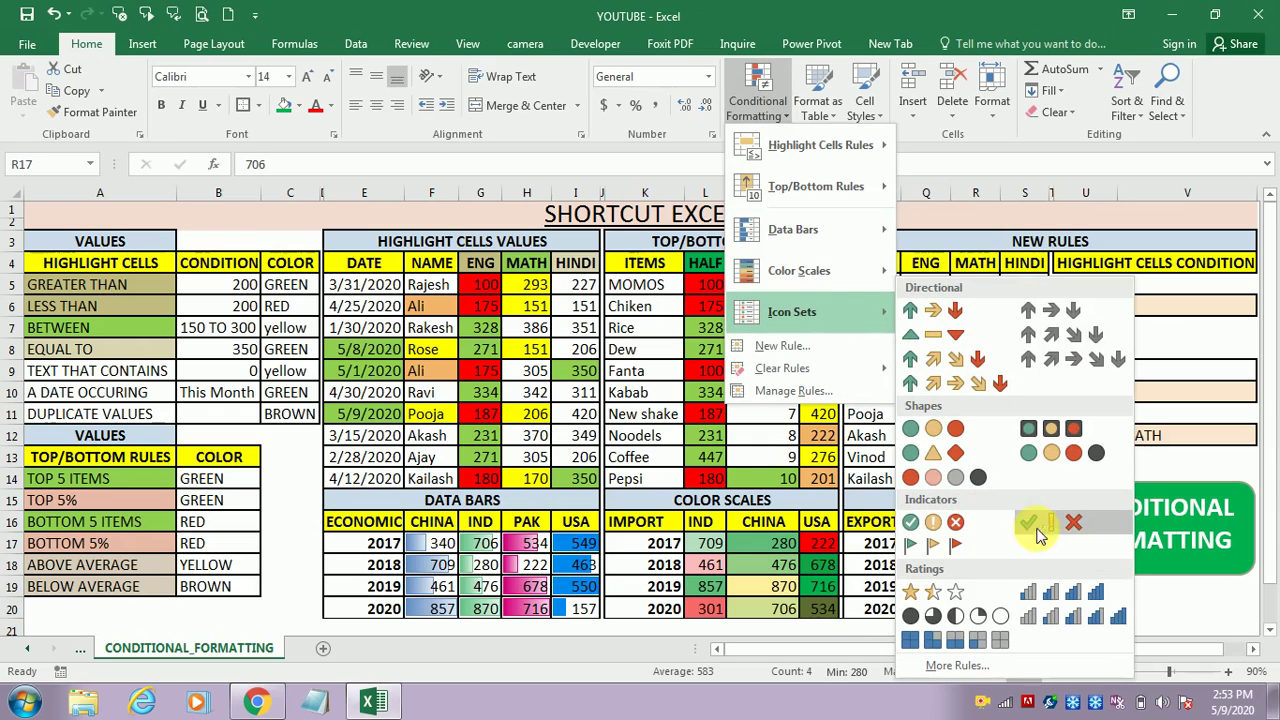
click(937, 598)
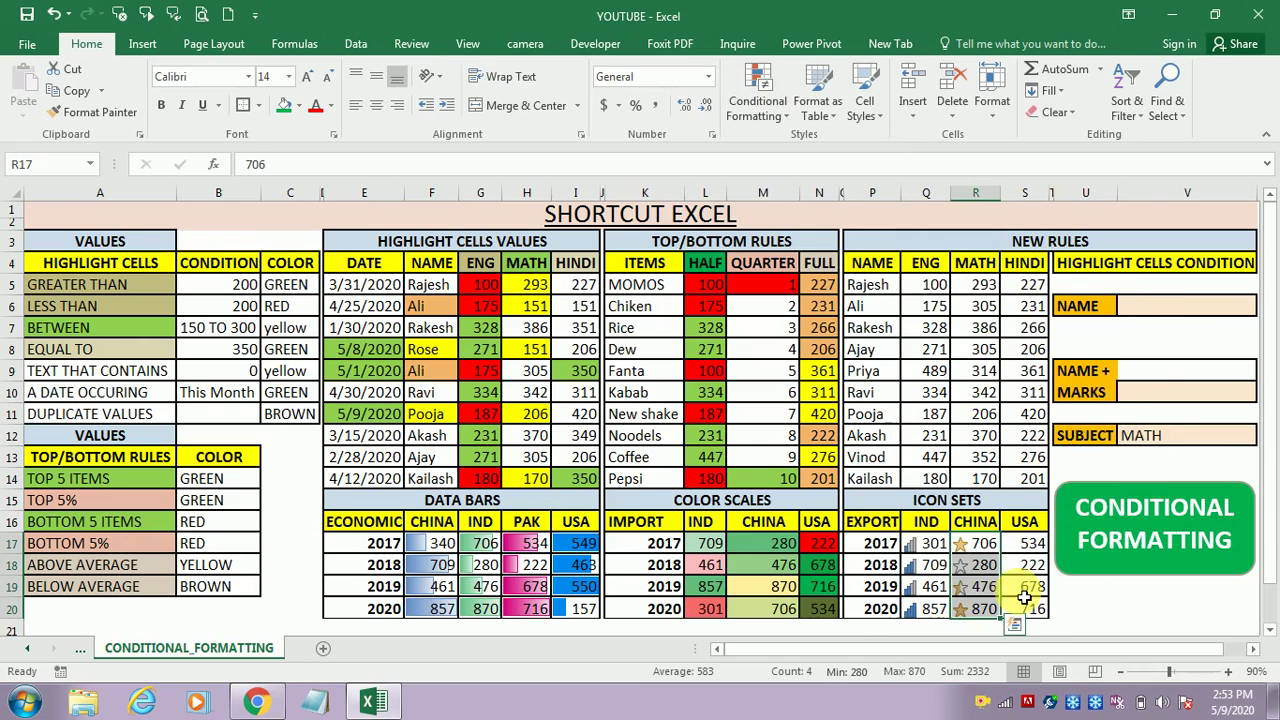
click(997, 569)
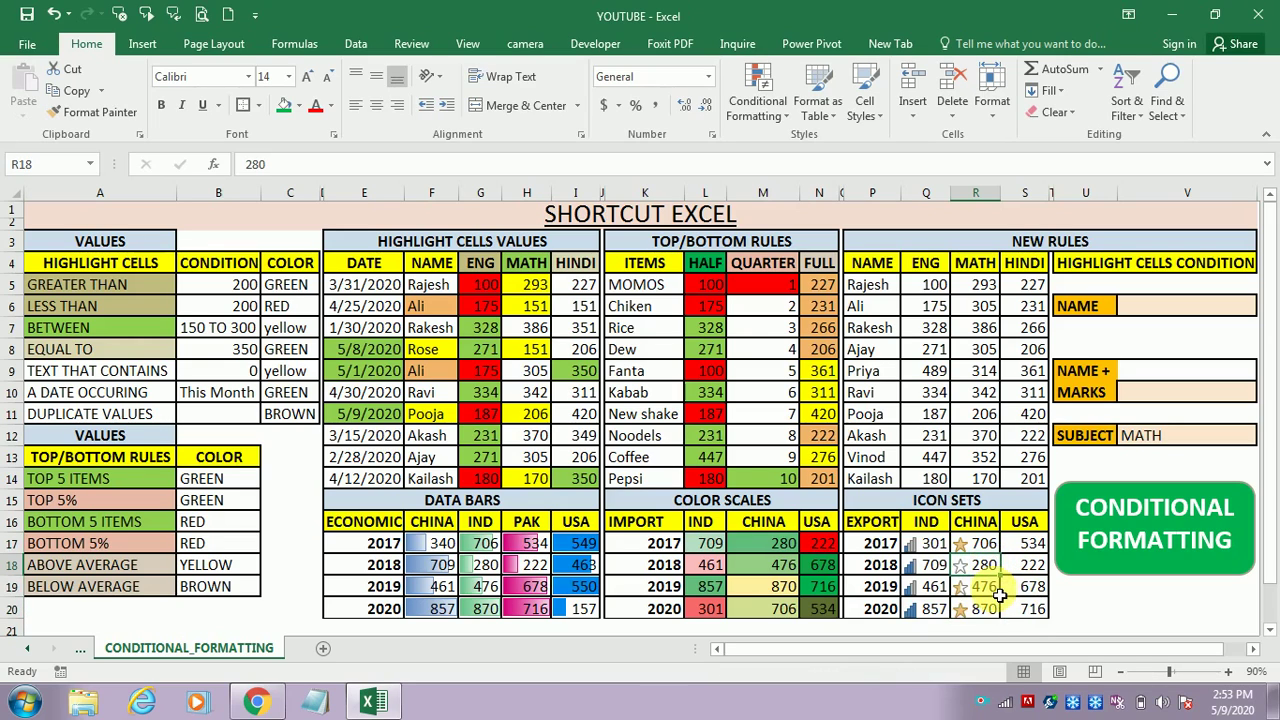
click(998, 593)
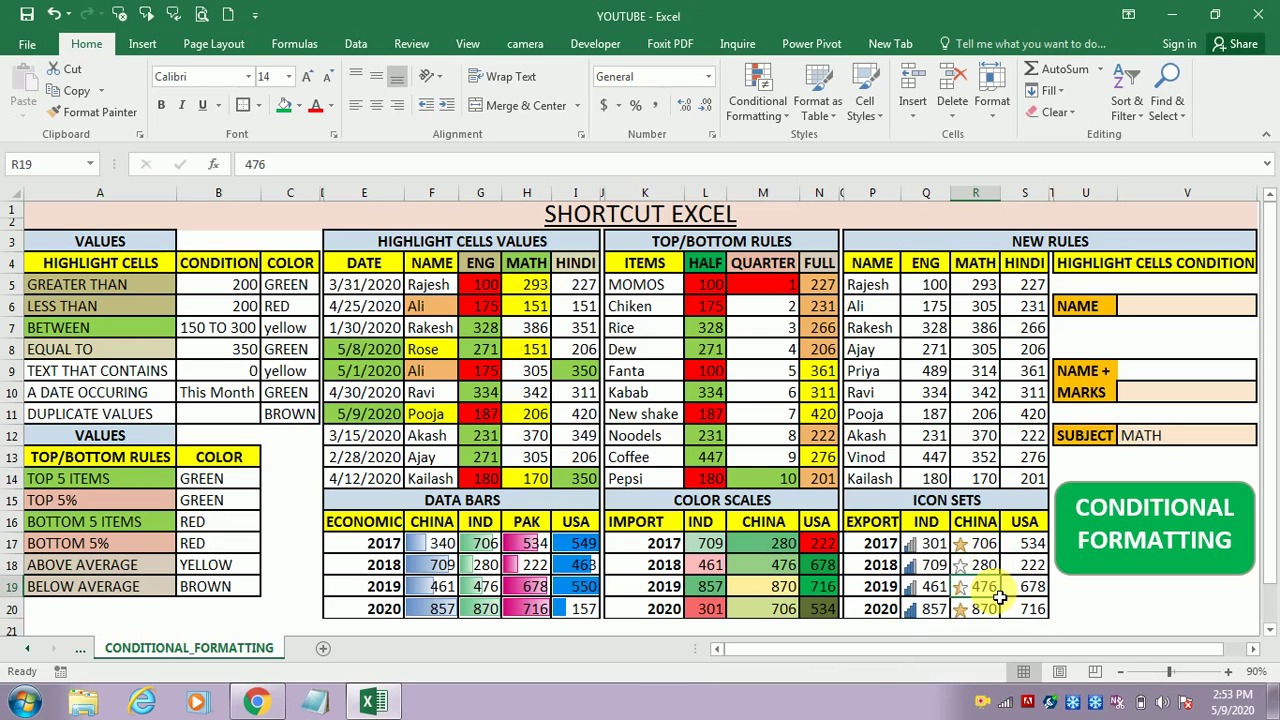
click(984, 549)
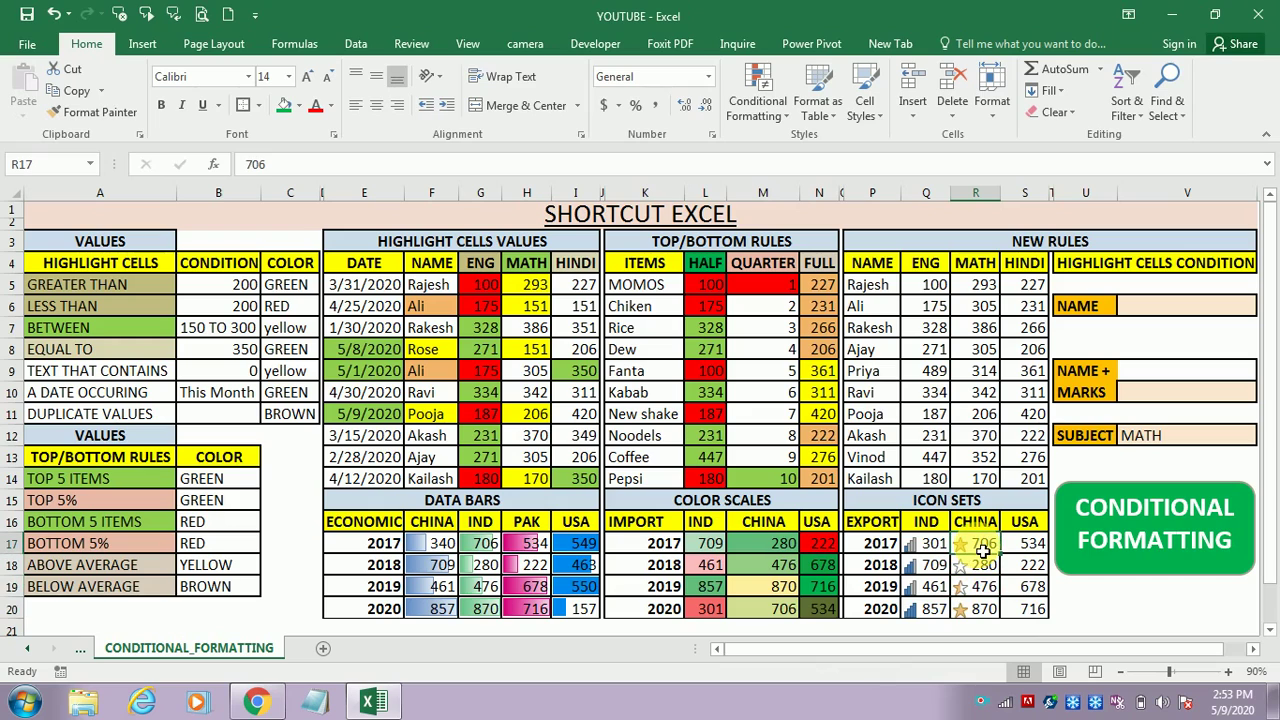
click(973, 608)
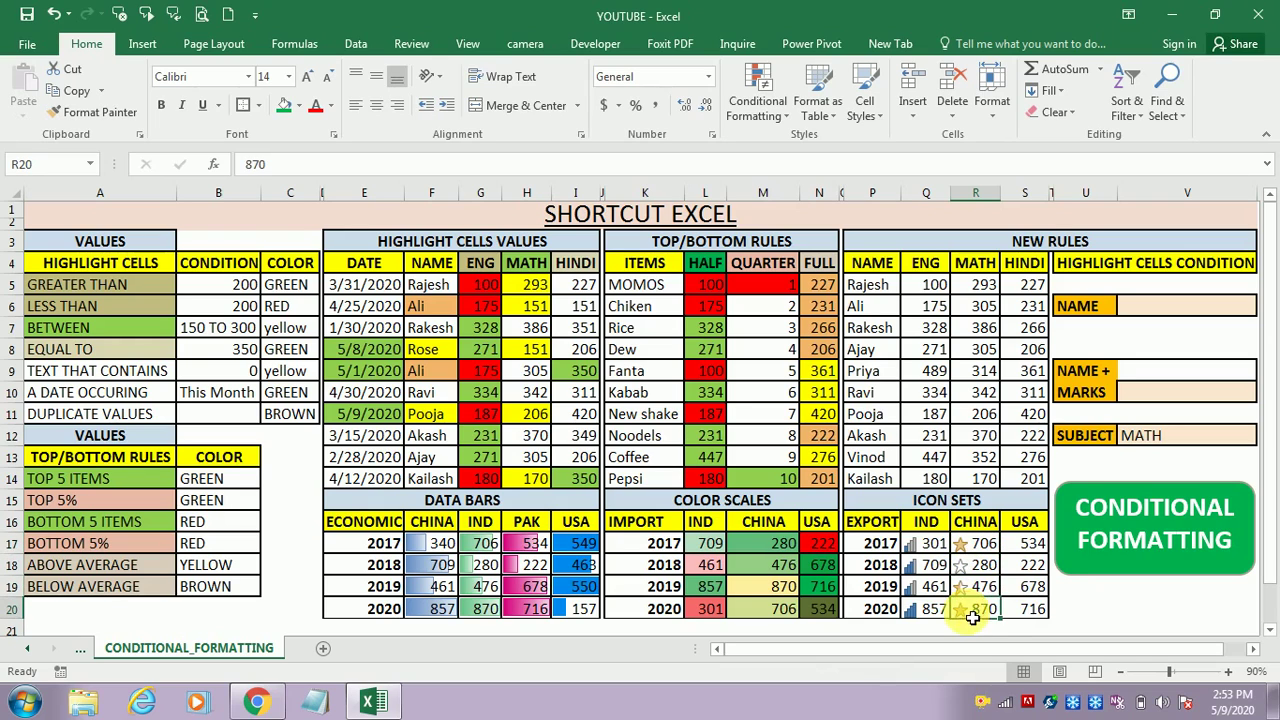
Apply the colored three-arrow directional icon set to the USA export values in S17:S20
click(1036, 549)
drag(1036, 549, 1030, 610)
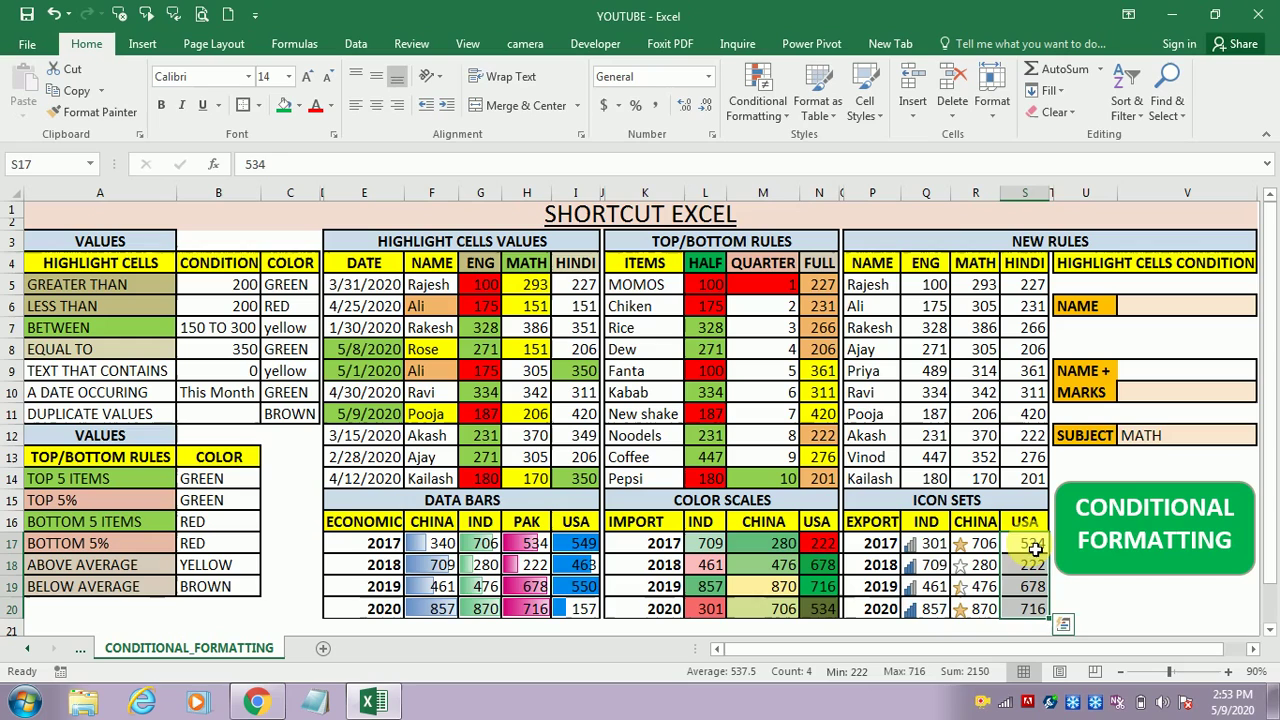
click(760, 105)
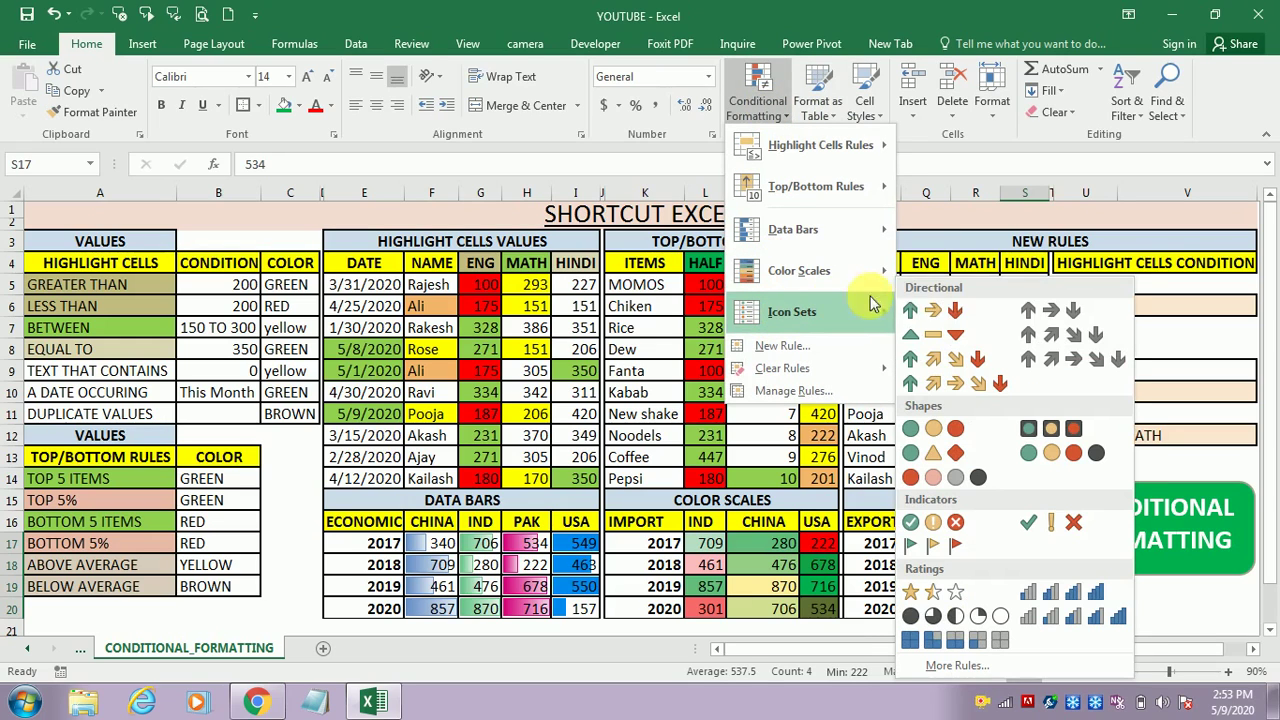
click(922, 313)
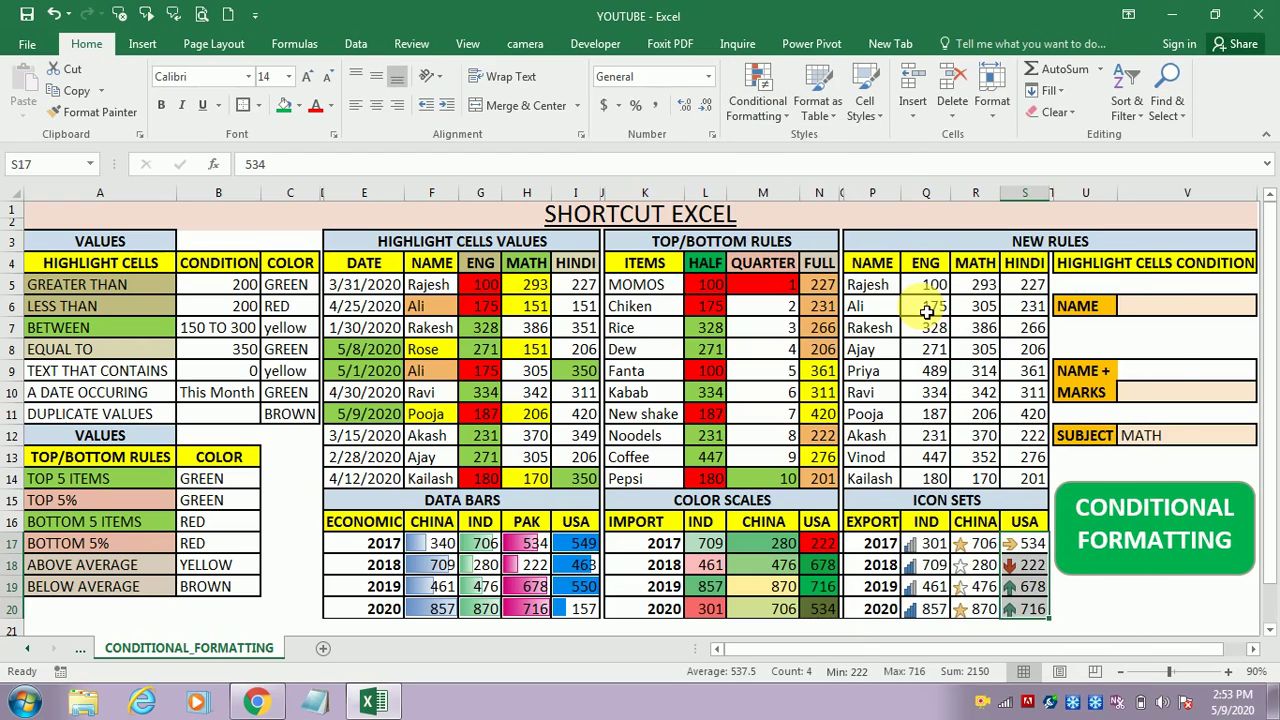
click(1066, 578)
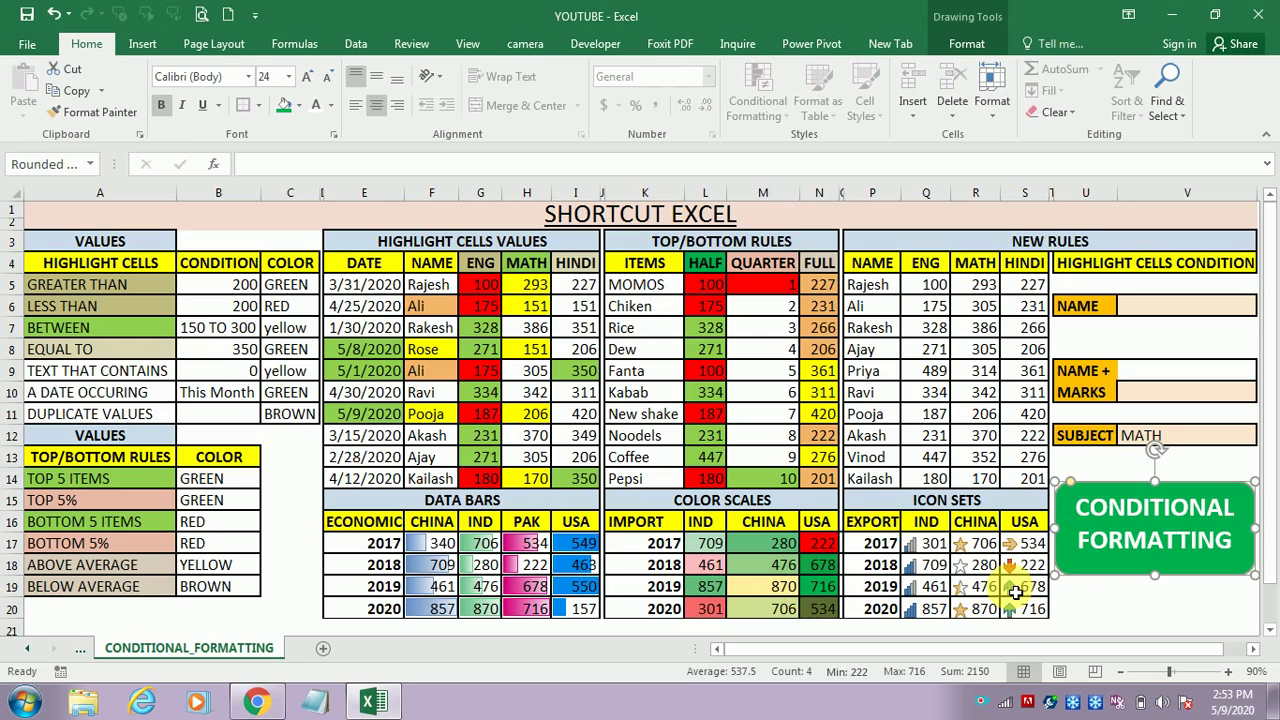
click(1108, 614)
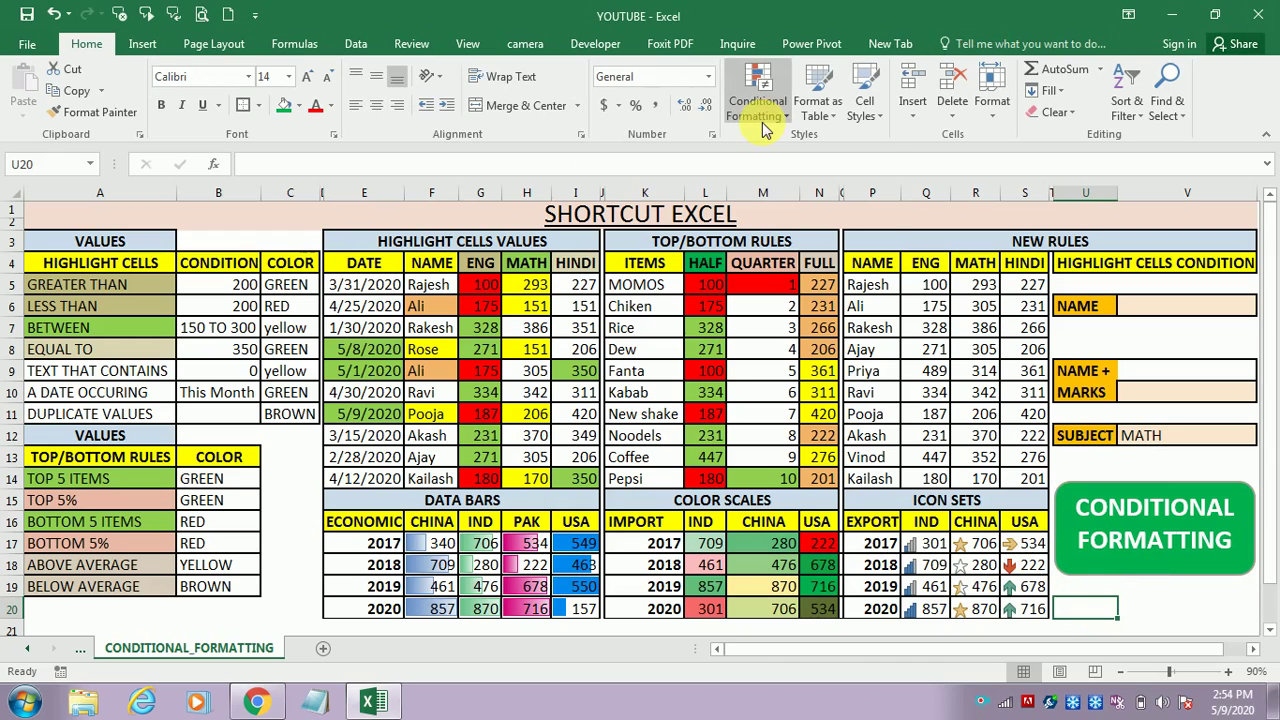
click(757, 90)
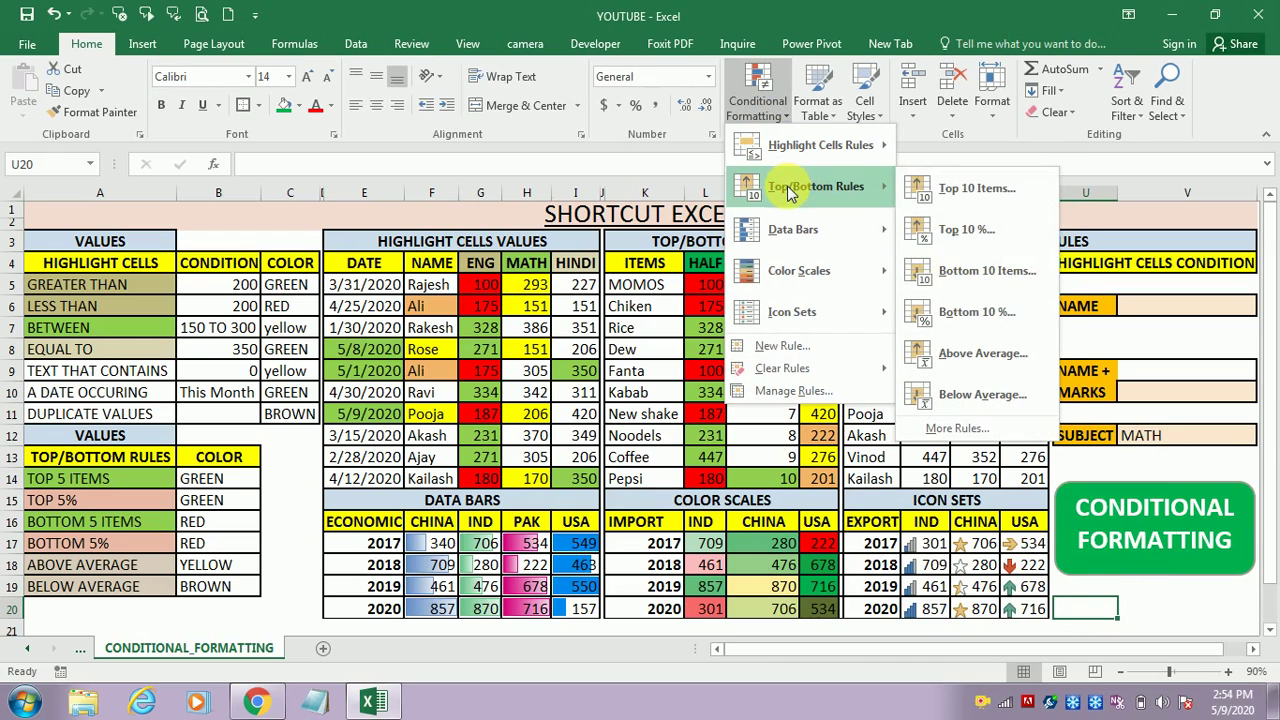
mouse_move(808, 280)
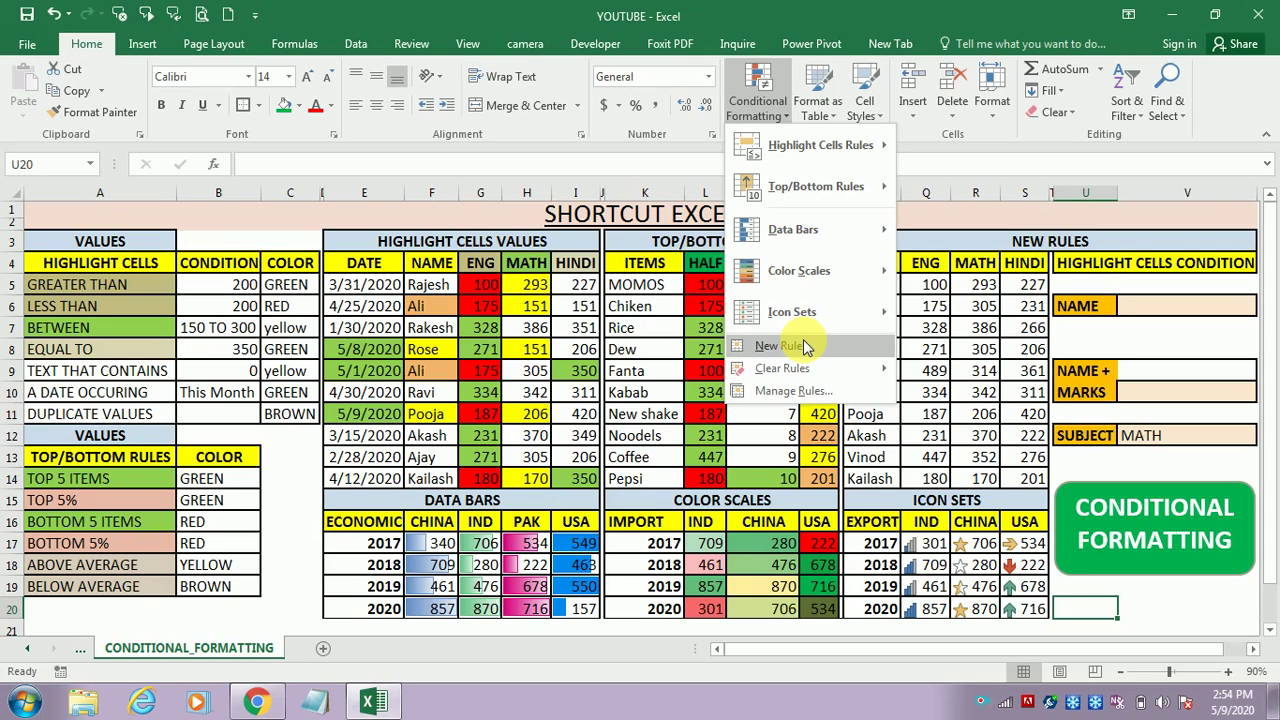
key(Escape)
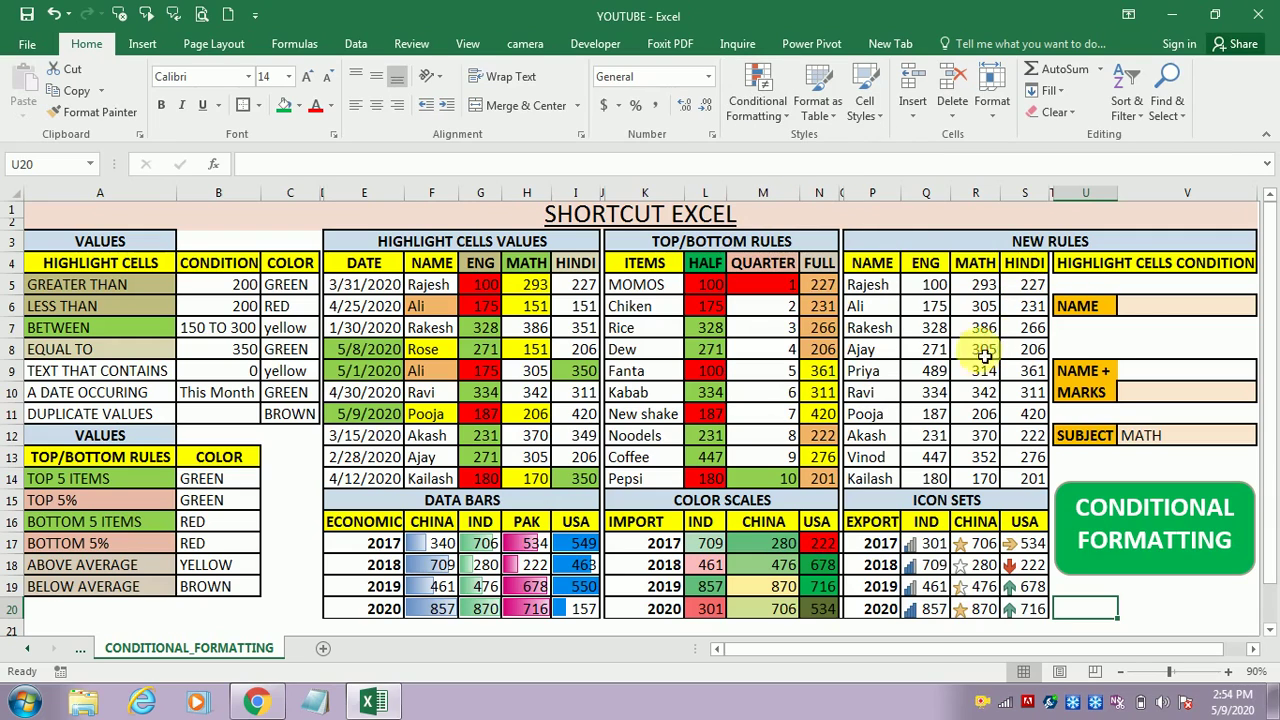
Examine the choices offered by the NAME, NAME + MARKS and SUBJECT condition cells V6, V10 and V12
click(1155, 320)
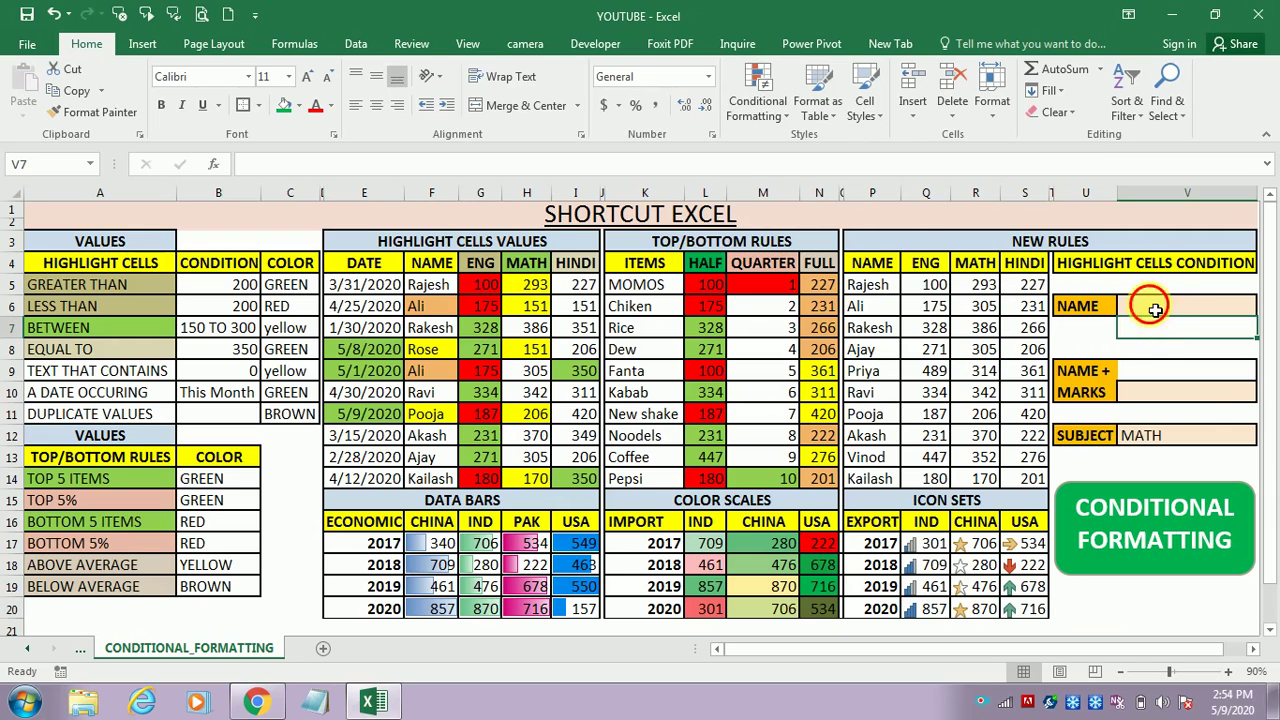
click(1155, 310)
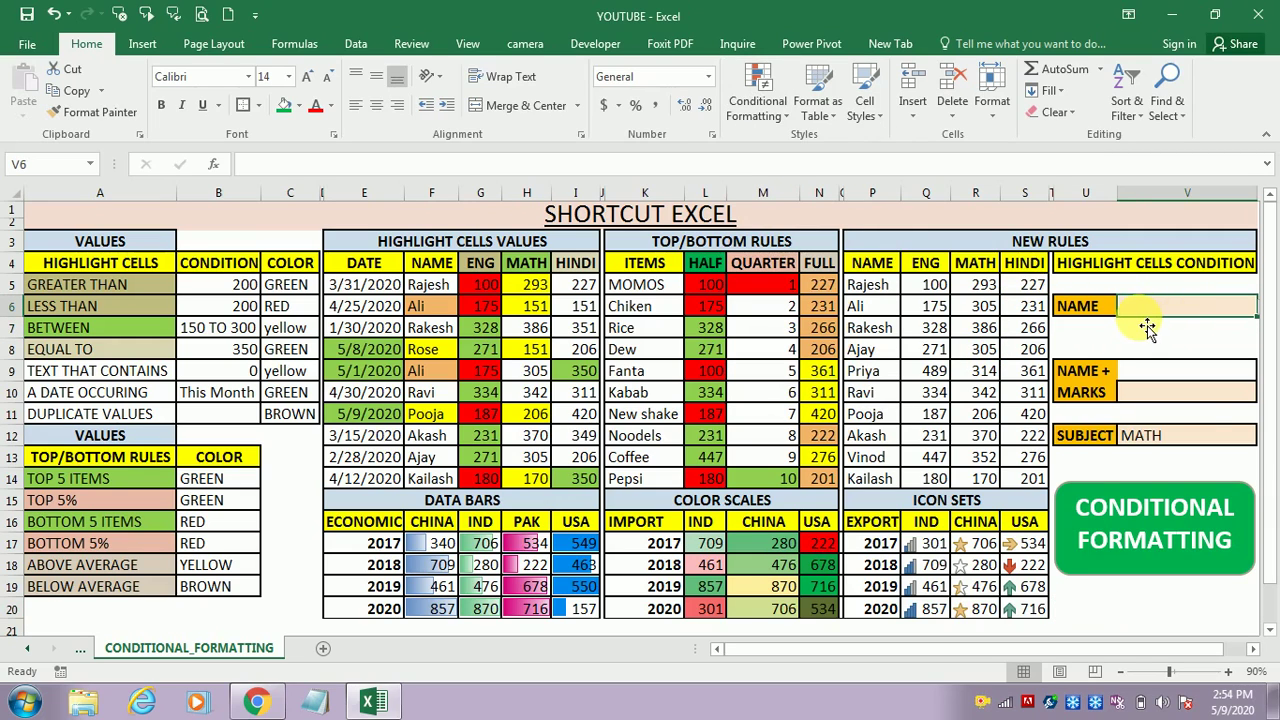
key(alt+Down)
key(Down)
key(Down)
key(Down)
key(Down)
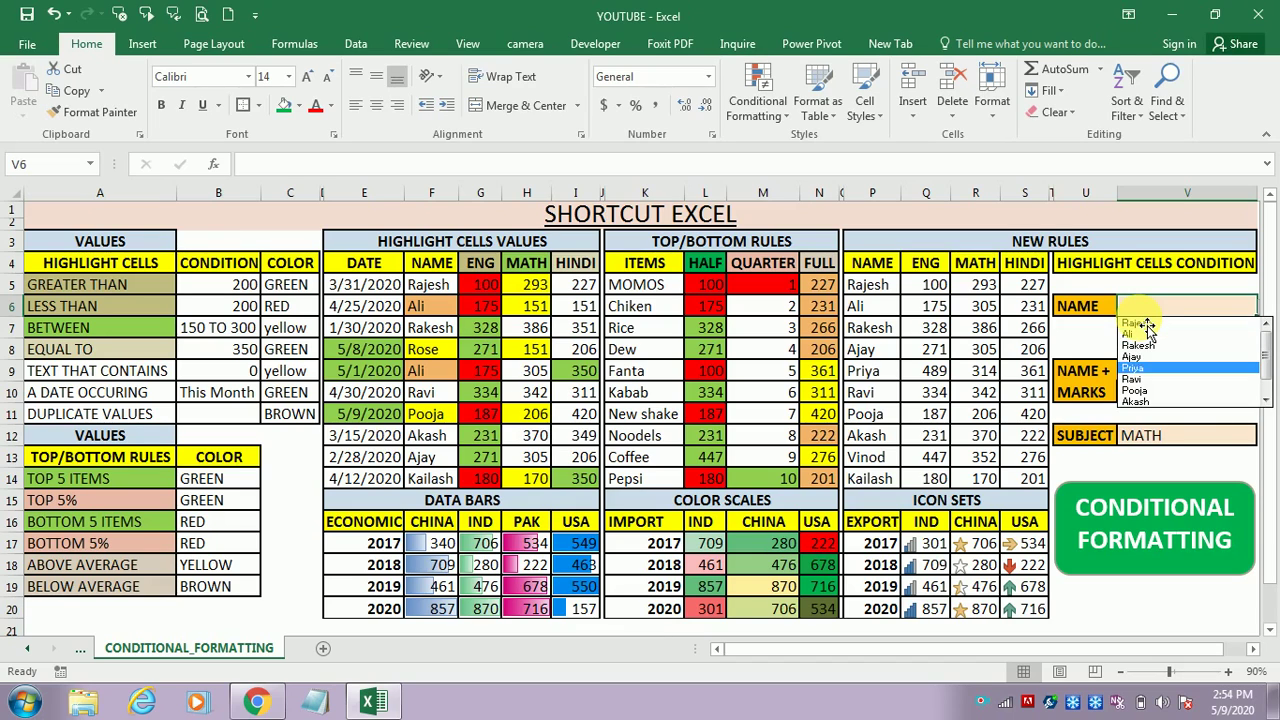
key(Down)
key(Down)
key(Escape)
key(Down)
key(Down)
key(Down)
key(Down)
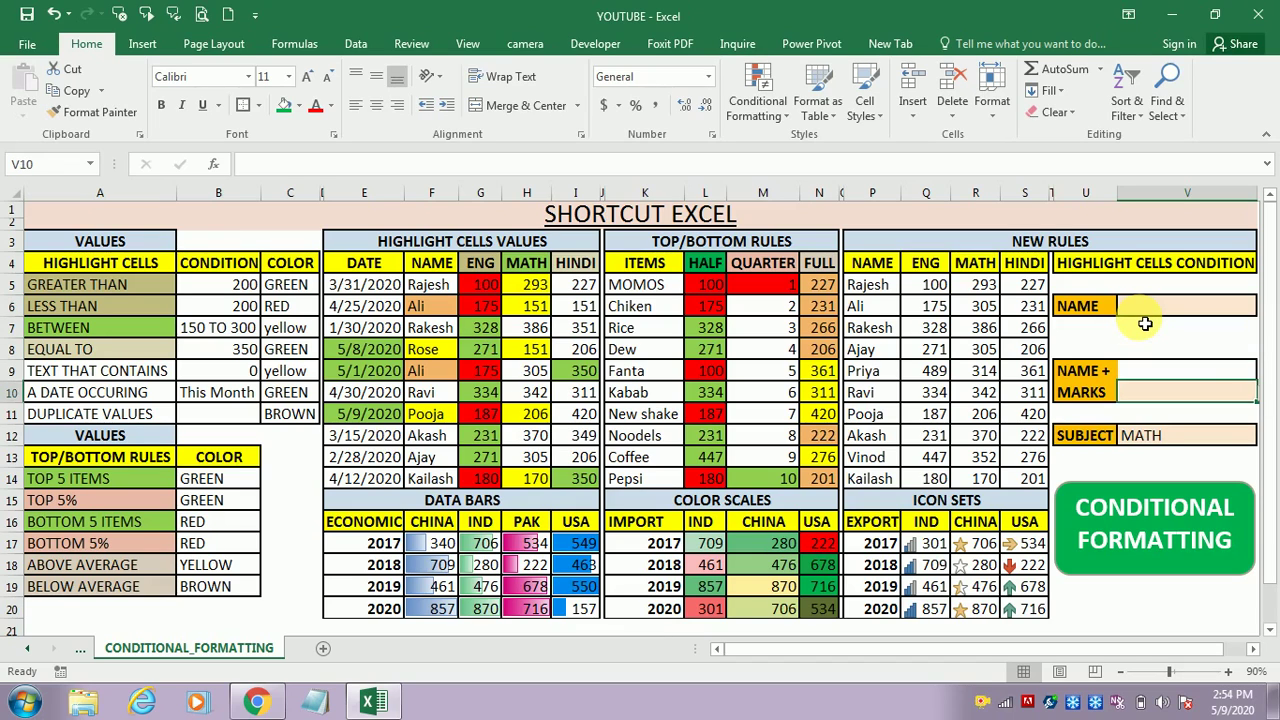
key(alt+Down)
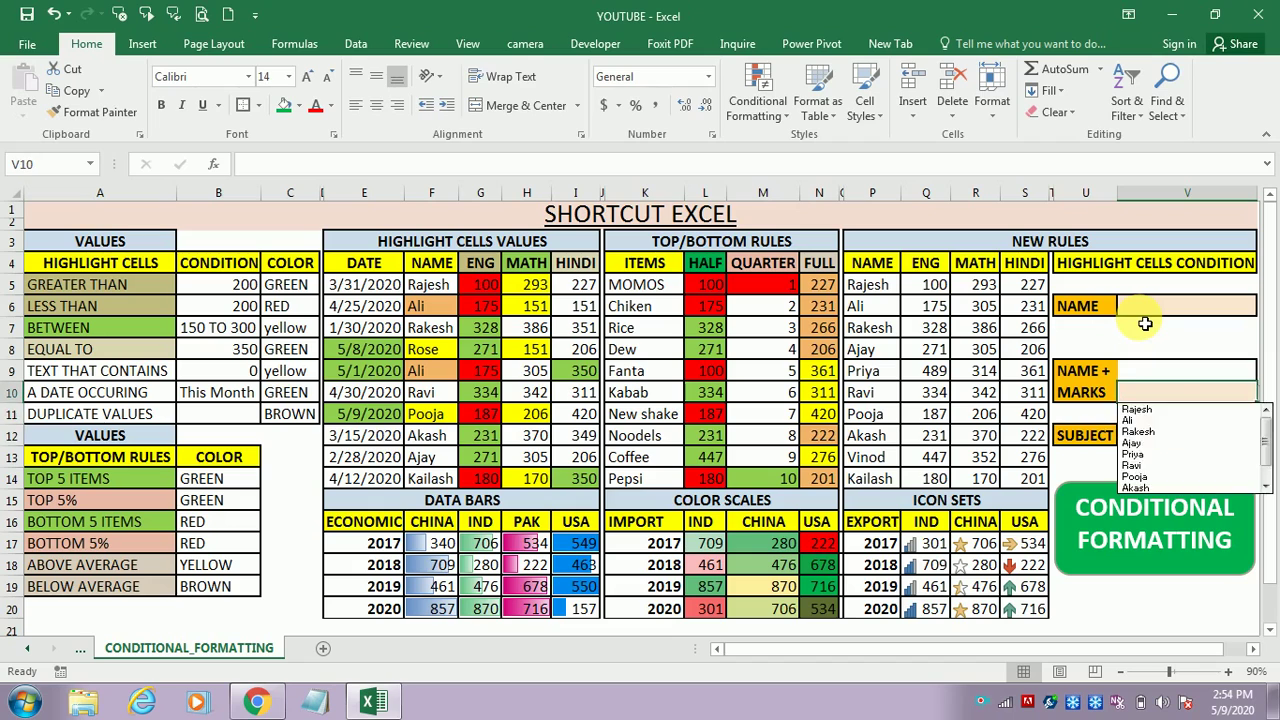
key(Escape)
key(Down)
key(Down)
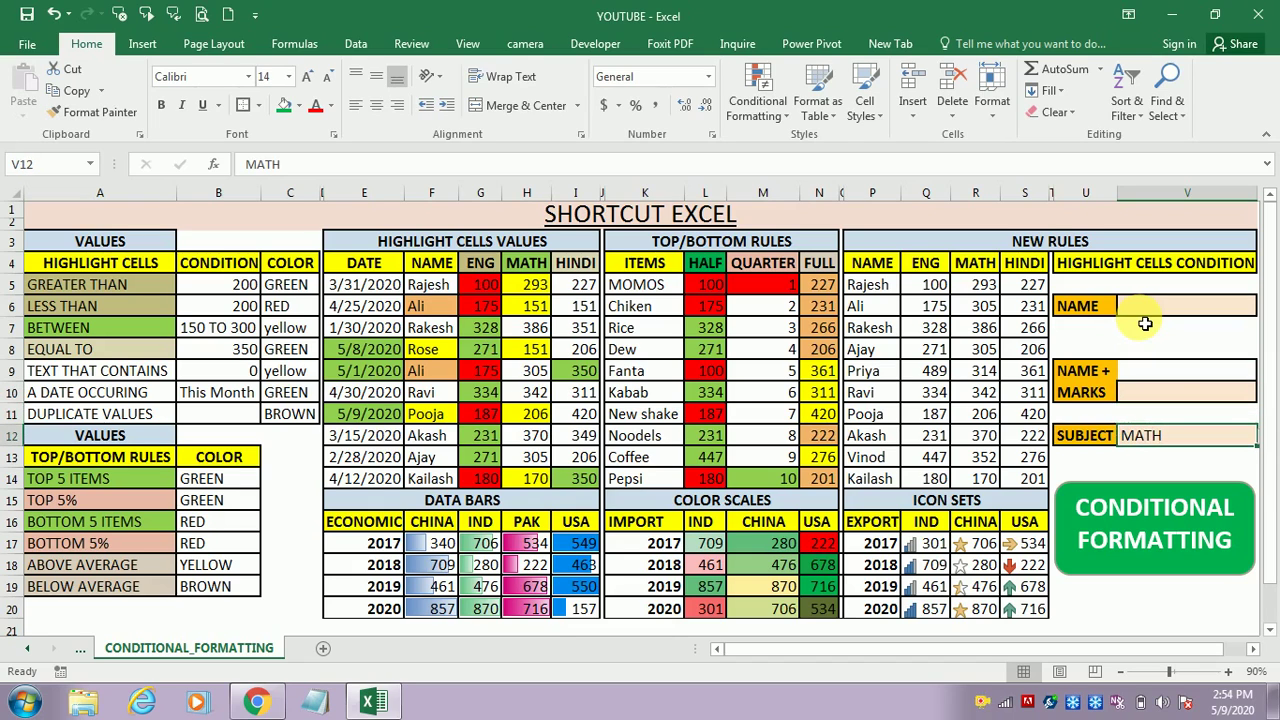
key(alt+Down)
key(Escape)
key(Up)
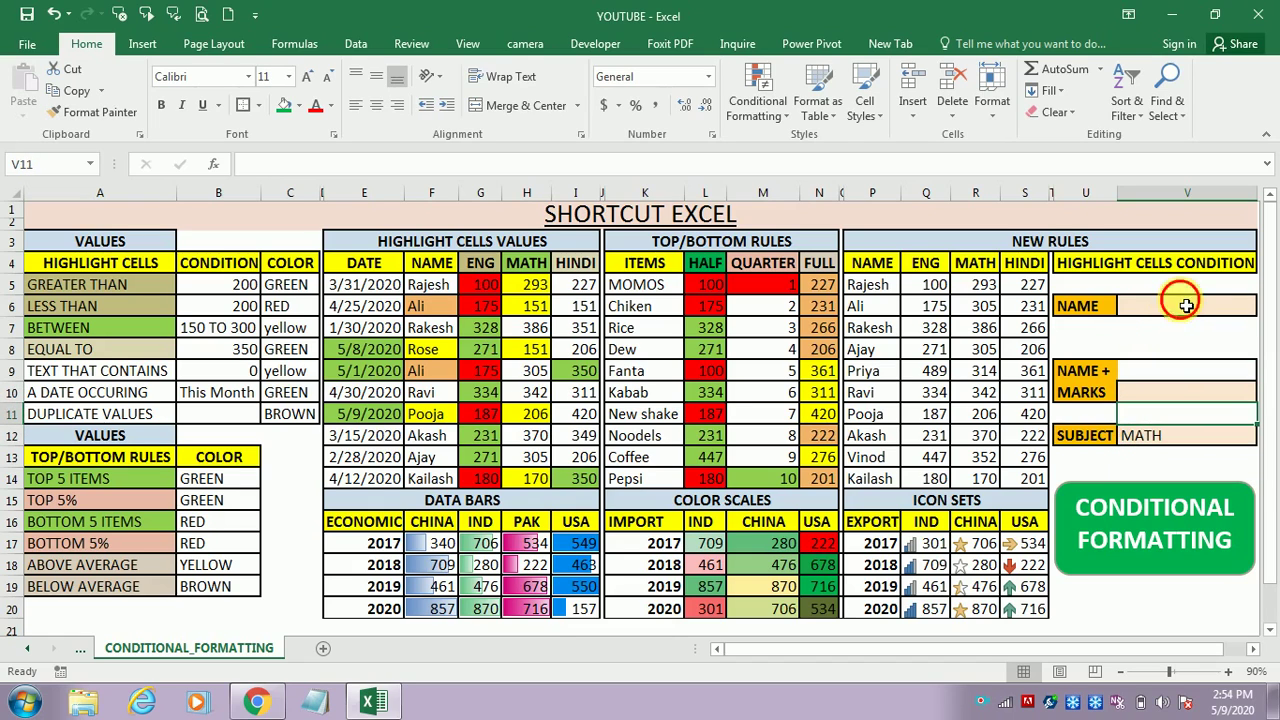
Set the NAME condition in V6 to the second student in its list
click(1165, 306)
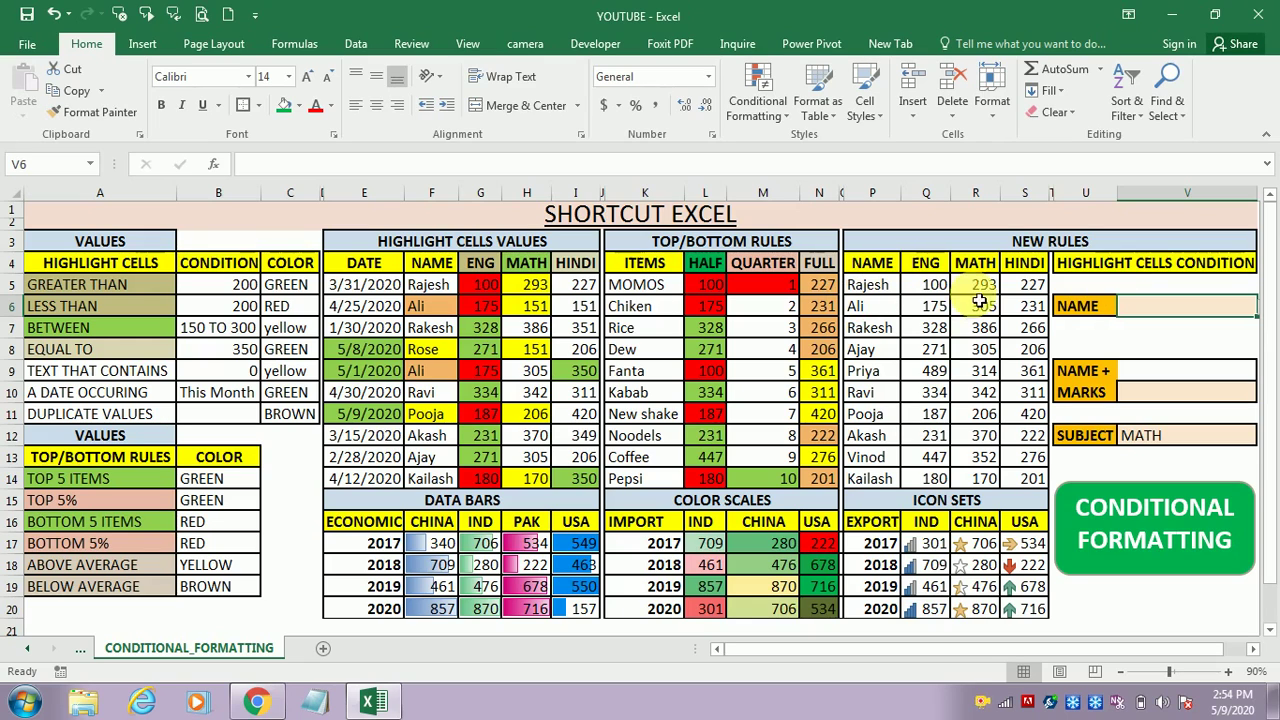
click(1084, 316)
click(1140, 315)
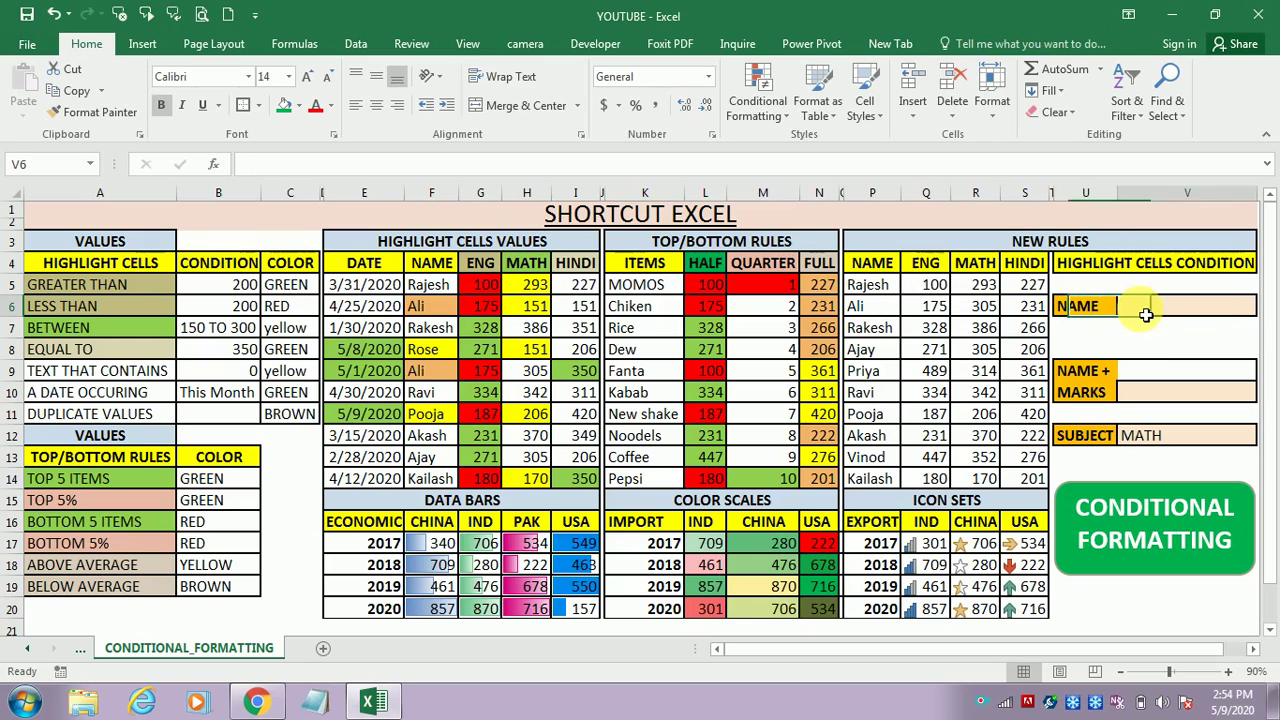
key(alt+Down)
key(Down)
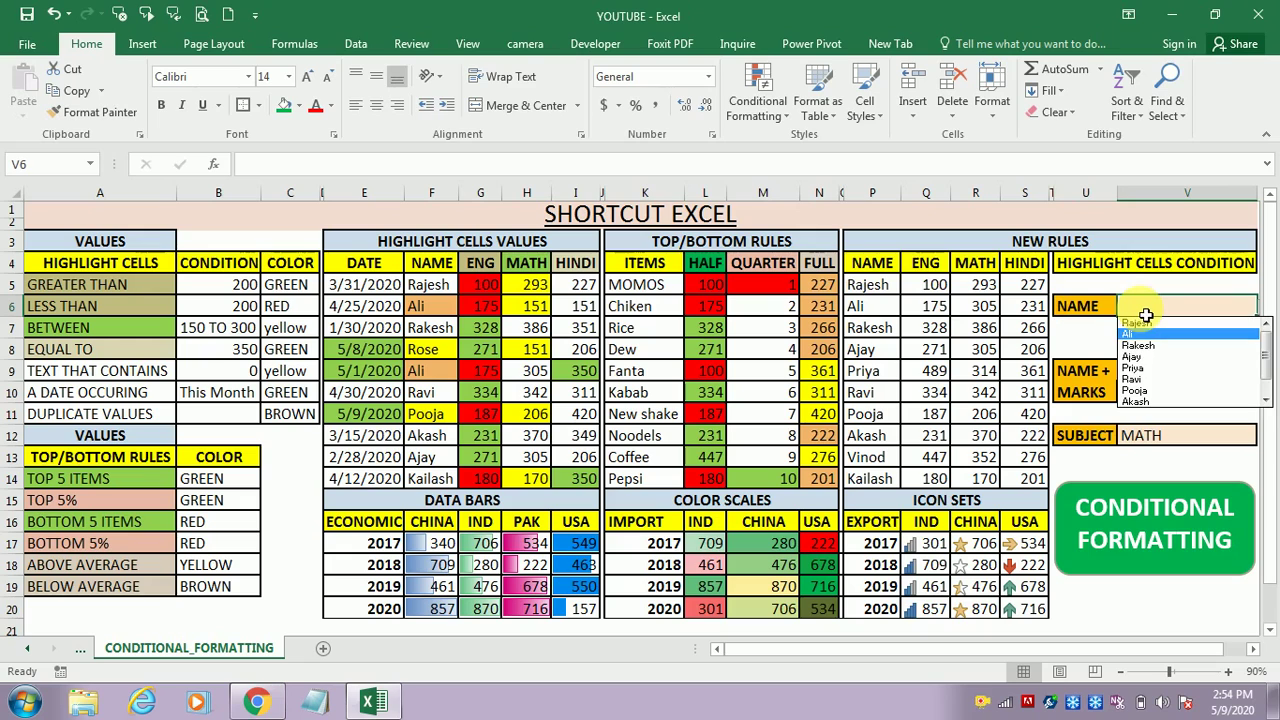
key(Return)
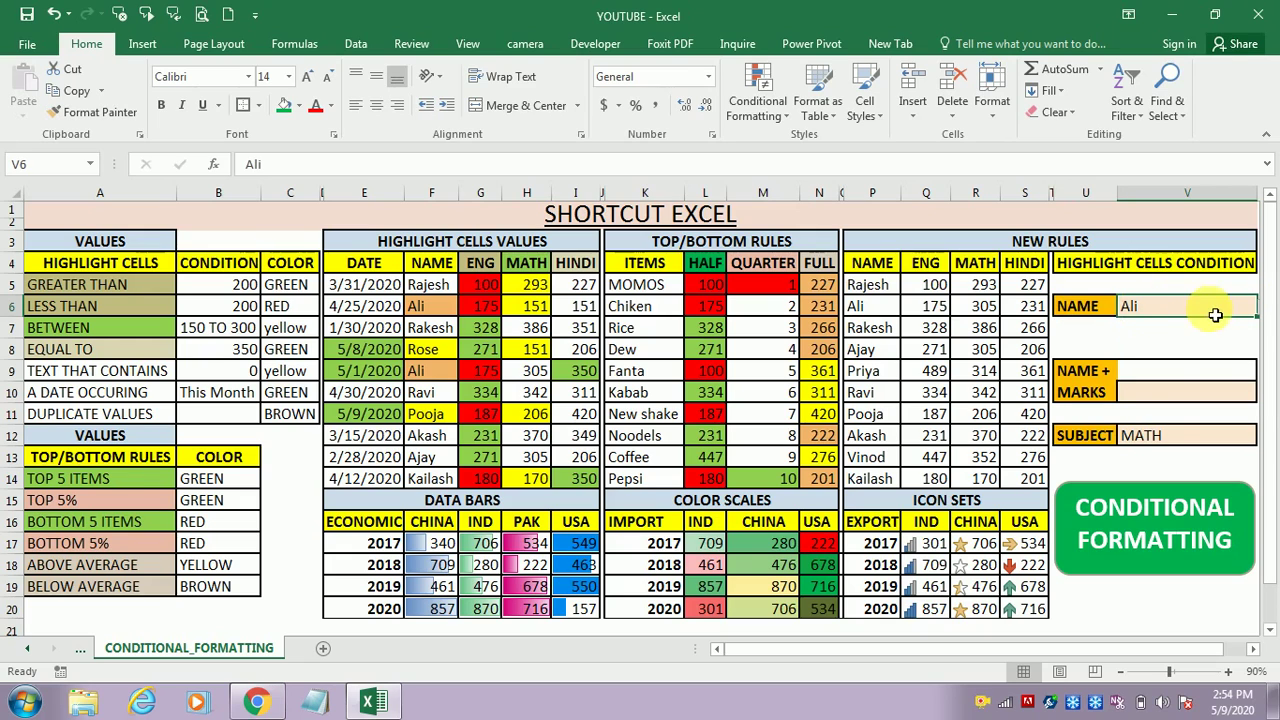
Review the student names offered for the NAME condition in V6 against the NAME column of the marks table
click(885, 335)
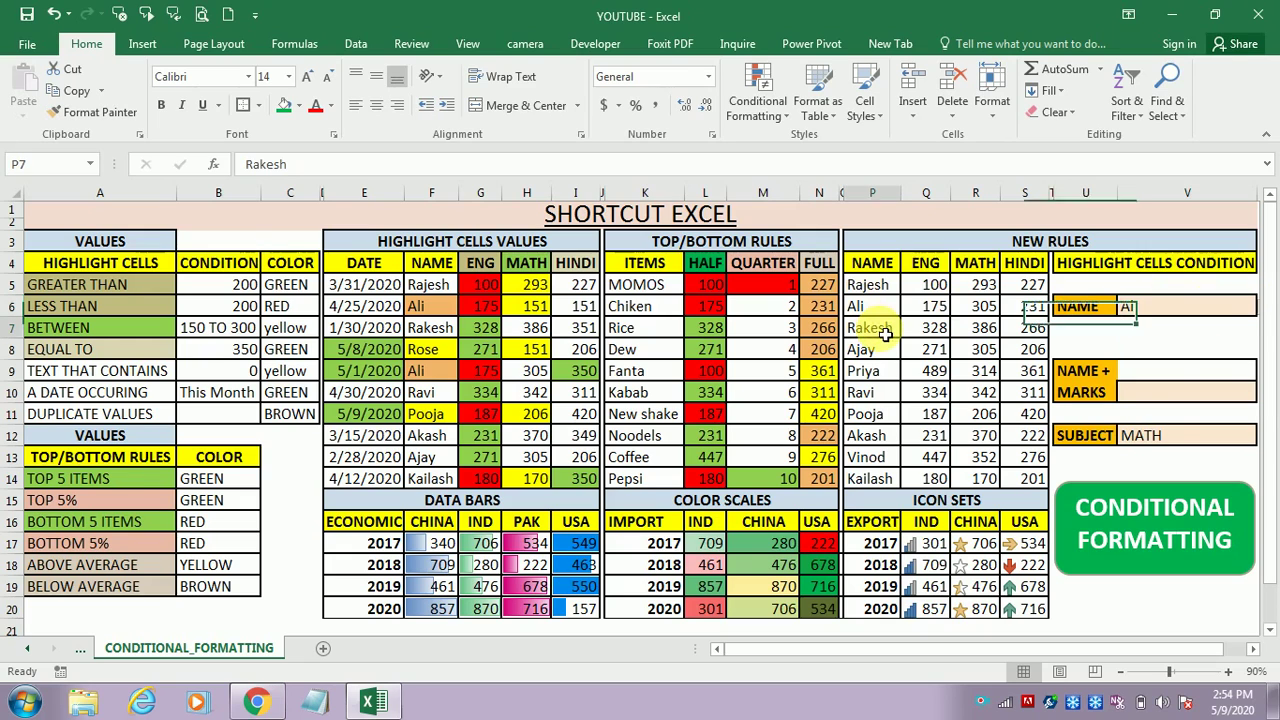
click(1172, 315)
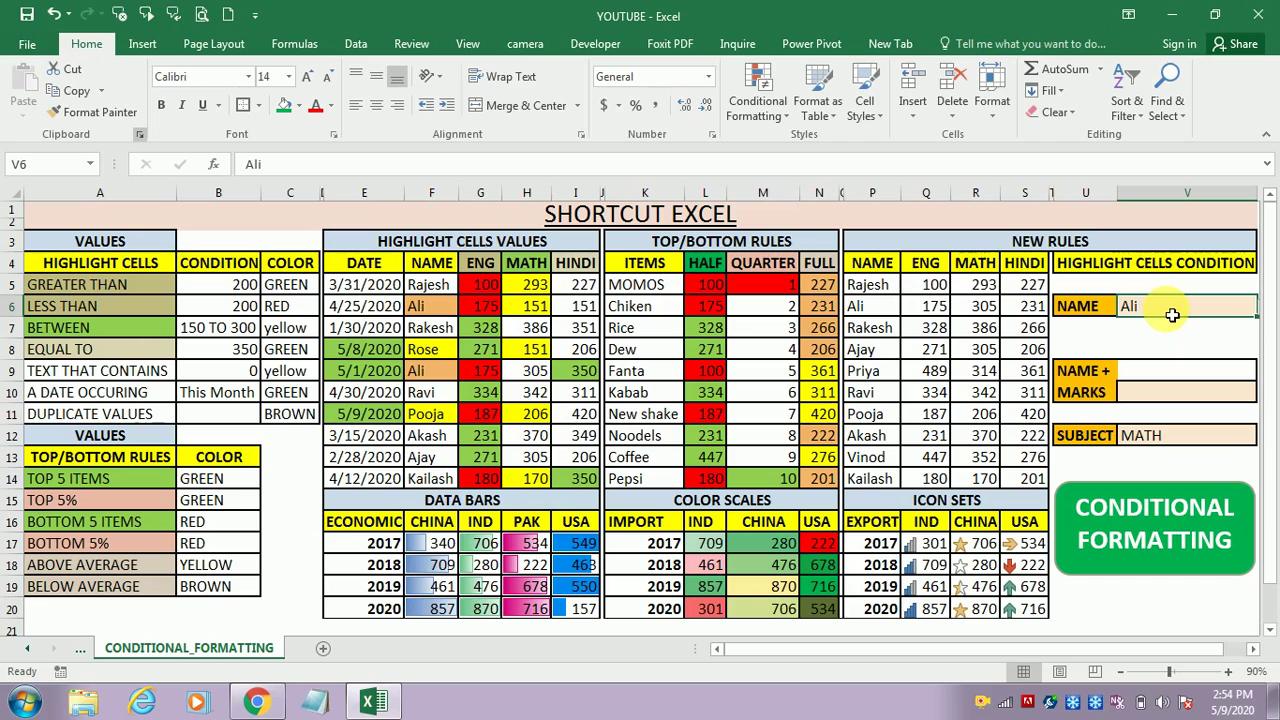
key(alt+Down)
key(Down)
key(Down)
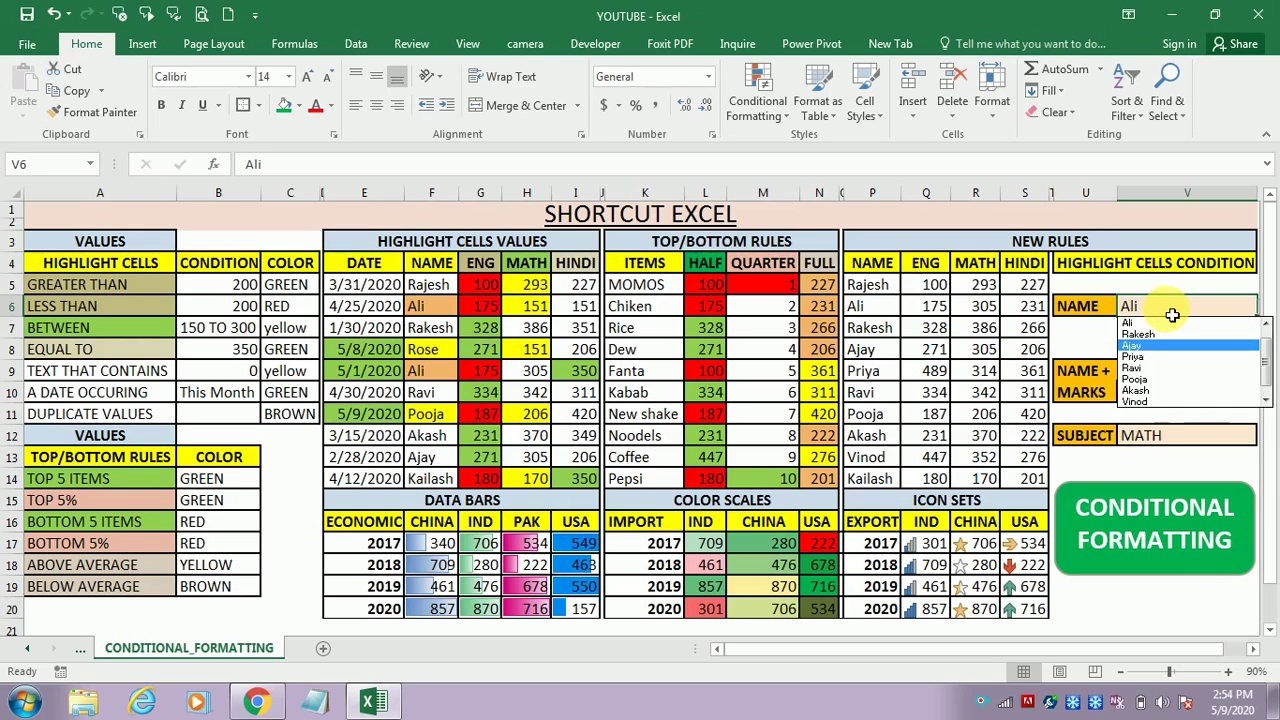
key(Down)
key(Down)
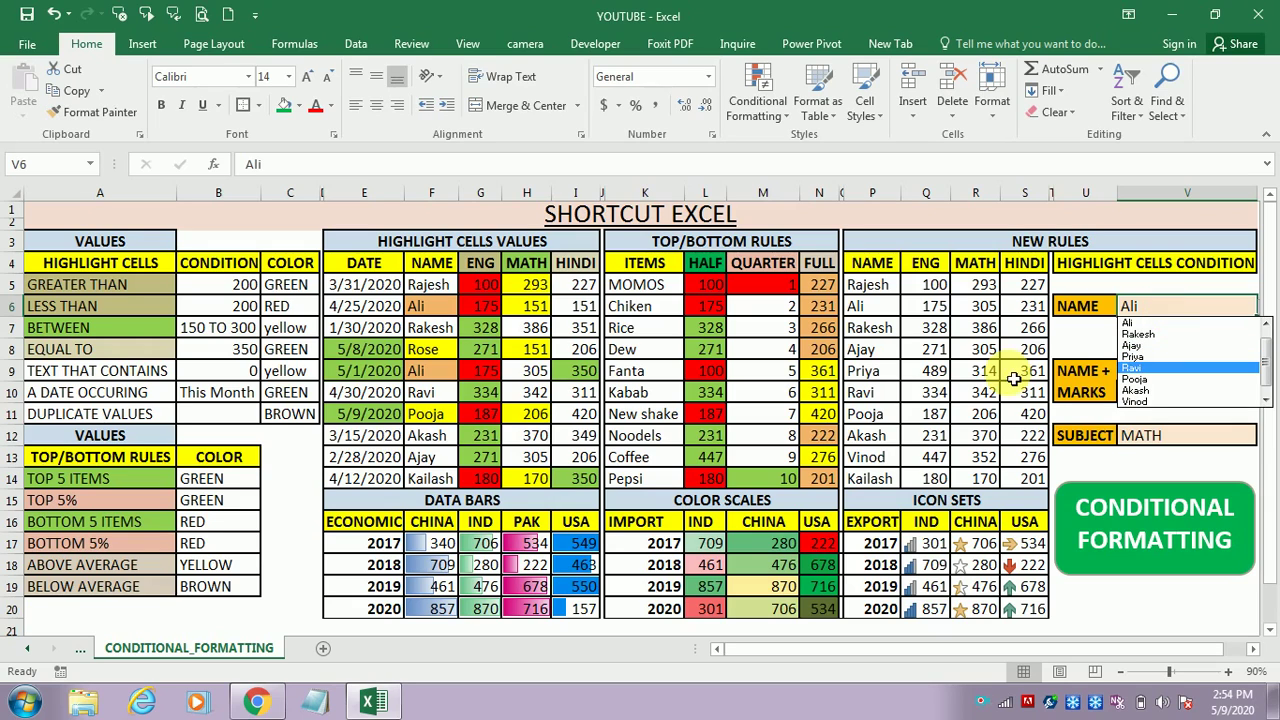
key(Up)
key(Up)
key(Up)
key(Up)
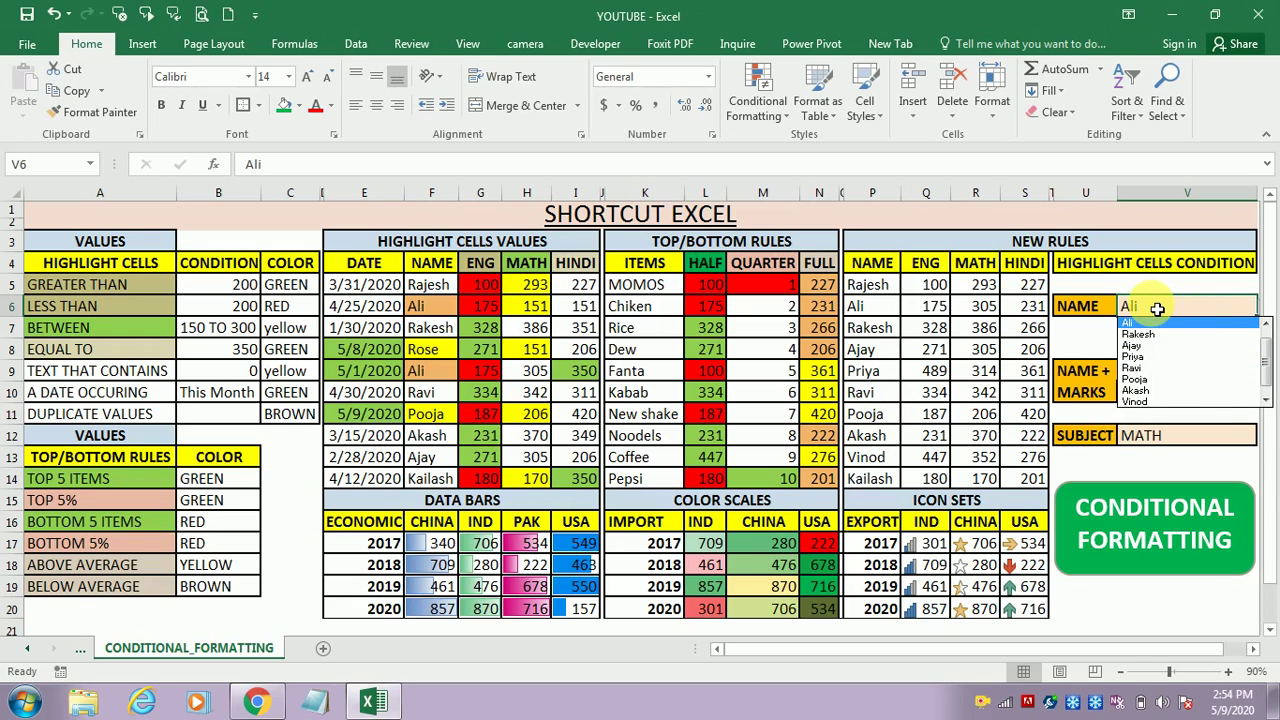
key(Return)
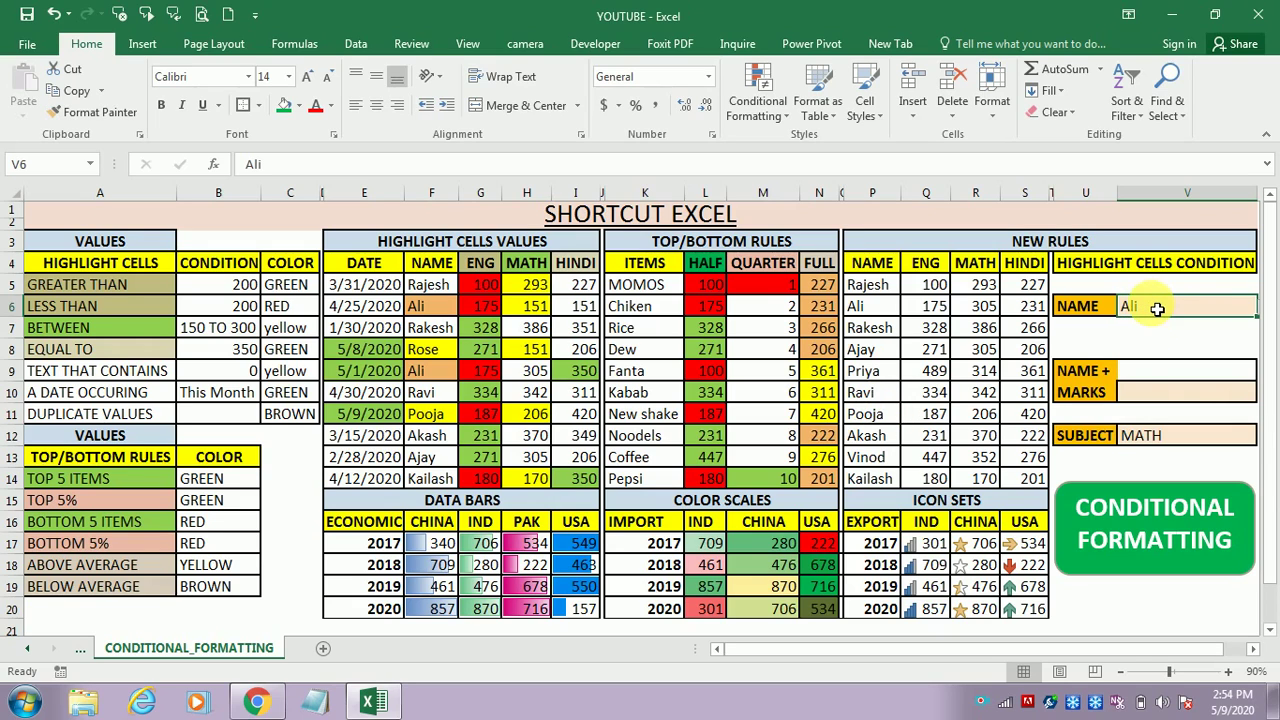
Set the NAME + MARKS condition in V10 to the fourth student and select that student's name and marks in P8:S8
click(1193, 401)
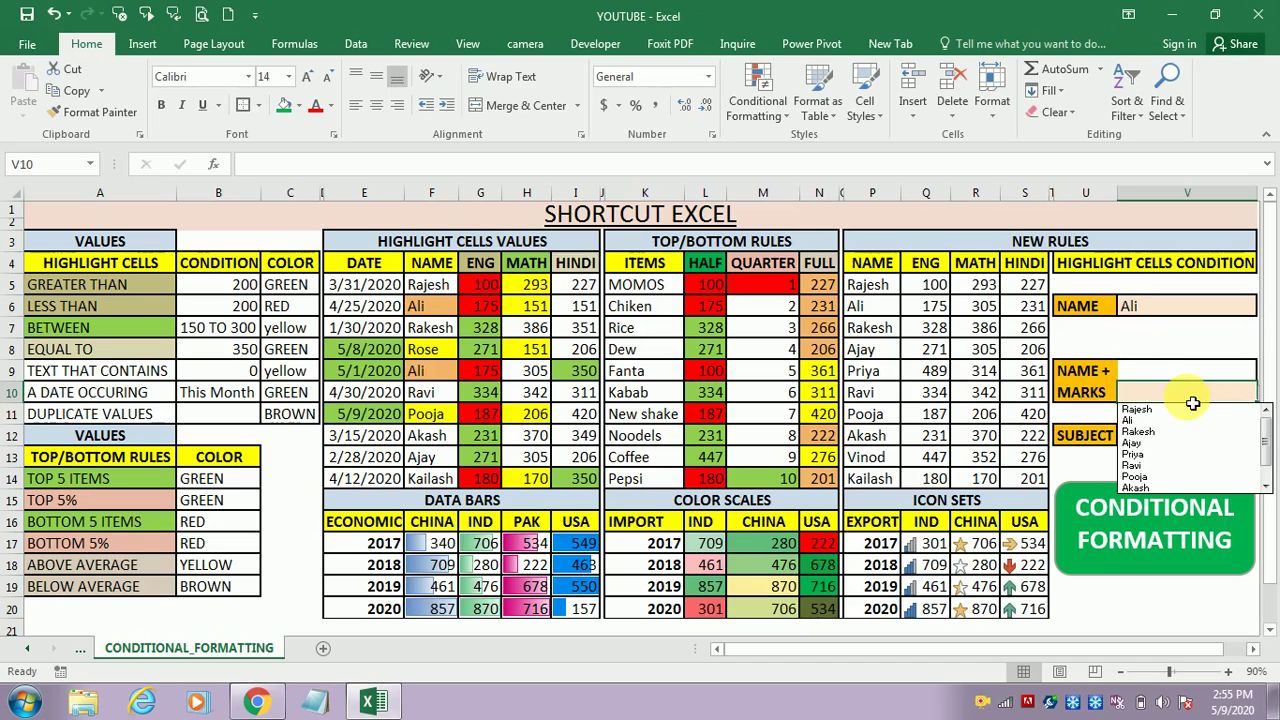
key(Down)
key(Down)
key(Down)
key(Down)
key(Escape)
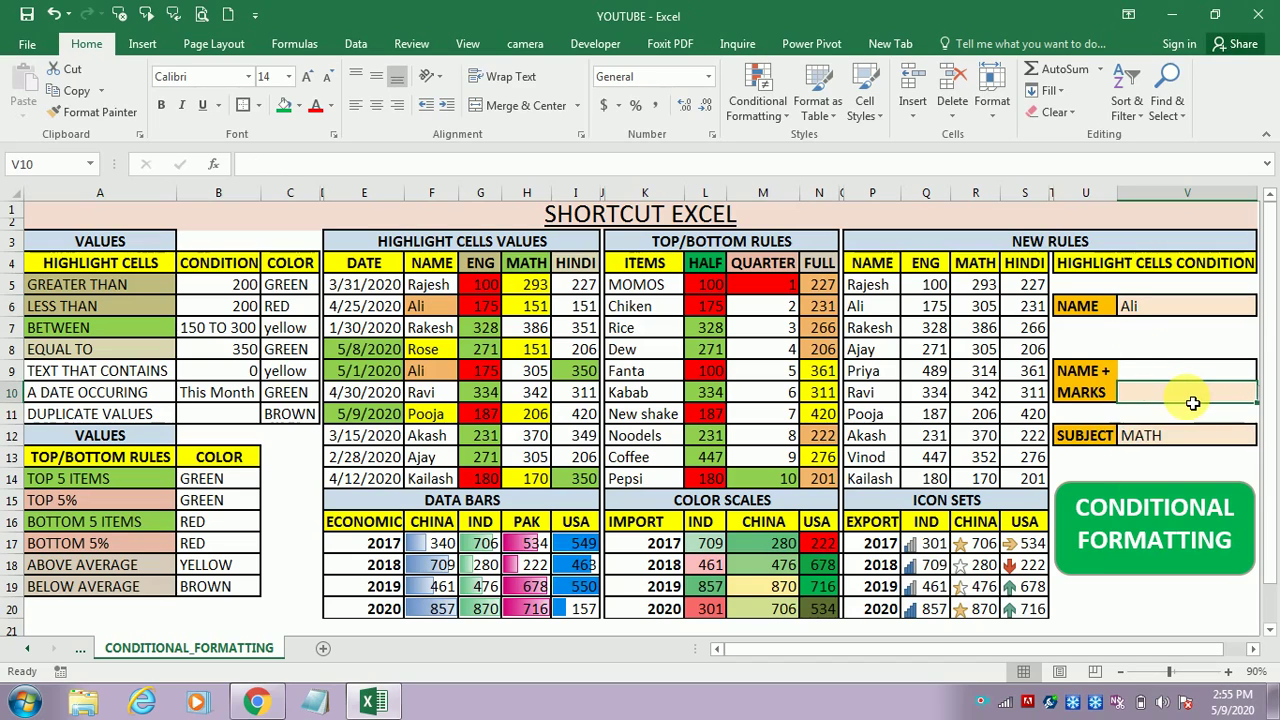
click(859, 351)
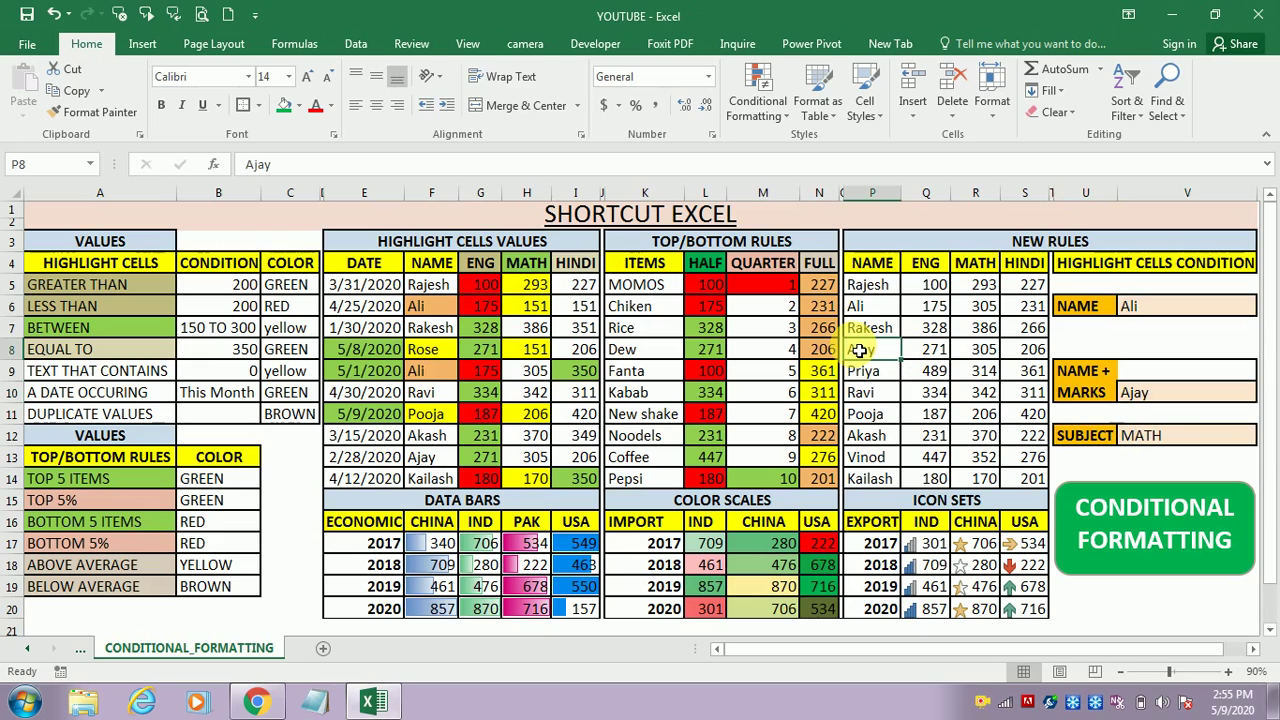
drag(859, 351, 1035, 350)
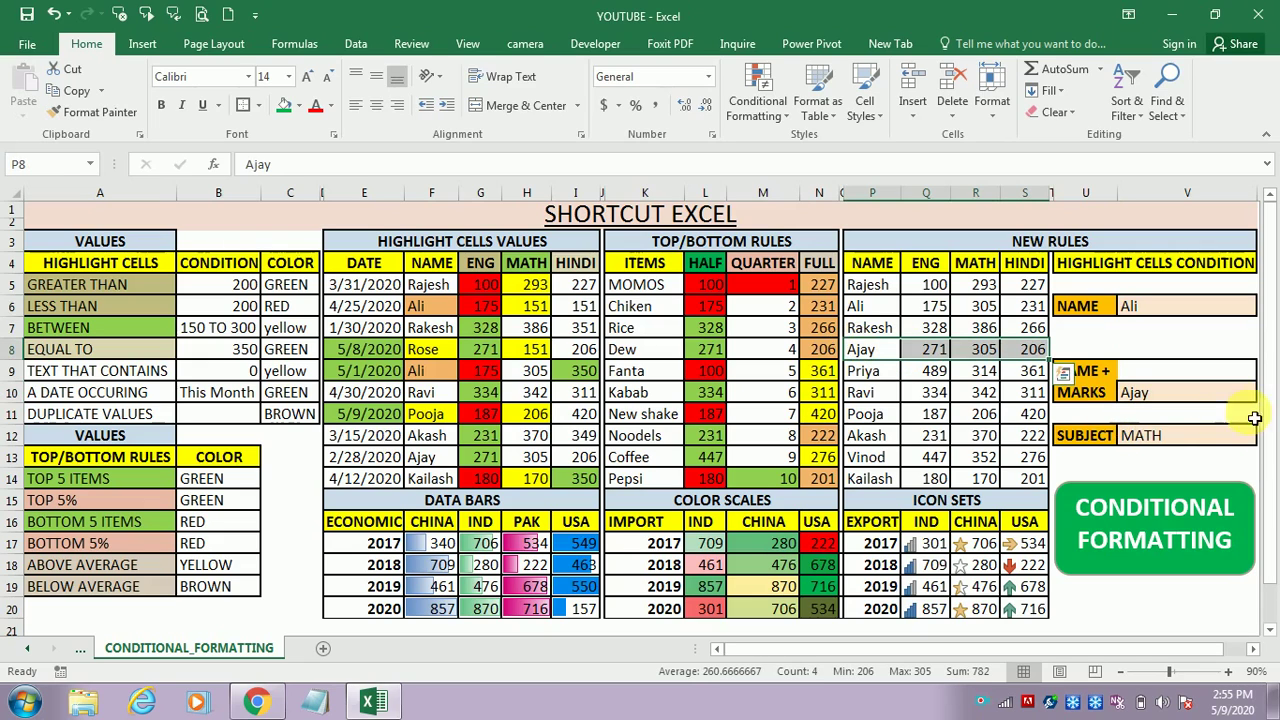
Set the SUBJECT condition in V12 to ENG
click(1182, 441)
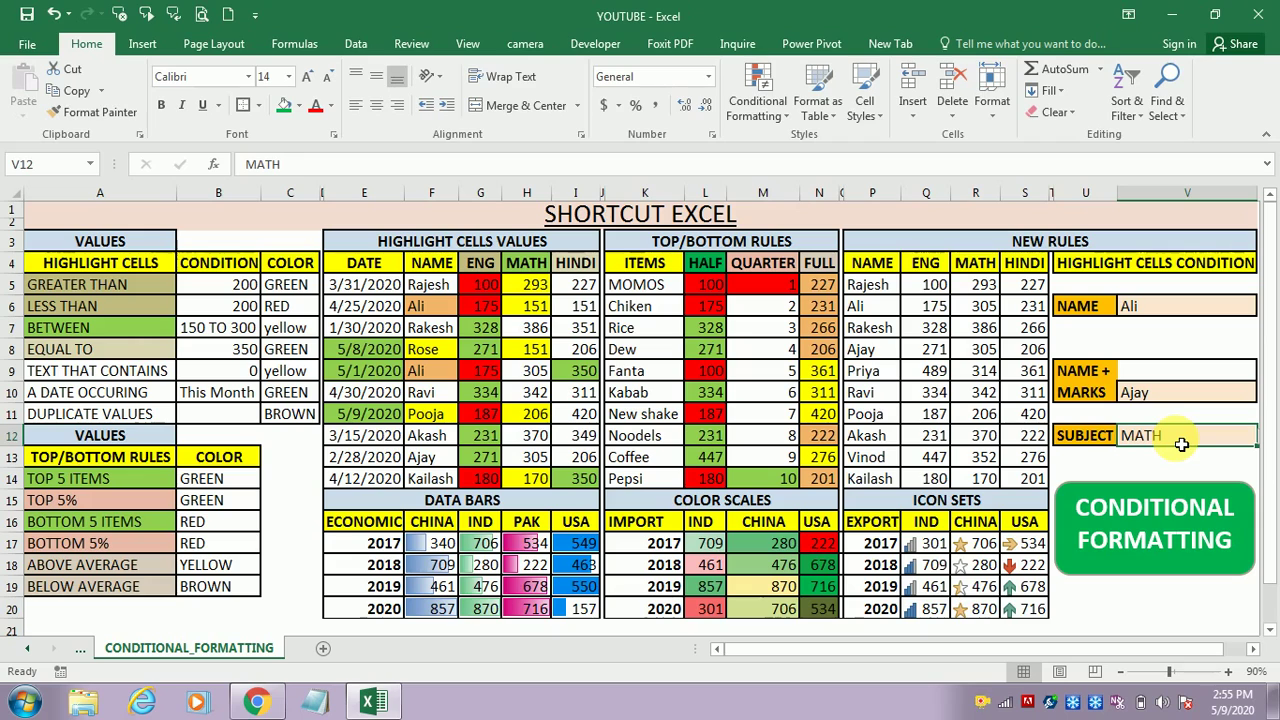
key(alt+Down)
key(Down)
key(Up)
key(Up)
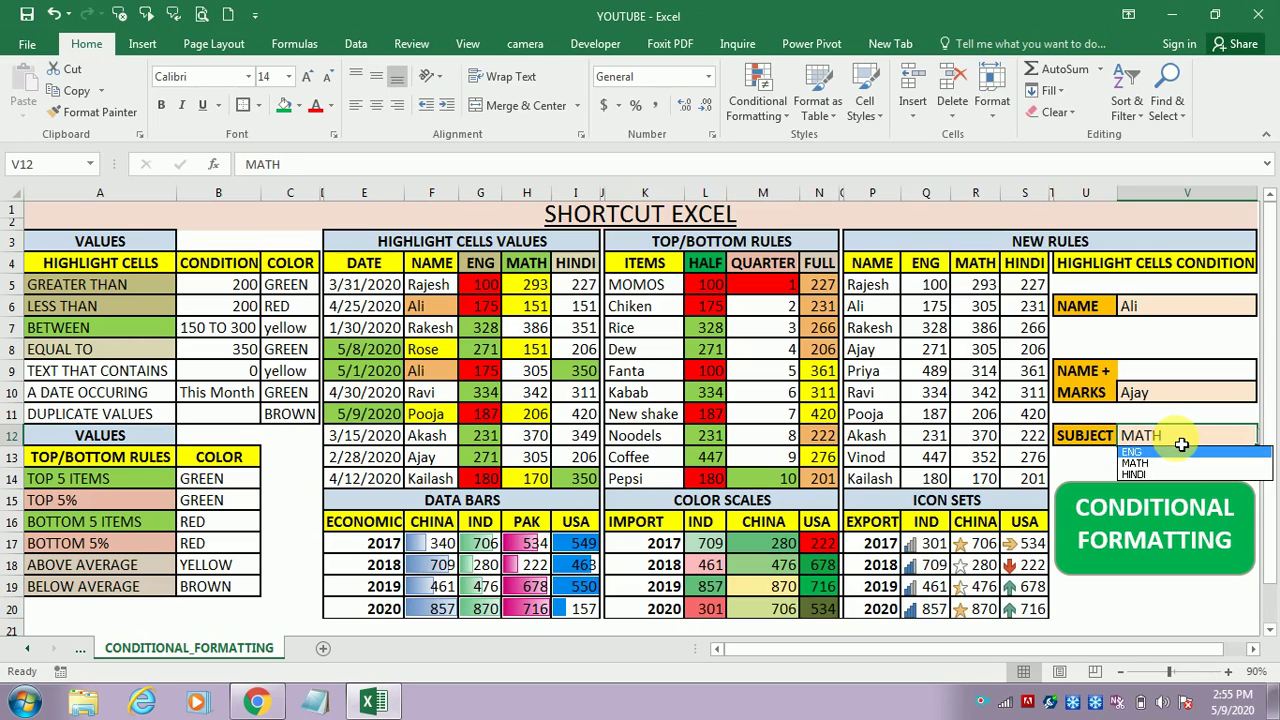
key(Return)
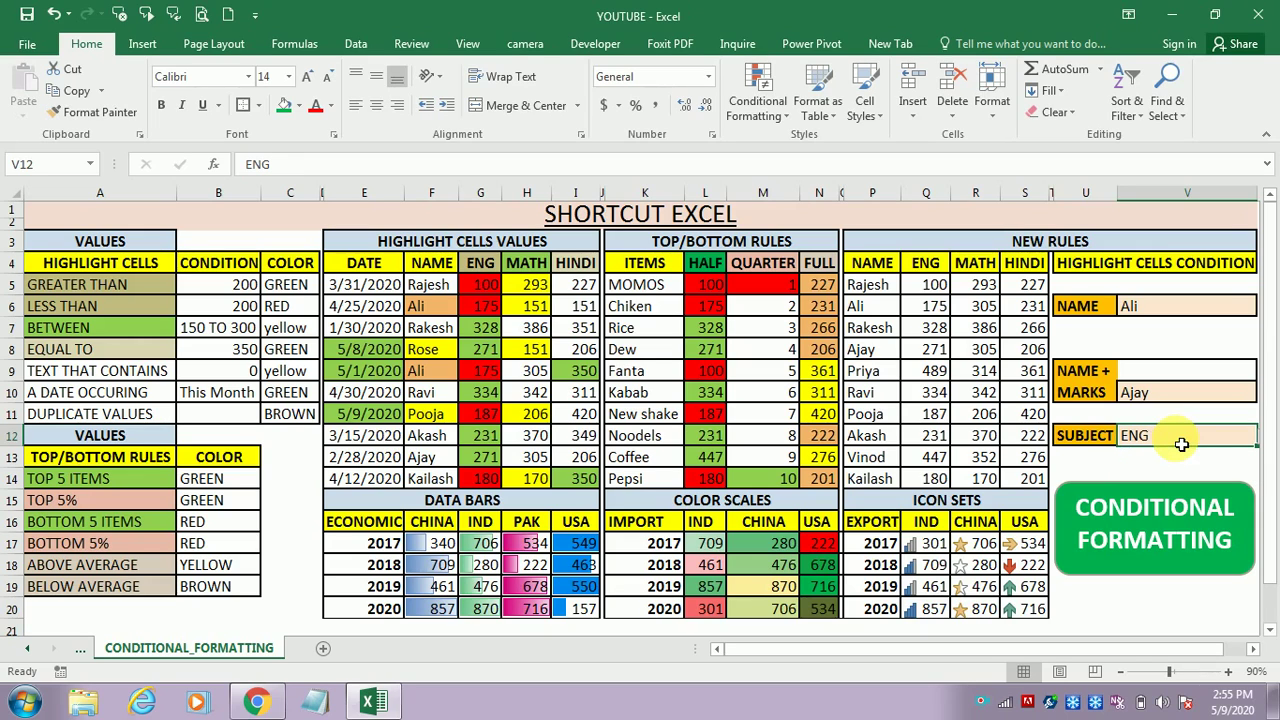
Examine the HINDI marks column S4:S14, the NAME condition in V6 and the first student name in P5
click(1022, 263)
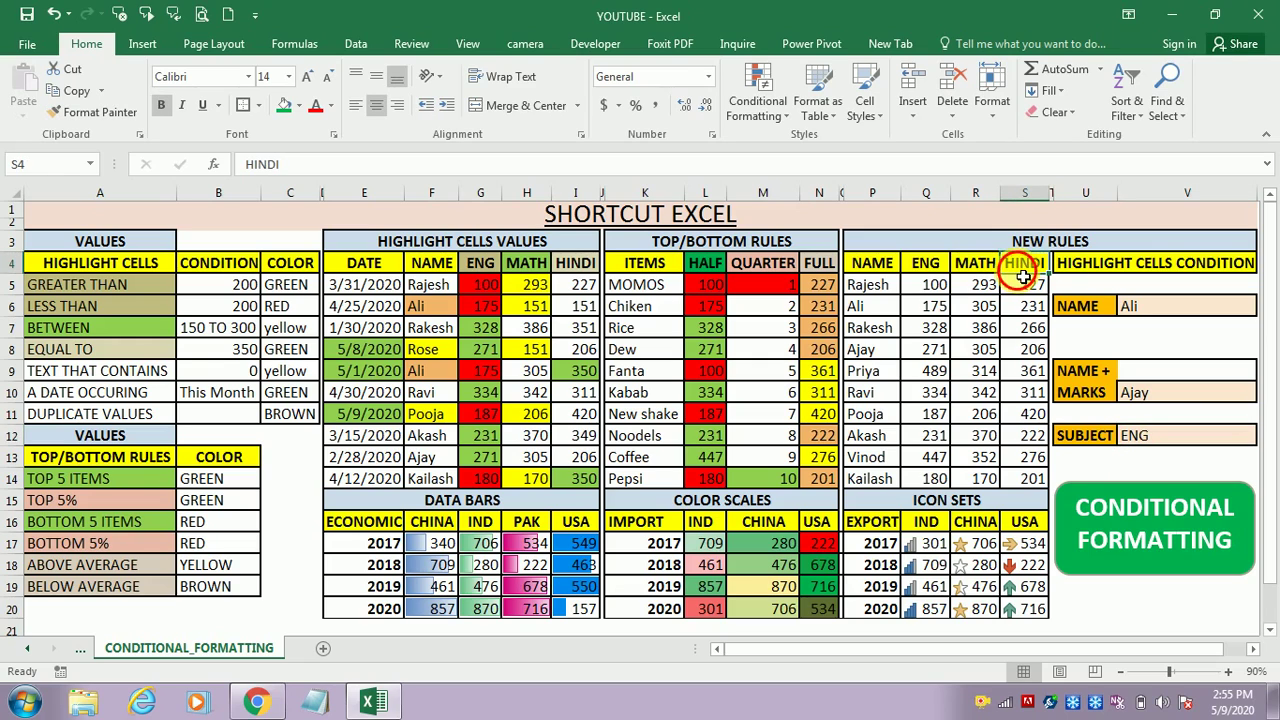
key(shift+Down)
key(shift+Down)
key(shift+Down)
key(shift+Down)
key(shift+Down)
key(shift+Down)
key(shift+Down)
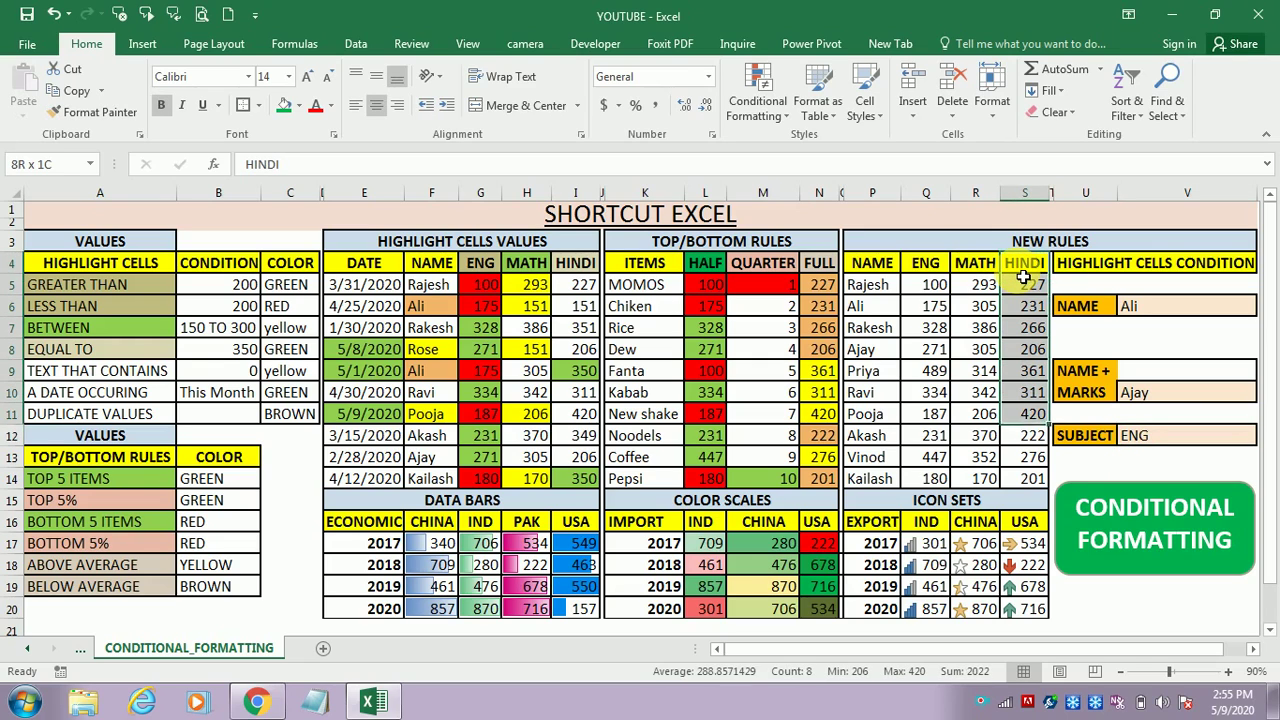
key(shift+Down)
key(shift+Down)
key(shift+Down)
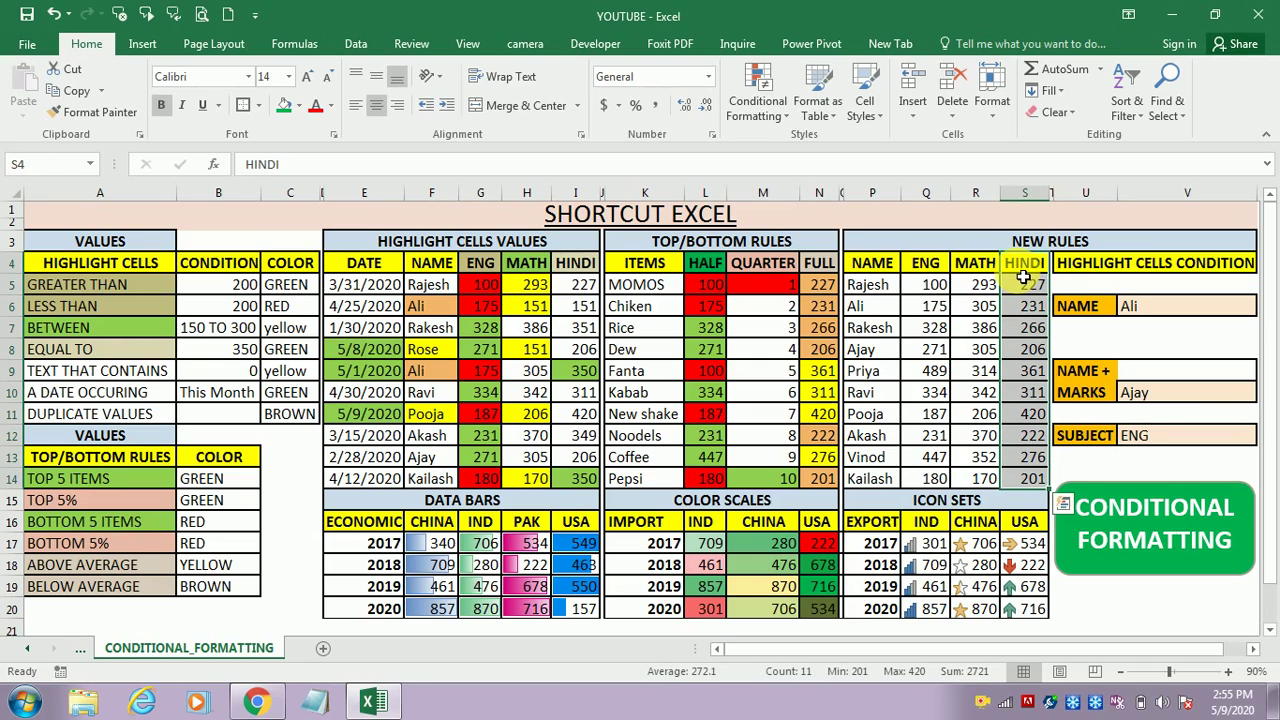
click(1156, 312)
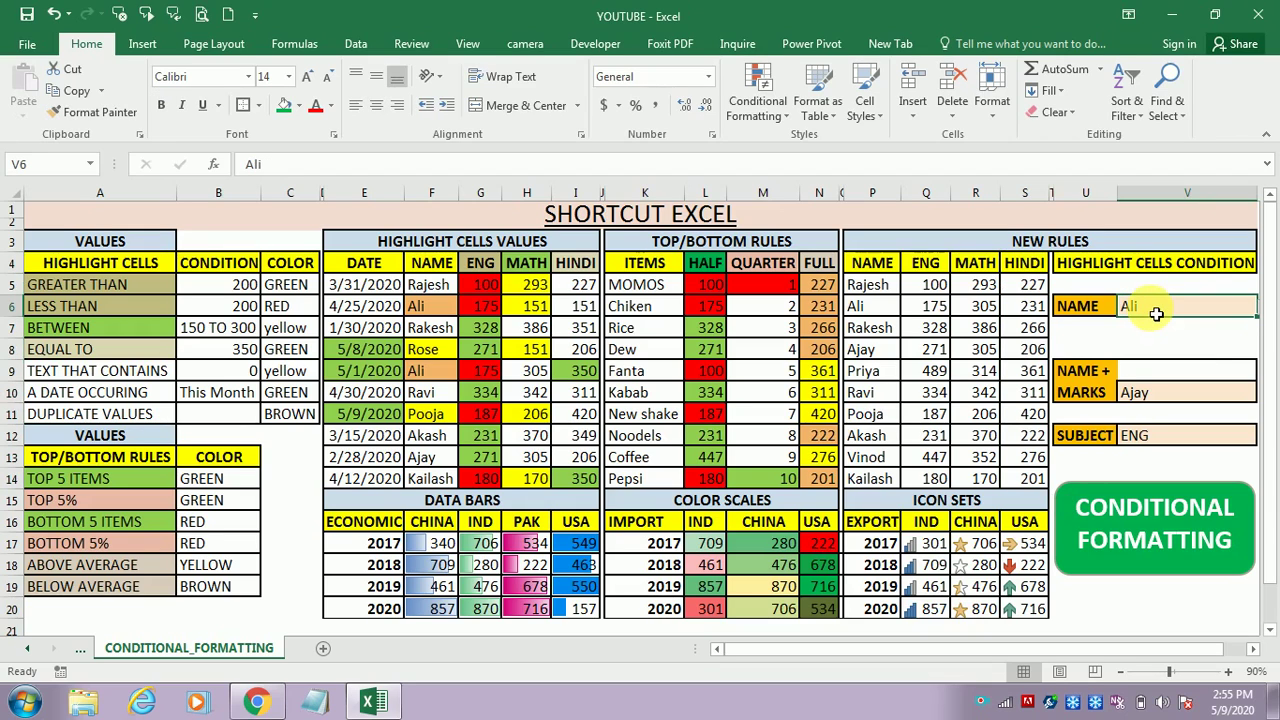
click(874, 289)
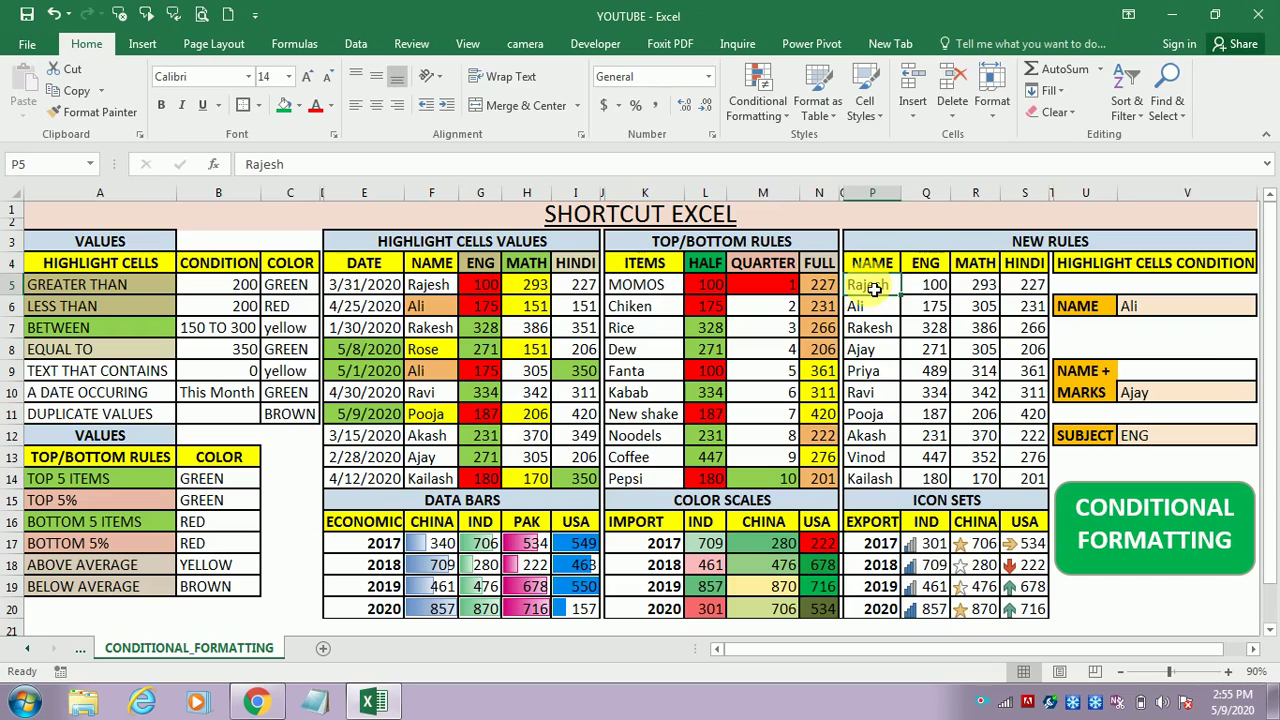
Select the NAME column of the marks table from its header down, P4:P14
click(893, 268)
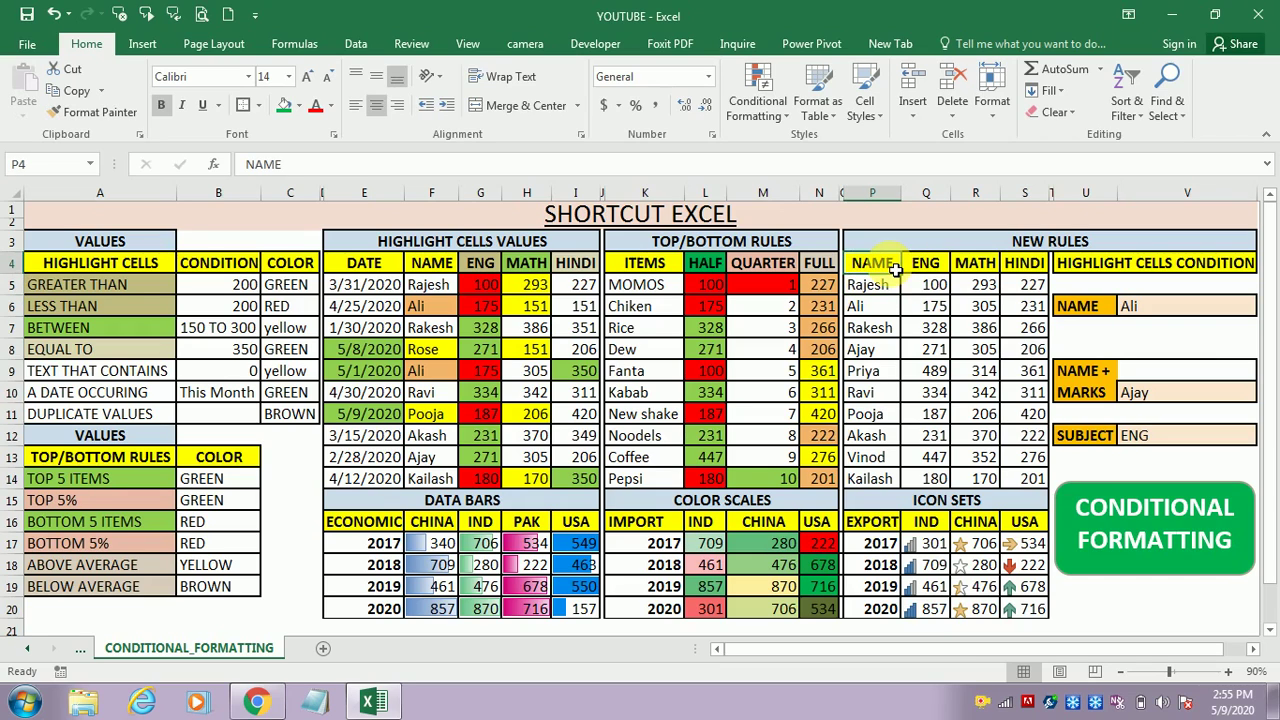
key(shift+Down)
key(shift+Down)
key(shift+Down)
key(shift+Down)
key(shift+Down)
key(shift+Down)
key(shift+Down)
key(shift+Down)
key(shift+Down)
key(shift+Down)
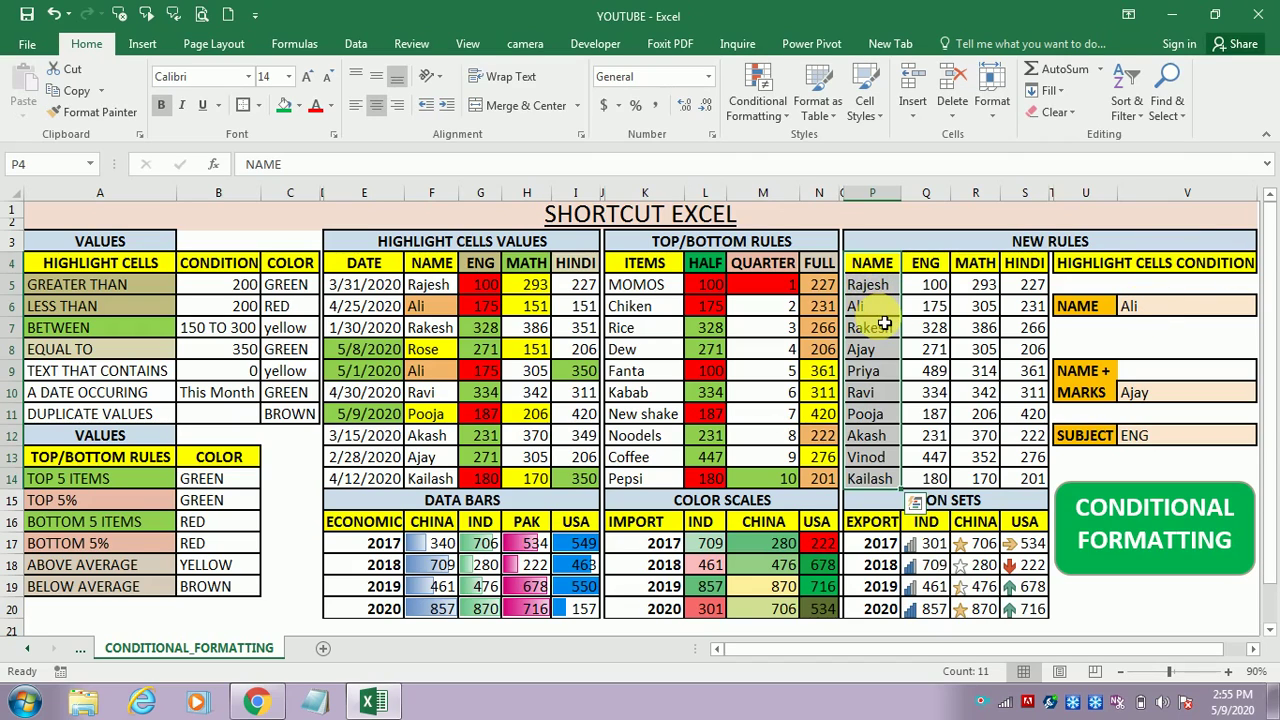
Create a new conditional formatting rule that uses a formula, with =$P$4=$V$6 as the formula
click(755, 100)
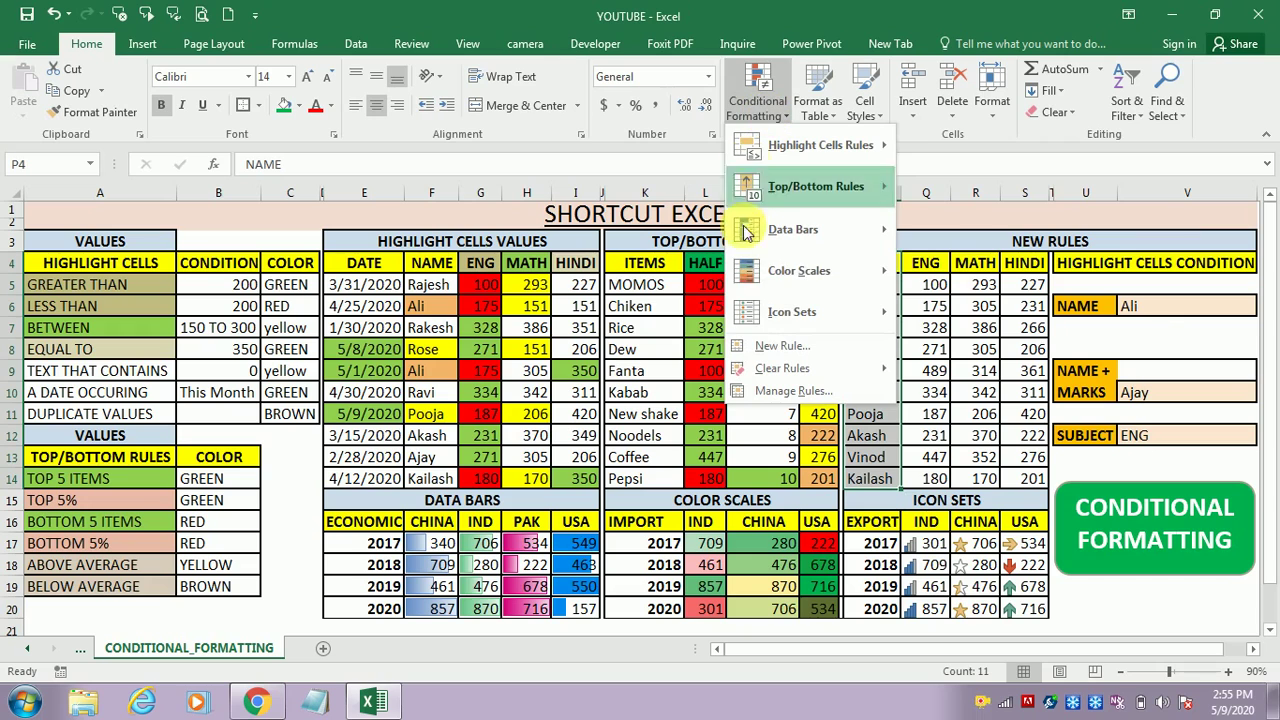
click(782, 345)
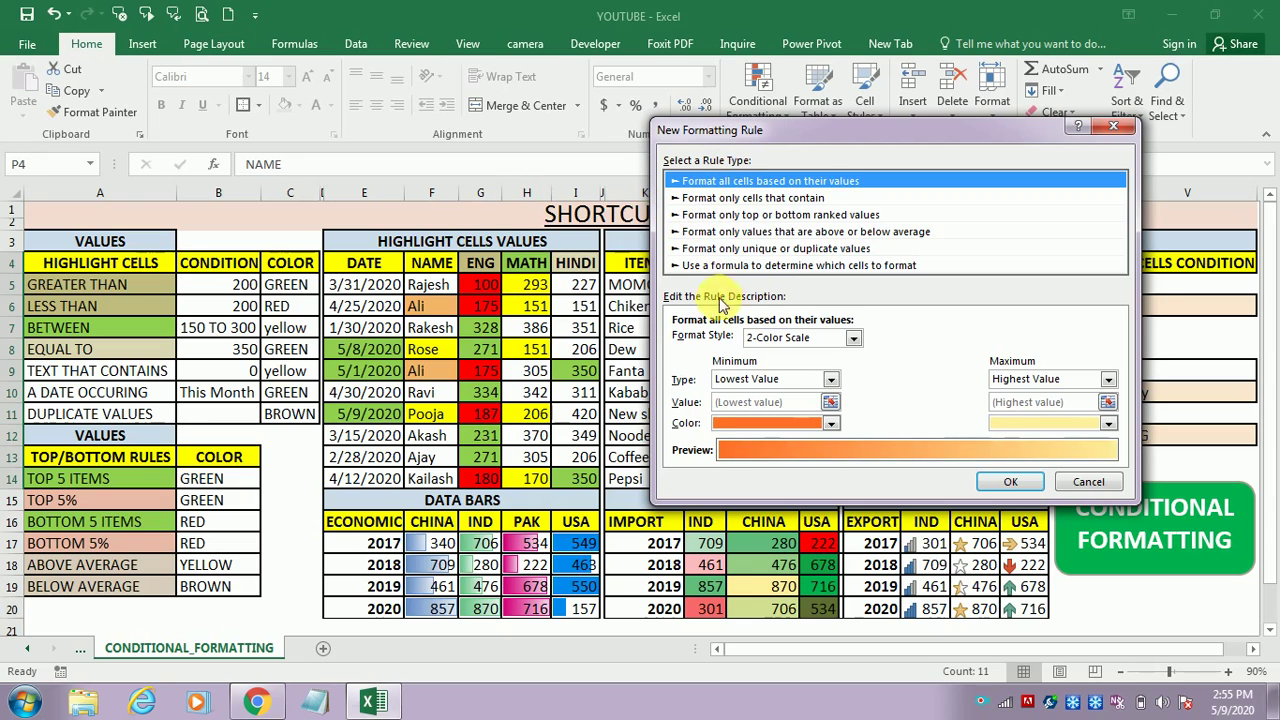
click(756, 266)
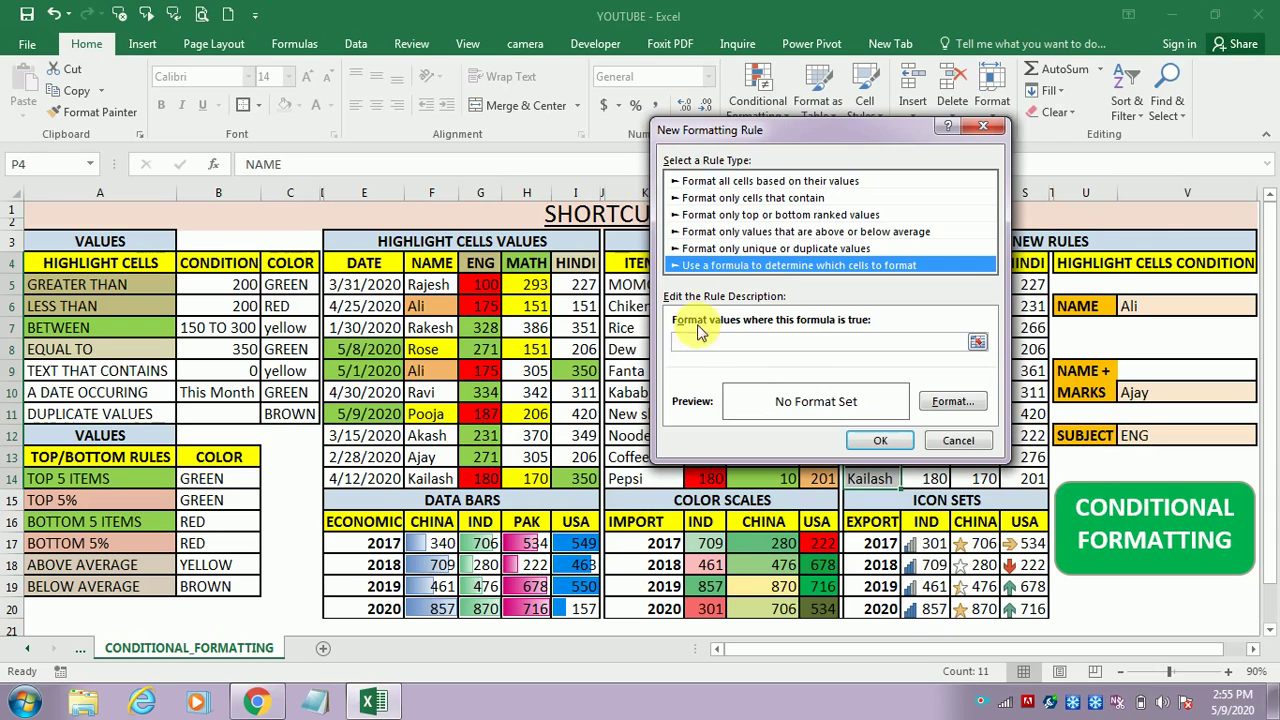
click(750, 345)
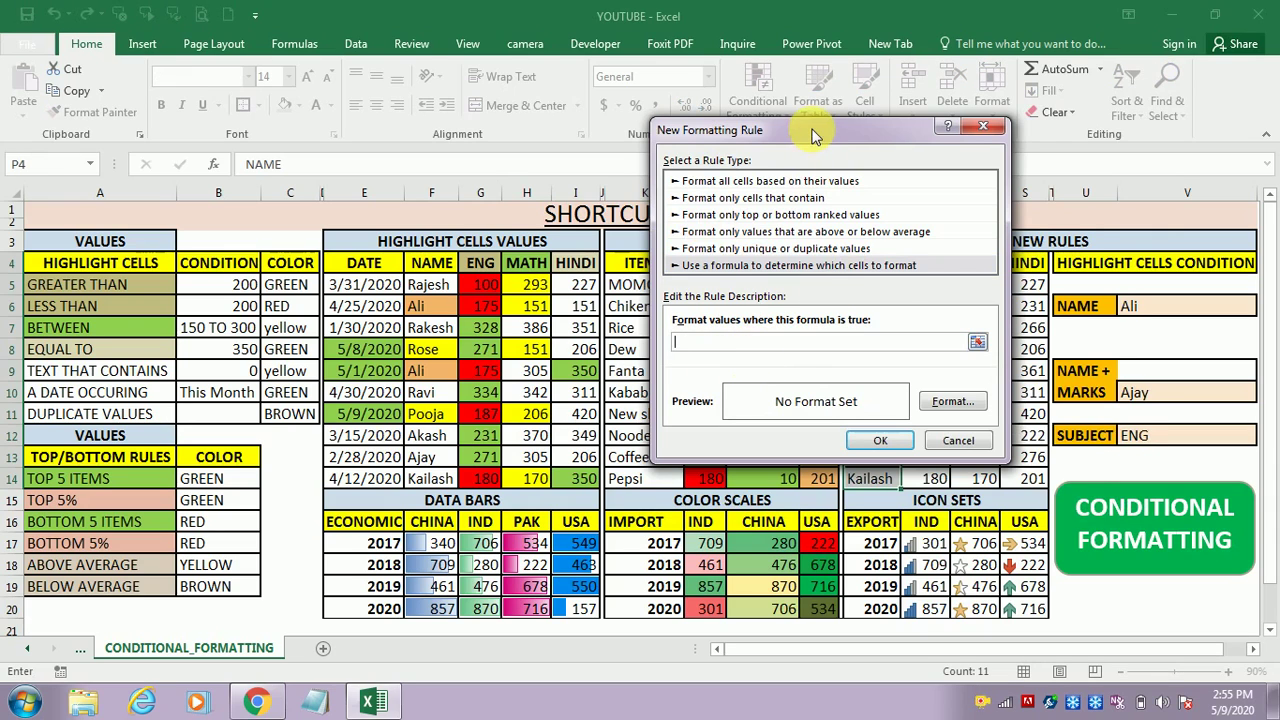
drag(812, 137, 468, 119)
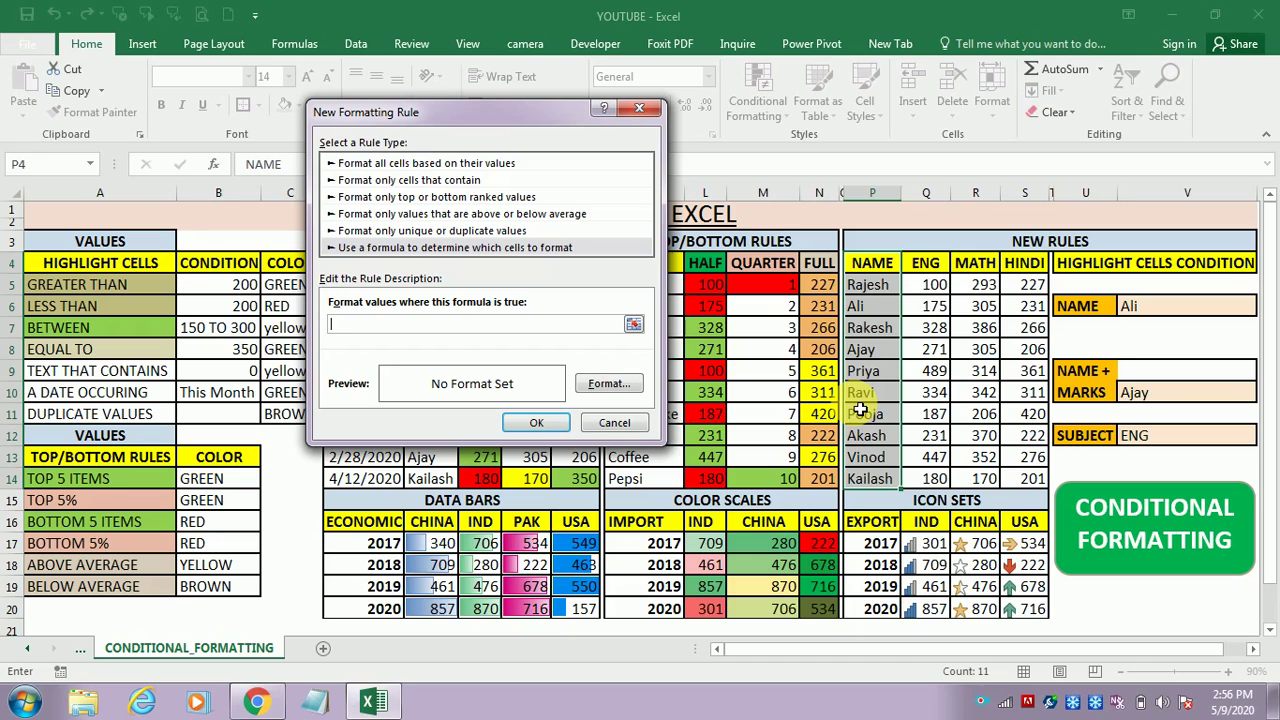
text(=)
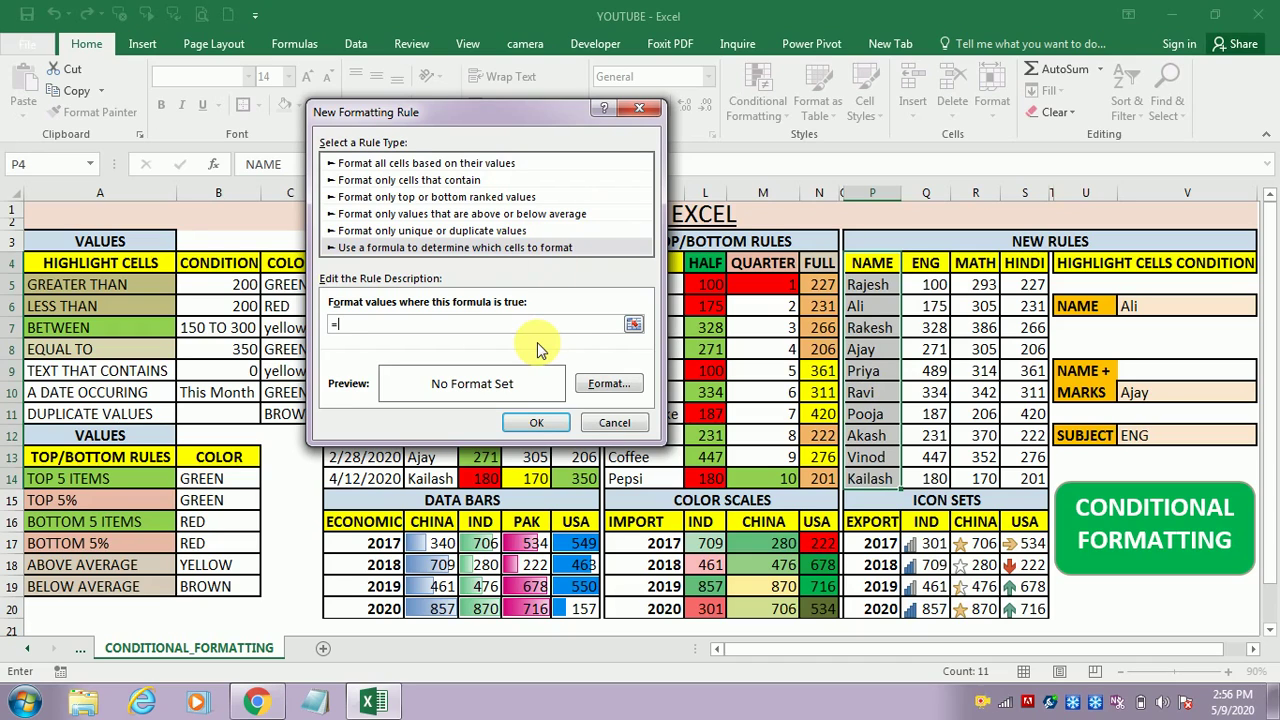
click(890, 270)
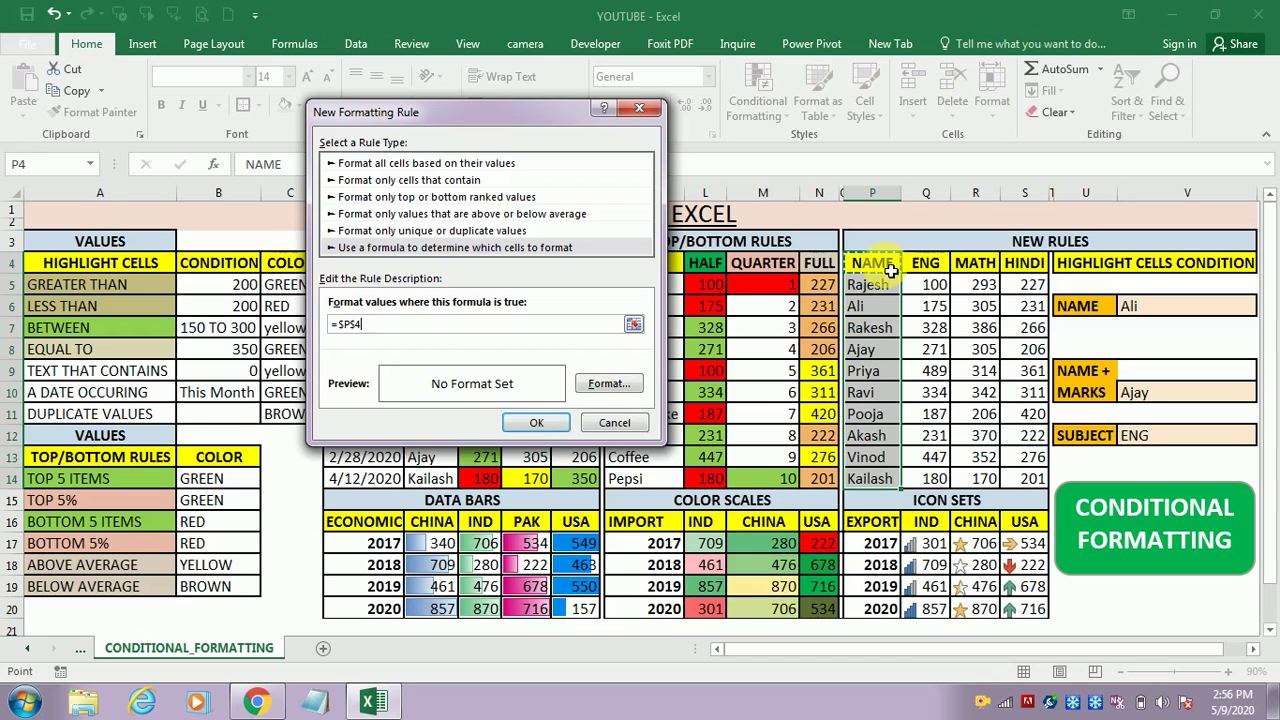
text(=)
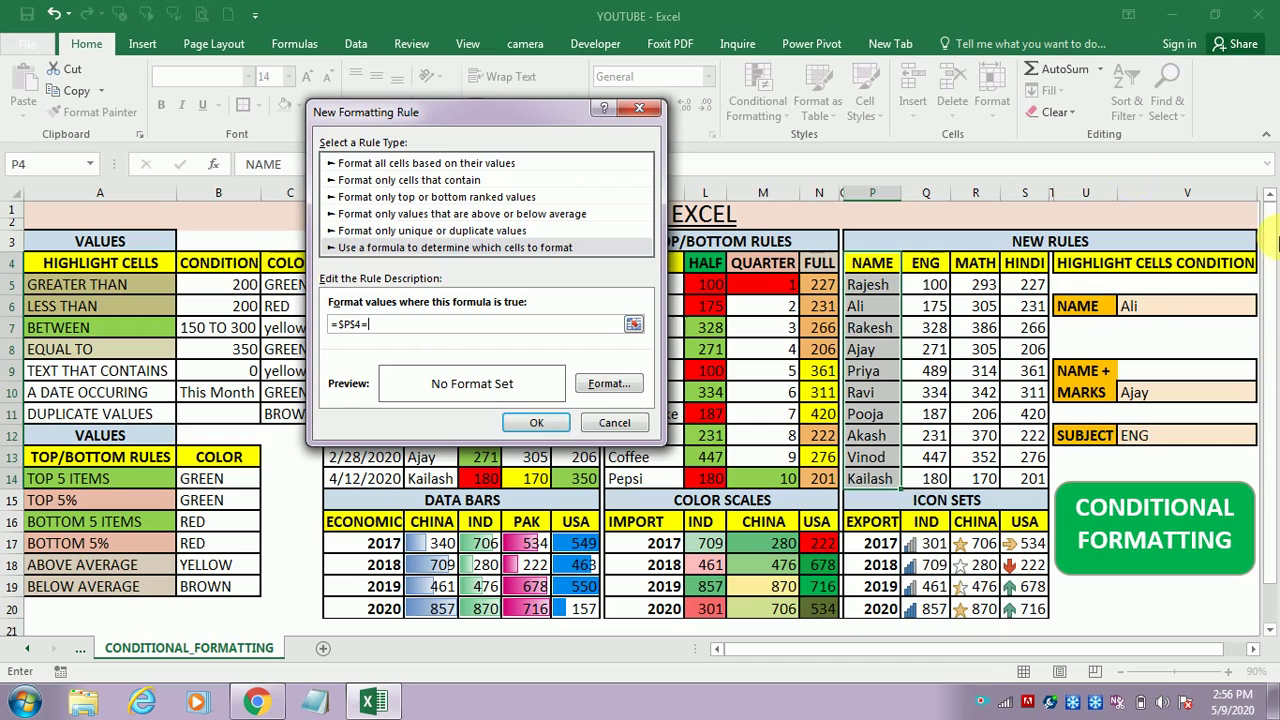
click(1175, 307)
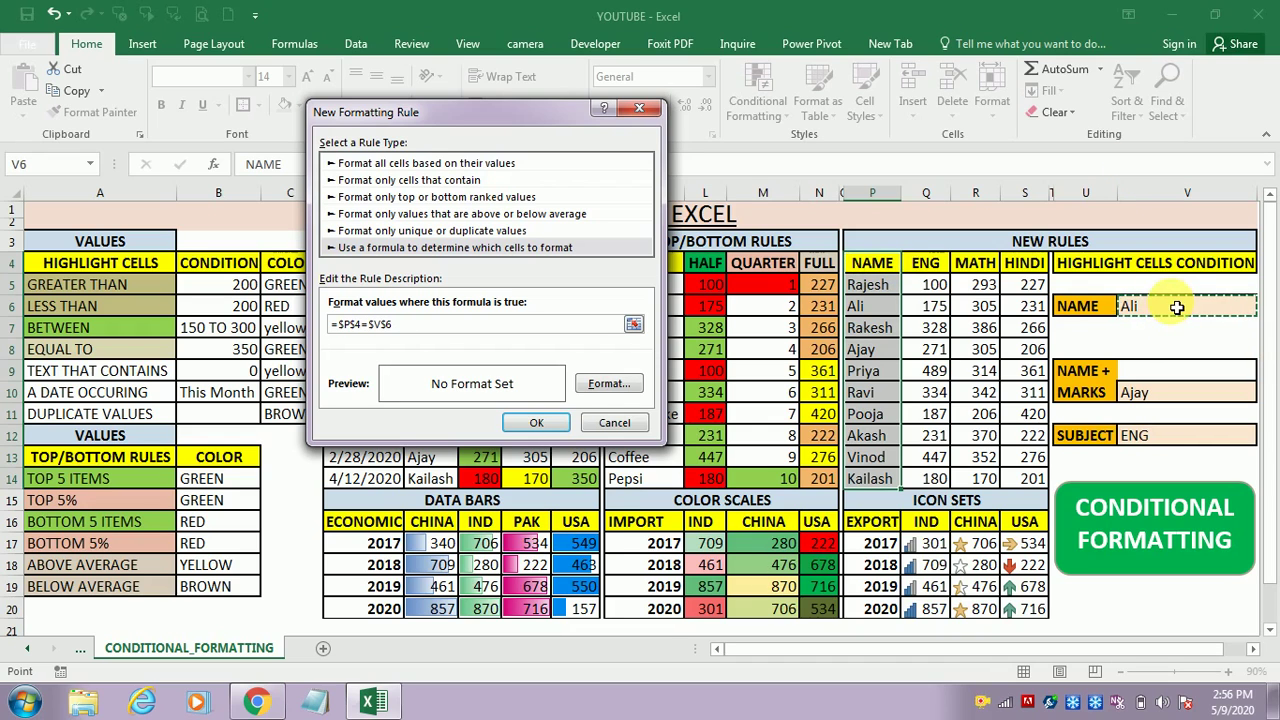
Set the rule's format to a light green background fill
click(607, 383)
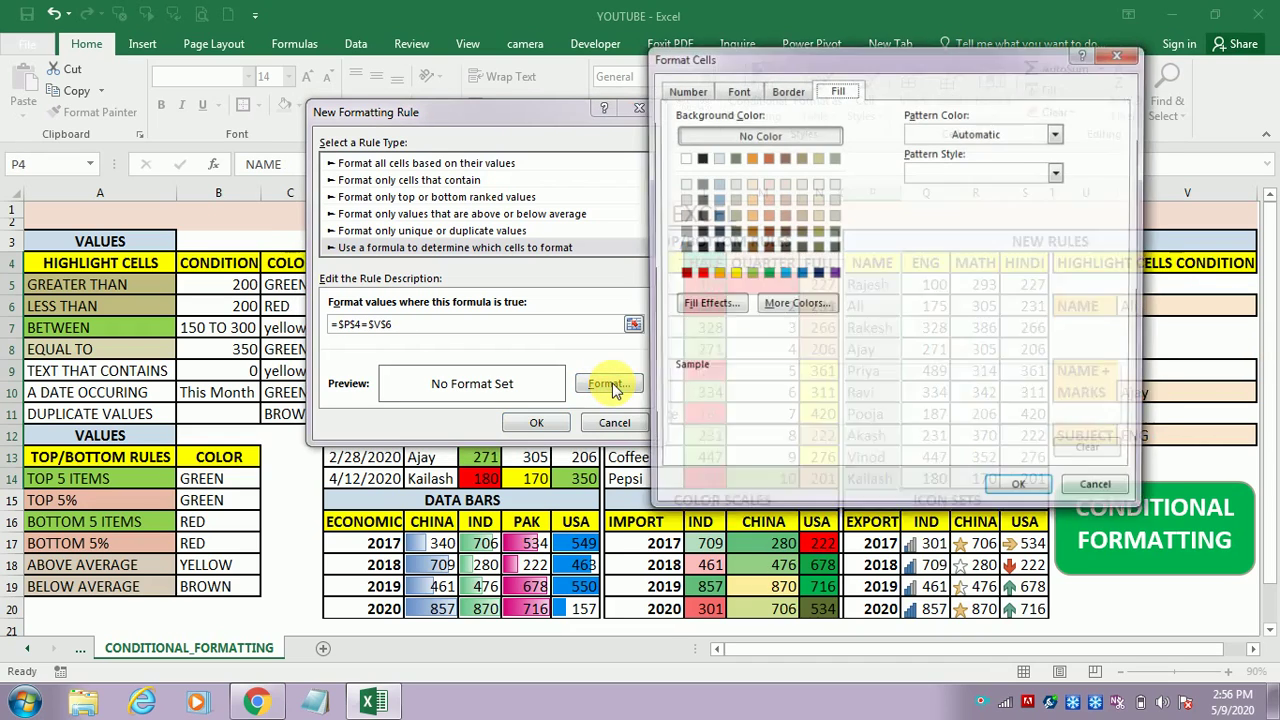
click(728, 274)
click(749, 273)
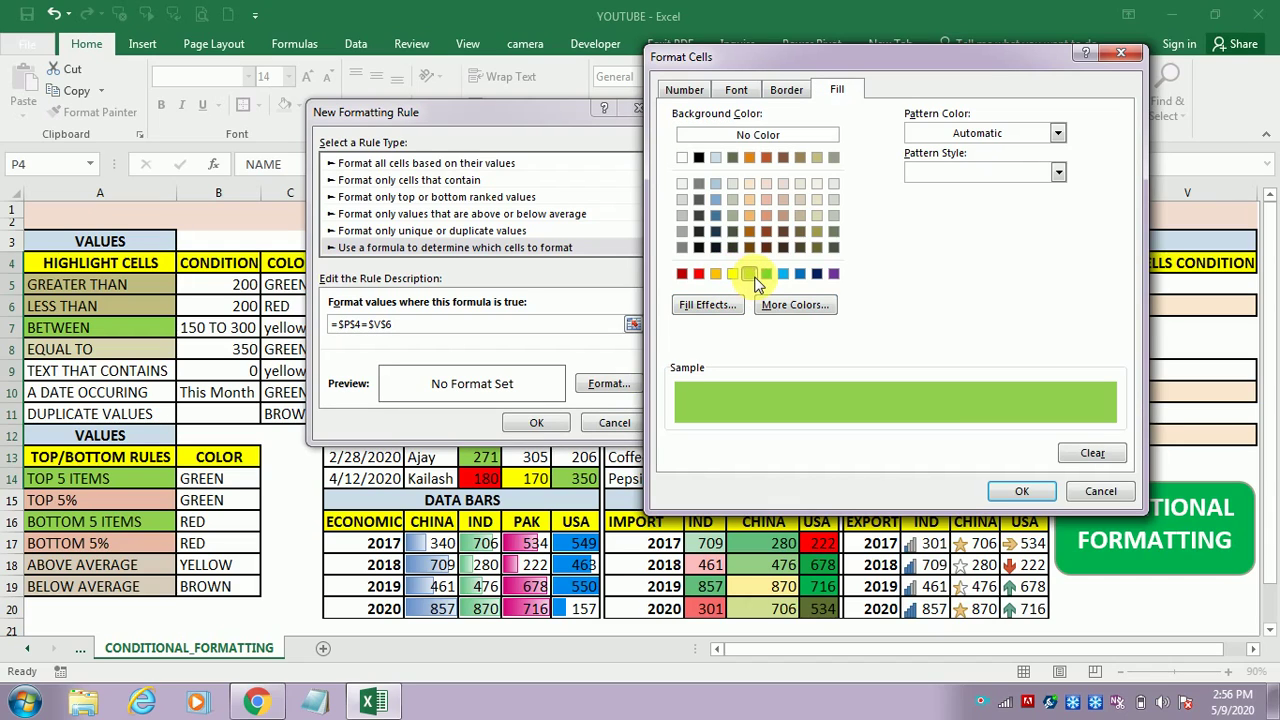
click(1022, 493)
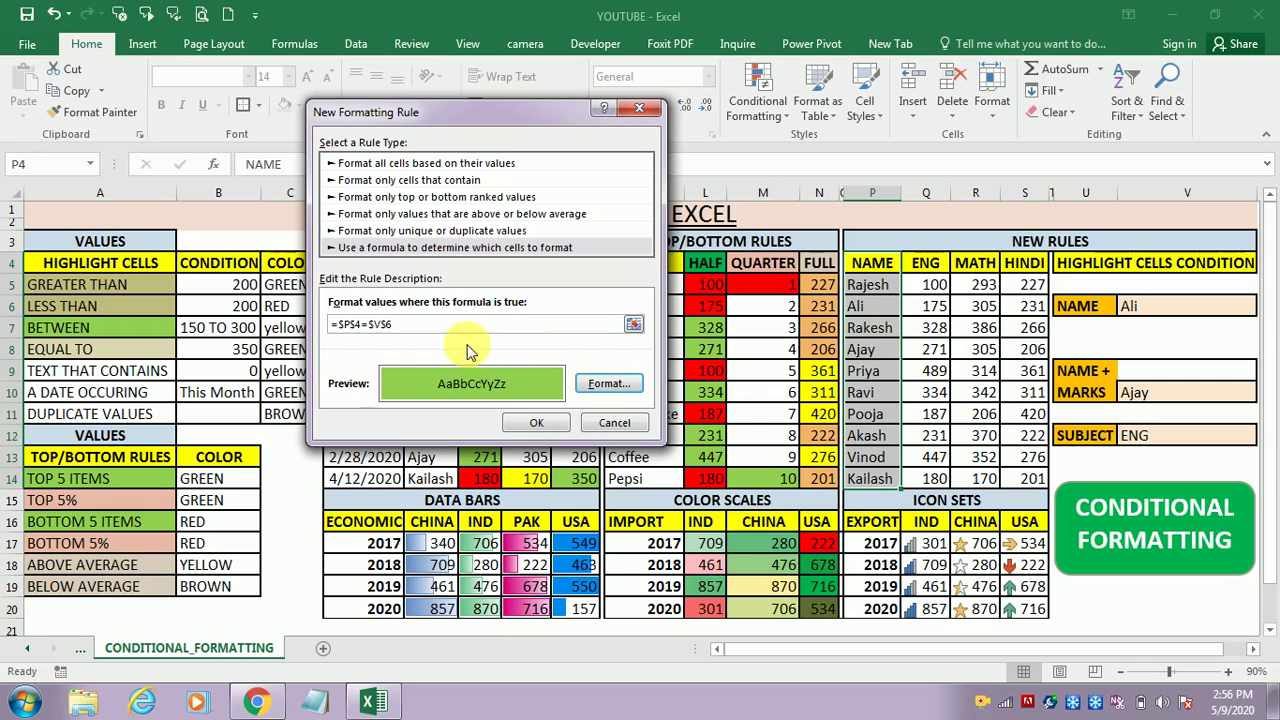
Change the rule's formula to =$P4=$V$6 so the row is relative, and apply the rule
click(360, 330)
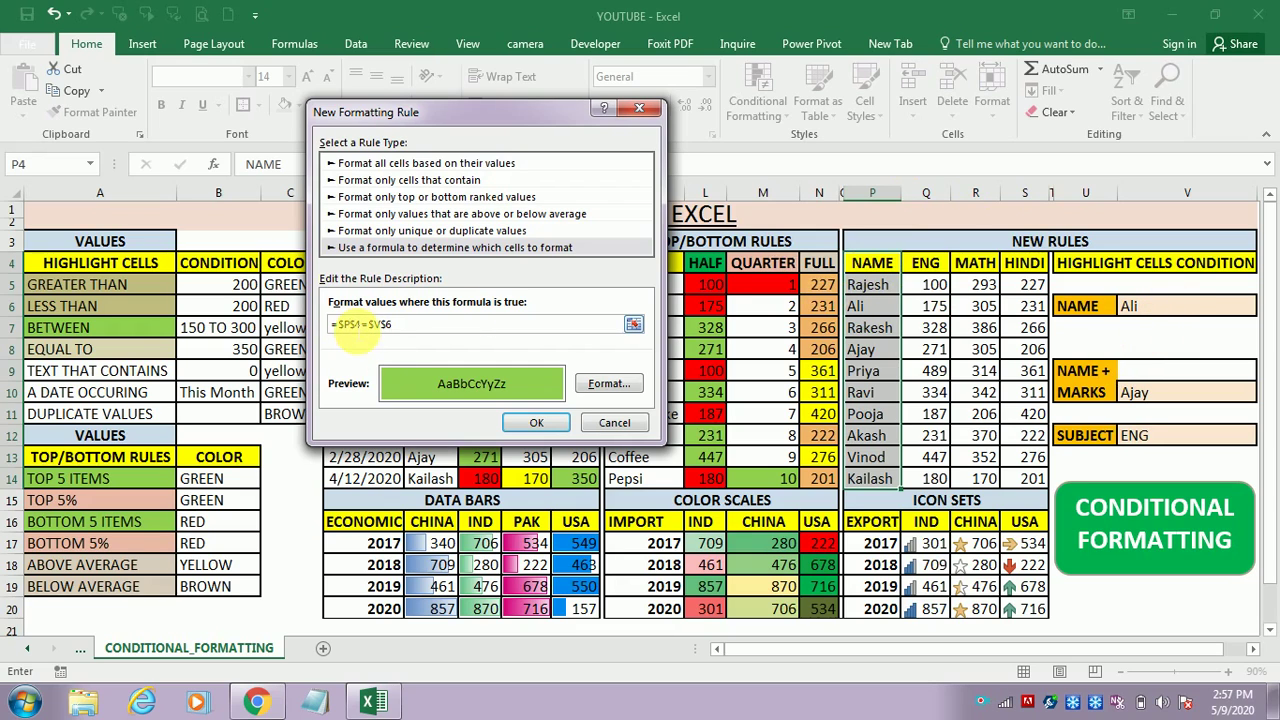
click(347, 324)
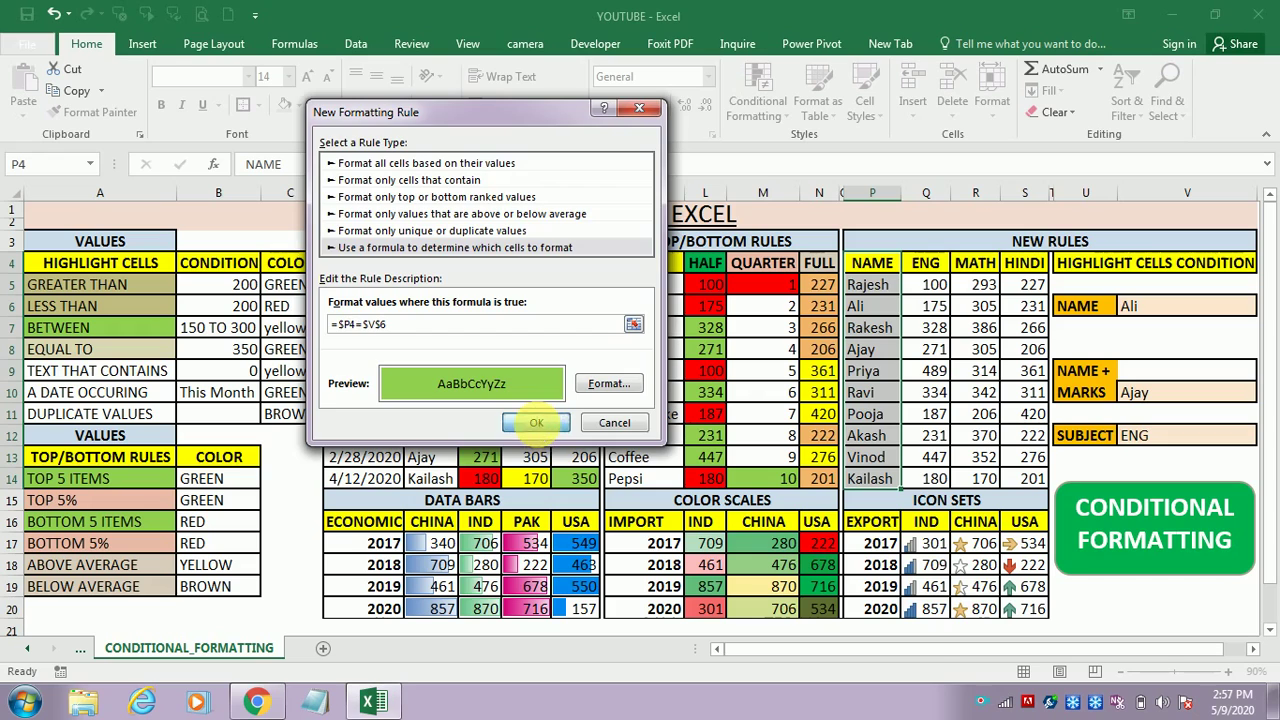
click(537, 424)
Test the name rule by choosing several students in turn in V6, ending with the eighth student
click(1174, 306)
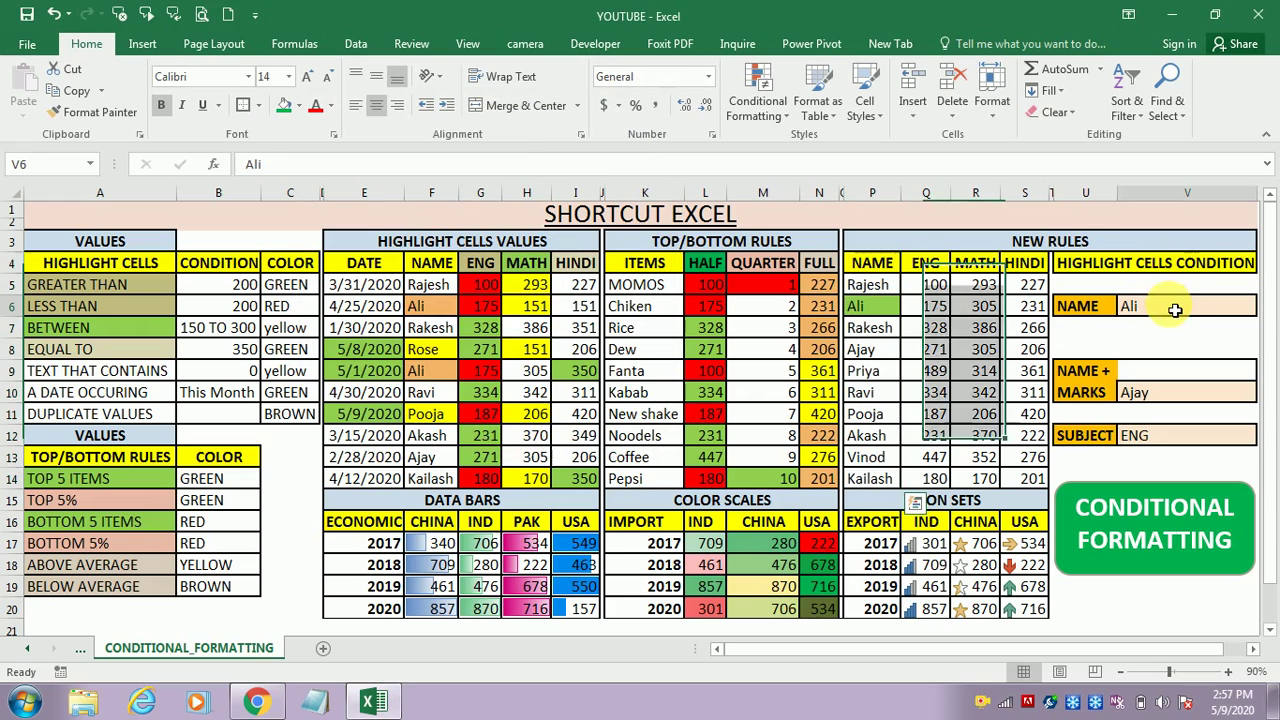
key(alt+Down)
key(Down)
key(Down)
key(Down)
key(Return)
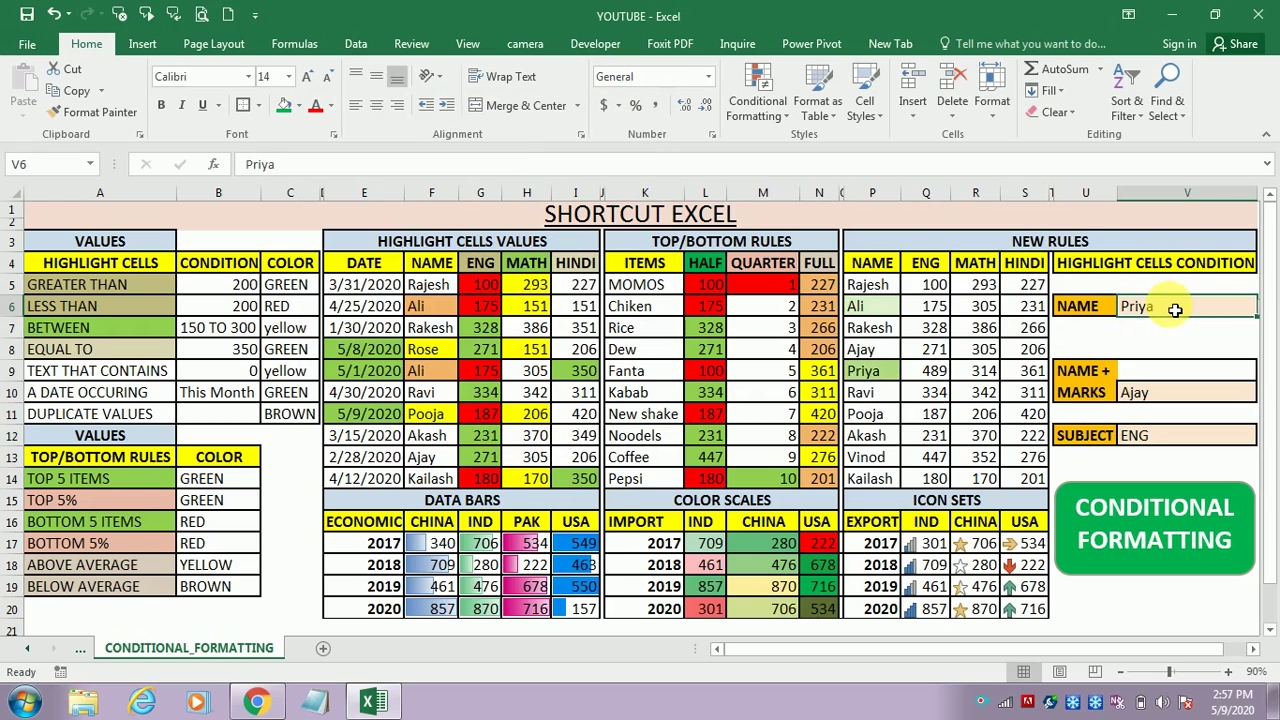
key(alt+Down)
key(Down)
key(Down)
key(Return)
key(alt+Down)
key(Down)
key(Down)
key(Down)
key(Return)
Try the last student in the list as the NAME condition in V6 and clear the cell
key(alt+Down)
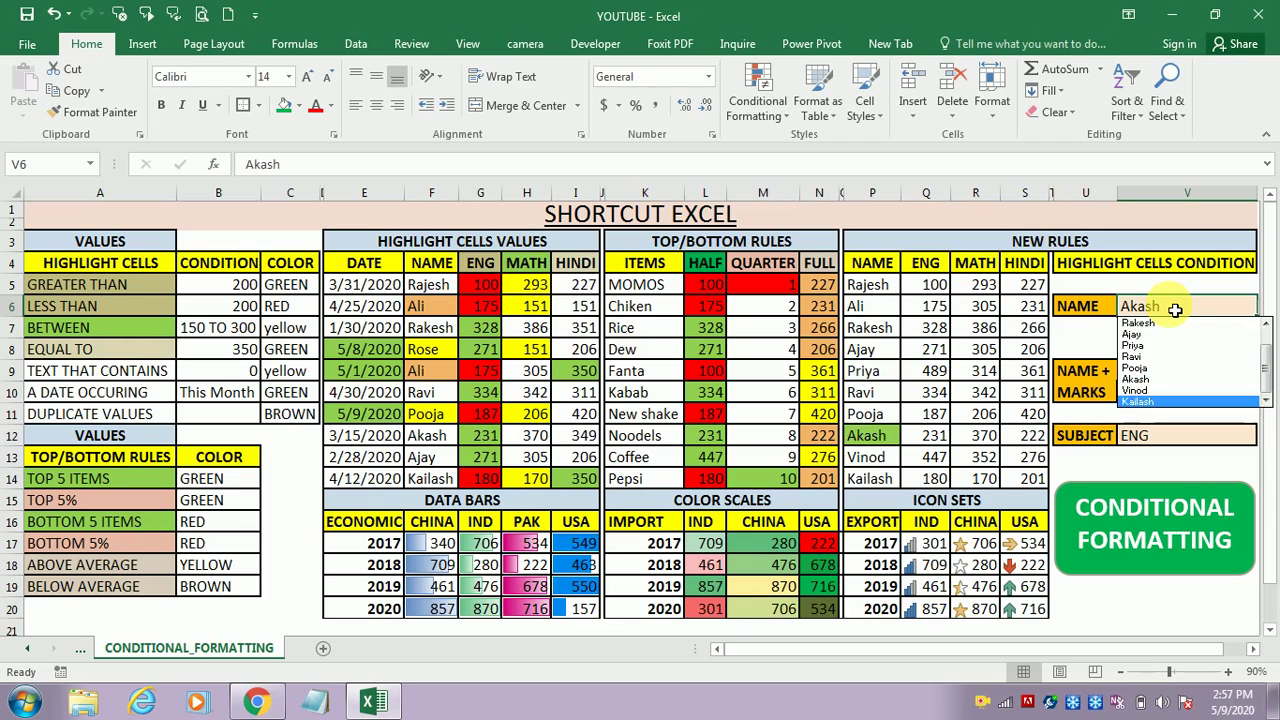
key(Down)
key(Down)
key(Return)
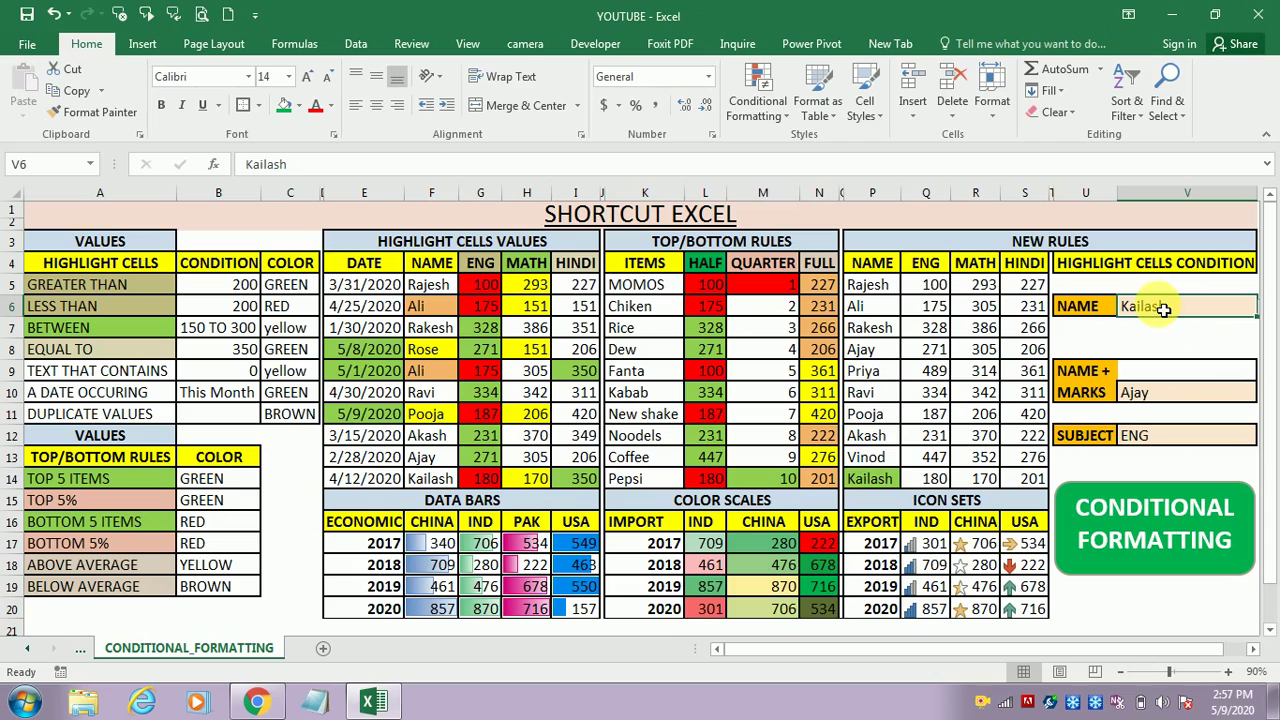
key(Delete)
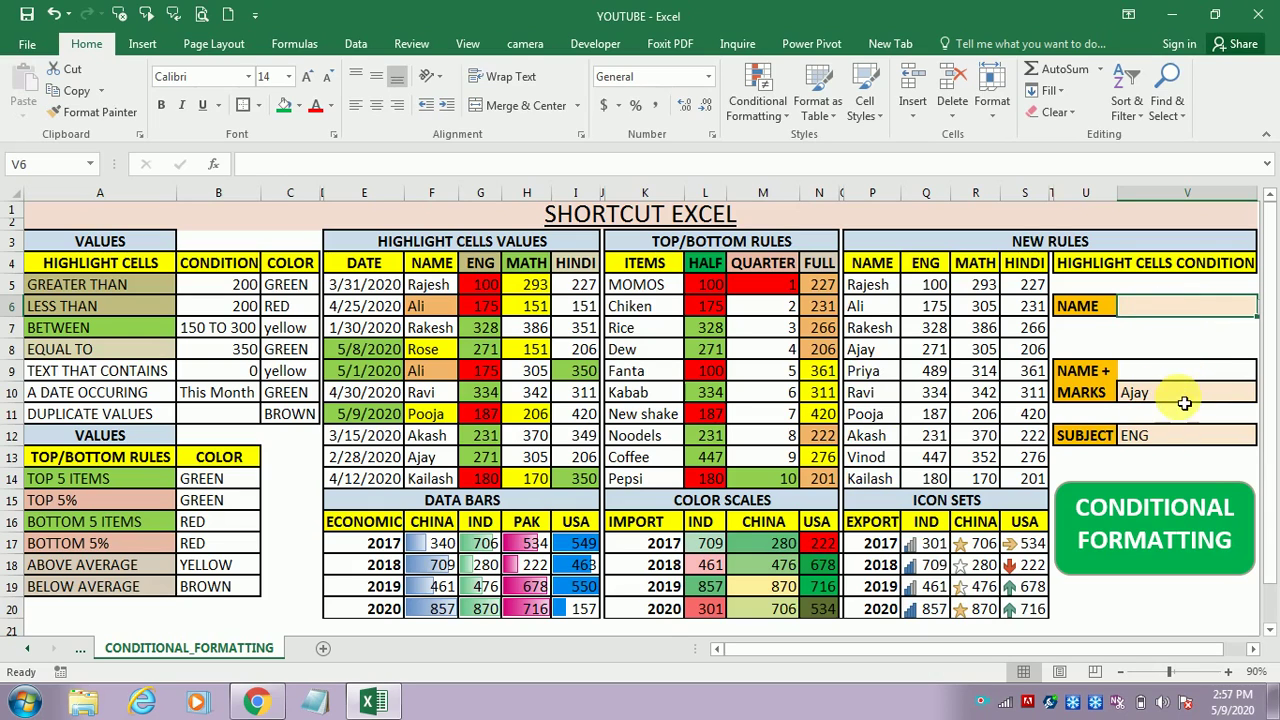
Select the whole marks table including its headers, P4:S14, for the NAME + MARKS condition
click(1184, 404)
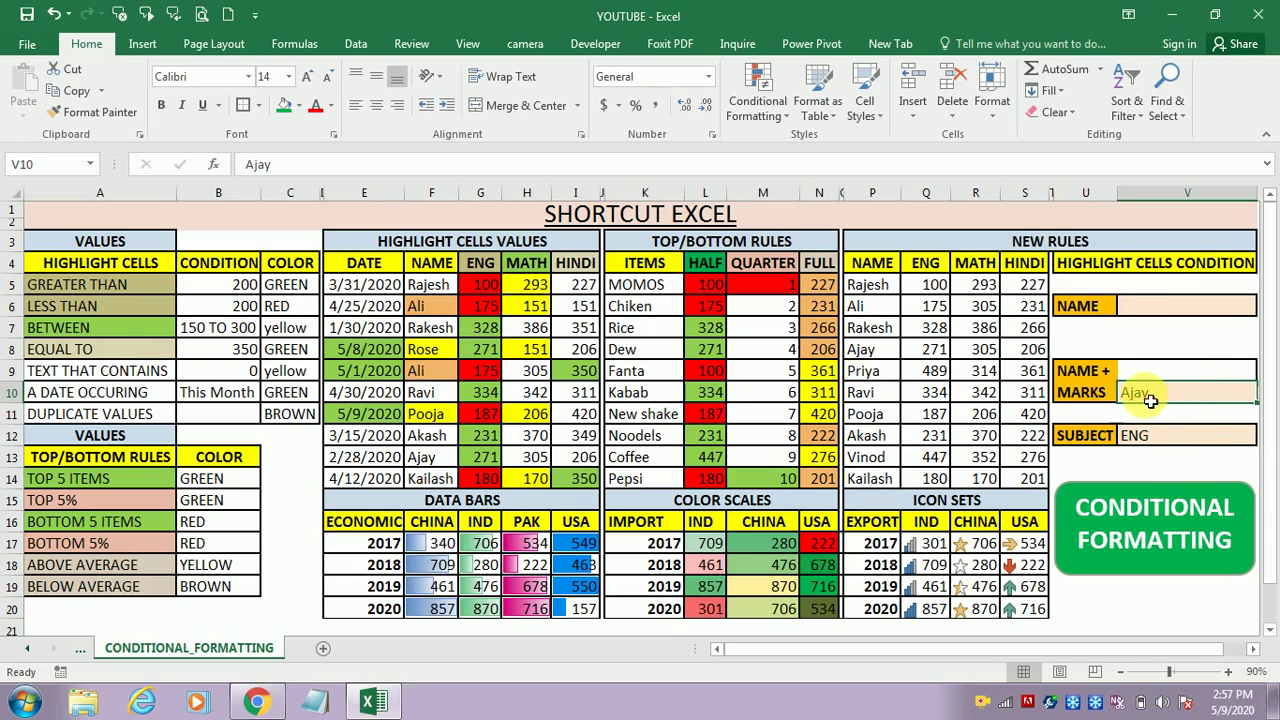
click(876, 268)
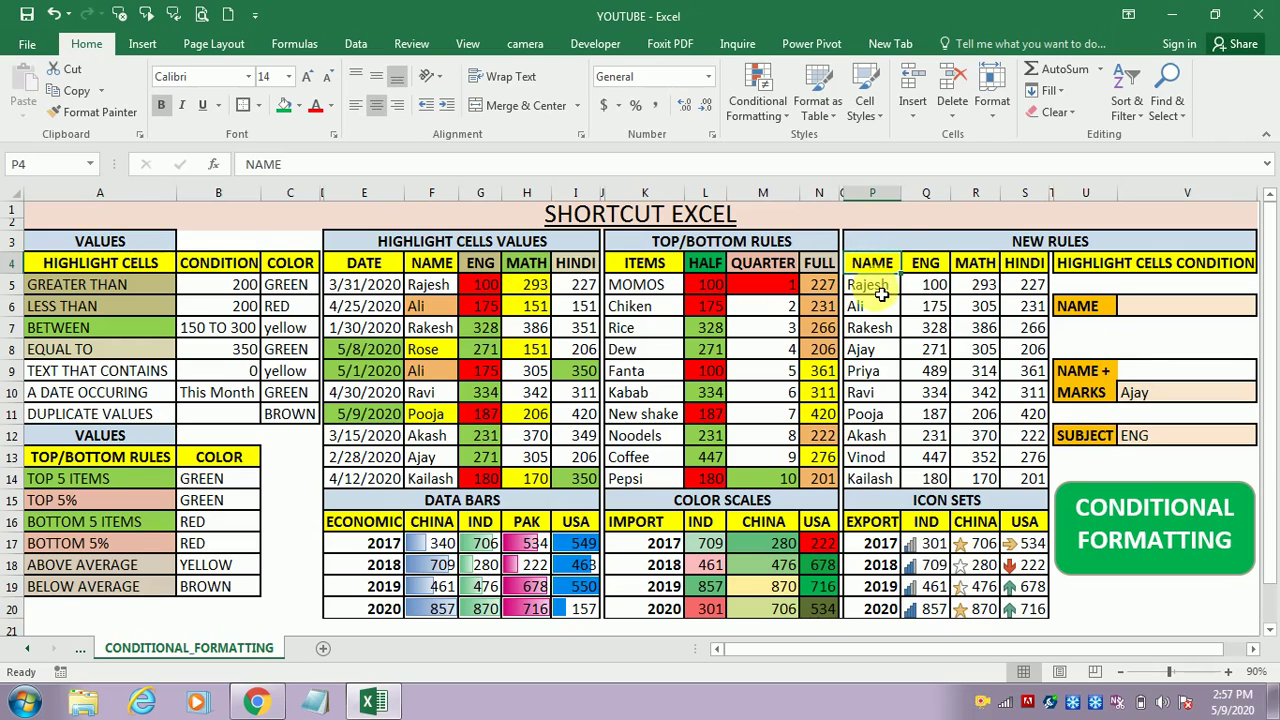
click(881, 291)
key(shift+Right)
key(shift+Right)
key(shift+Right)
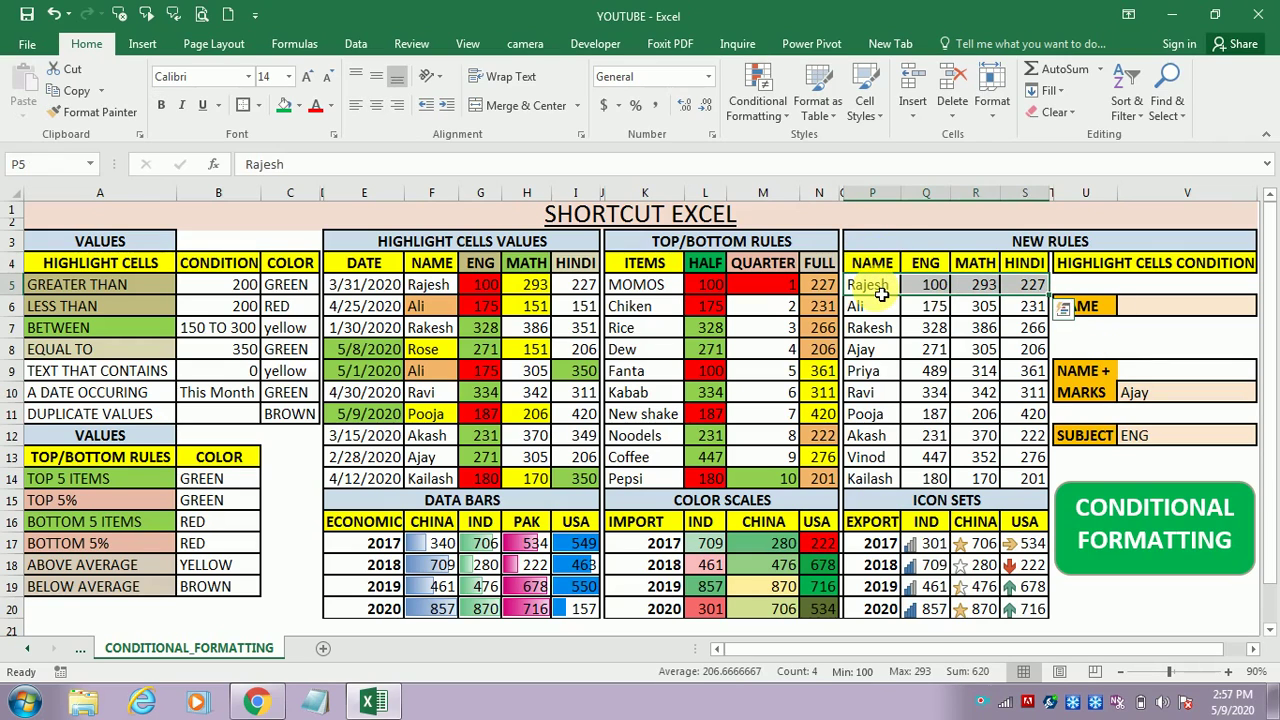
key(shift+Up)
key(shift+Down)
key(shift+Down)
key(shift+Down)
key(shift+Down)
key(shift+Down)
key(shift+Down)
key(shift+Down)
key(shift+Down)
key(shift+Down)
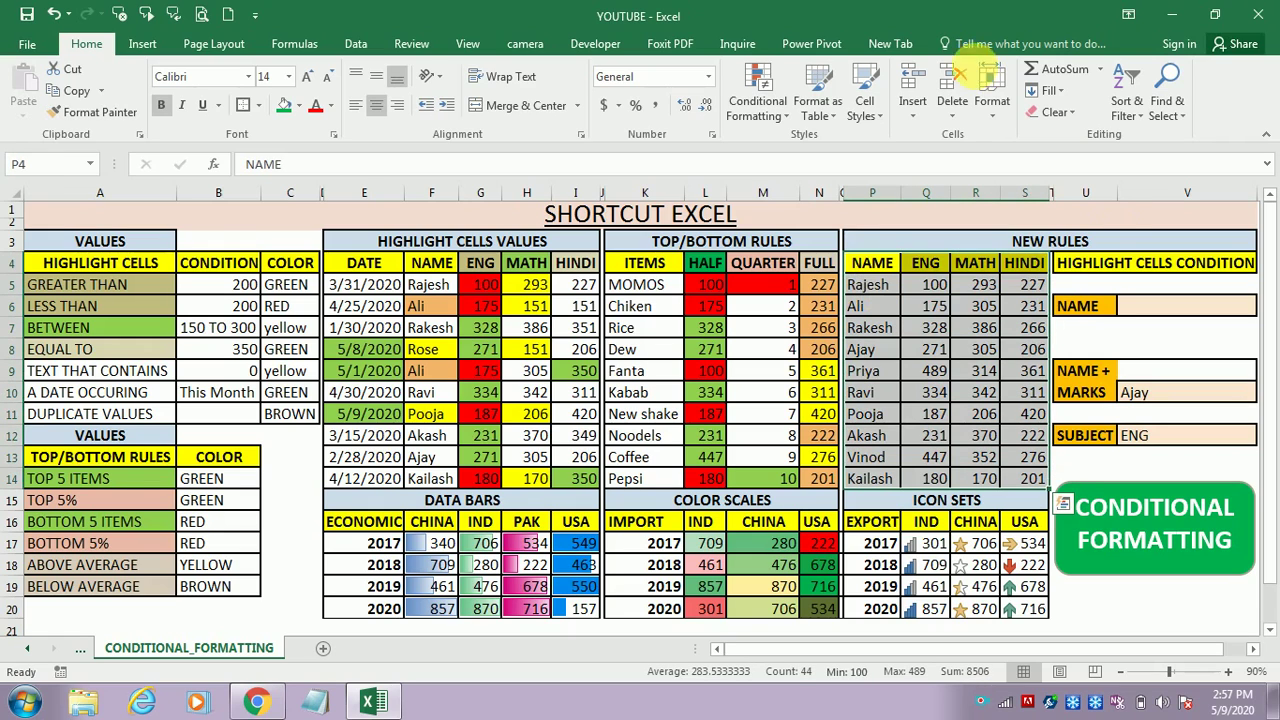
Create a new formula-based conditional formatting rule for the marks table with the formula =$P$4=$V$10
click(789, 102)
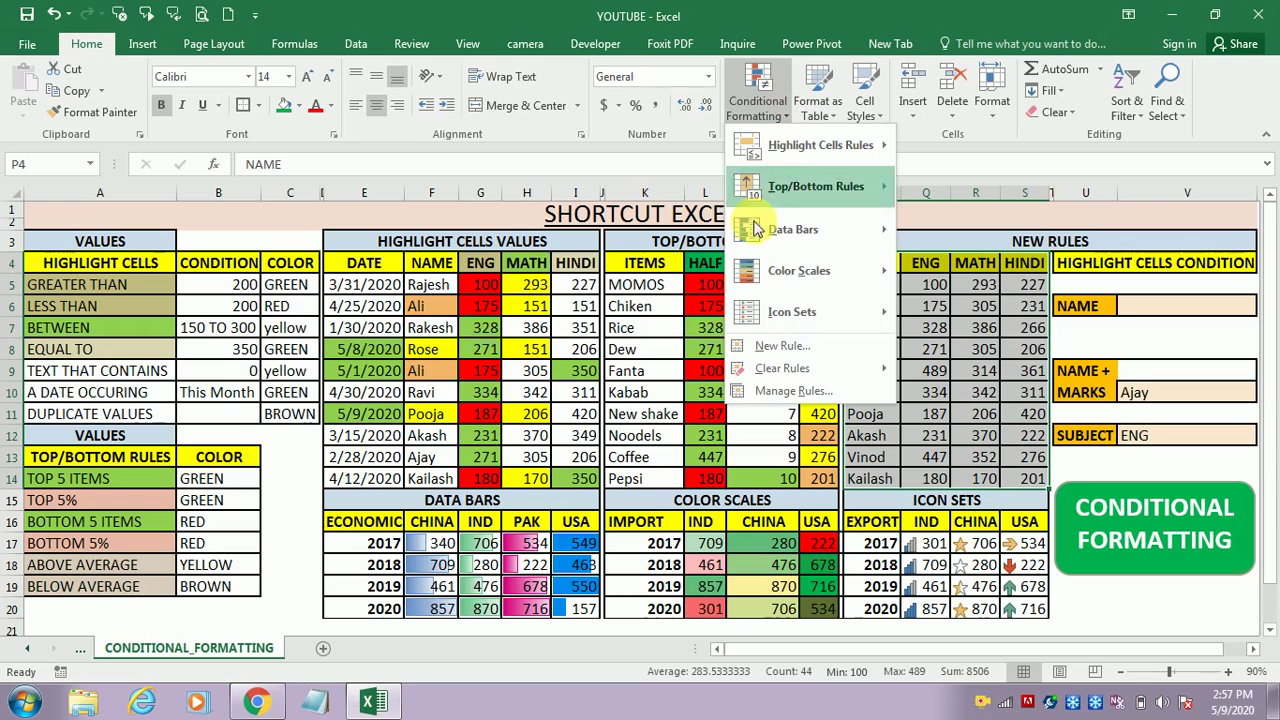
click(789, 350)
click(410, 228)
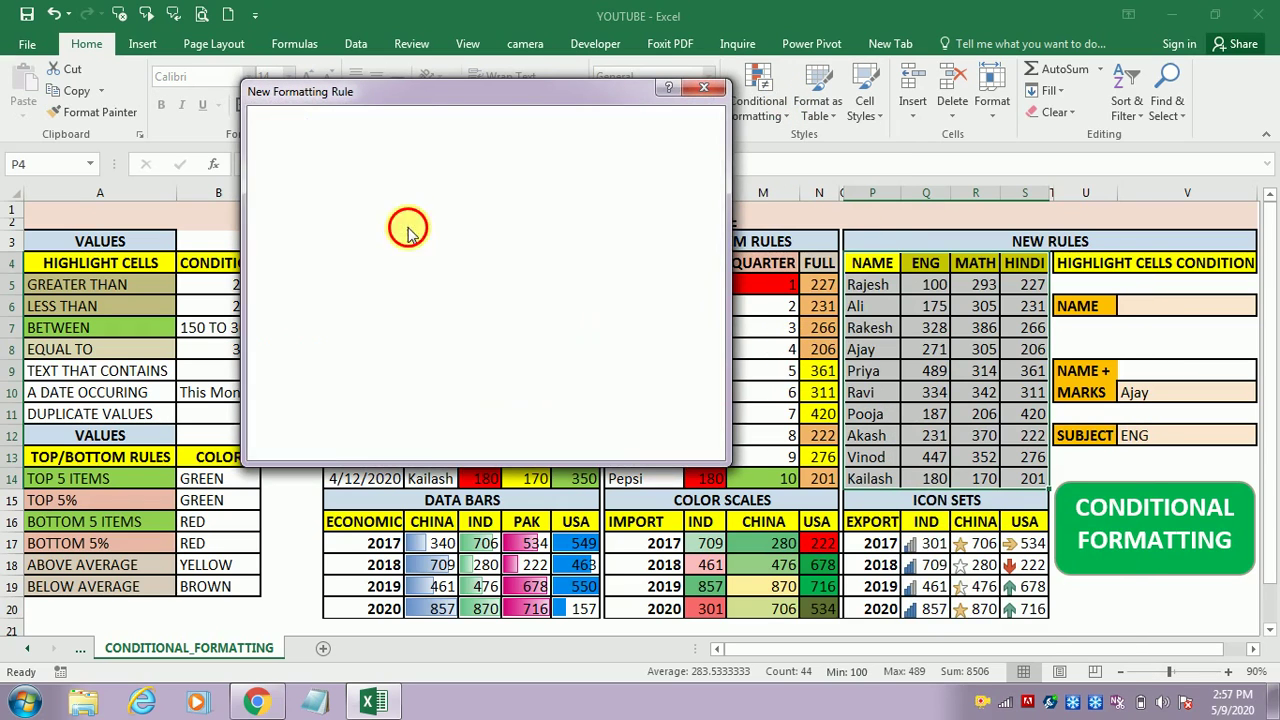
click(300, 305)
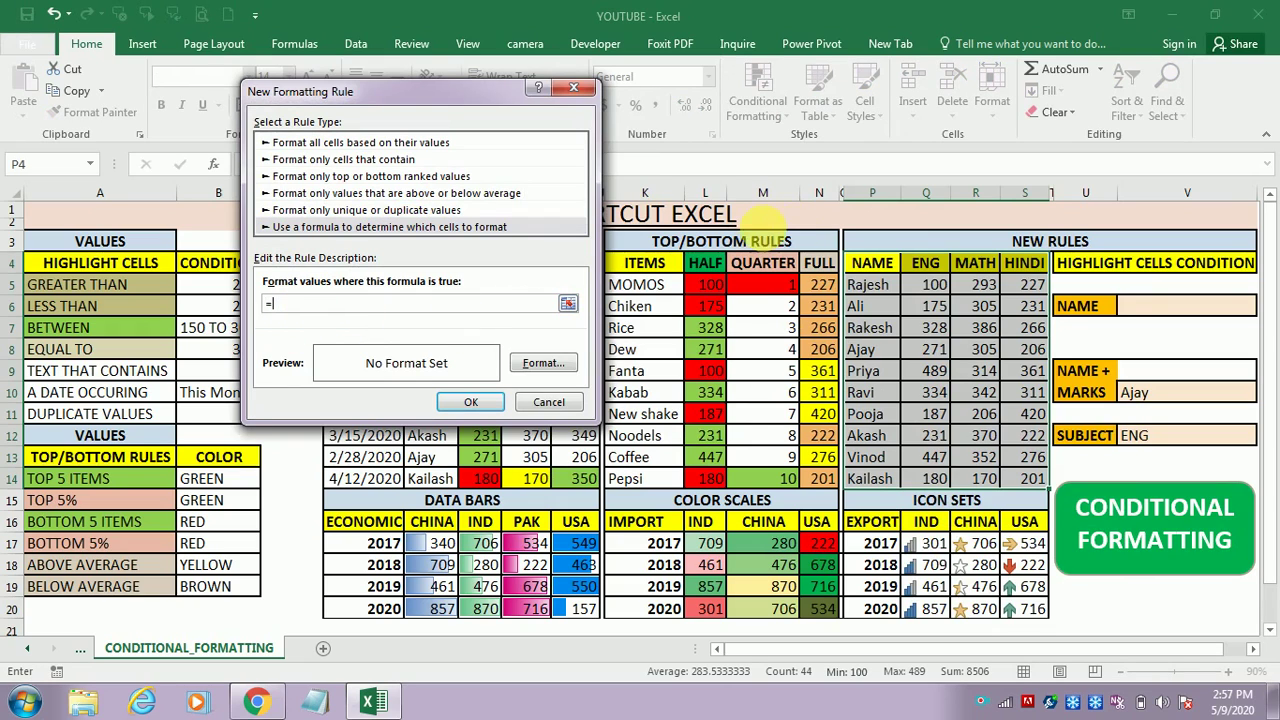
click(898, 268)
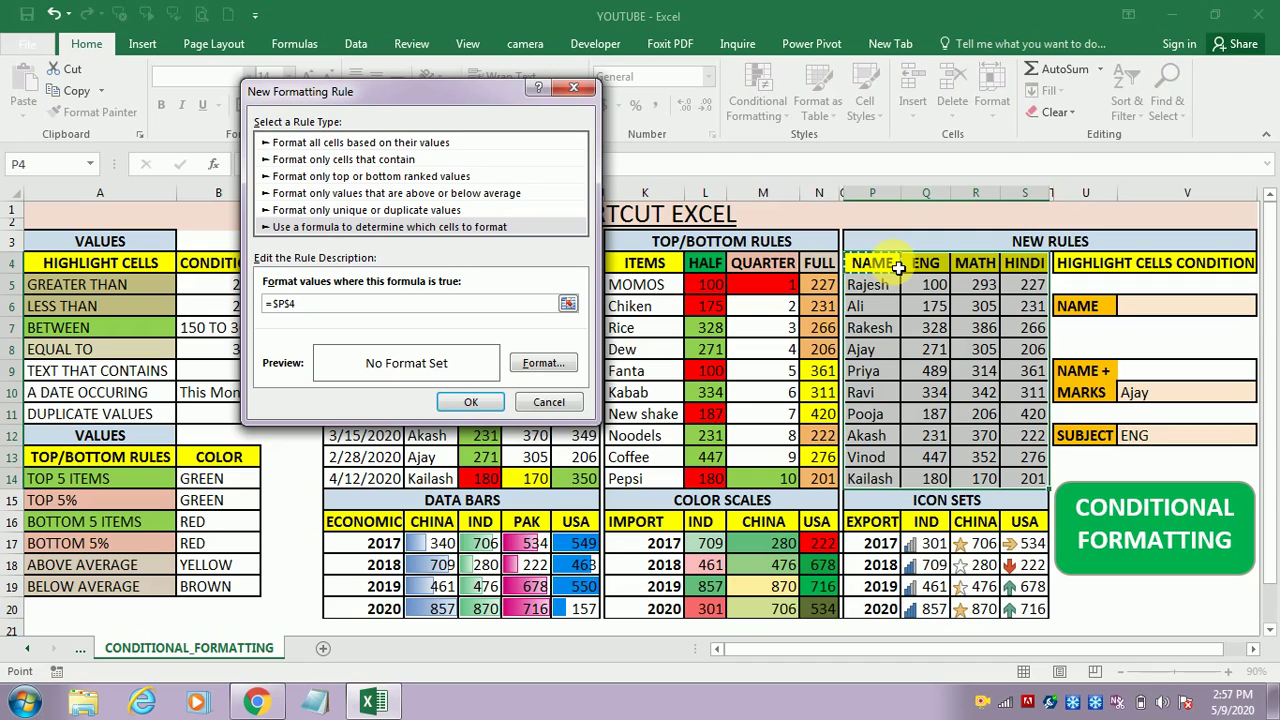
text(=)
click(1202, 398)
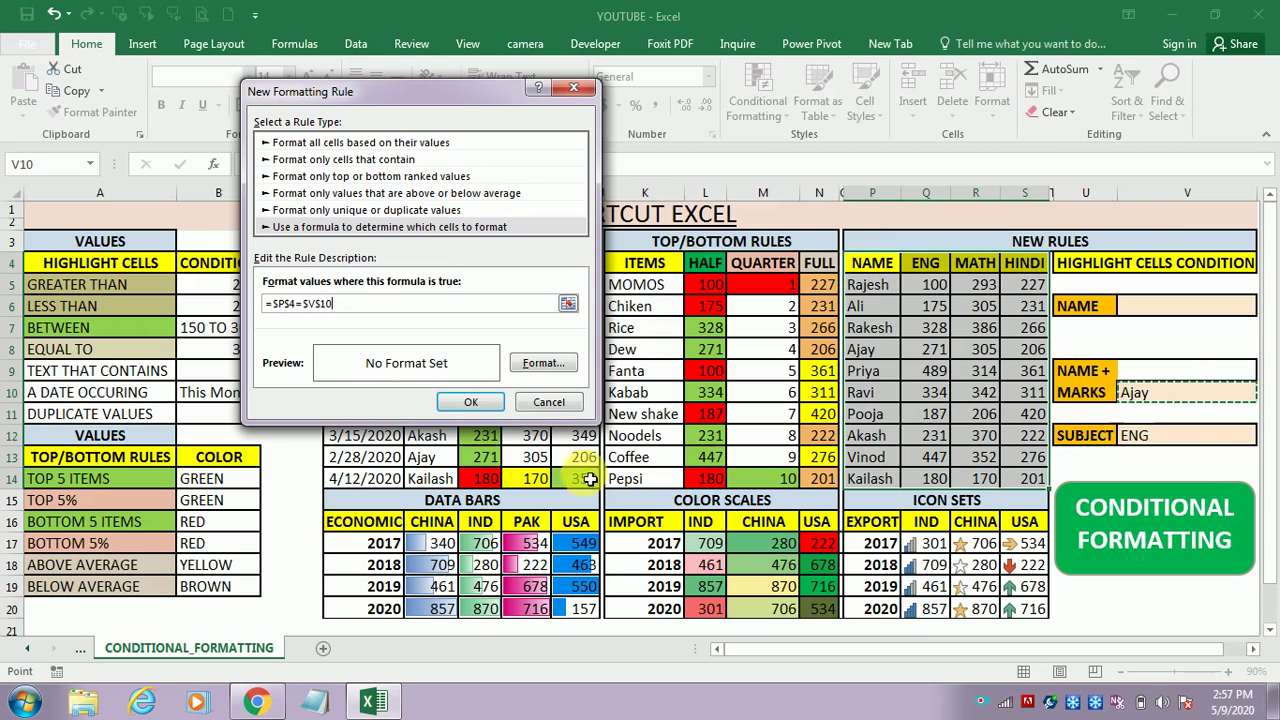
Set the NAME + MARKS rule's format to an orange background fill
click(540, 363)
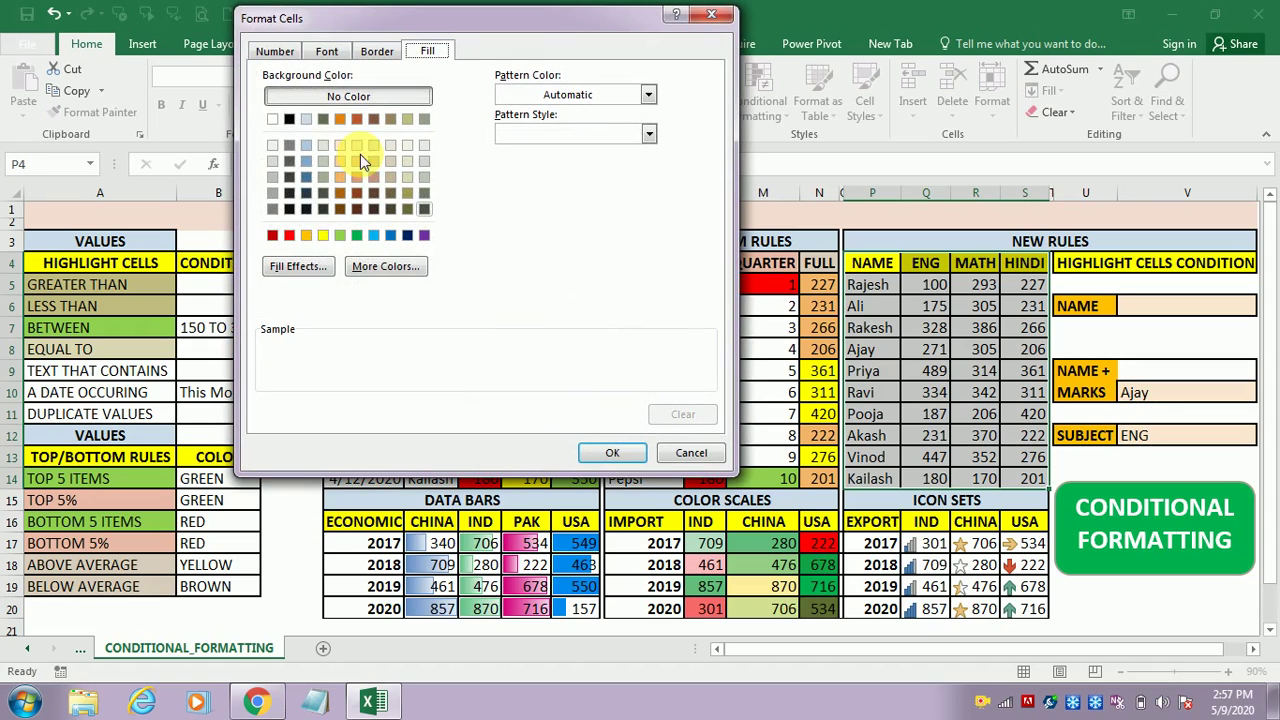
click(305, 237)
click(606, 452)
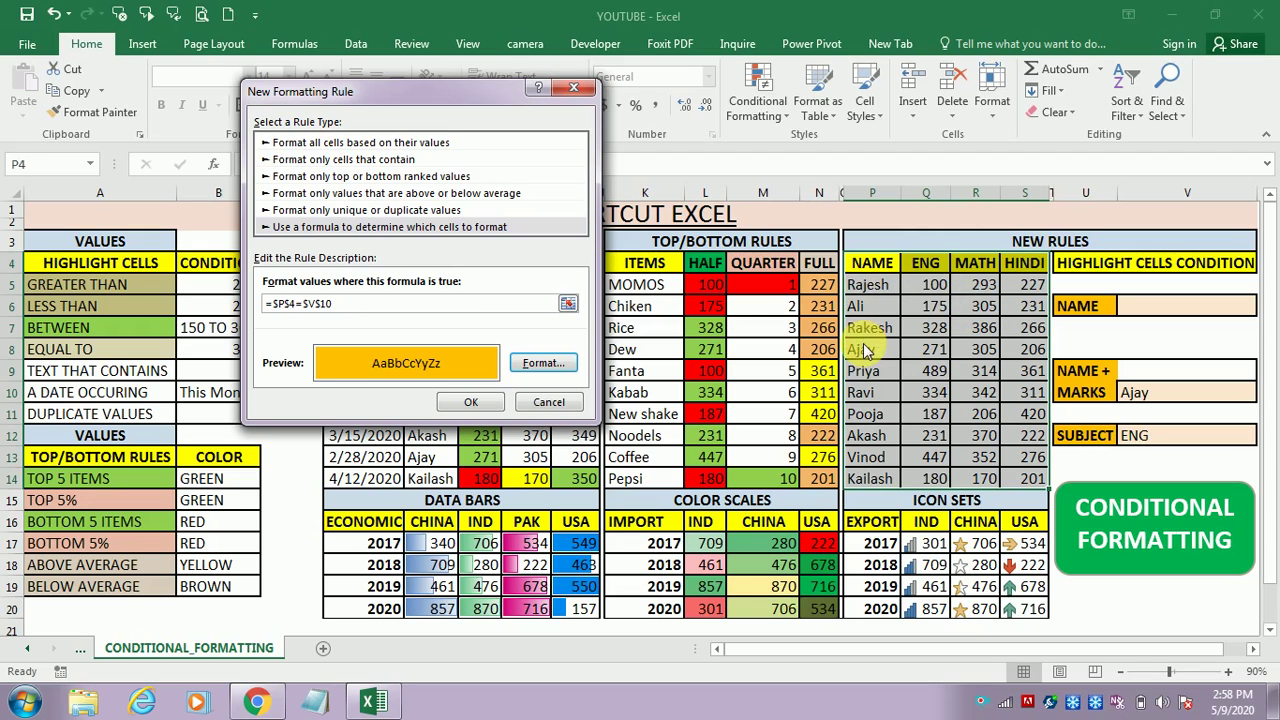
Change the formula to =$P4=$V$10, apply the rule and select the NAME + MARKS condition cell V10
click(283, 305)
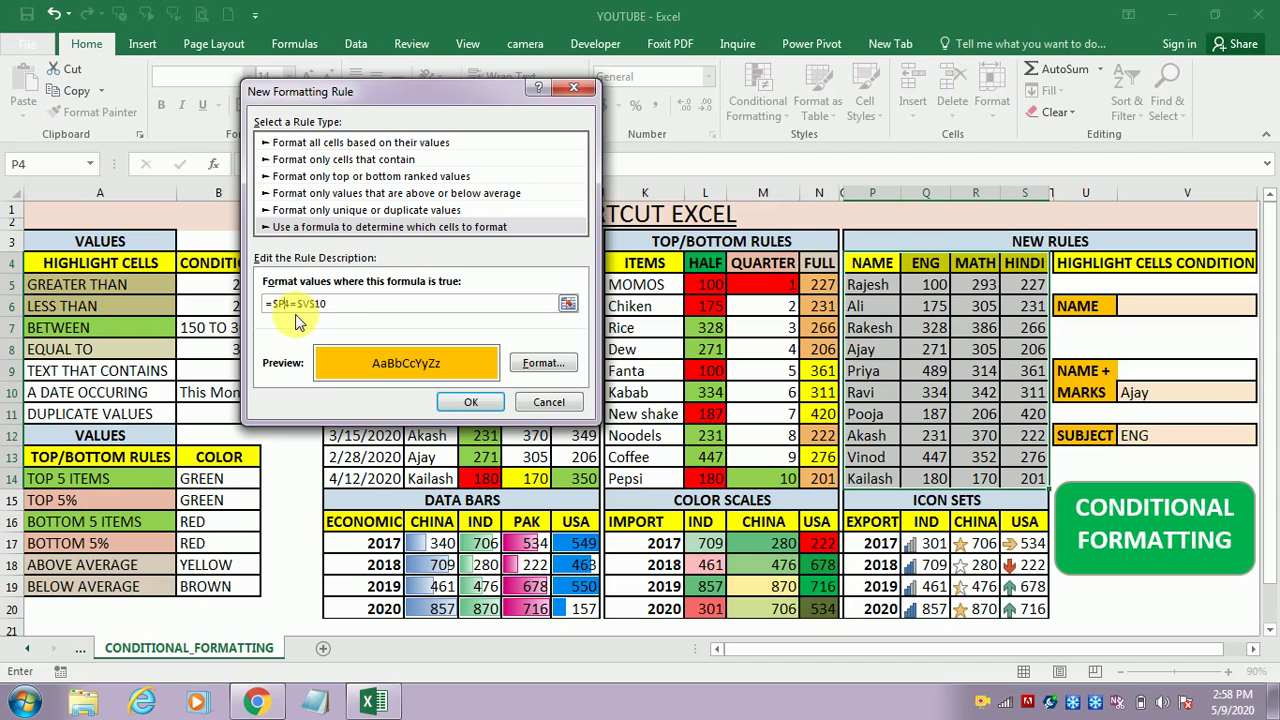
click(474, 399)
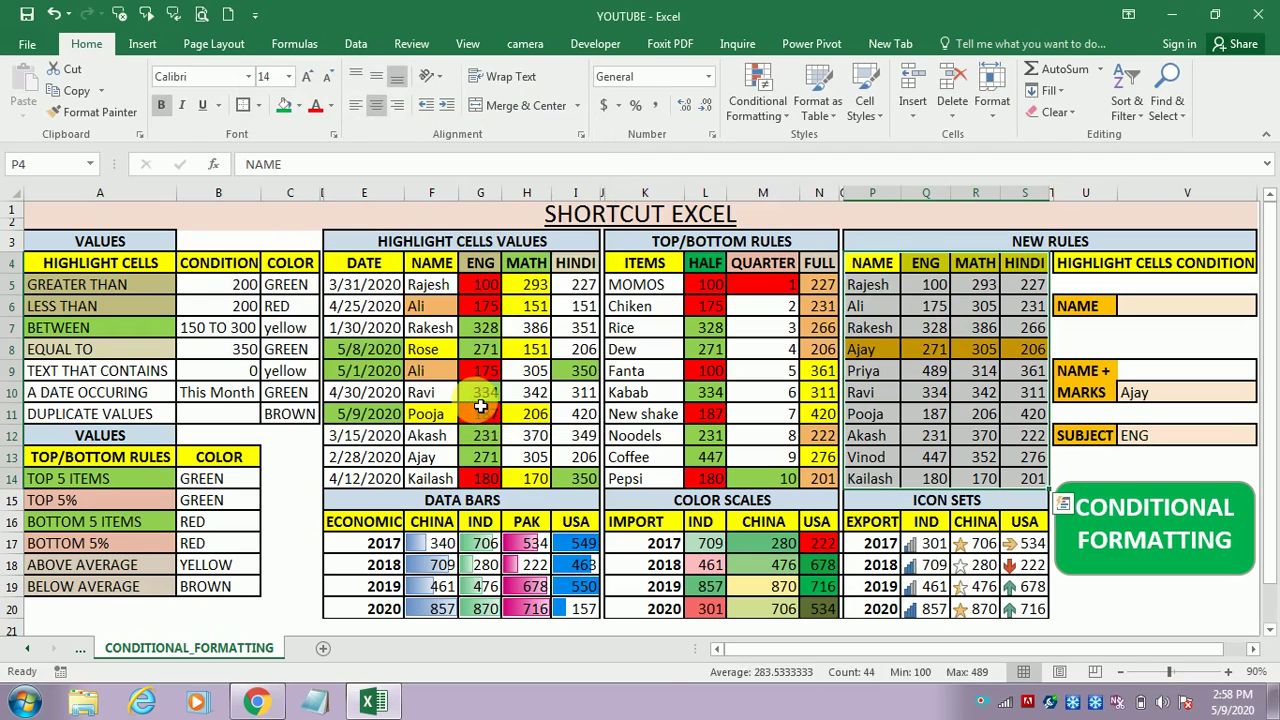
click(1142, 398)
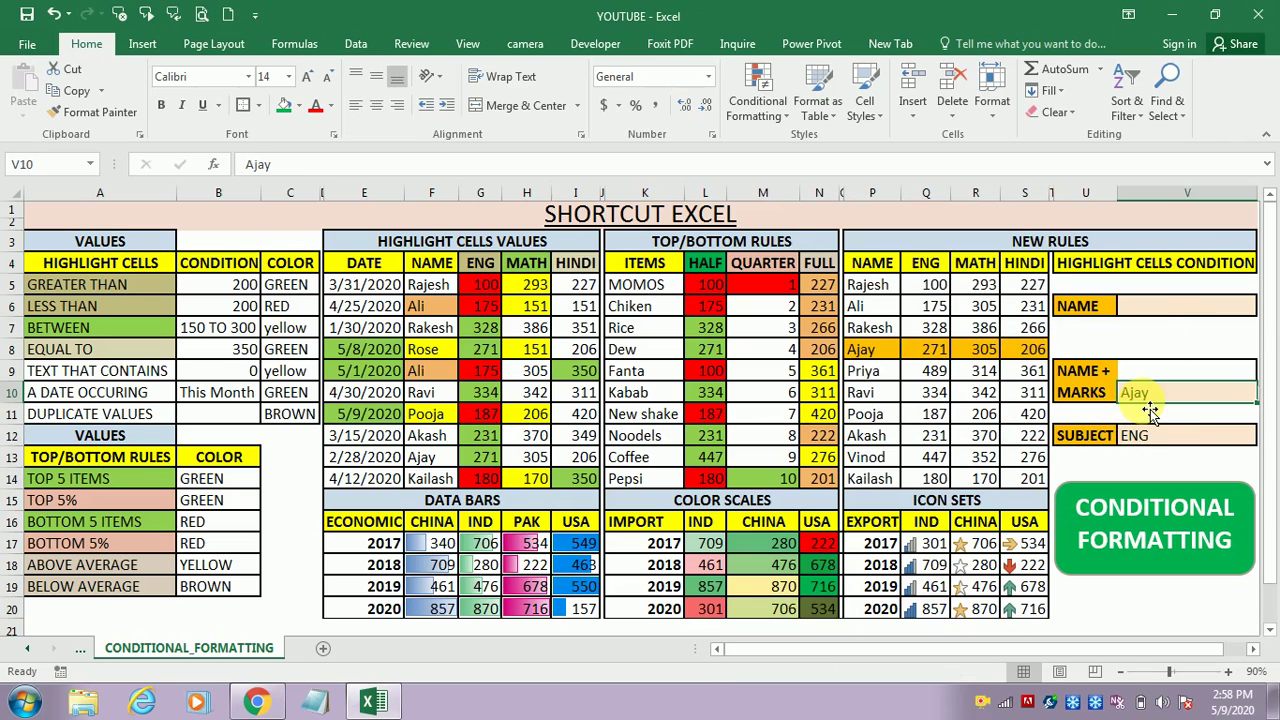
Test the NAME + MARKS rule by choosing the name from P11 and after it the one from P13 in cell V10
key(alt+Down)
key(Down)
key(Down)
key(Down)
key(Return)
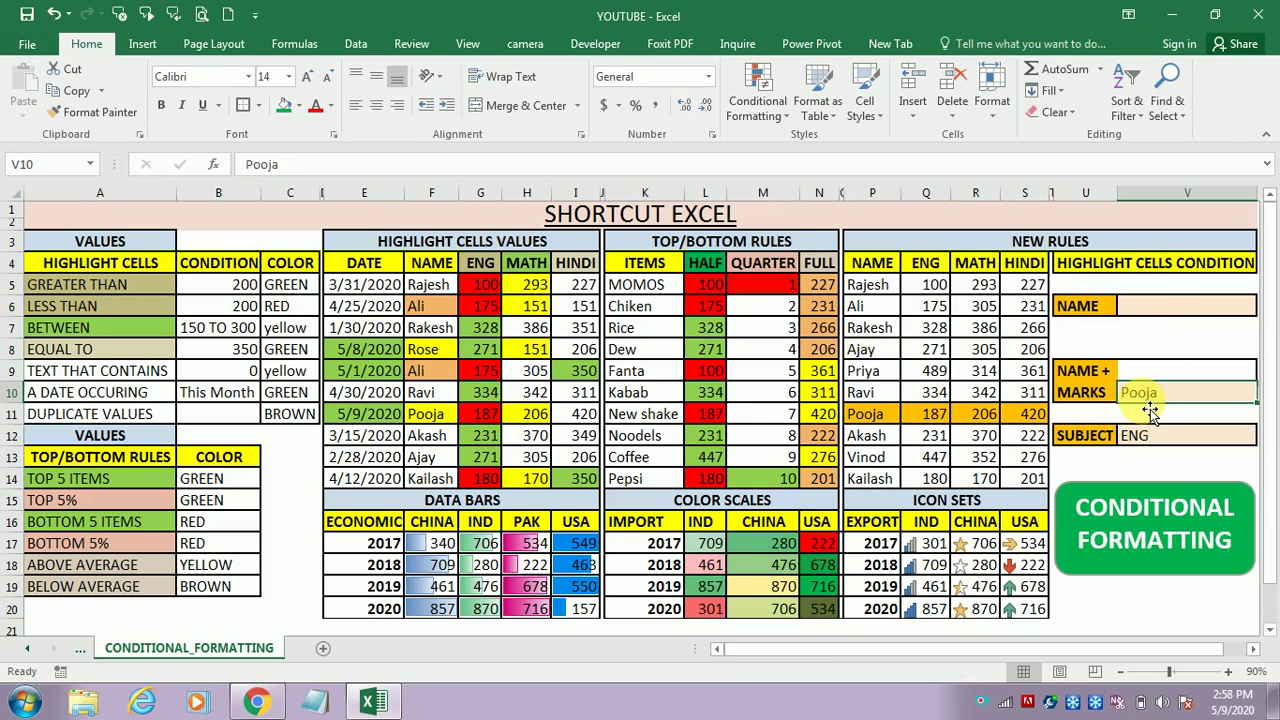
key(alt+Down)
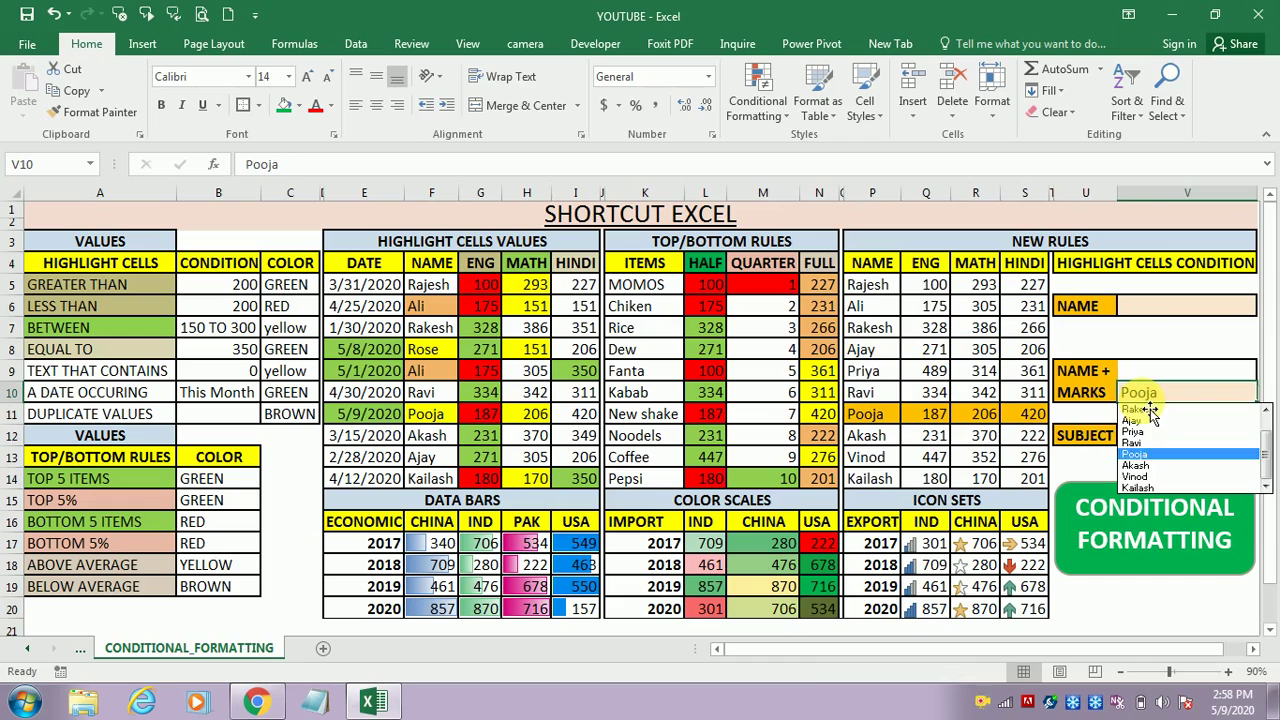
key(Down)
key(Down)
key(Return)
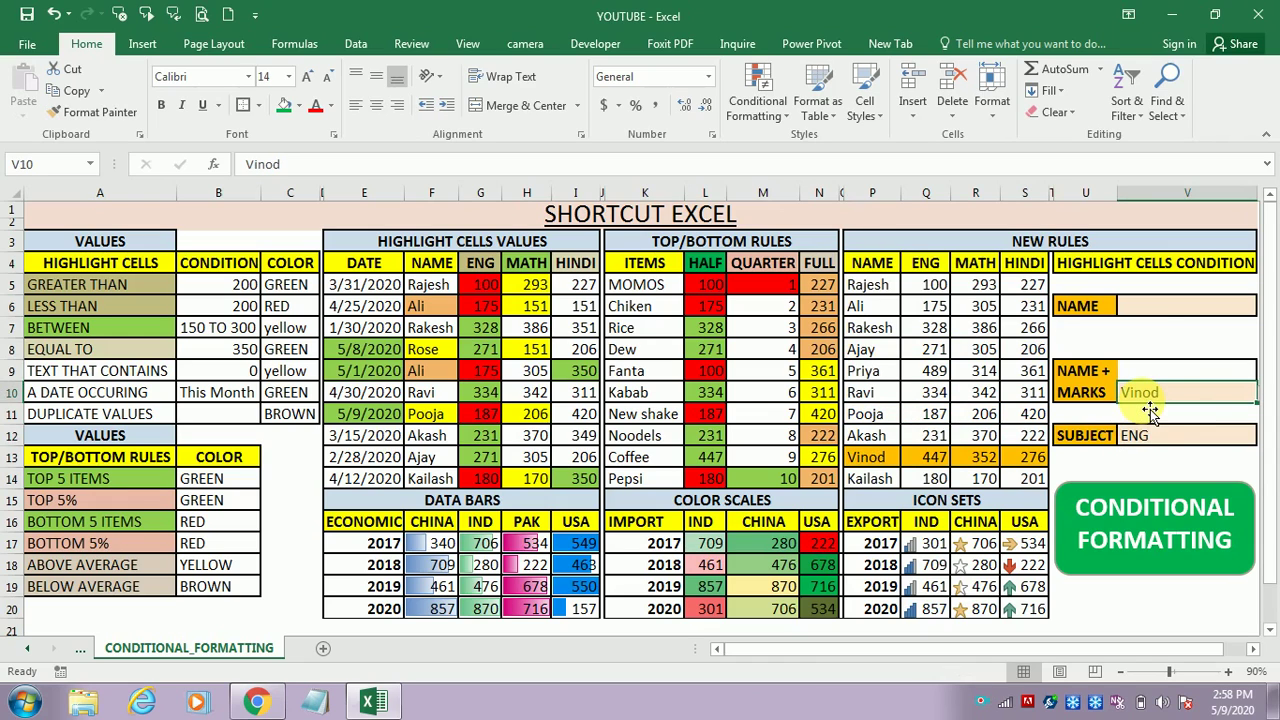
Clear the name from the NAME + MARKS condition cell V10
key(Down)
key(Down)
click(1180, 414)
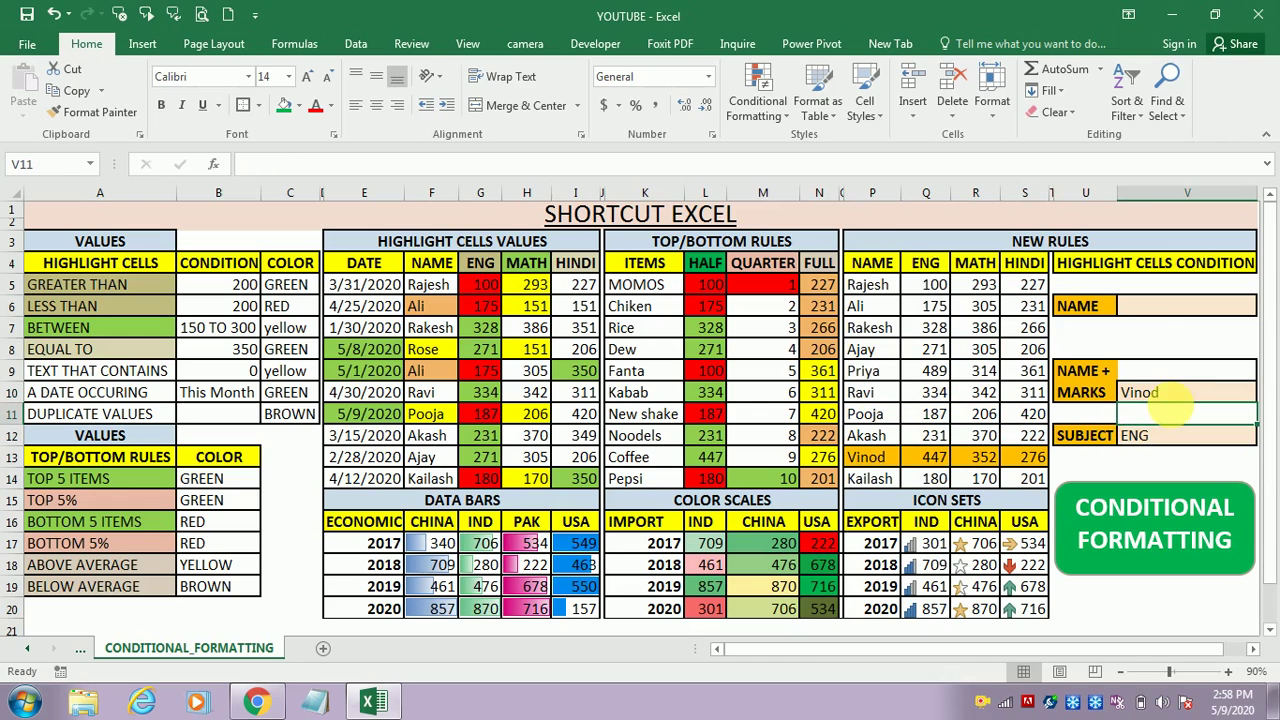
click(1167, 394)
key(Delete)
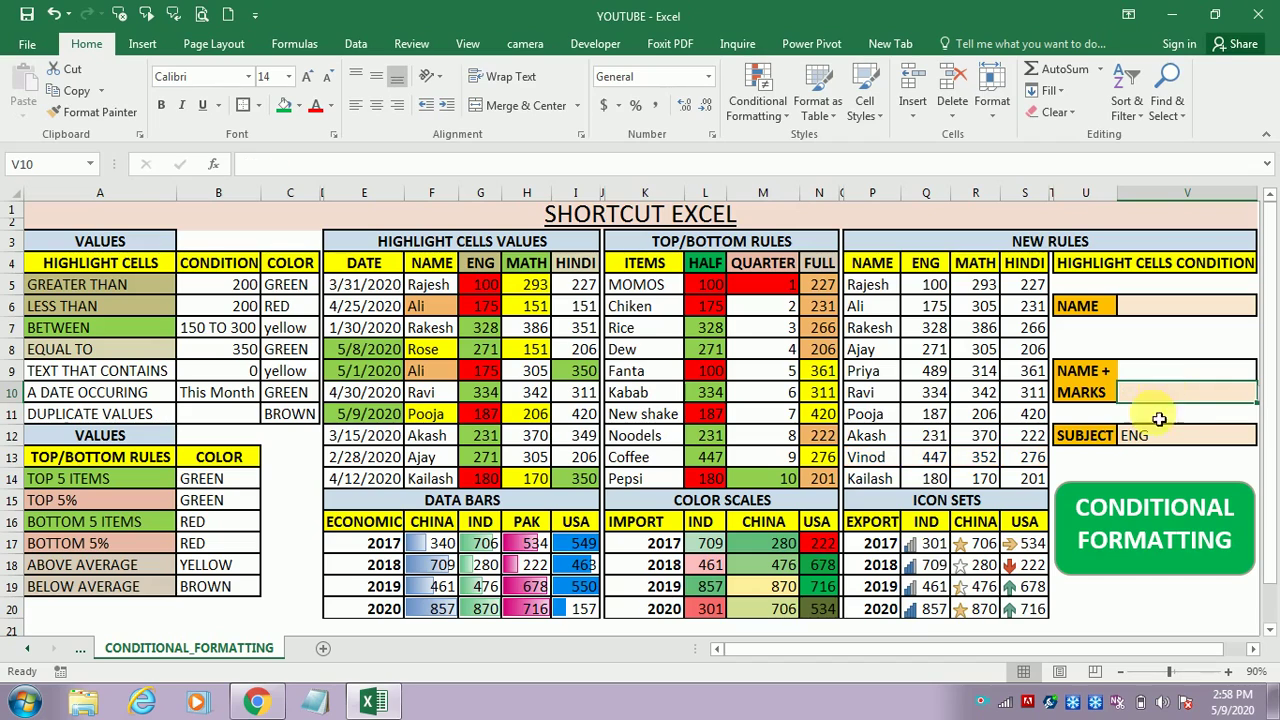
Select the whole marks table including its headers, P4:S14, for the SUBJECT condition
click(1149, 435)
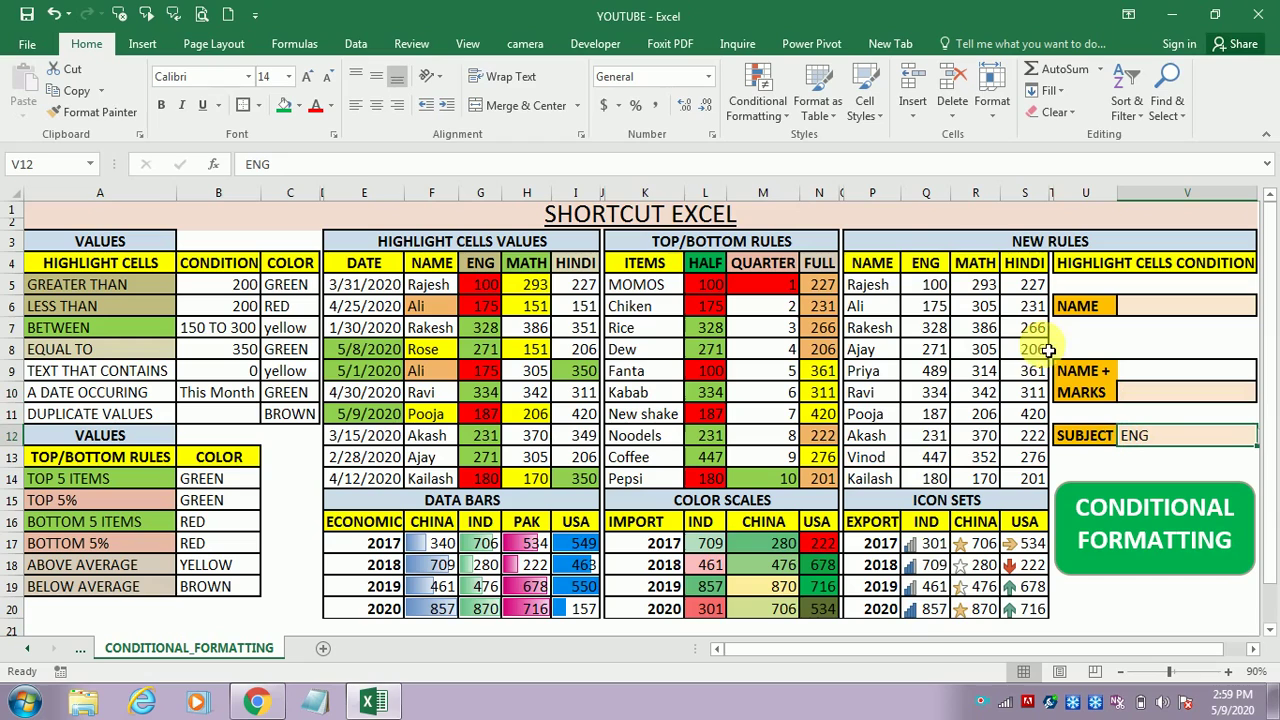
click(872, 265)
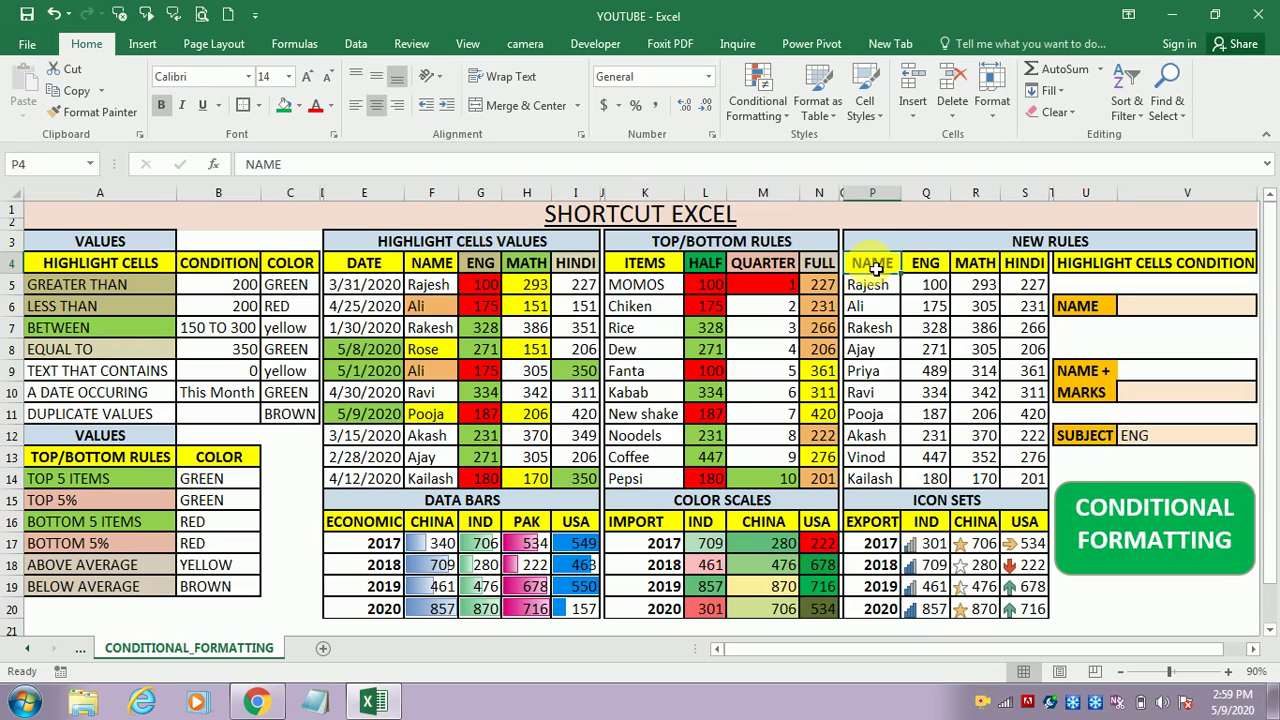
key(shift+Right)
key(shift+Right)
key(shift+Right)
key(shift+Down)
key(shift+Down)
key(shift+Down)
key(shift+Down)
key(shift+Down)
key(shift+Down)
key(shift+Down)
key(shift+Down)
key(shift+Down)
key(shift+Down)
key(shift+Down)
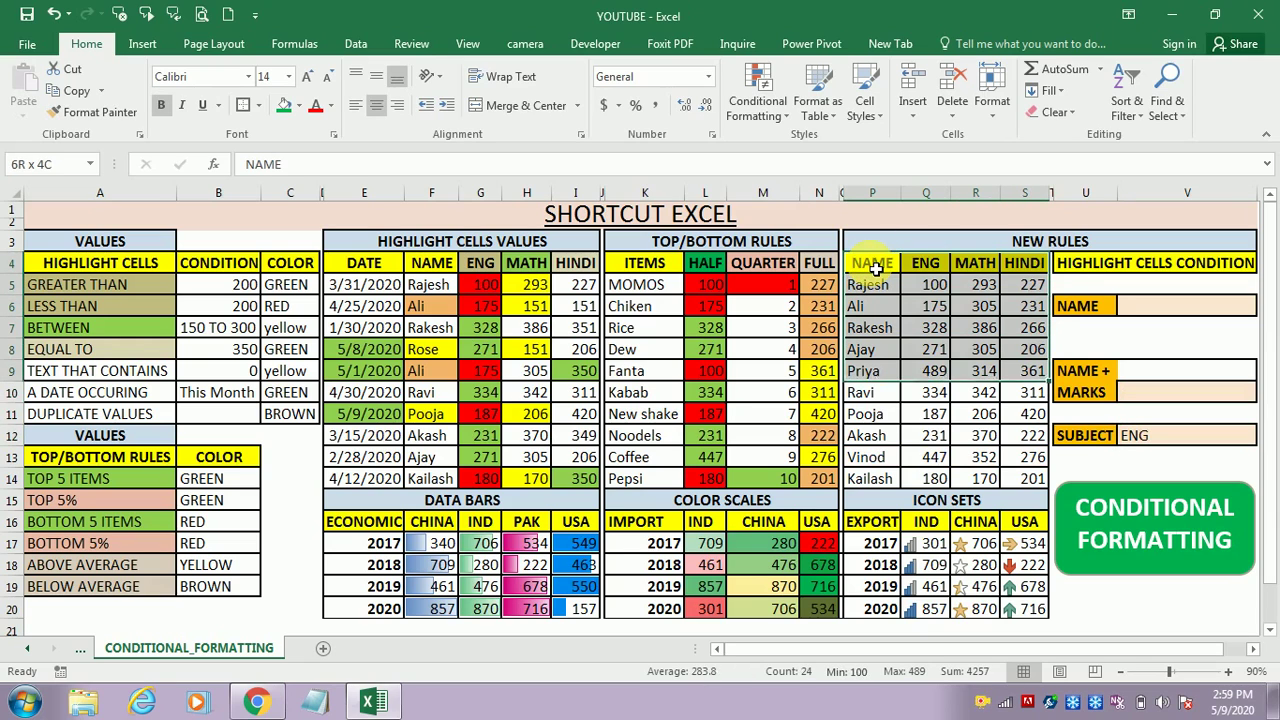
key(shift+Up)
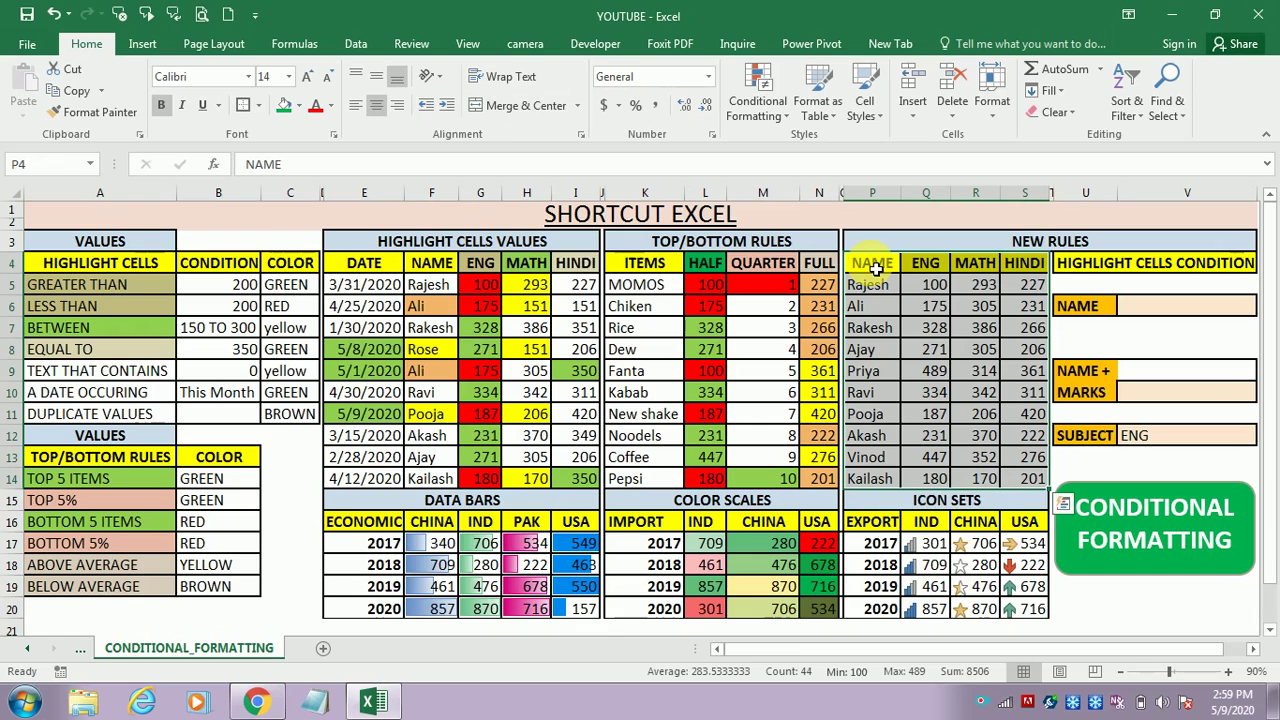
Start a new conditional formatting rule for the marks table that uses a formula to determine which cells to format
click(757, 101)
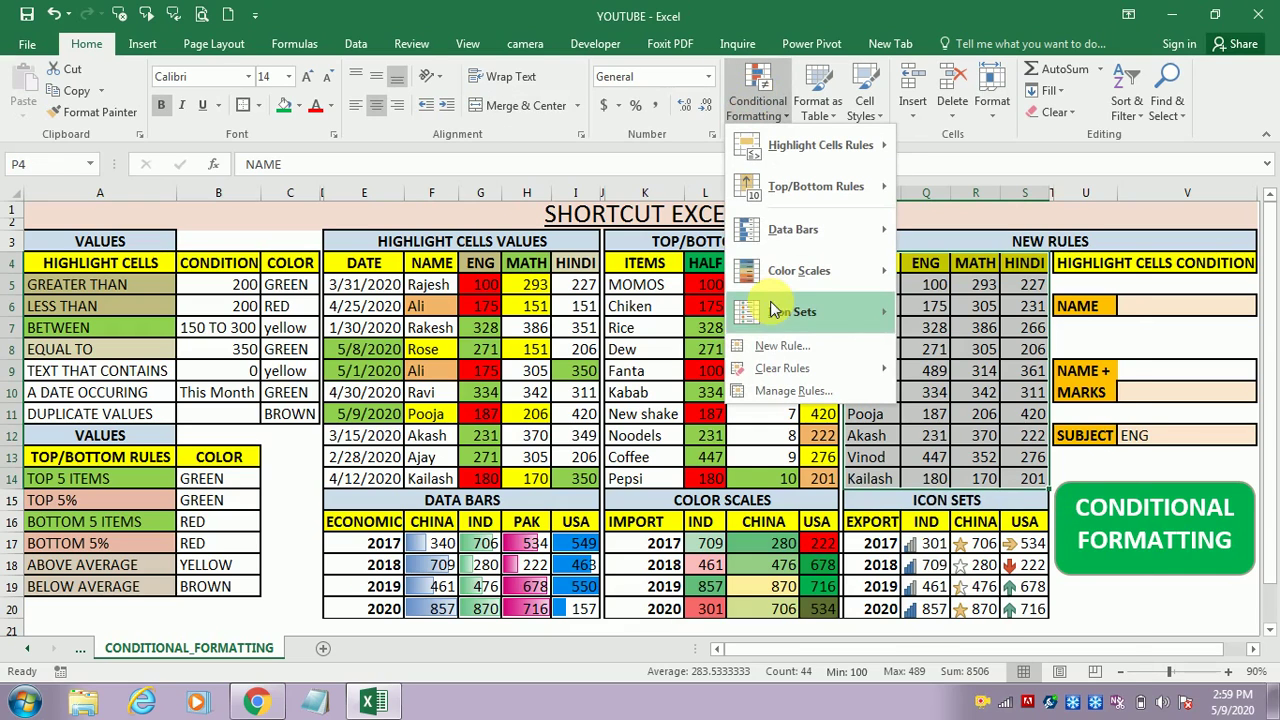
key(Escape)
key(Escape)
key(alt+h)
key(l)
key(n)
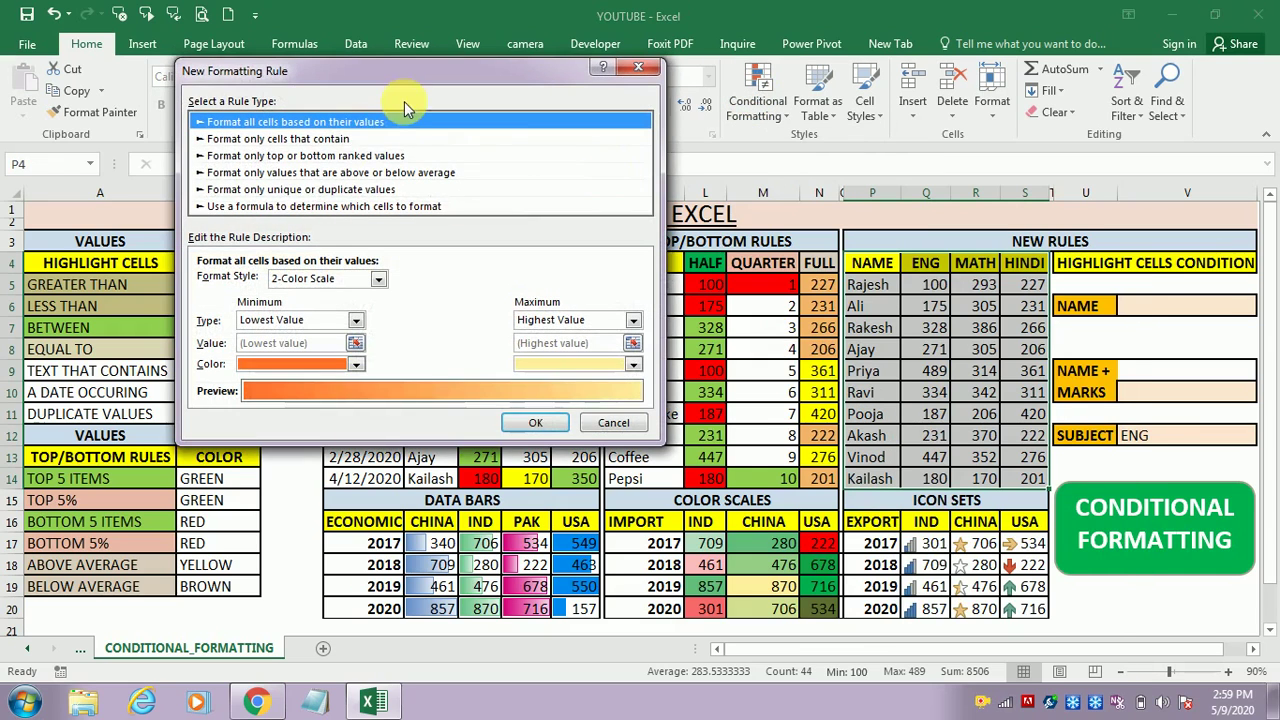
click(306, 207)
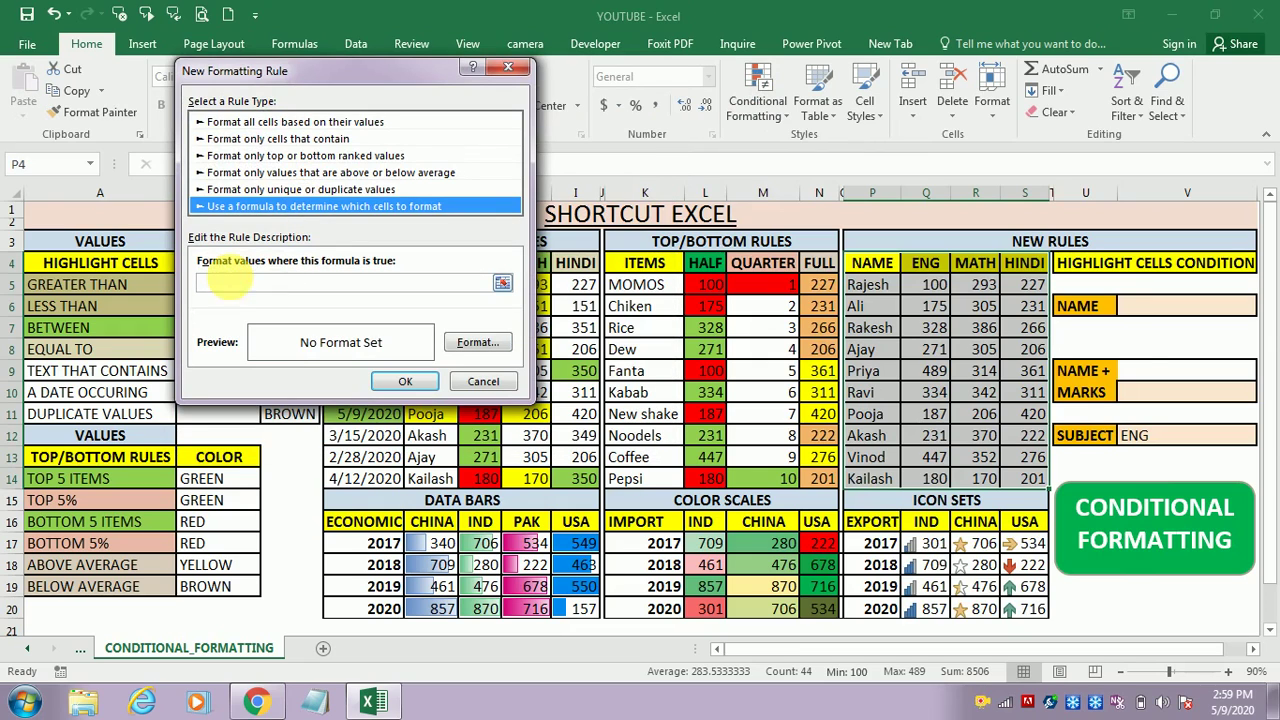
Enter the SUBJECT rule's formula as =P$4=$V$12, comparing the header row with the subject condition cell
click(260, 285)
text(=)
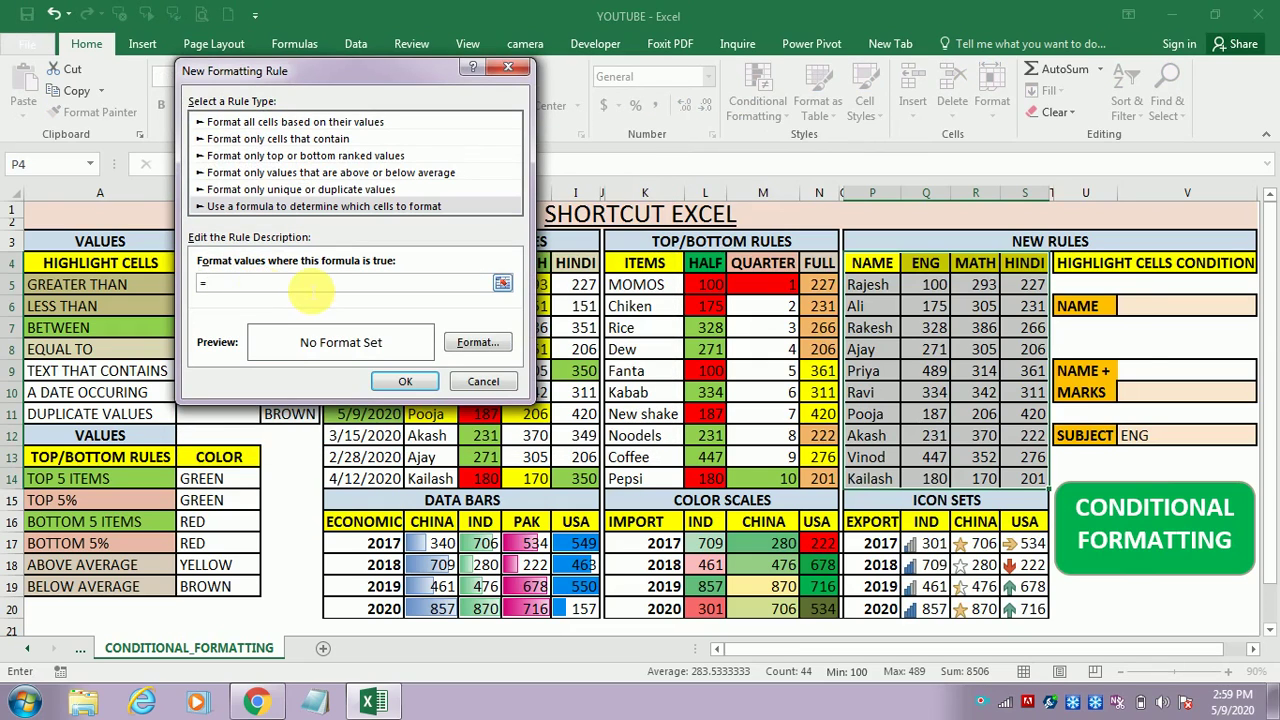
click(872, 263)
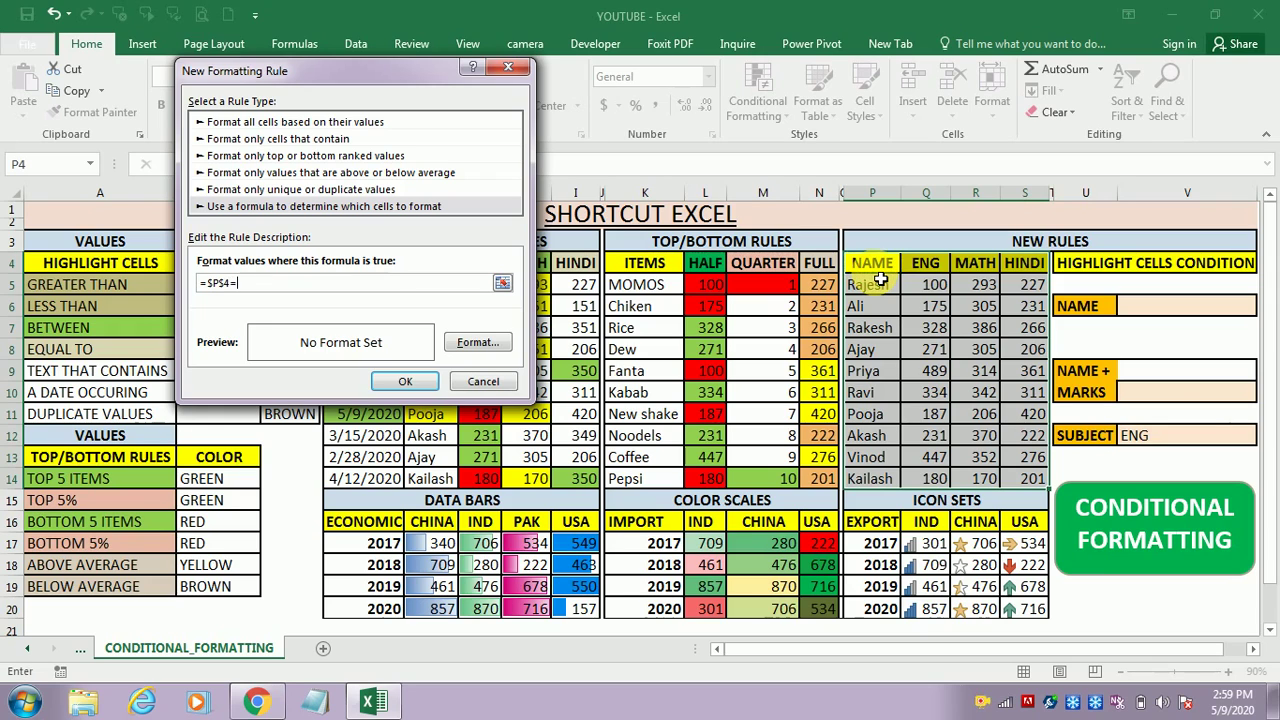
text(=)
click(1187, 440)
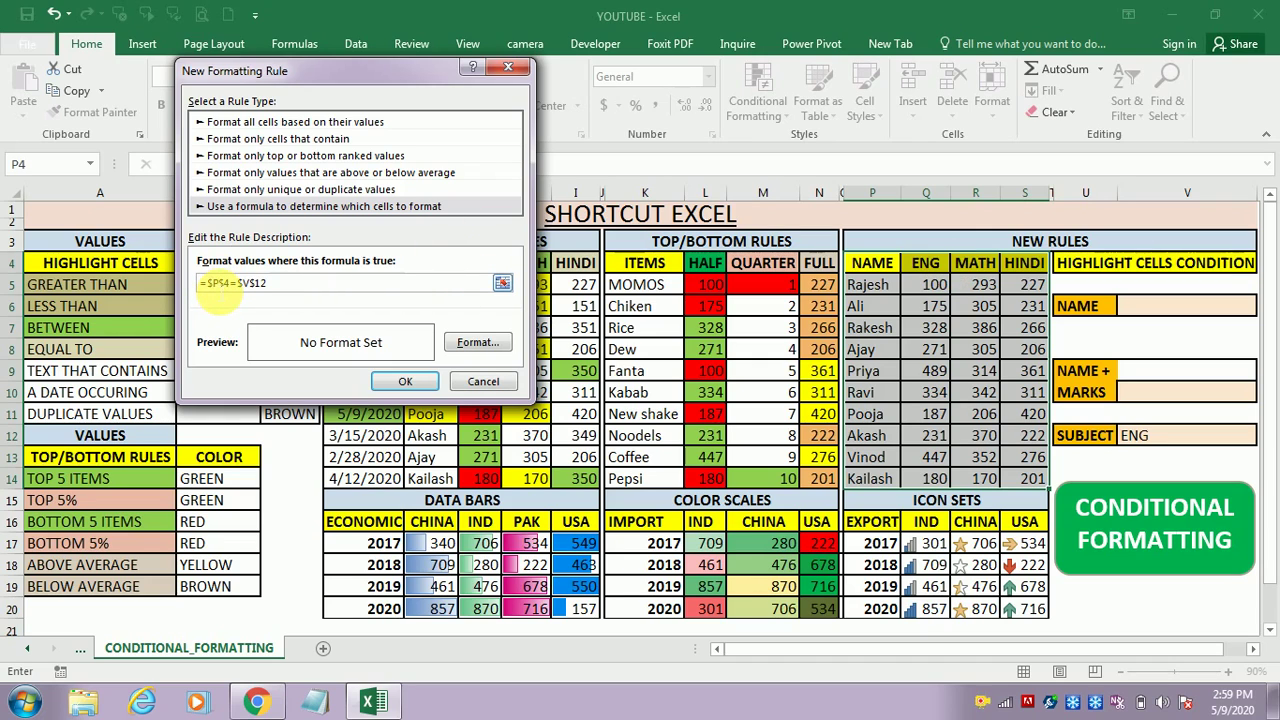
key(BackSpace)
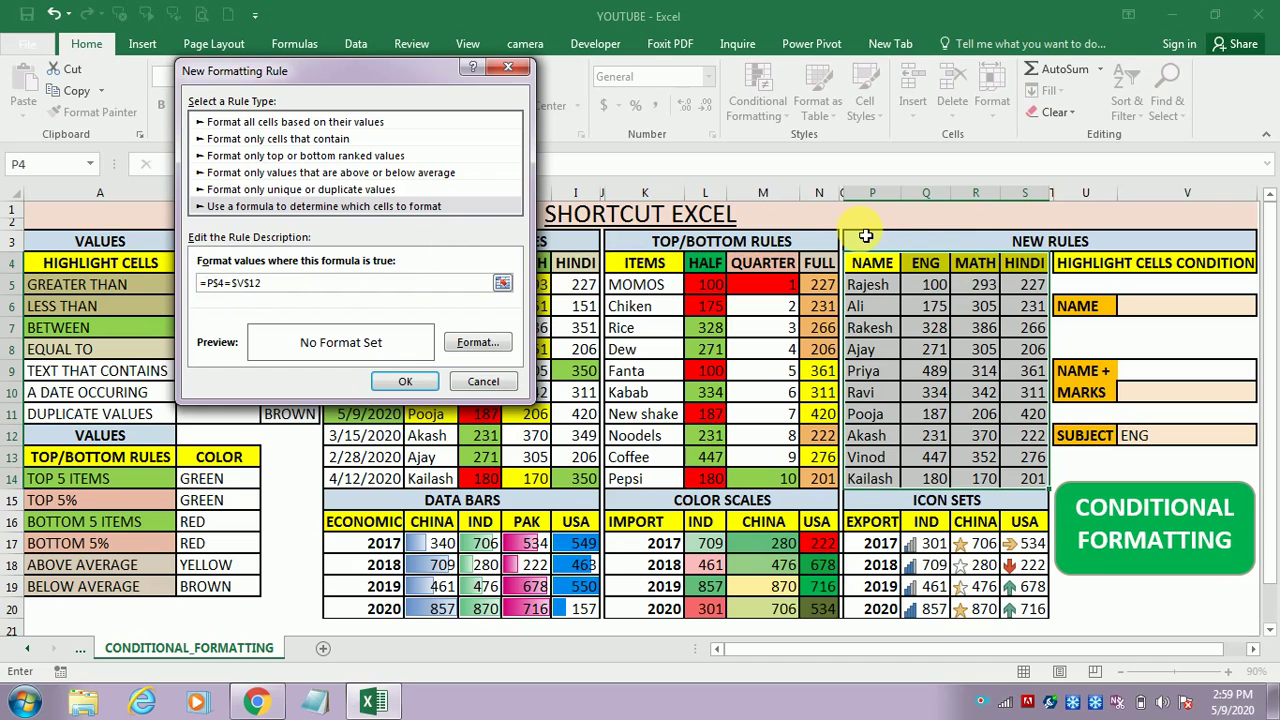
click(229, 288)
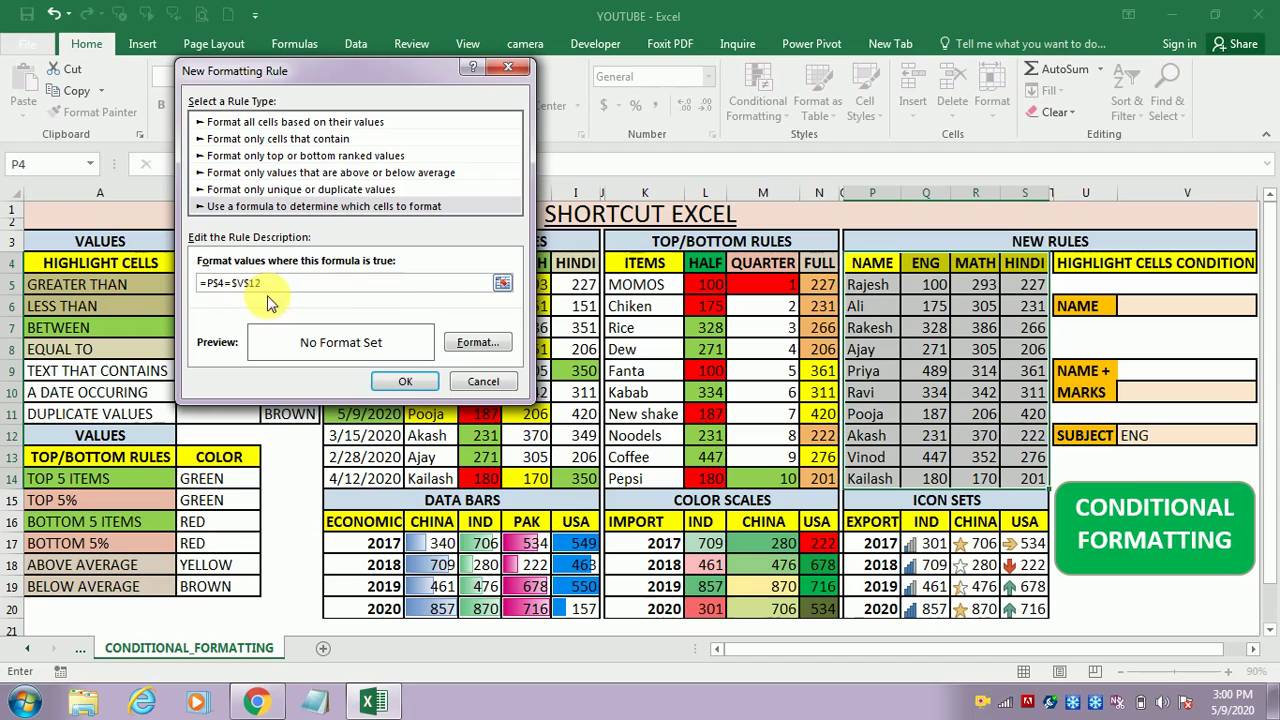
Set the SUBJECT rule's format to a red background fill and apply the rule
click(470, 344)
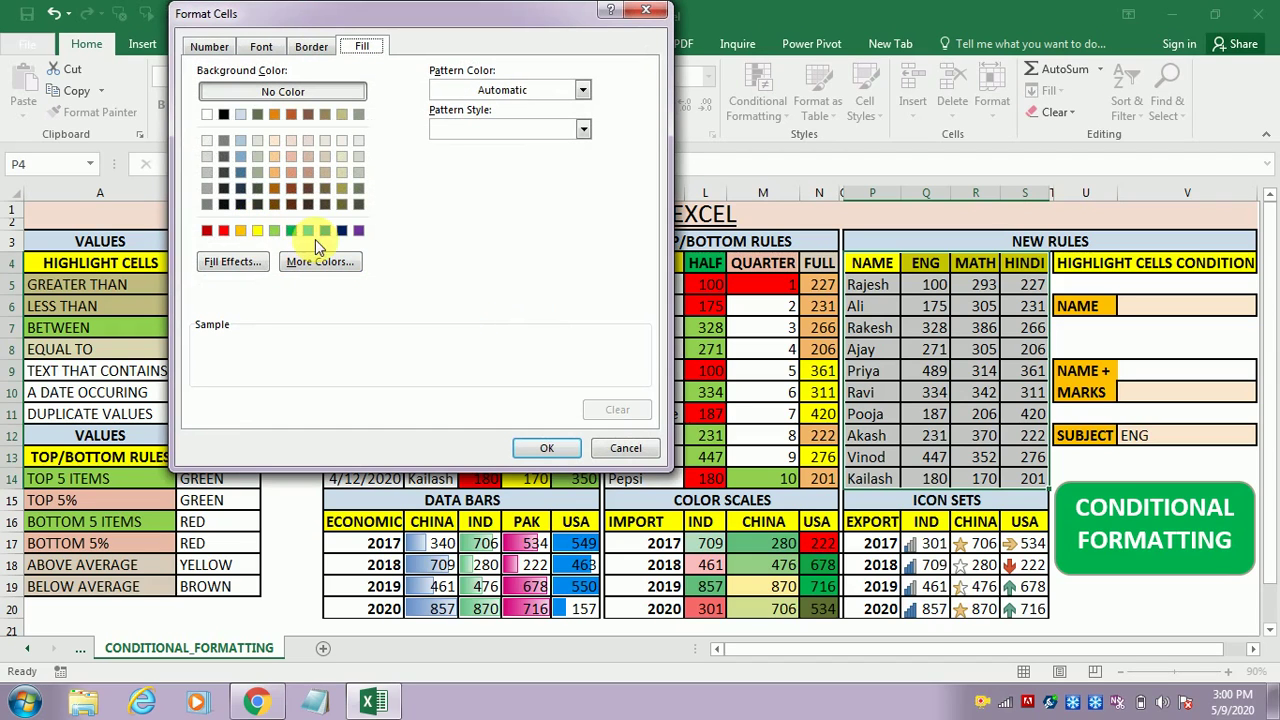
click(223, 231)
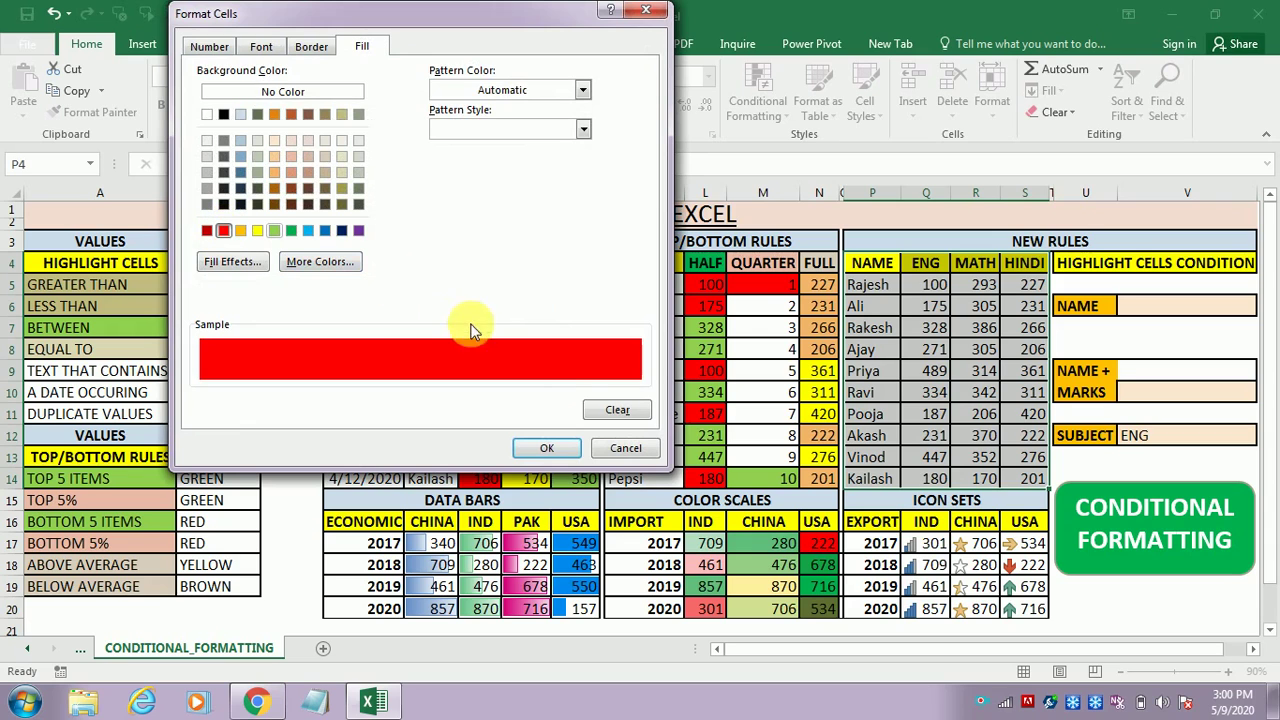
click(539, 453)
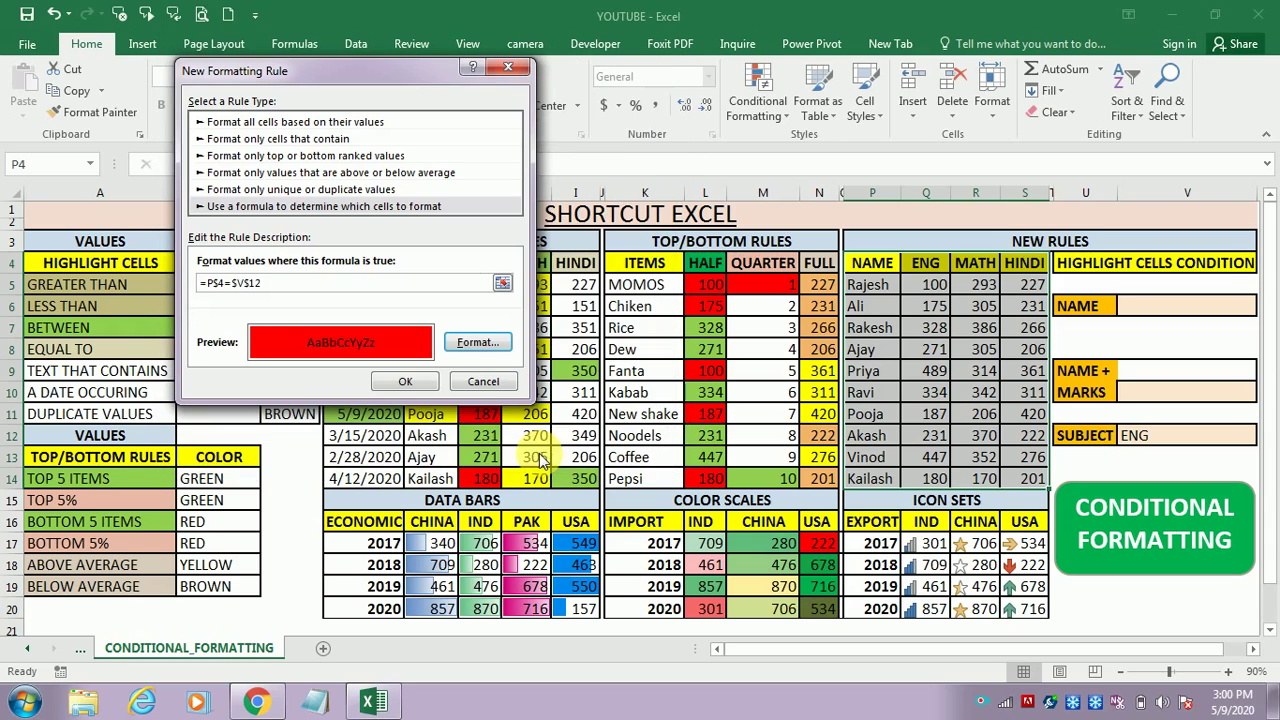
click(422, 380)
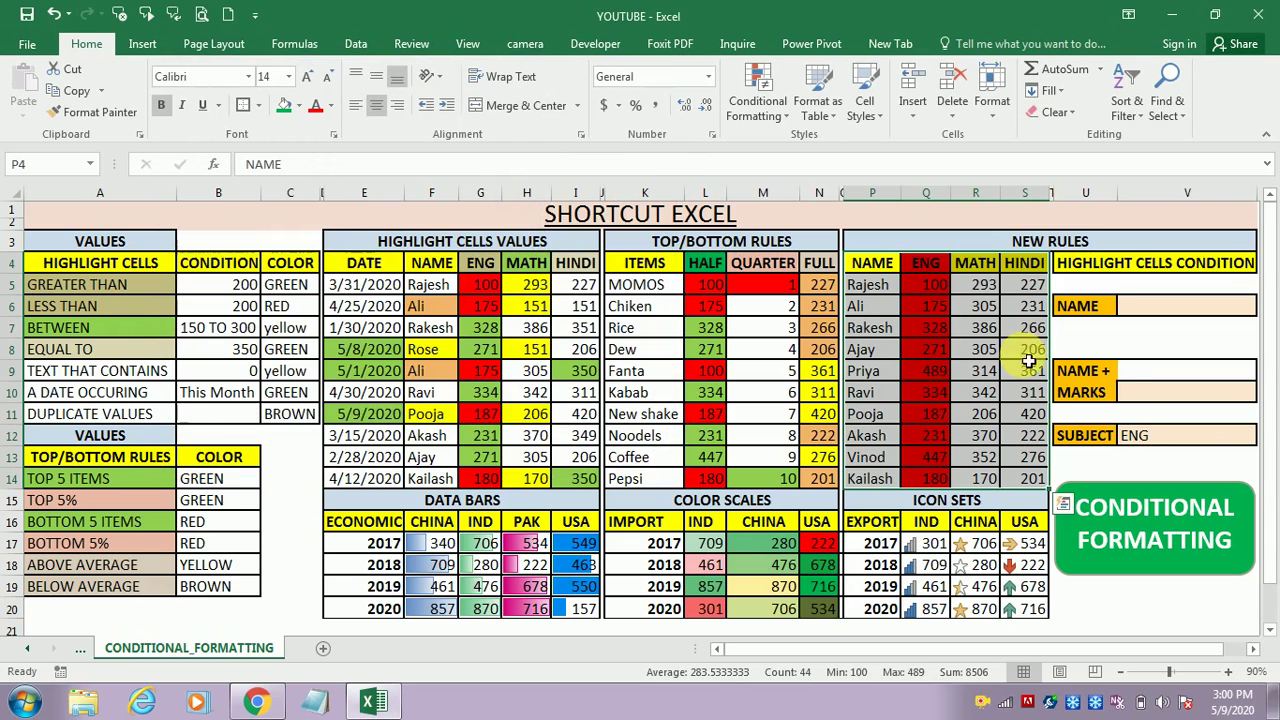
Test the SUBJECT rule by setting cell V12 to HINDI and after that to MATH
click(1196, 440)
key(alt+Down)
key(Down)
key(Down)
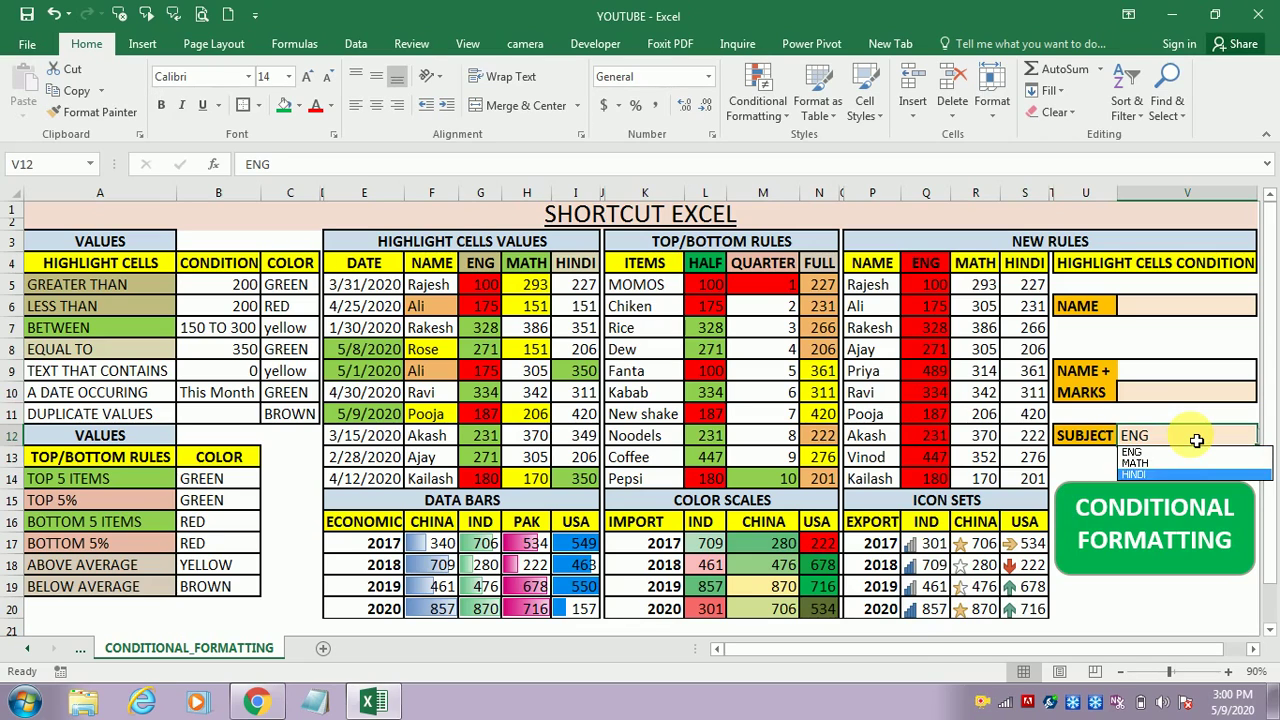
key(Return)
key(alt+Down)
key(Up)
key(Return)
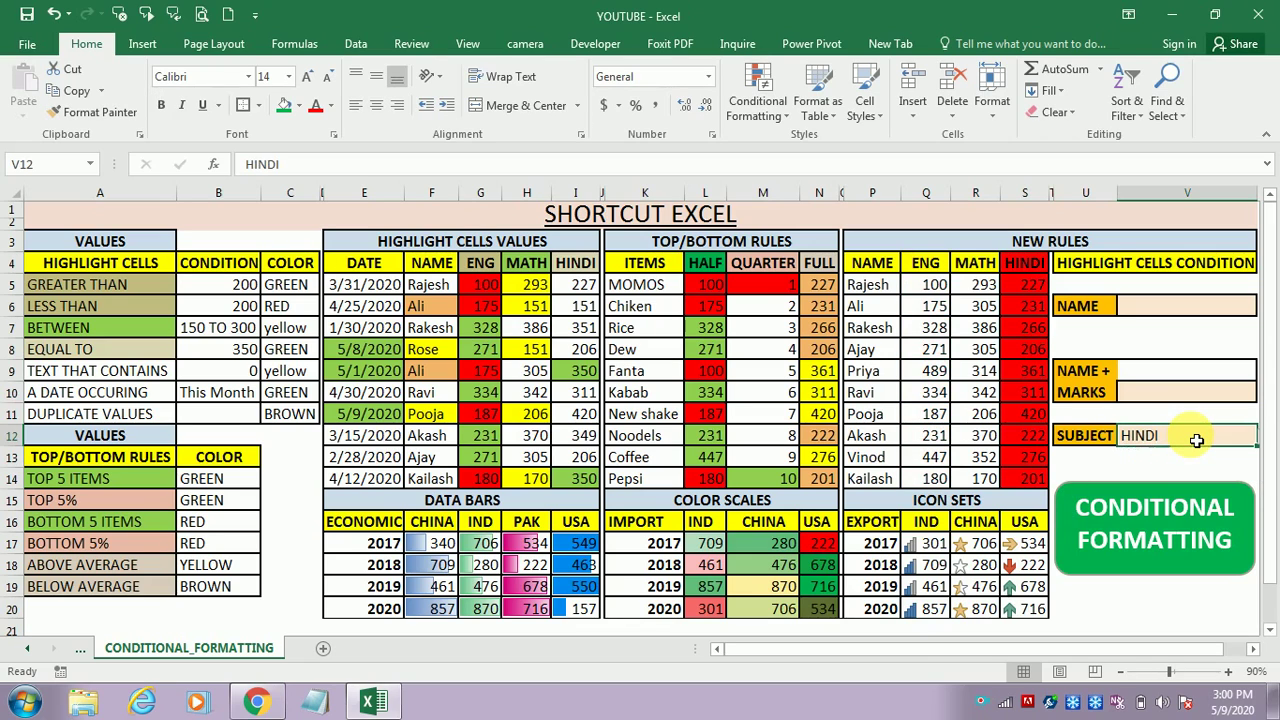
Choose the name from P8 in the NAME + MARKS condition cell V10
key(Up)
key(Up)
key(alt+Down)
click(1196, 441)
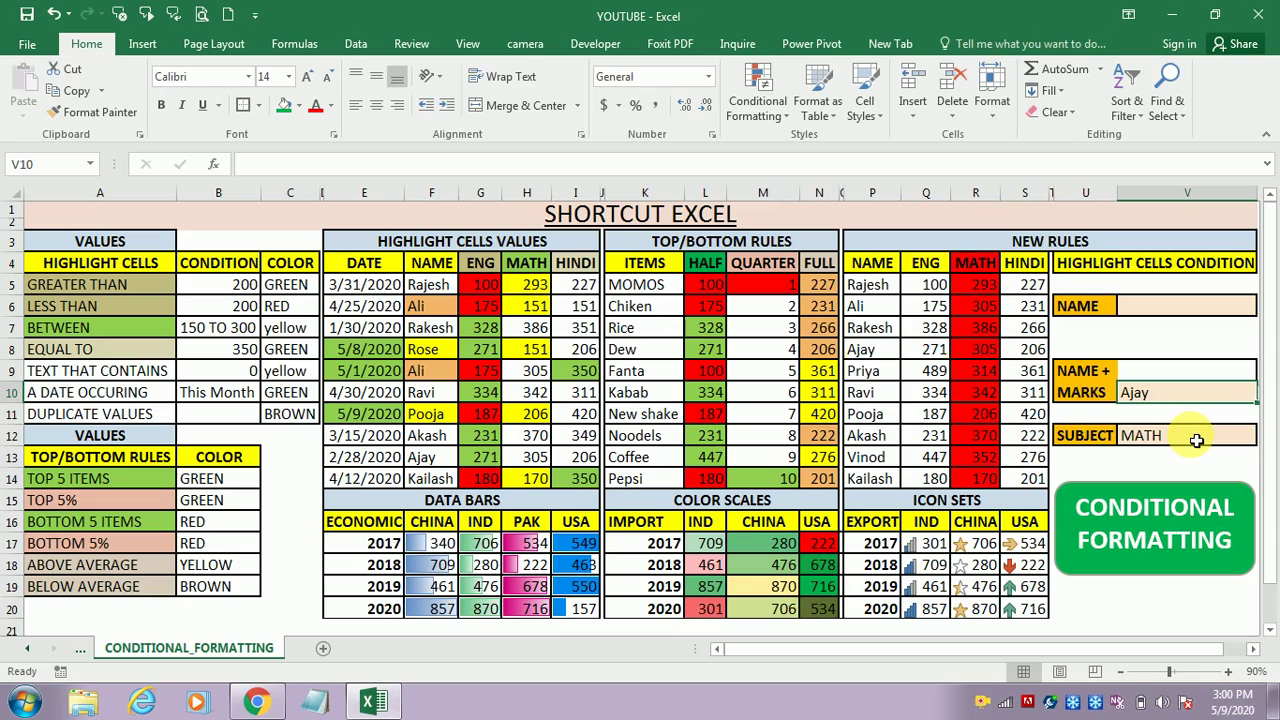